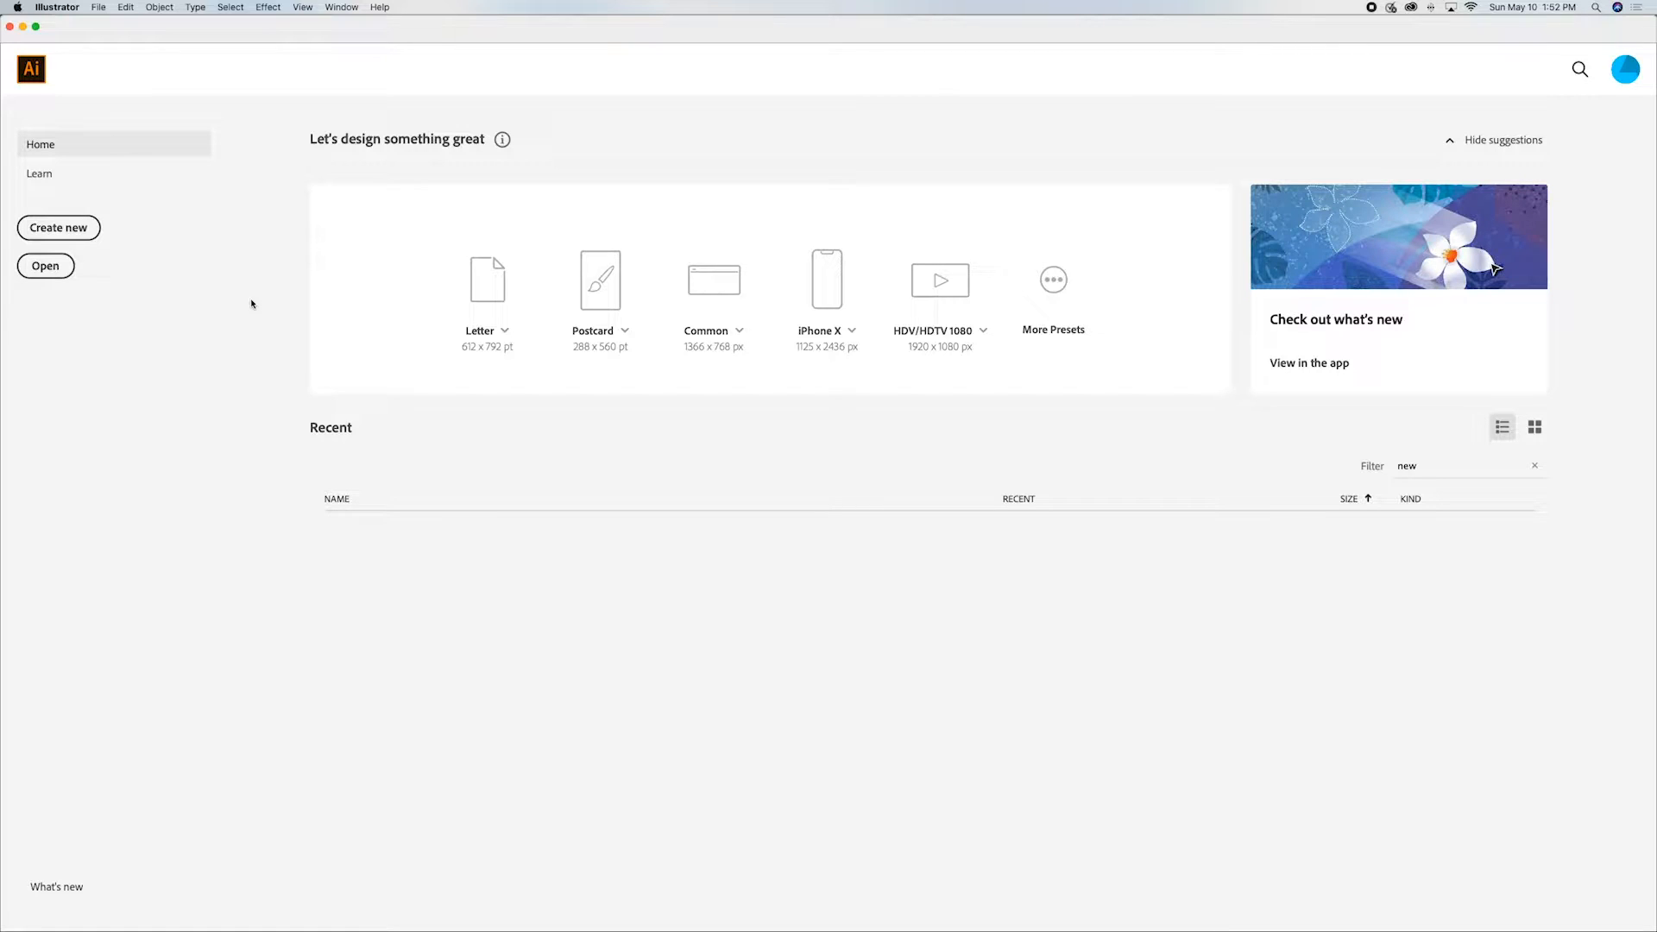
Step: Create a new document named Simple_Box with a 20 x 12 in landscape artboard
{"action": "left_click", "coordinate": [79, 234]}
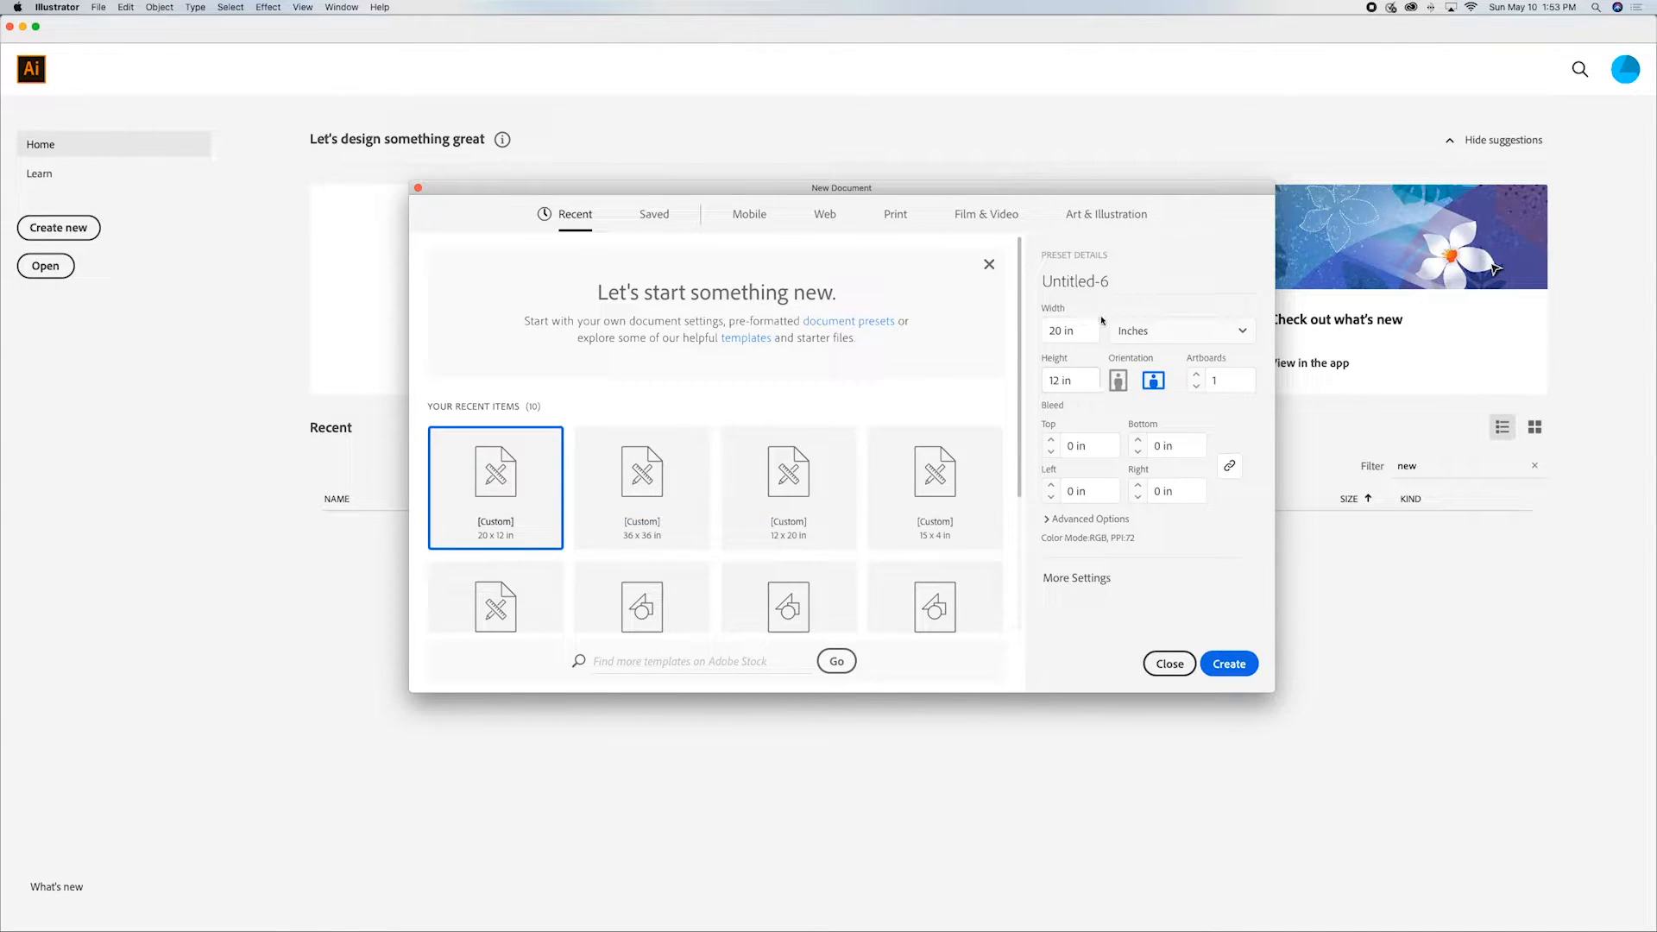
{"action": "left_click_drag", "start_coordinate": [1113, 282], "coordinate": [1036, 283]}
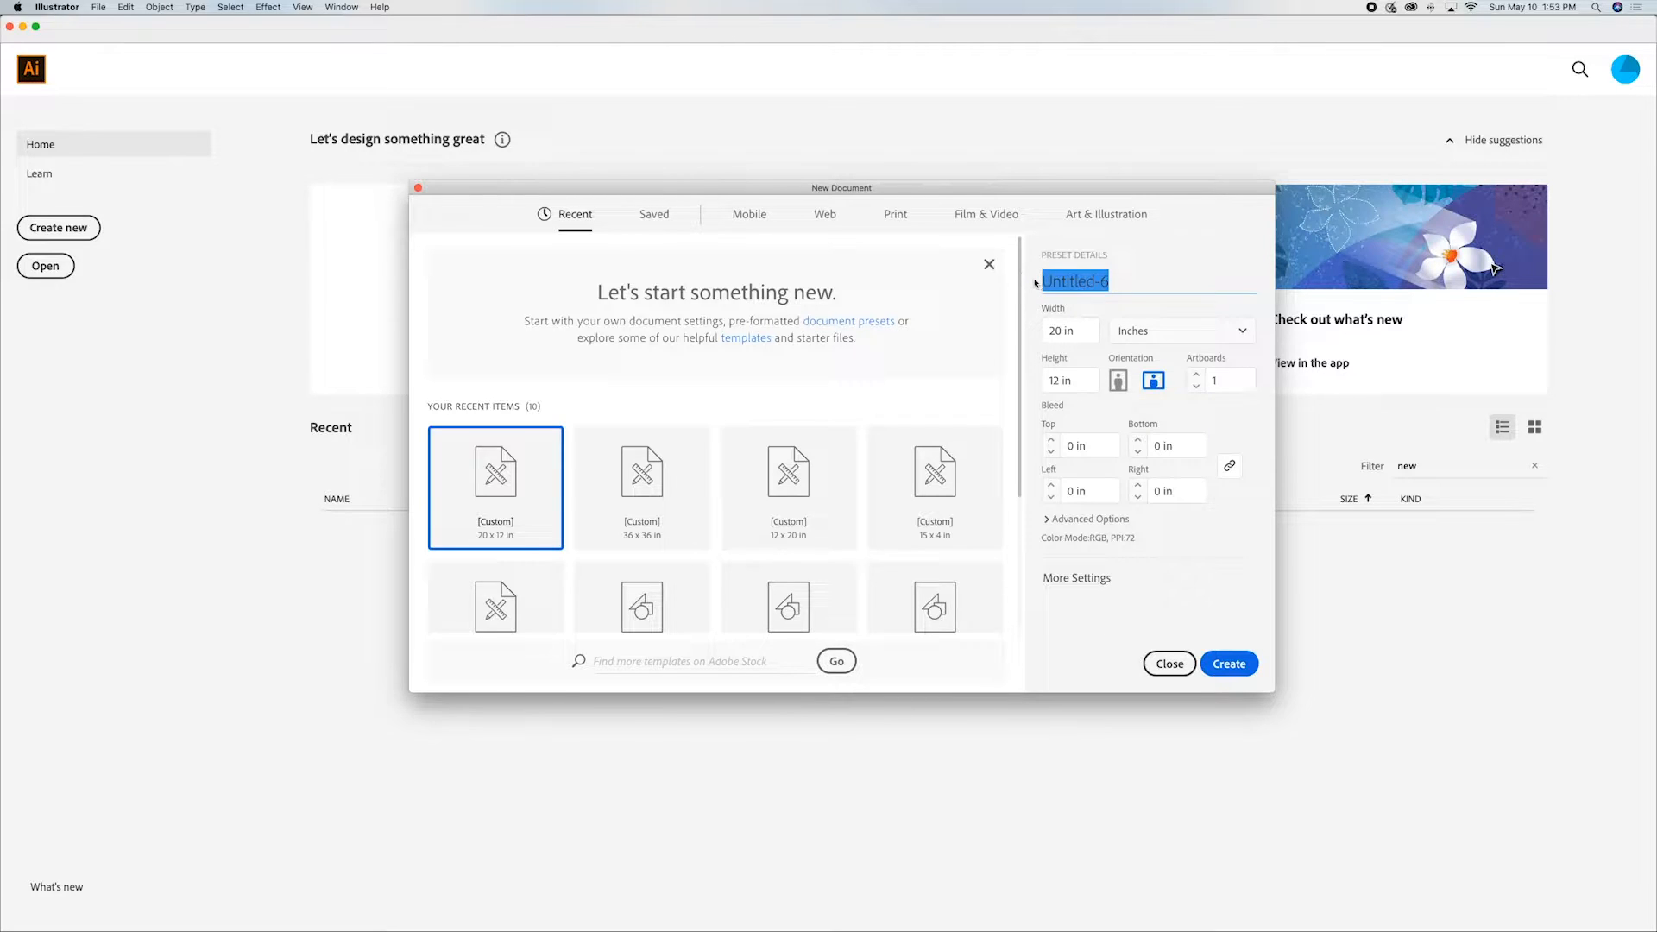
{"action": "type", "text": "Simple "}
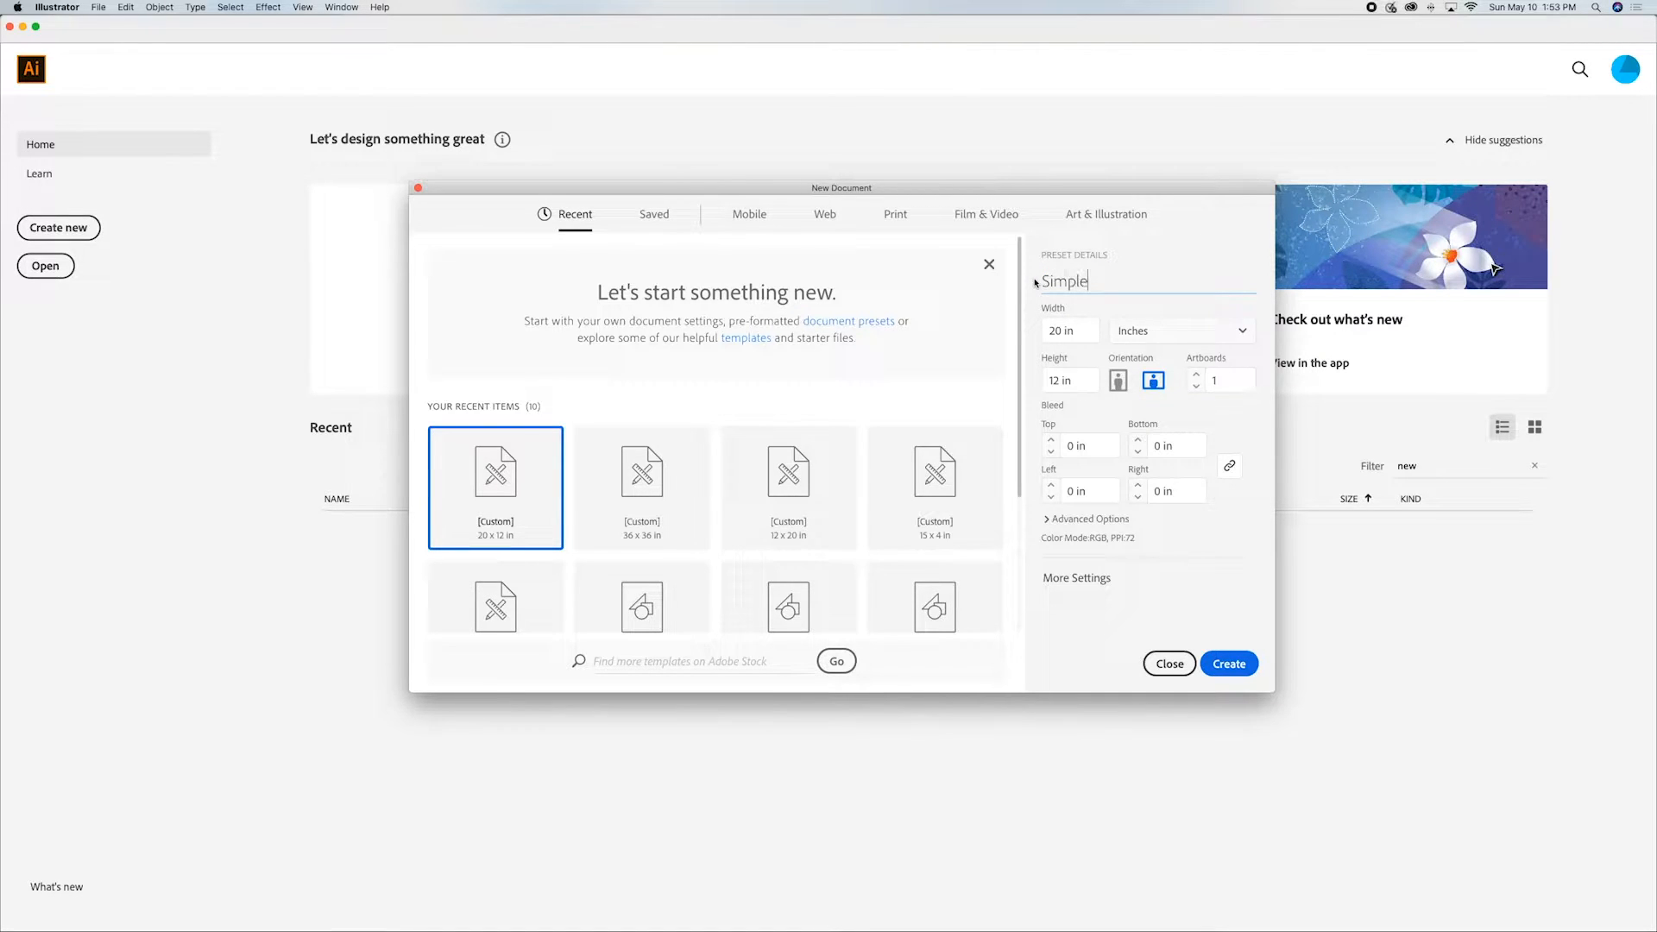
{"action": "type", "text": "Box"}
{"action": "left_click", "coordinate": [1229, 667]}
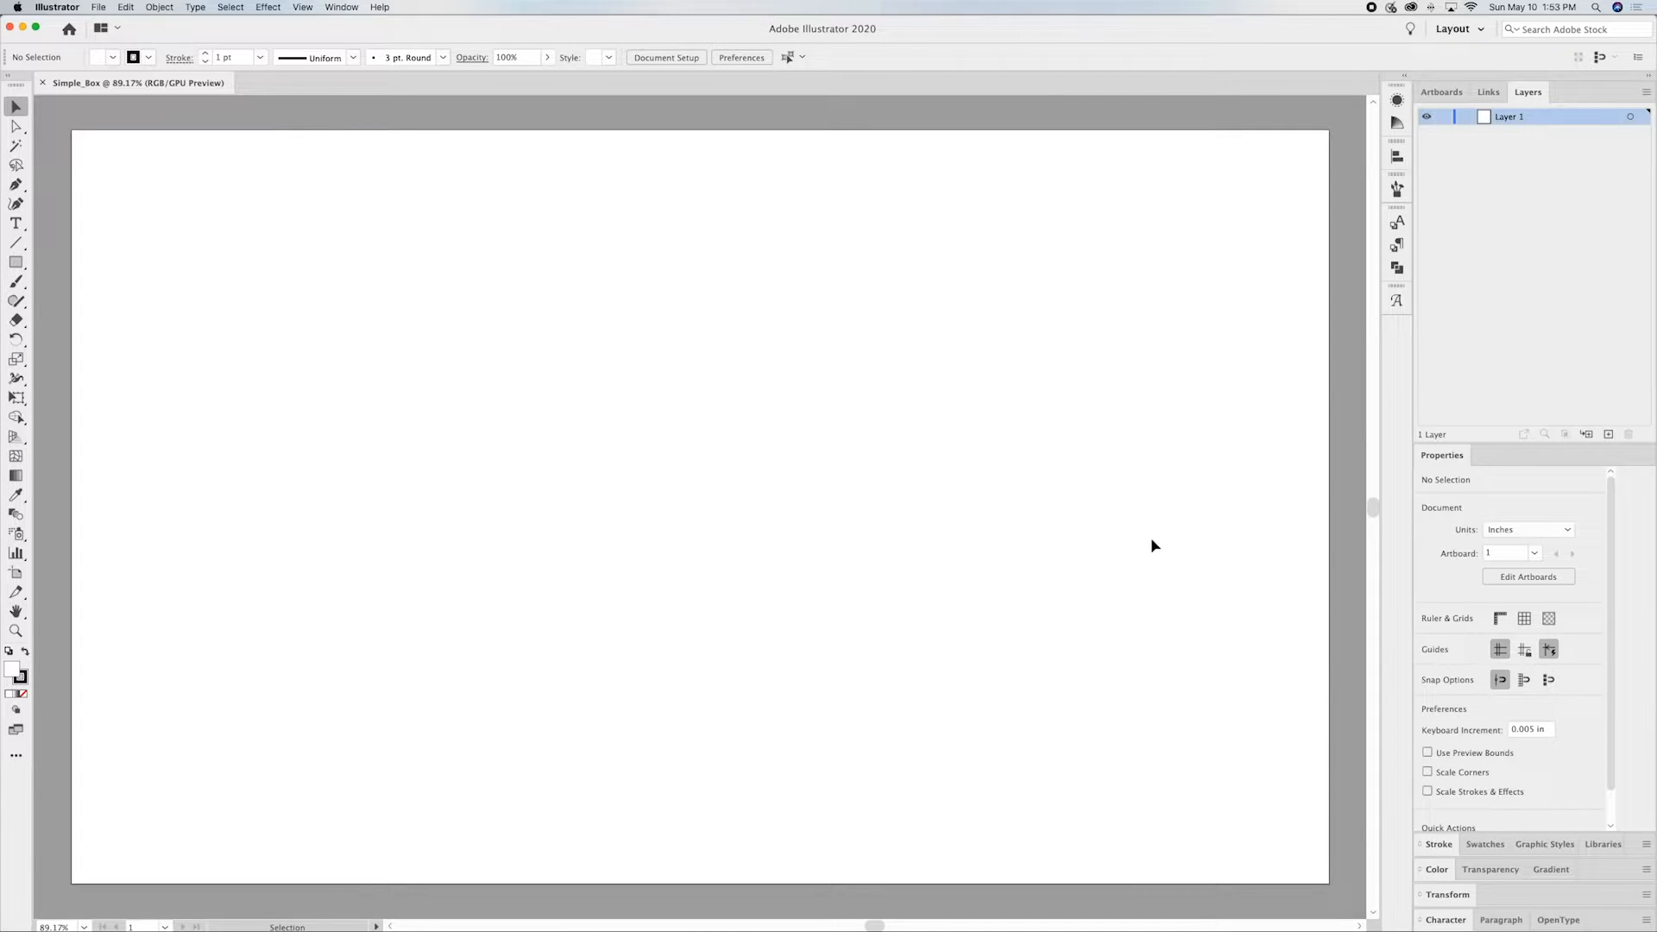
Step: Show the rulers around the artboard
{"action": "left_click", "coordinate": [310, 12]}
{"action": "mouse_move", "coordinate": [361, 433]}
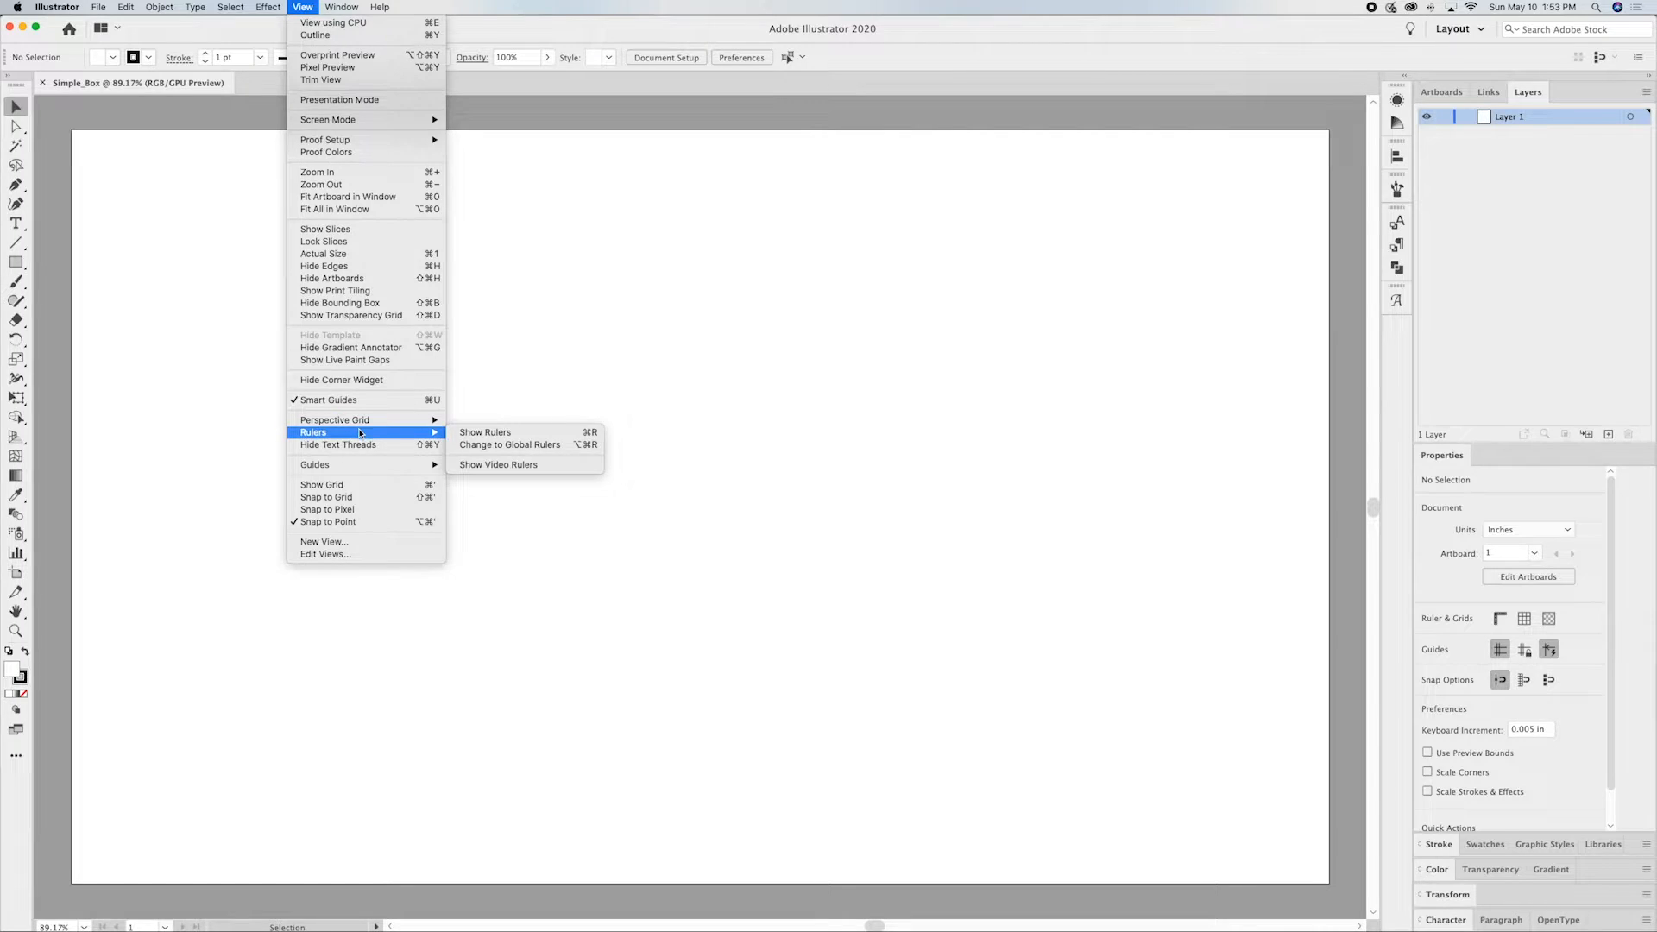
{"action": "left_click", "coordinate": [486, 433]}
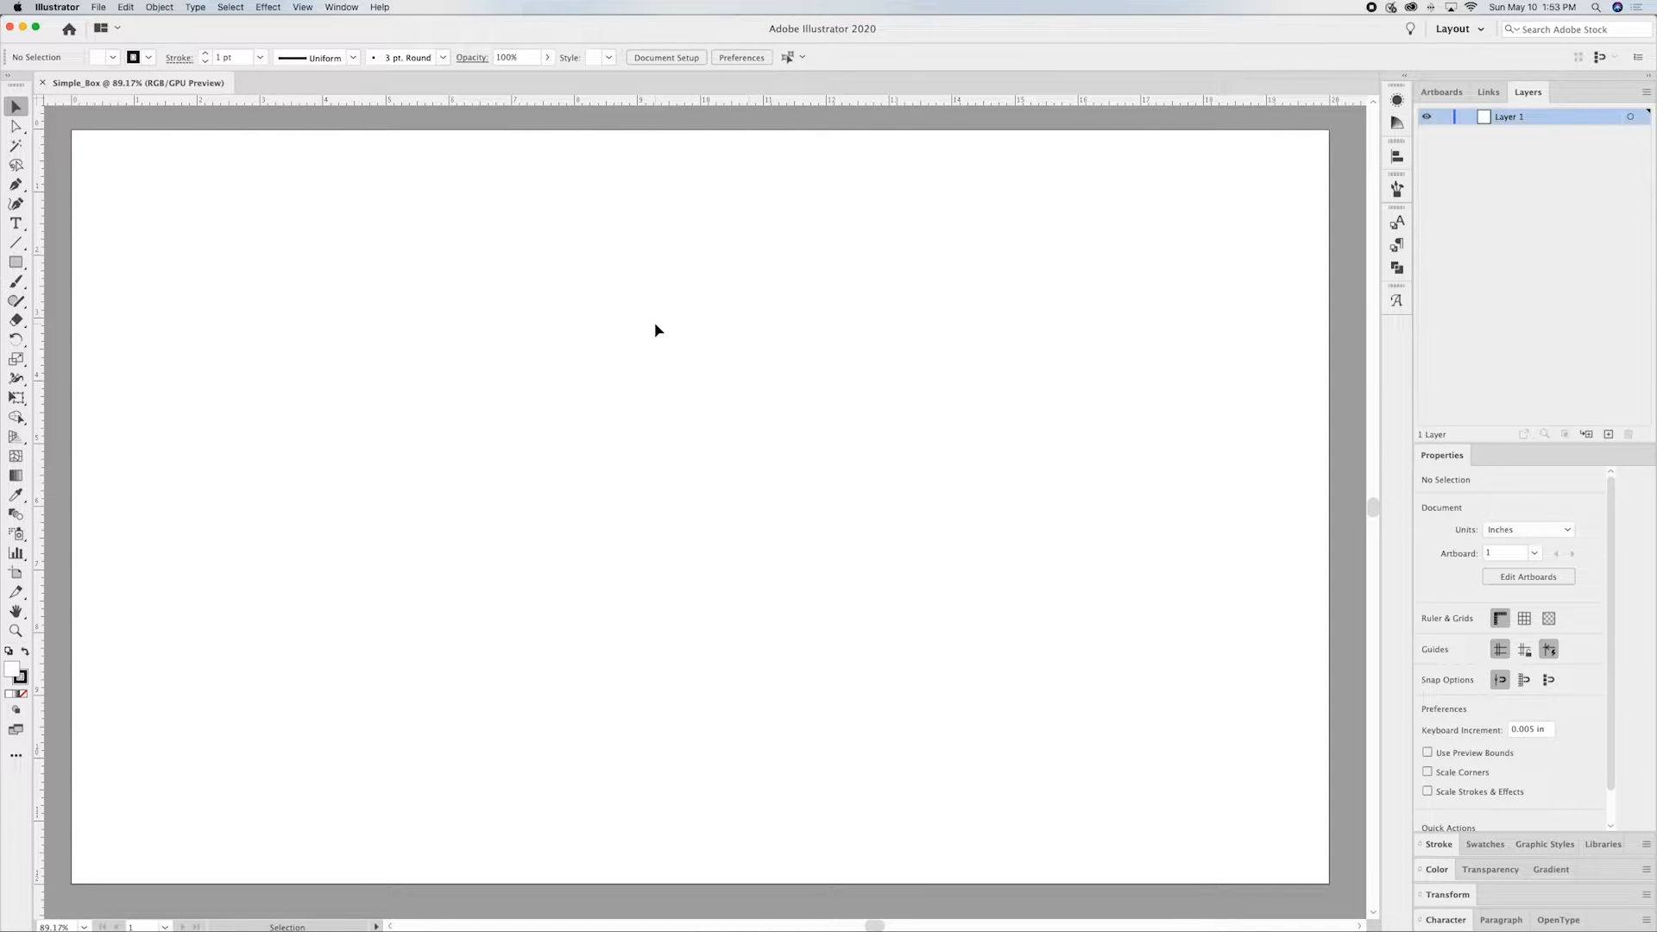
Step: Place a vertical ruler guide at about 5.8 in and a horizontal ruler guide at about 3.3 in on the artboard
{"action": "left_click_drag", "start_coordinate": [37, 507], "coordinate": [437, 507]}
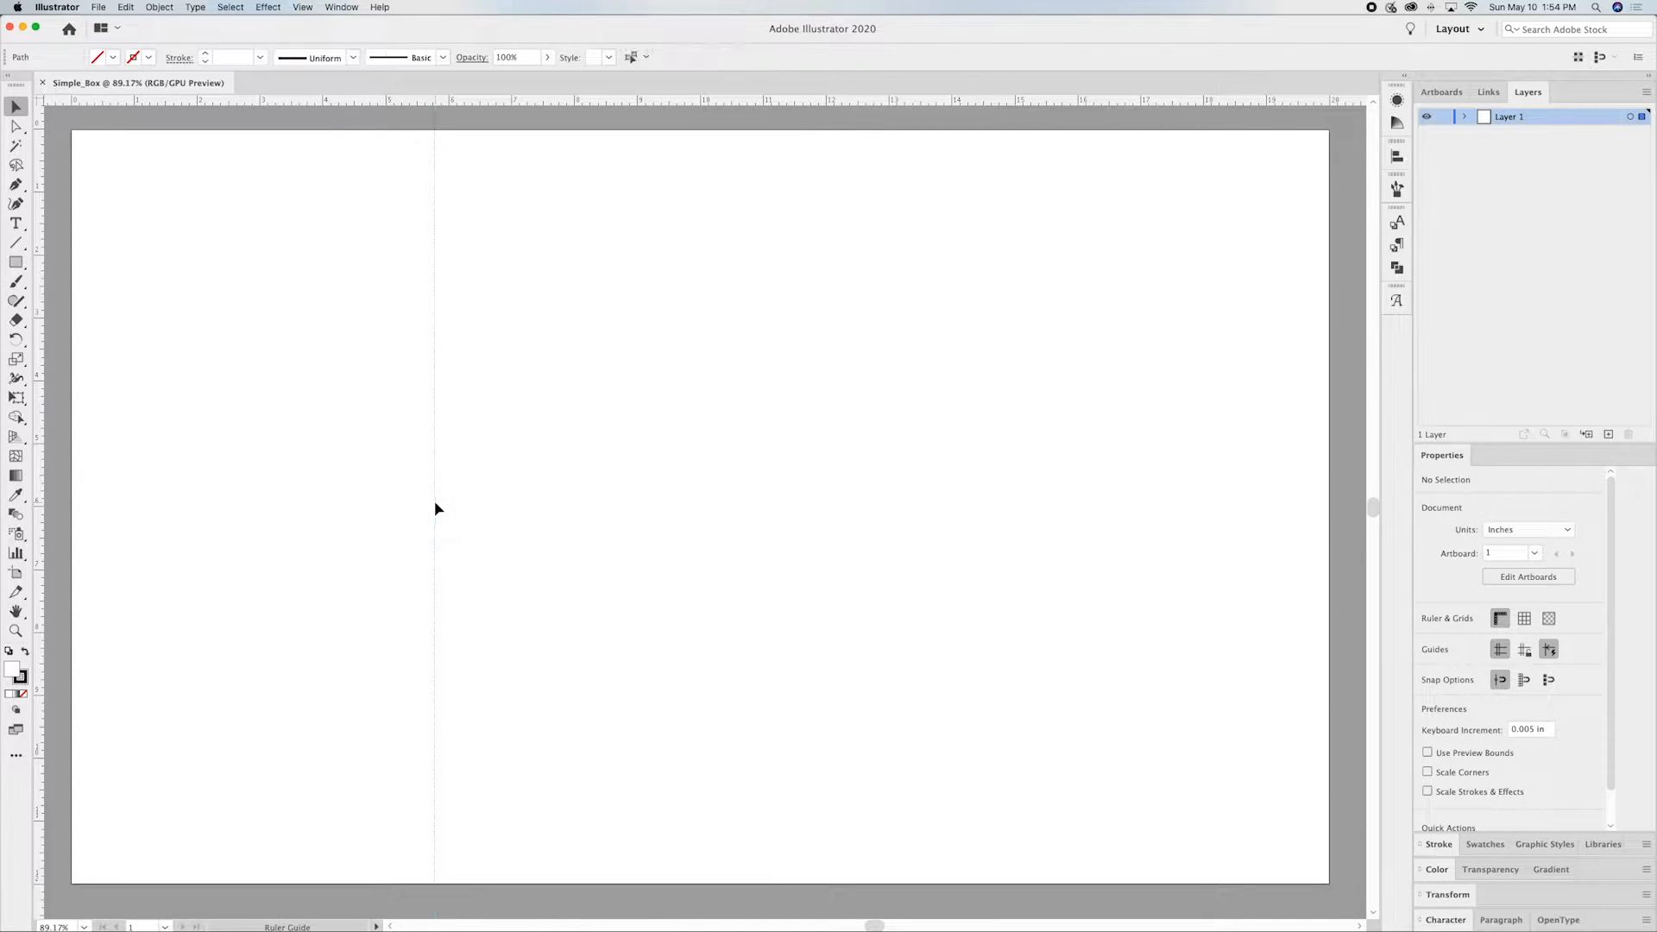
{"action": "left_click", "coordinate": [490, 471]}
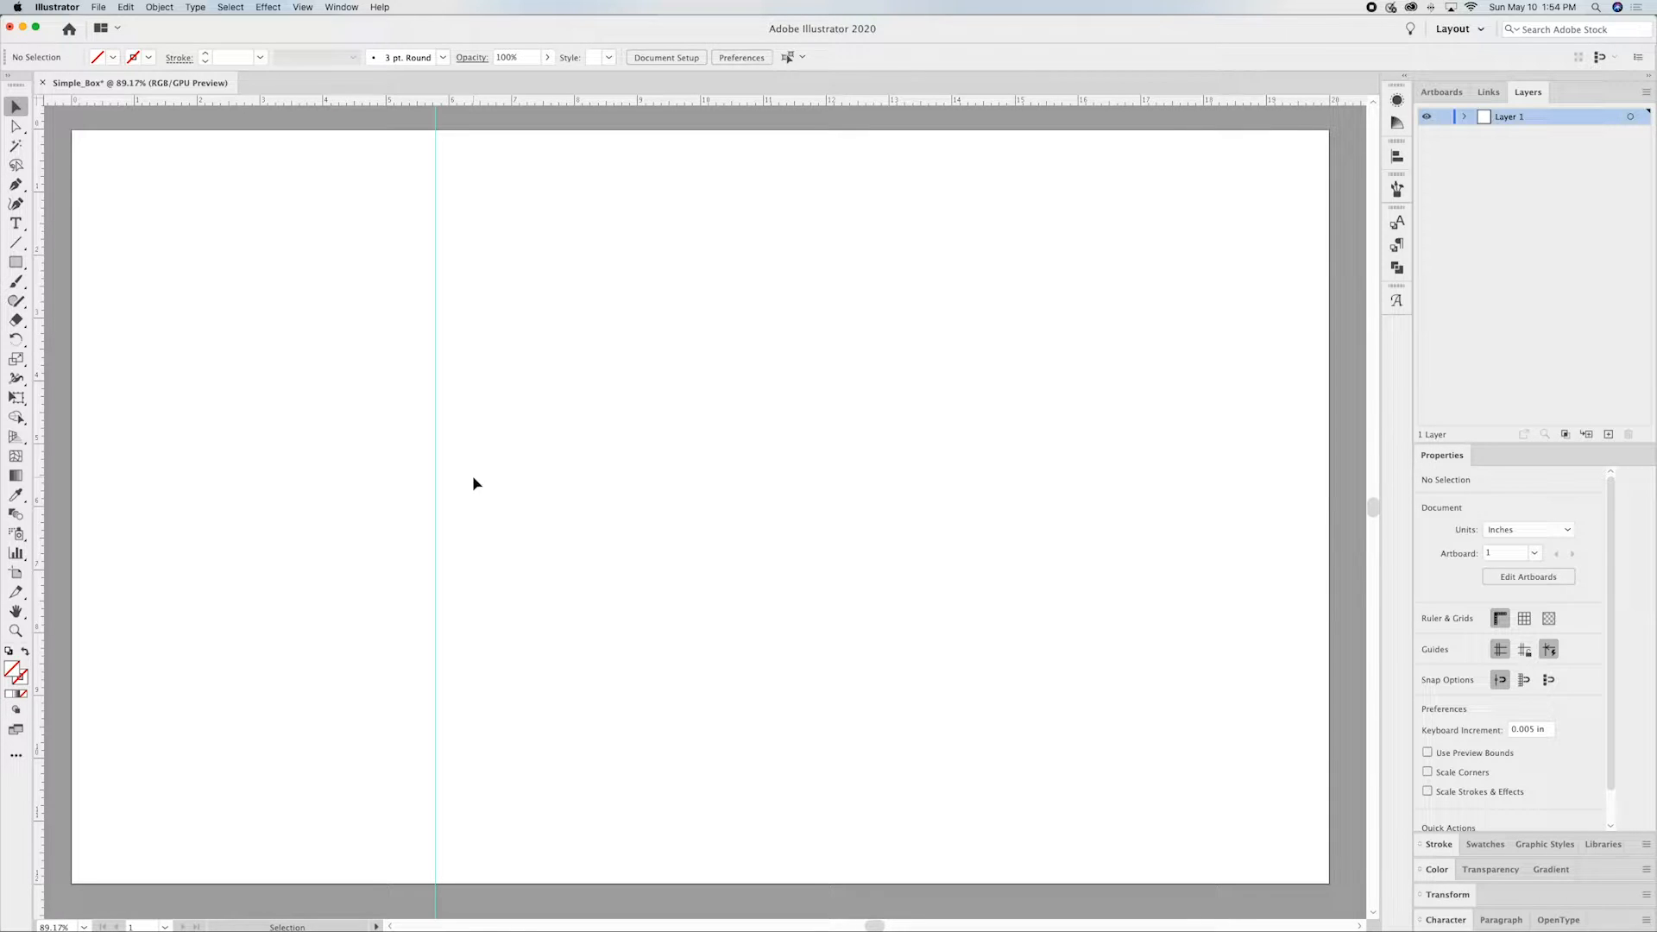
{"action": "left_click_drag", "start_coordinate": [522, 105], "coordinate": [529, 336]}
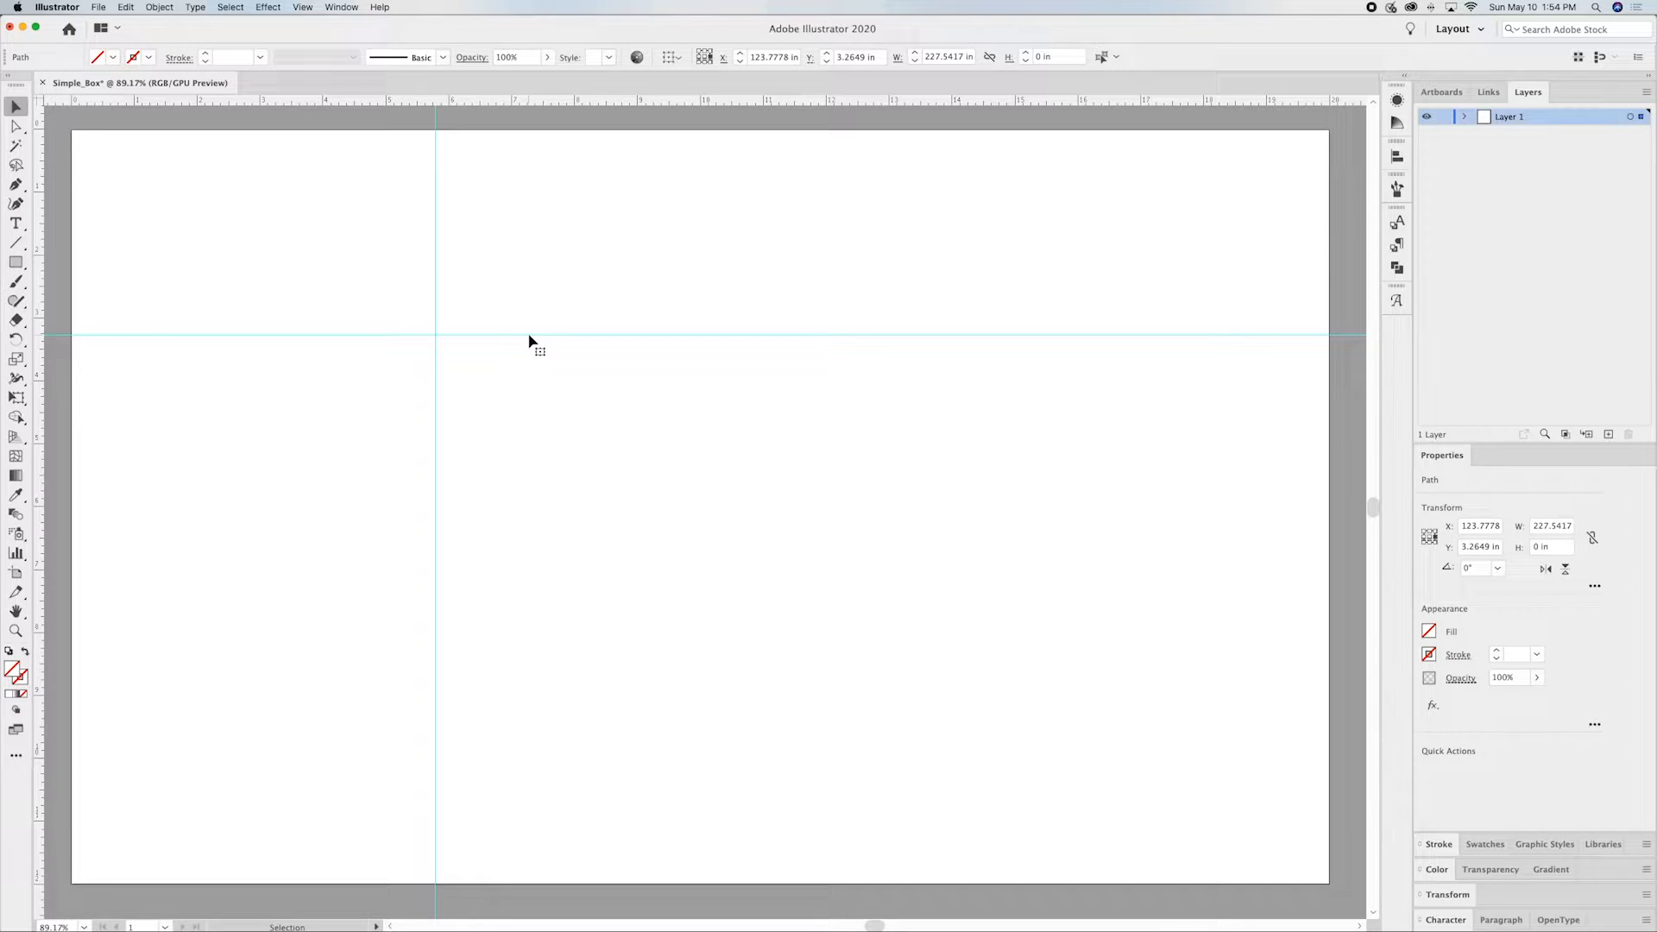
{"action": "left_click", "coordinate": [531, 366]}
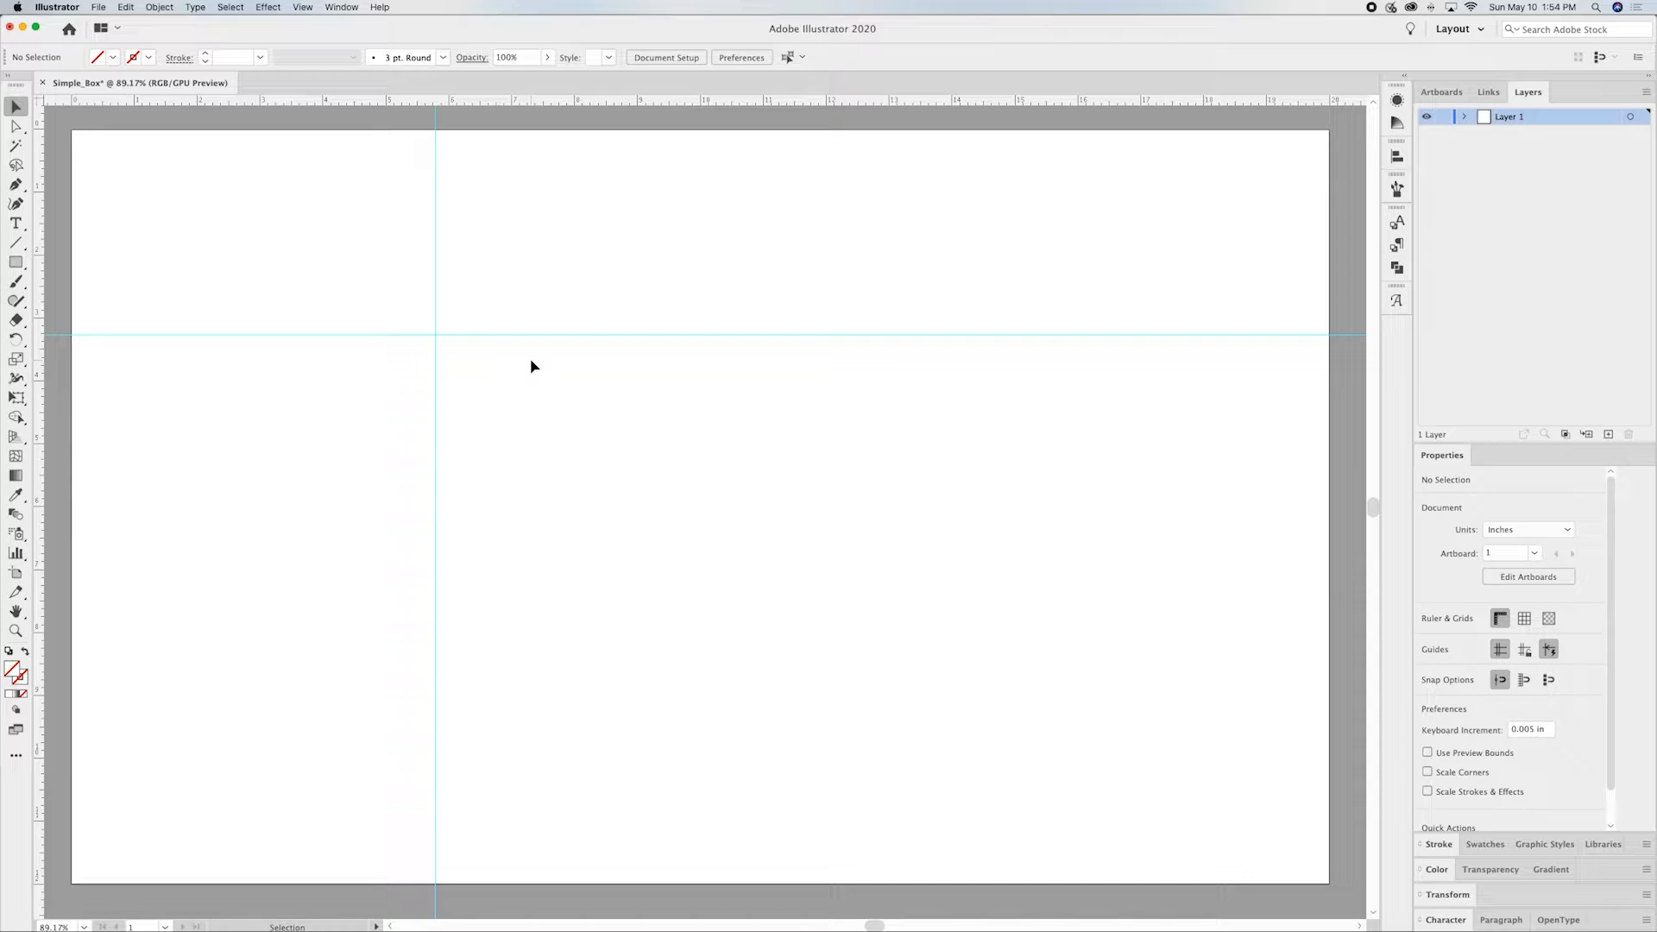
Step: Delete both the vertical and the horizontal ruler guide
{"action": "right_click", "coordinate": [559, 365]}
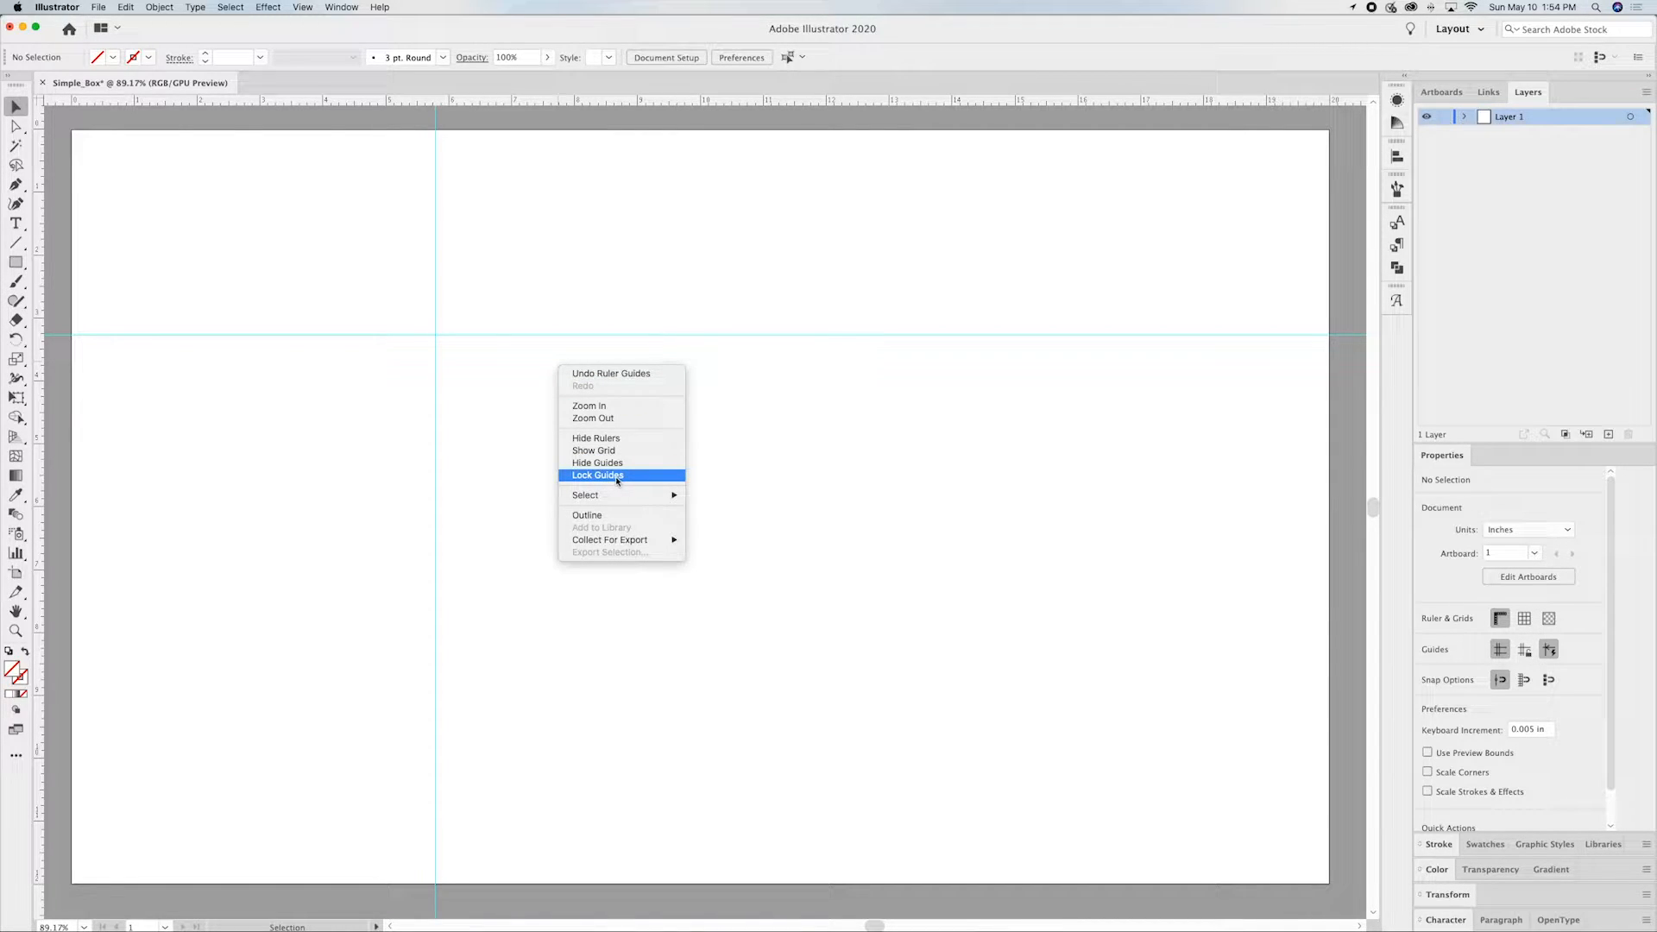
{"action": "left_click", "coordinate": [475, 392]}
{"action": "left_click", "coordinate": [444, 309]}
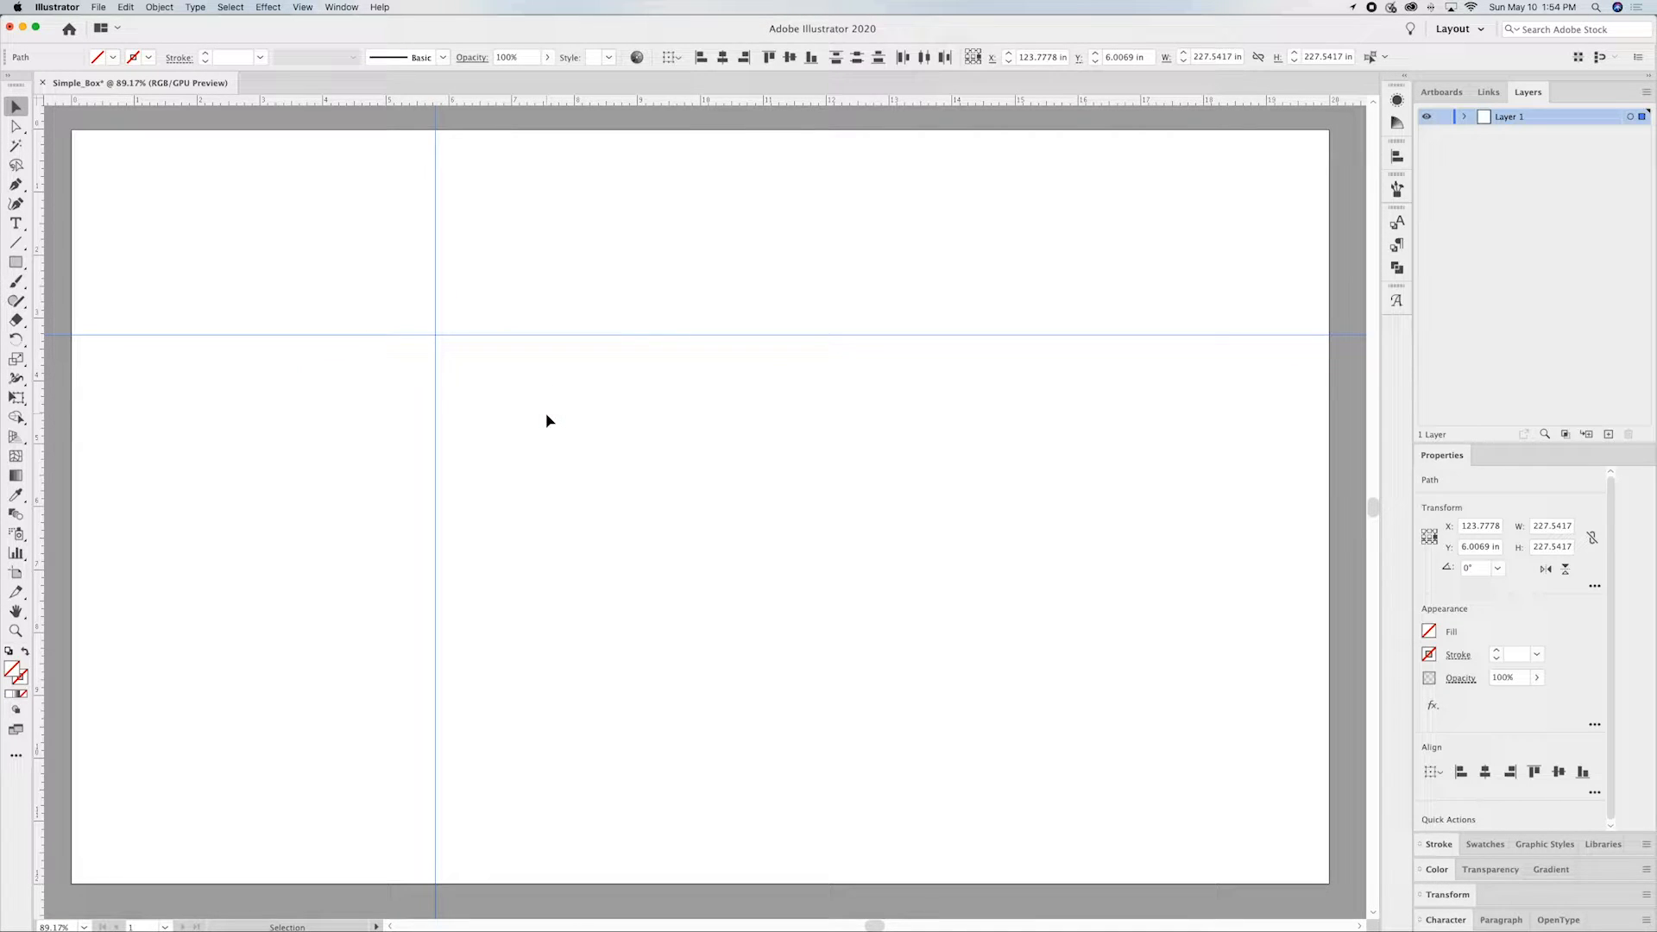
{"action": "key", "text": "Delete"}
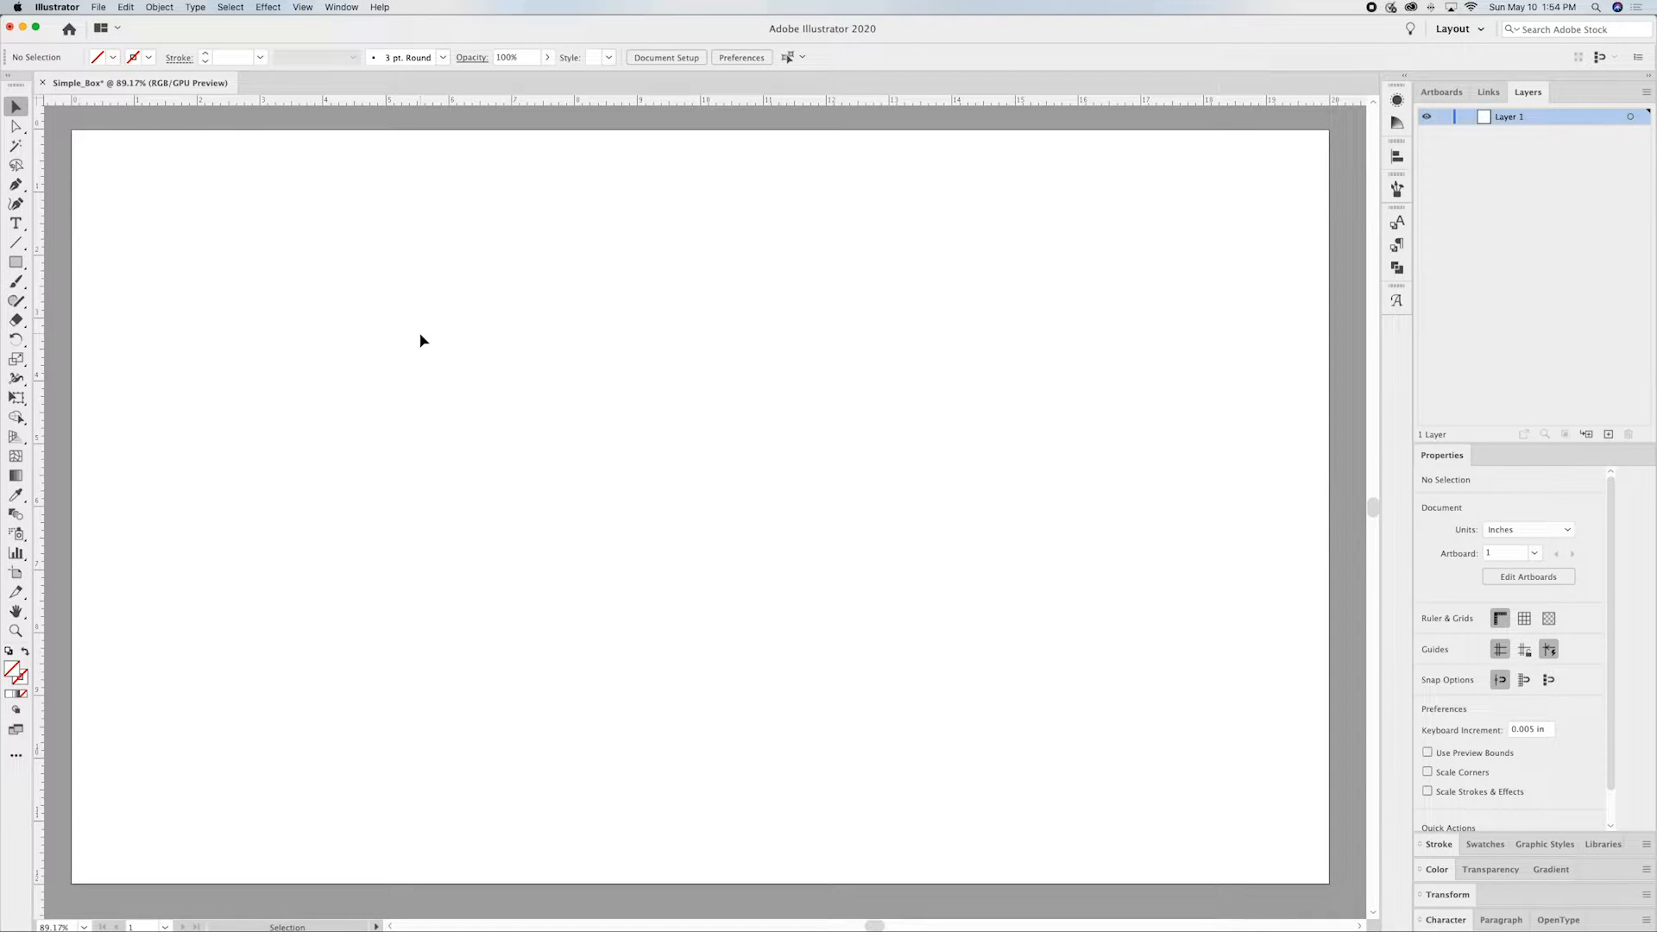
Step: Create a 3 x 3 in square near the middle of the artboard with the Rectangle tool
{"action": "left_click", "coordinate": [16, 264]}
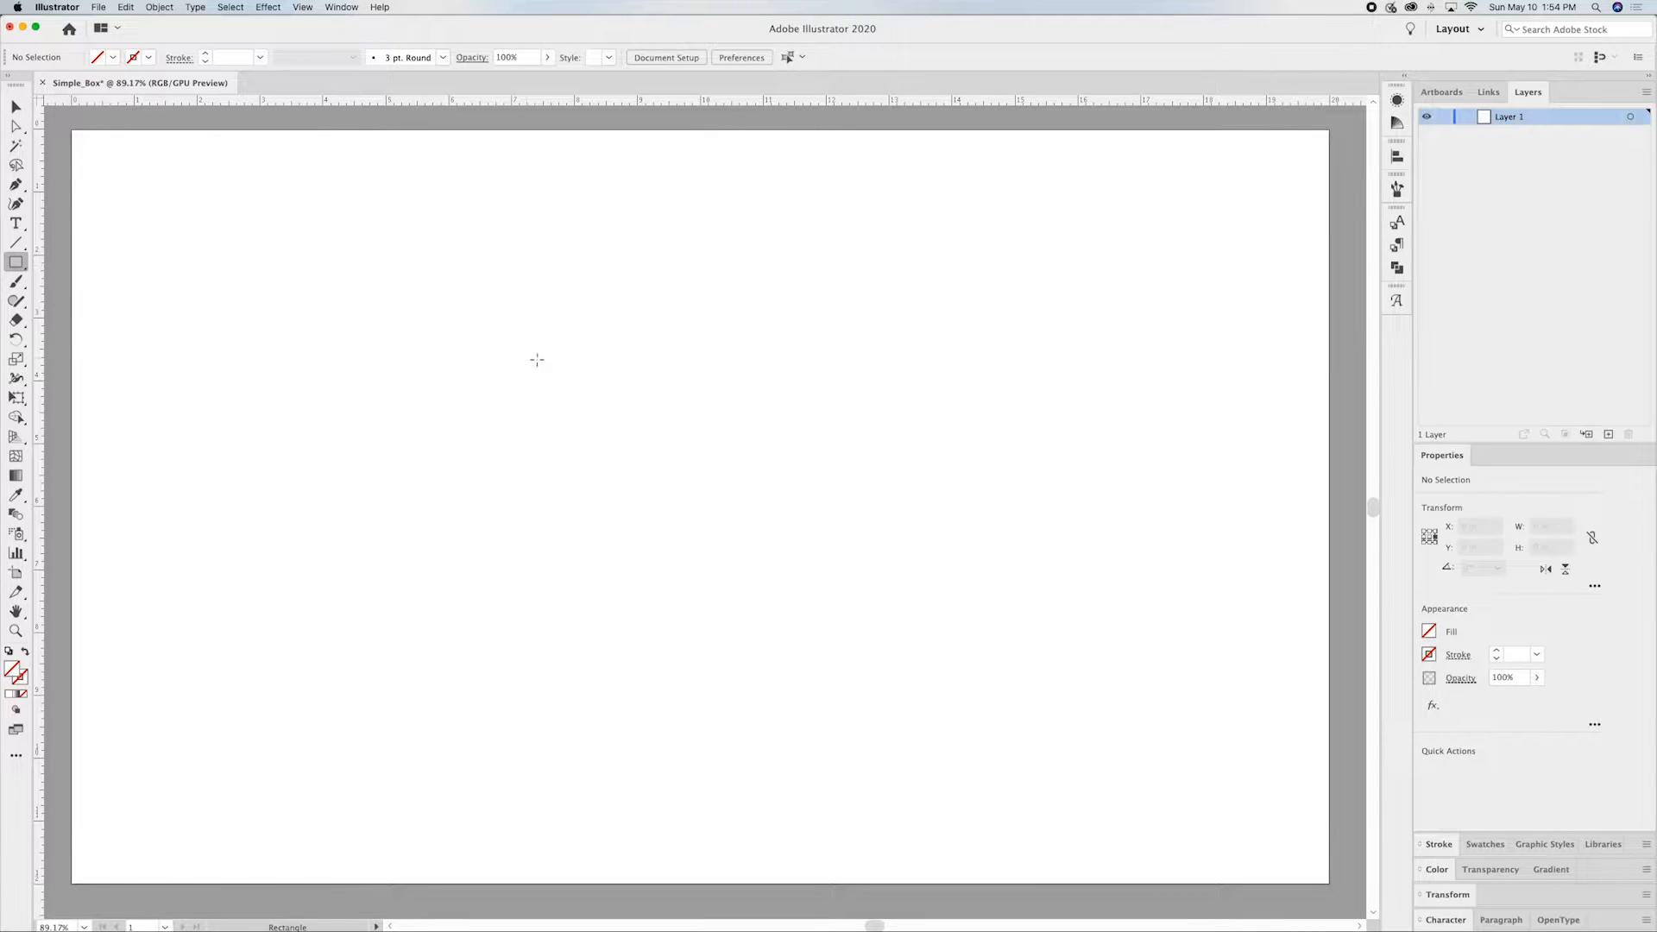
{"action": "left_click", "coordinate": [605, 362]}
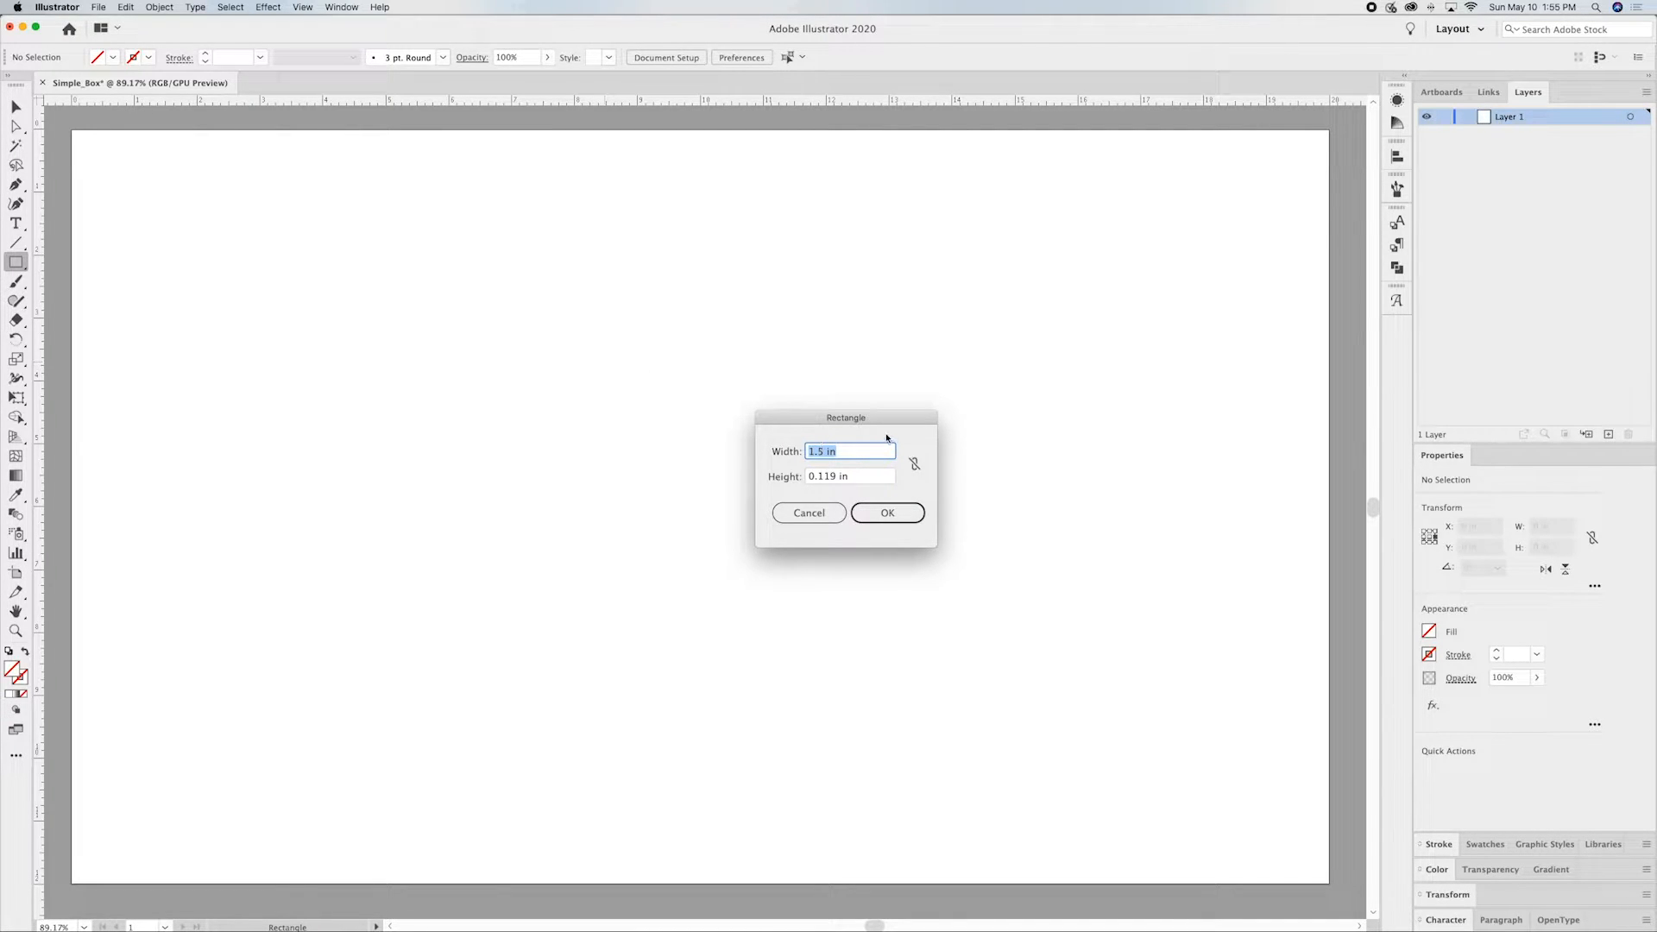
{"action": "type", "text": "3"}
{"action": "key", "text": "Tab"}
{"action": "type", "text": "3"}
{"action": "key", "text": "Return"}
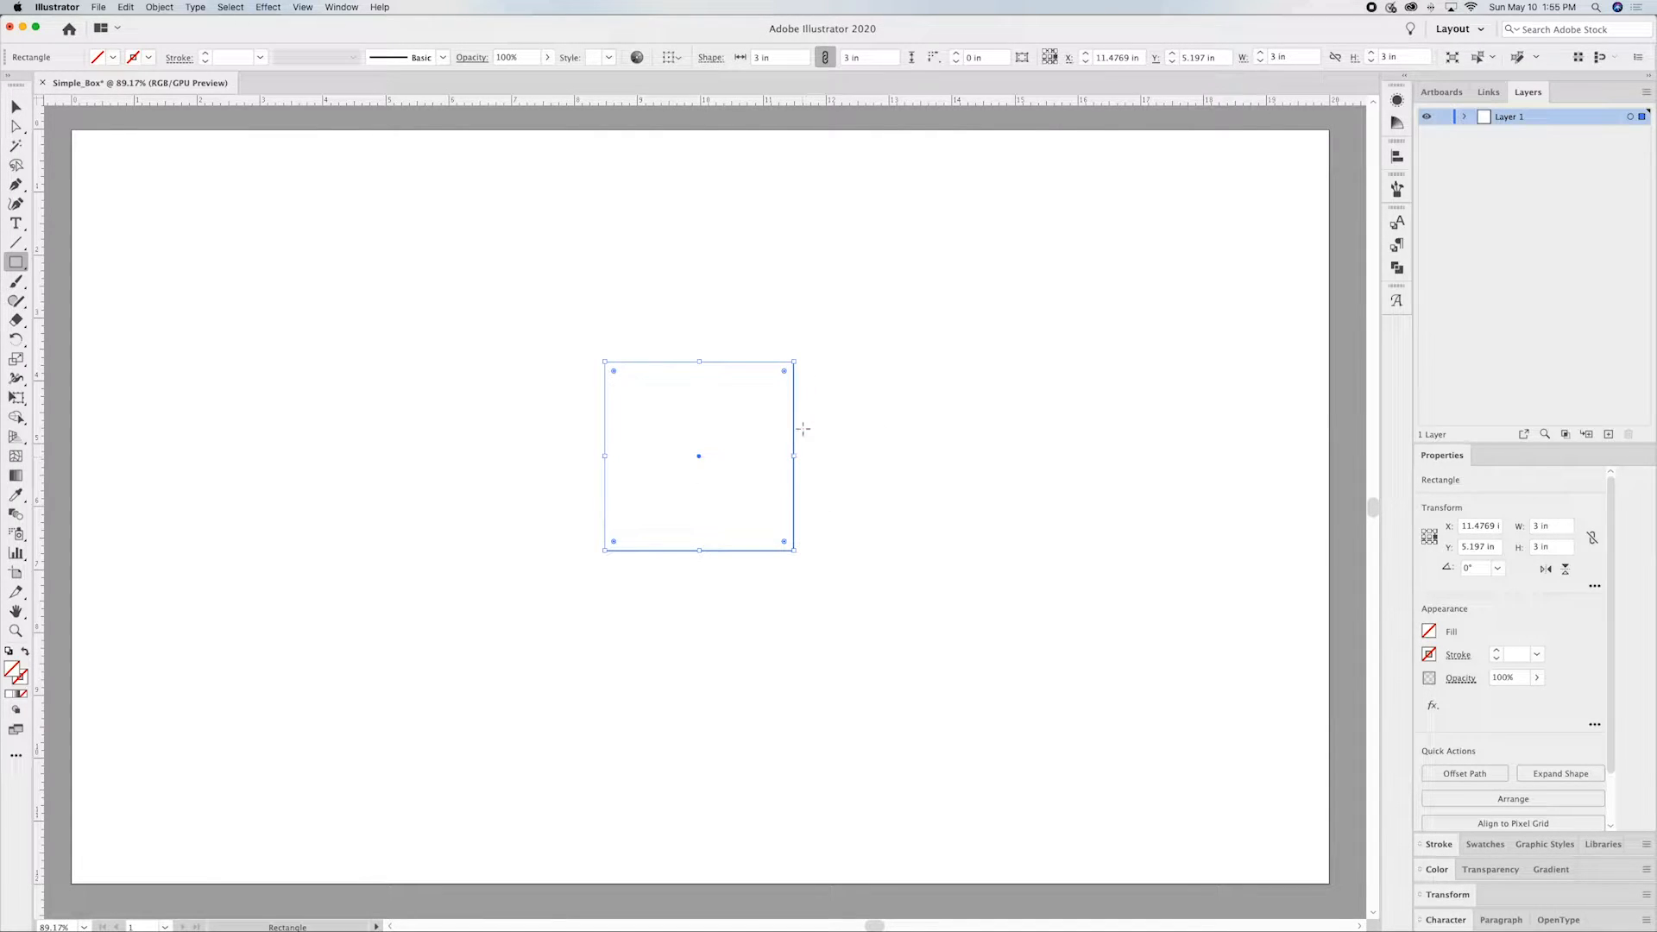
Step: Give the square a white fill and a 0.25 pt stroke
{"action": "left_click", "coordinate": [1429, 631]}
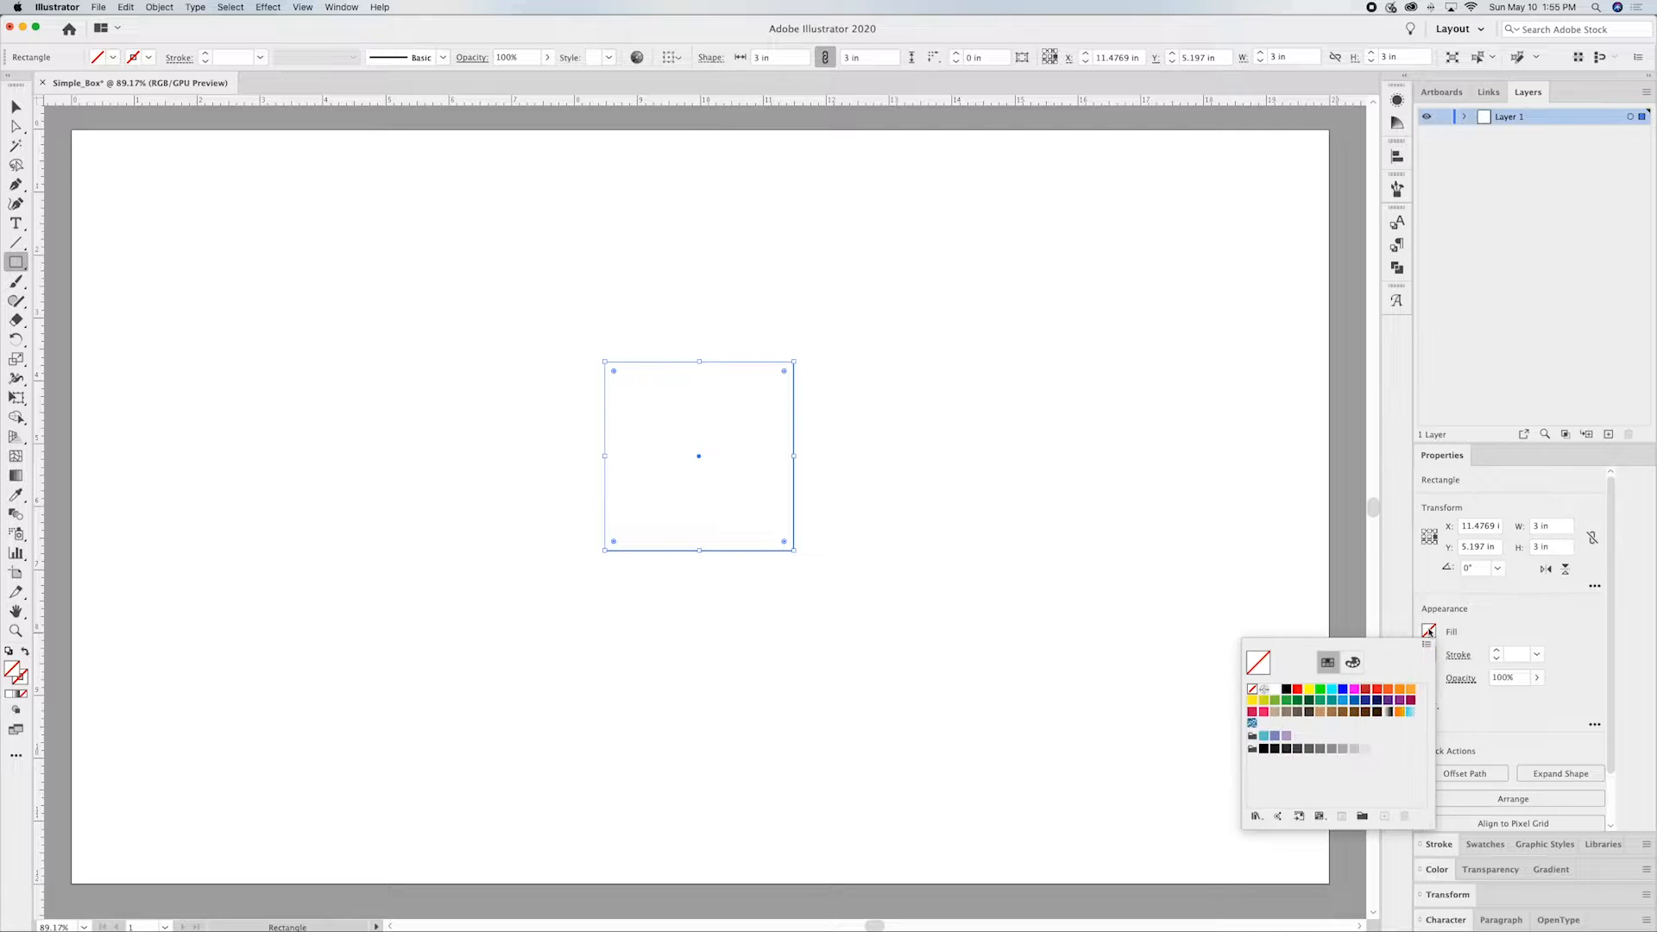
{"action": "left_click", "coordinate": [1275, 689]}
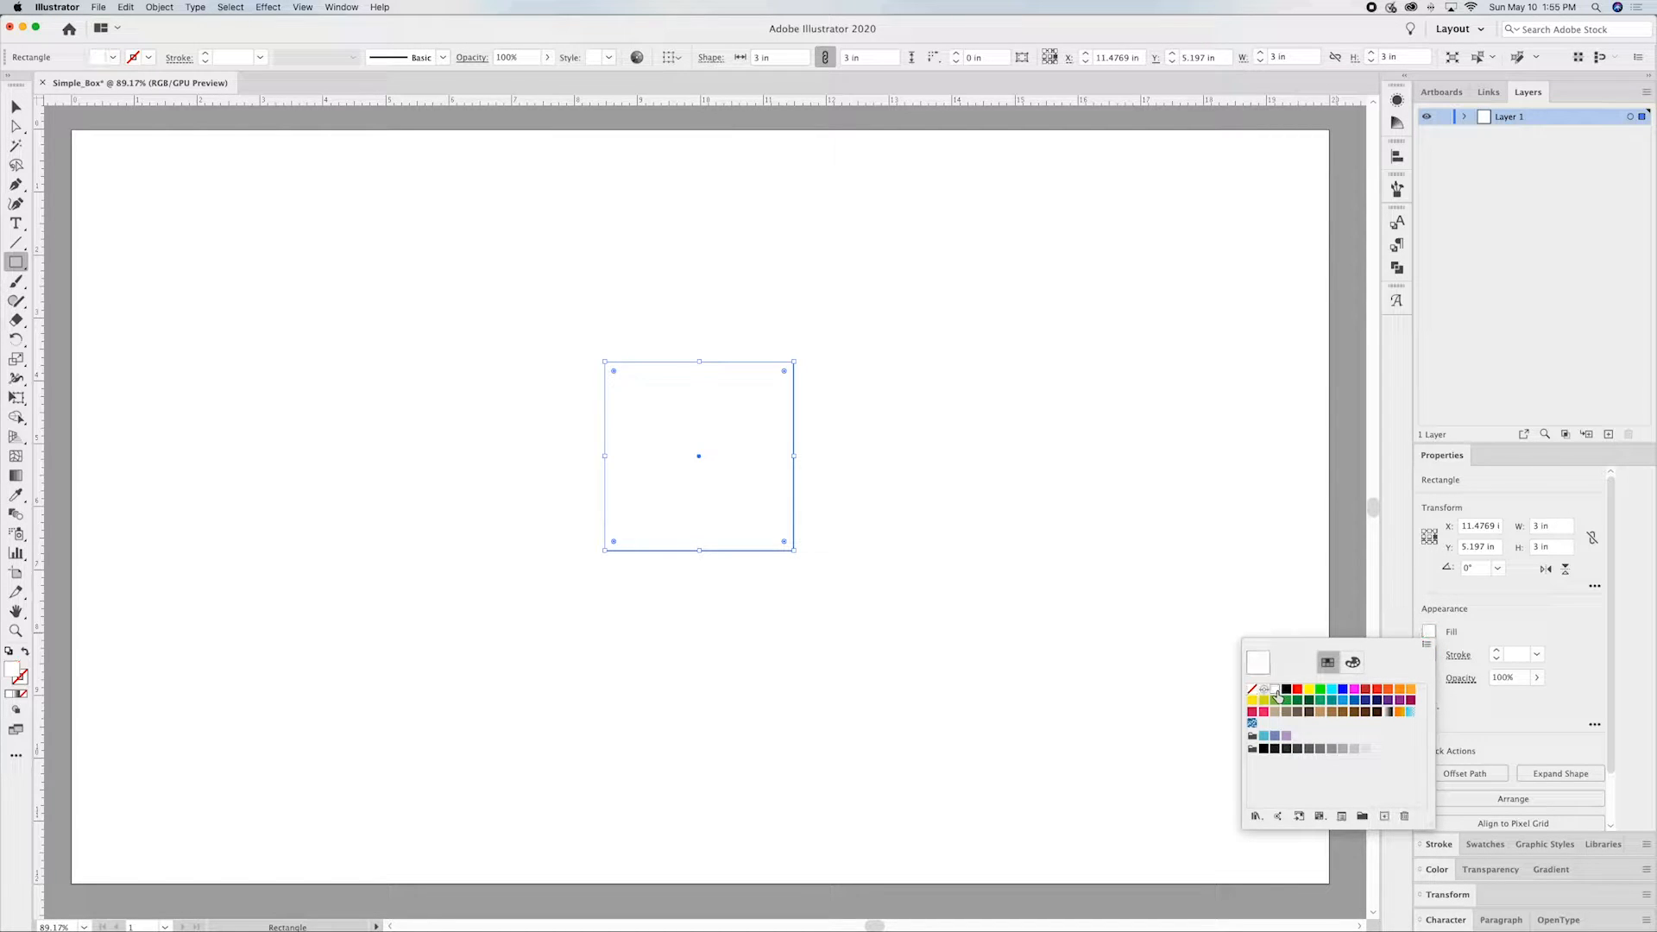
{"action": "left_click", "coordinate": [1493, 634]}
{"action": "left_click", "coordinate": [1539, 655]}
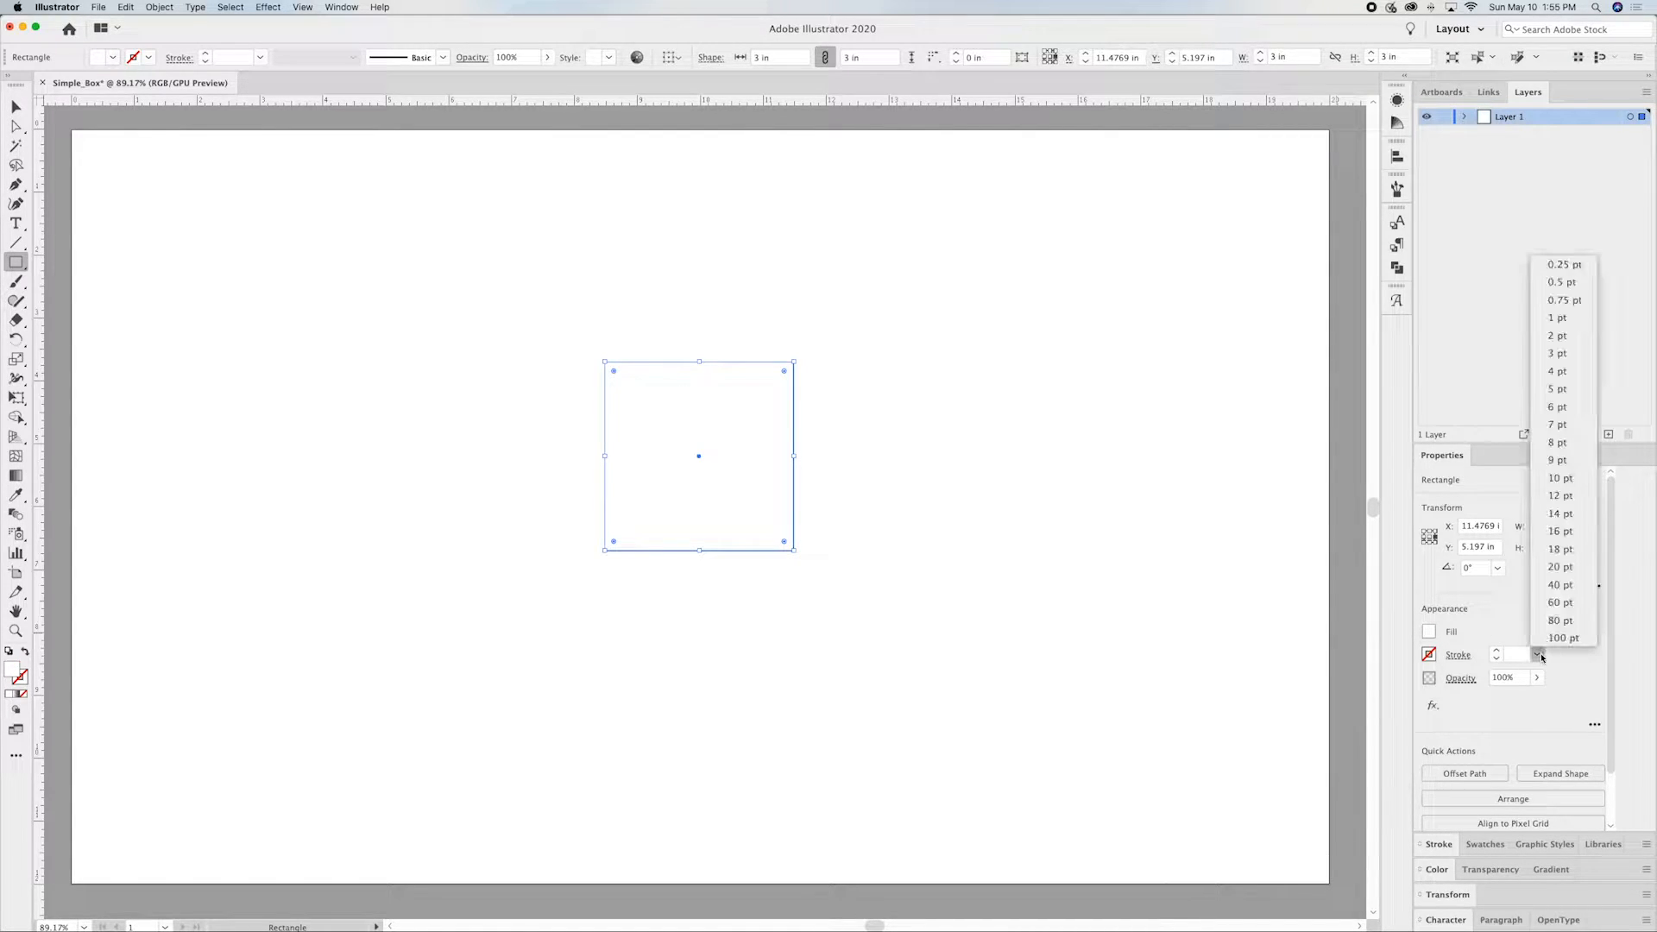
{"action": "left_click", "coordinate": [1564, 265]}
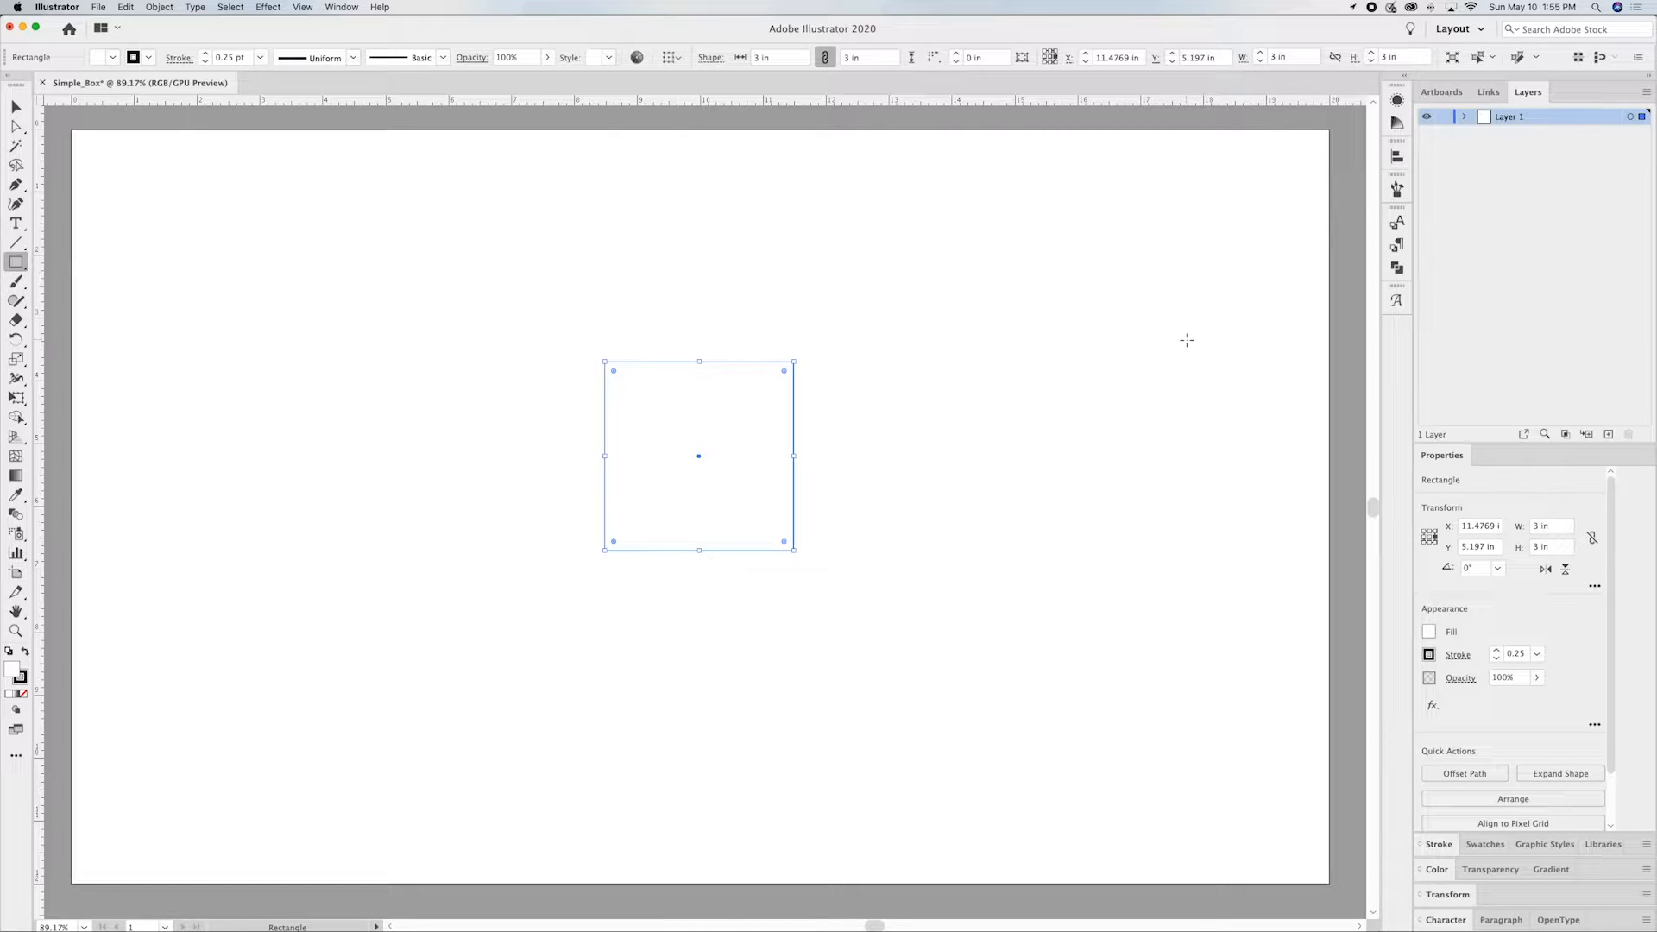
Step: Move the square about 1 in to the left and 2.6 in up on the artboard, and deselect it
{"action": "left_click", "coordinate": [16, 107]}
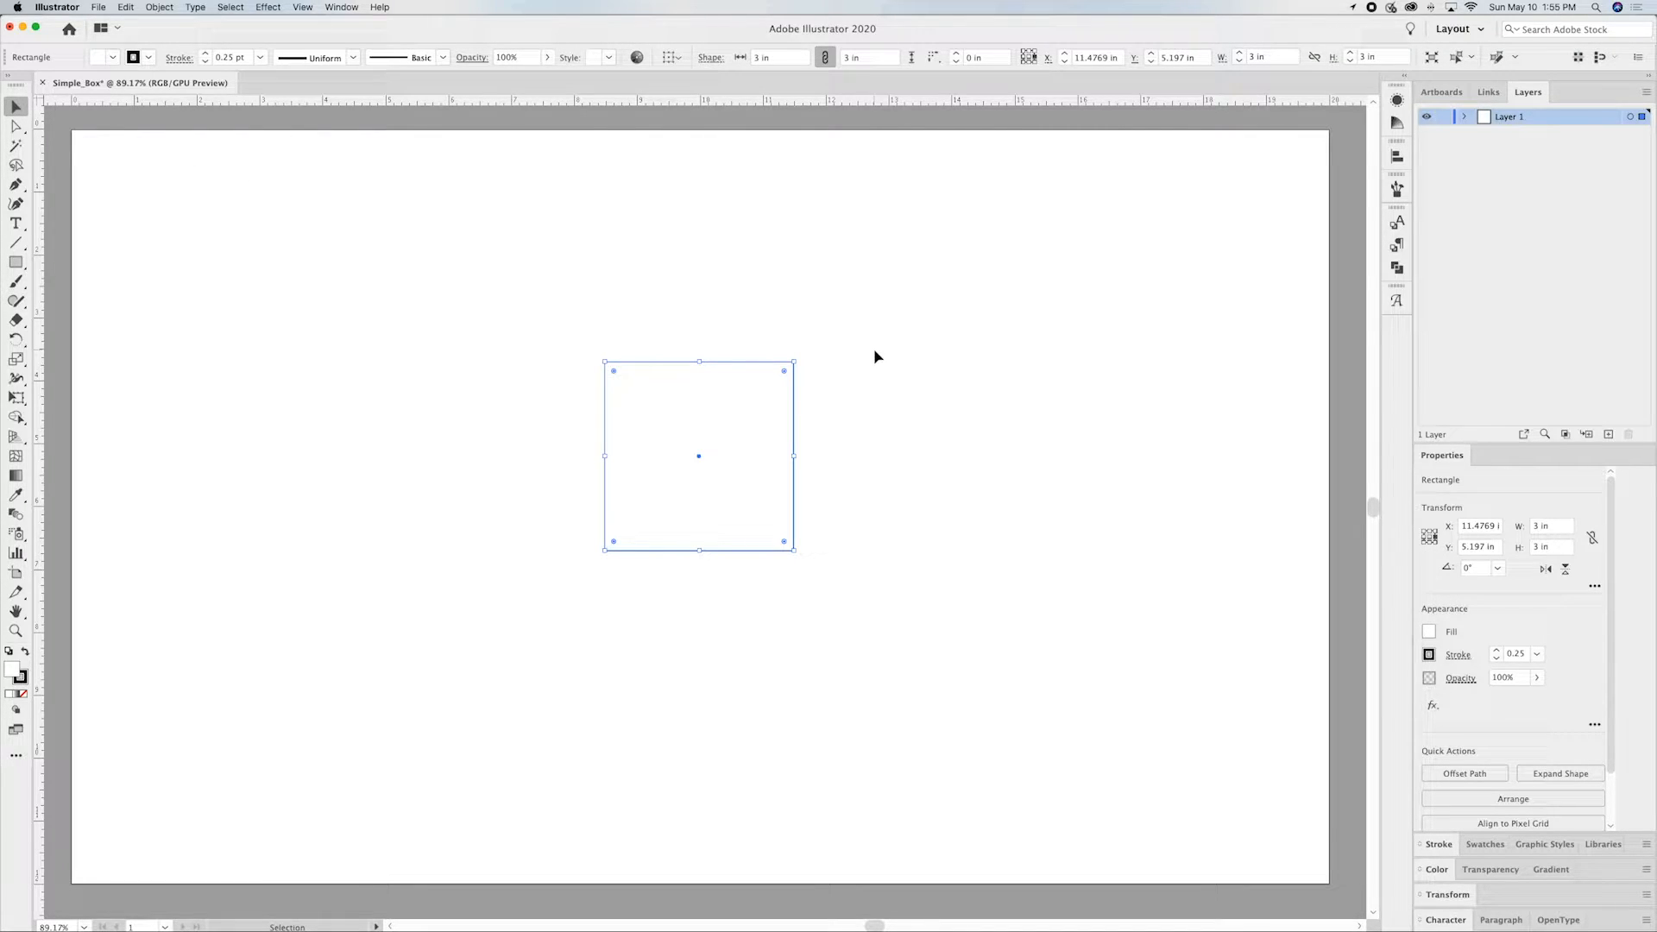
{"action": "left_click", "coordinate": [836, 412]}
{"action": "left_click", "coordinate": [754, 475]}
{"action": "left_click_drag", "start_coordinate": [755, 478], "coordinate": [691, 314]}
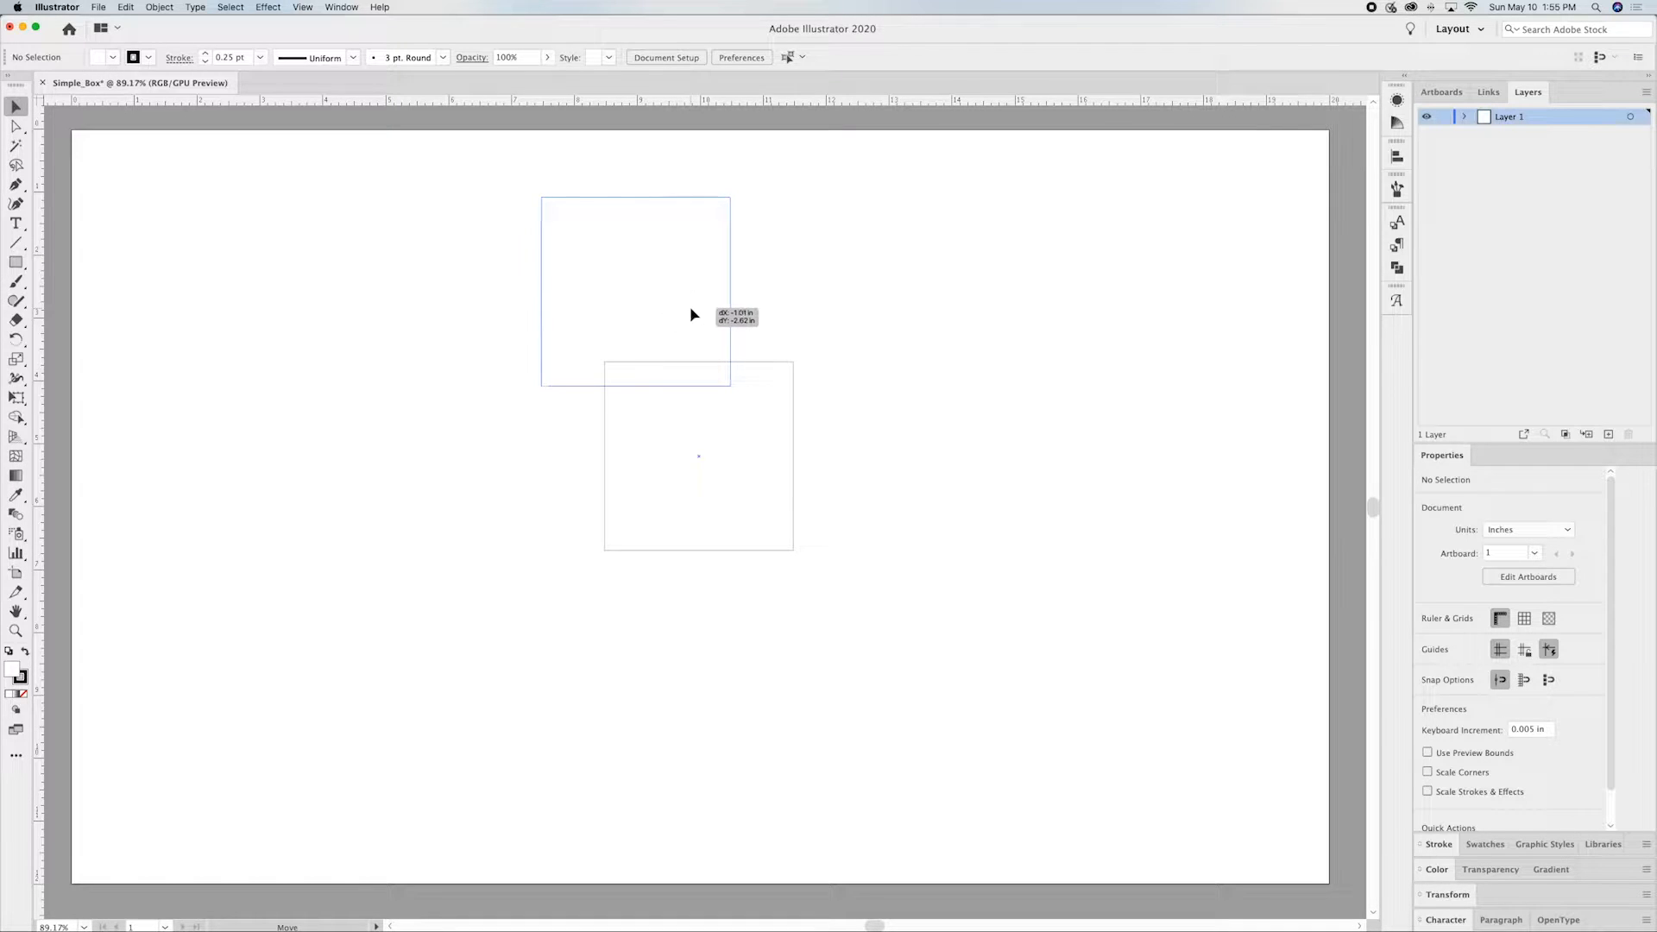
{"action": "left_click", "coordinate": [801, 304]}
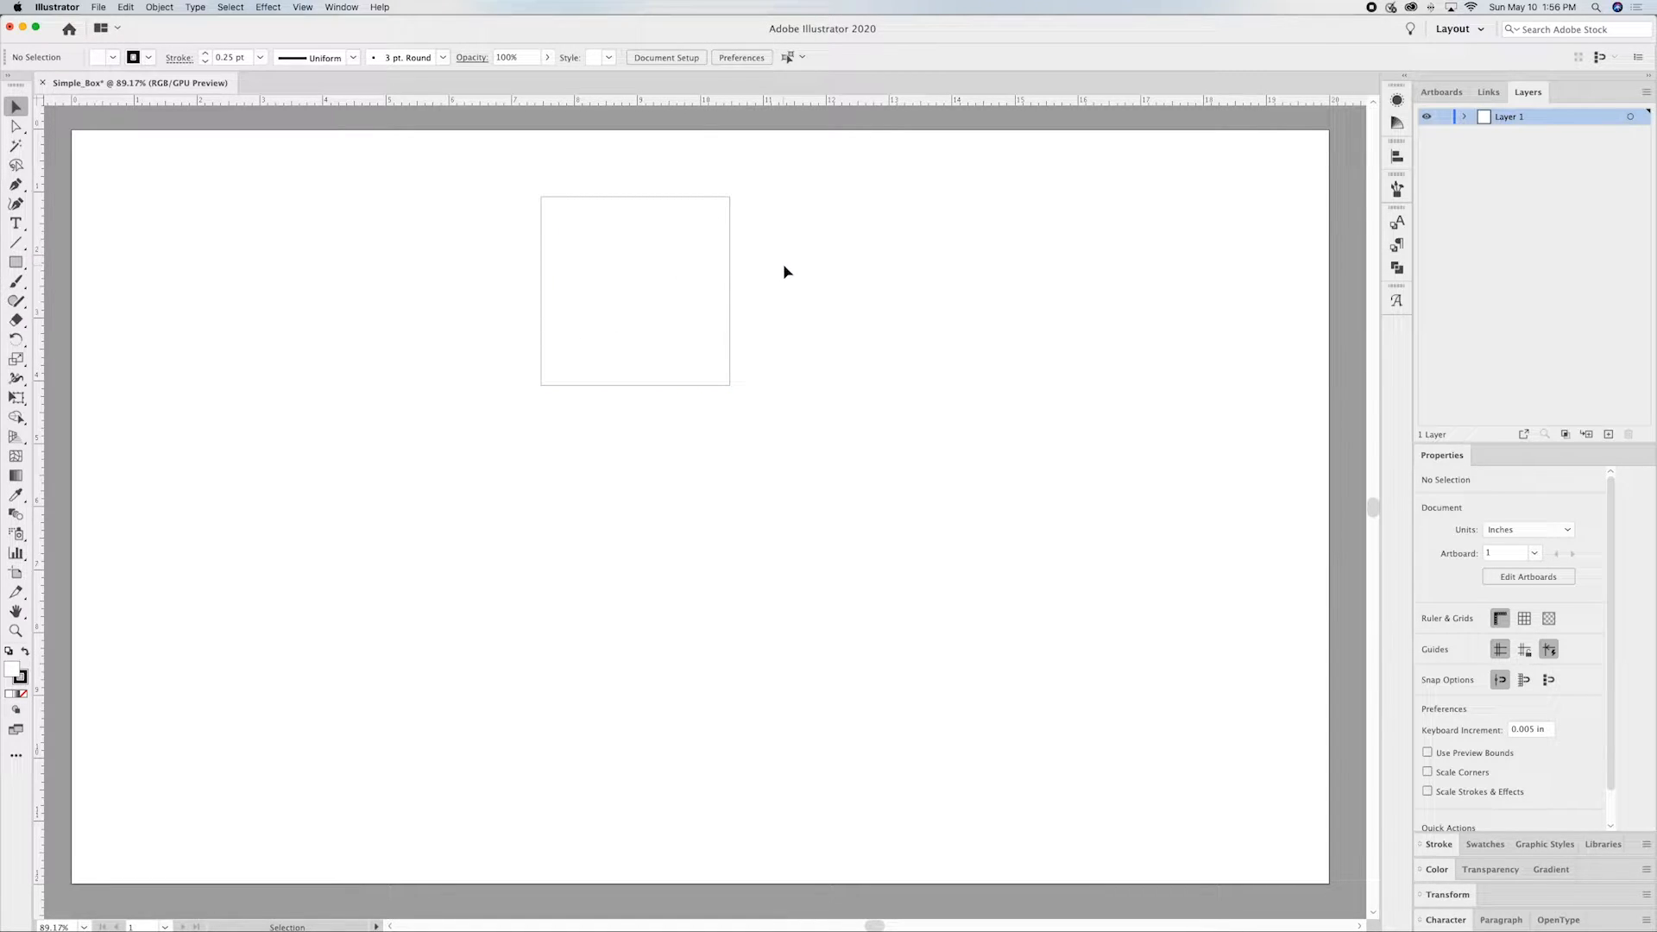
Step: Create a thin rectangle 3 in wide and 0.119 in high below the square
{"action": "left_click", "coordinate": [17, 263]}
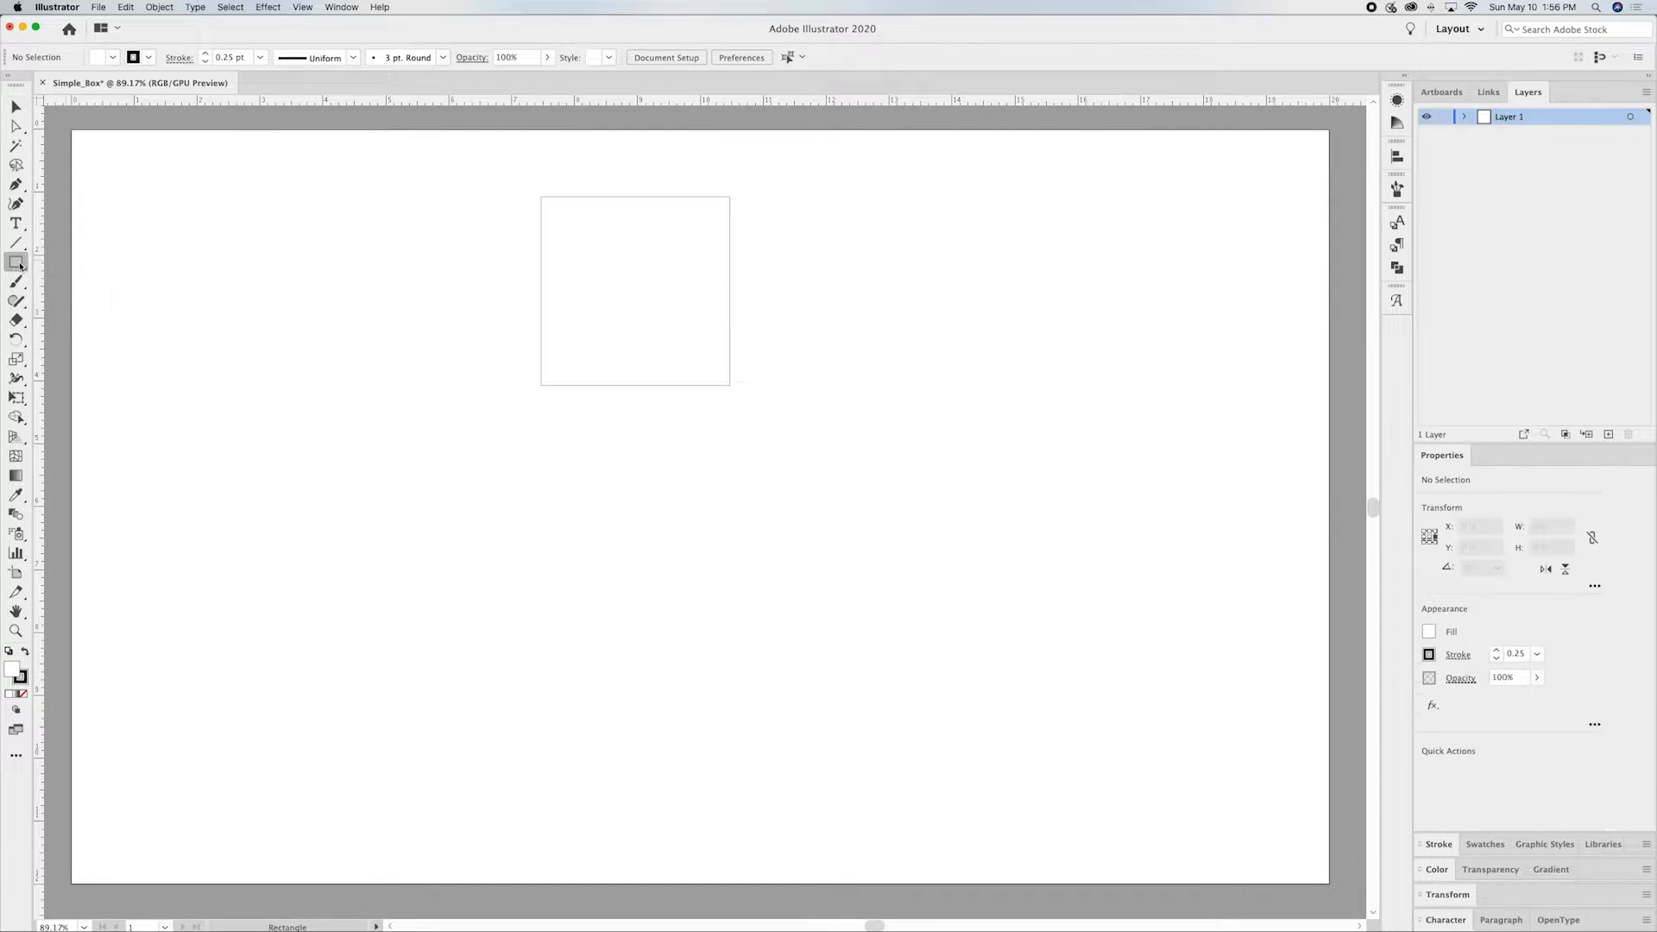
{"action": "left_click", "coordinate": [644, 456]}
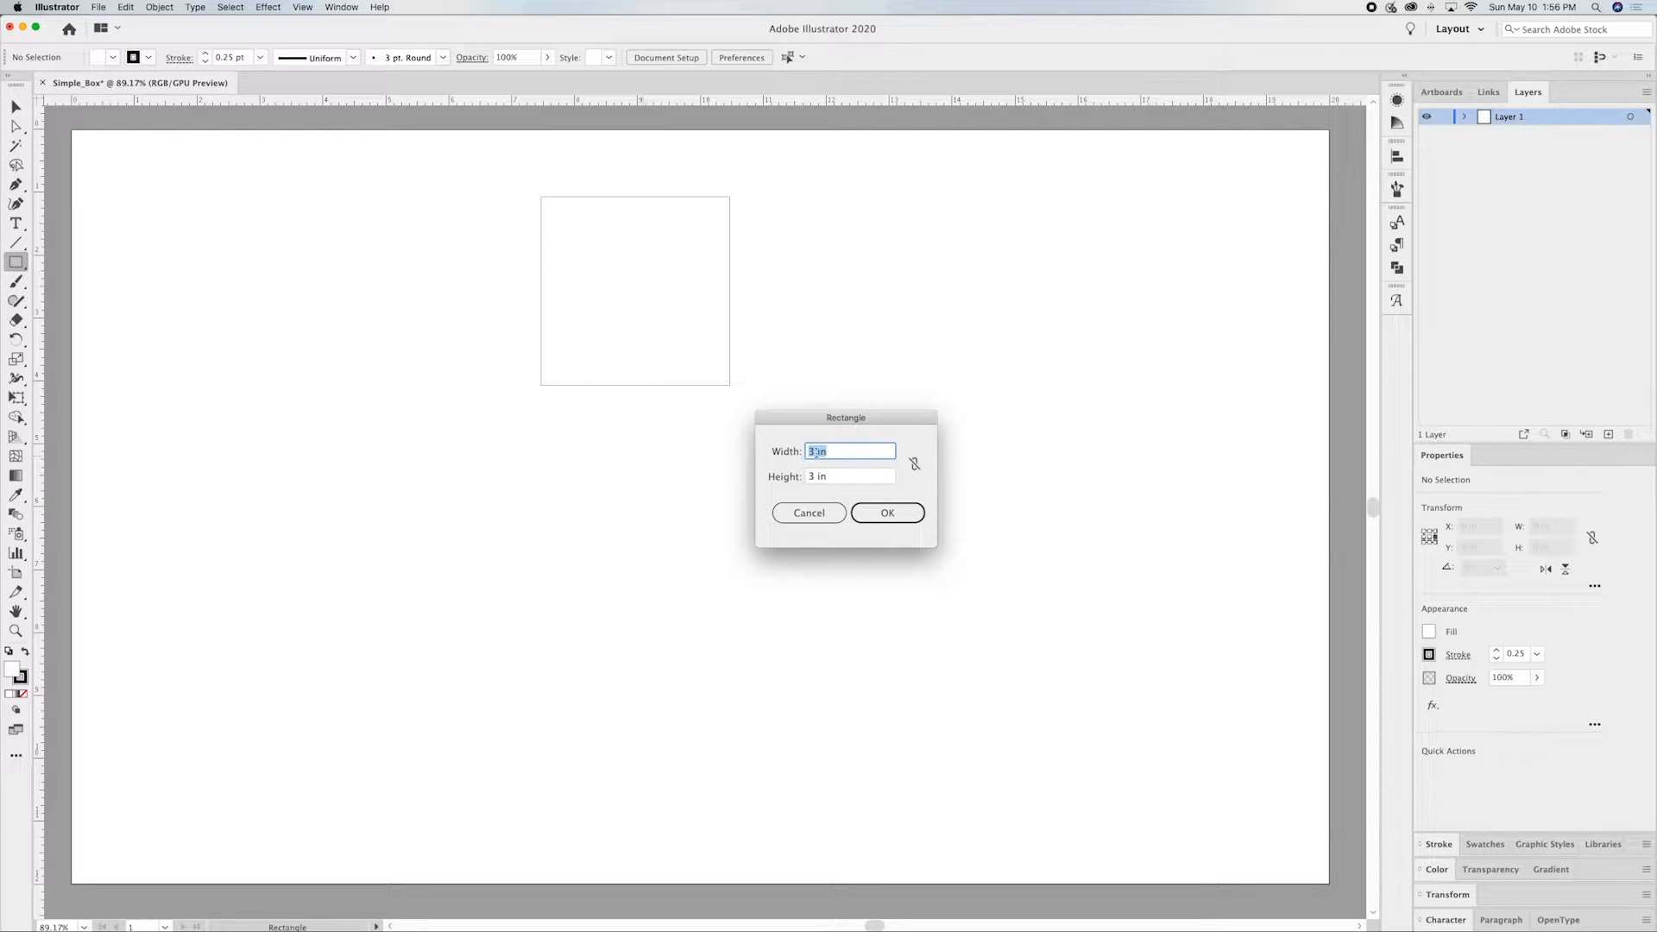
{"action": "left_click_drag", "start_coordinate": [834, 476], "coordinate": [804, 478]}
{"action": "type", "text": ".119"}
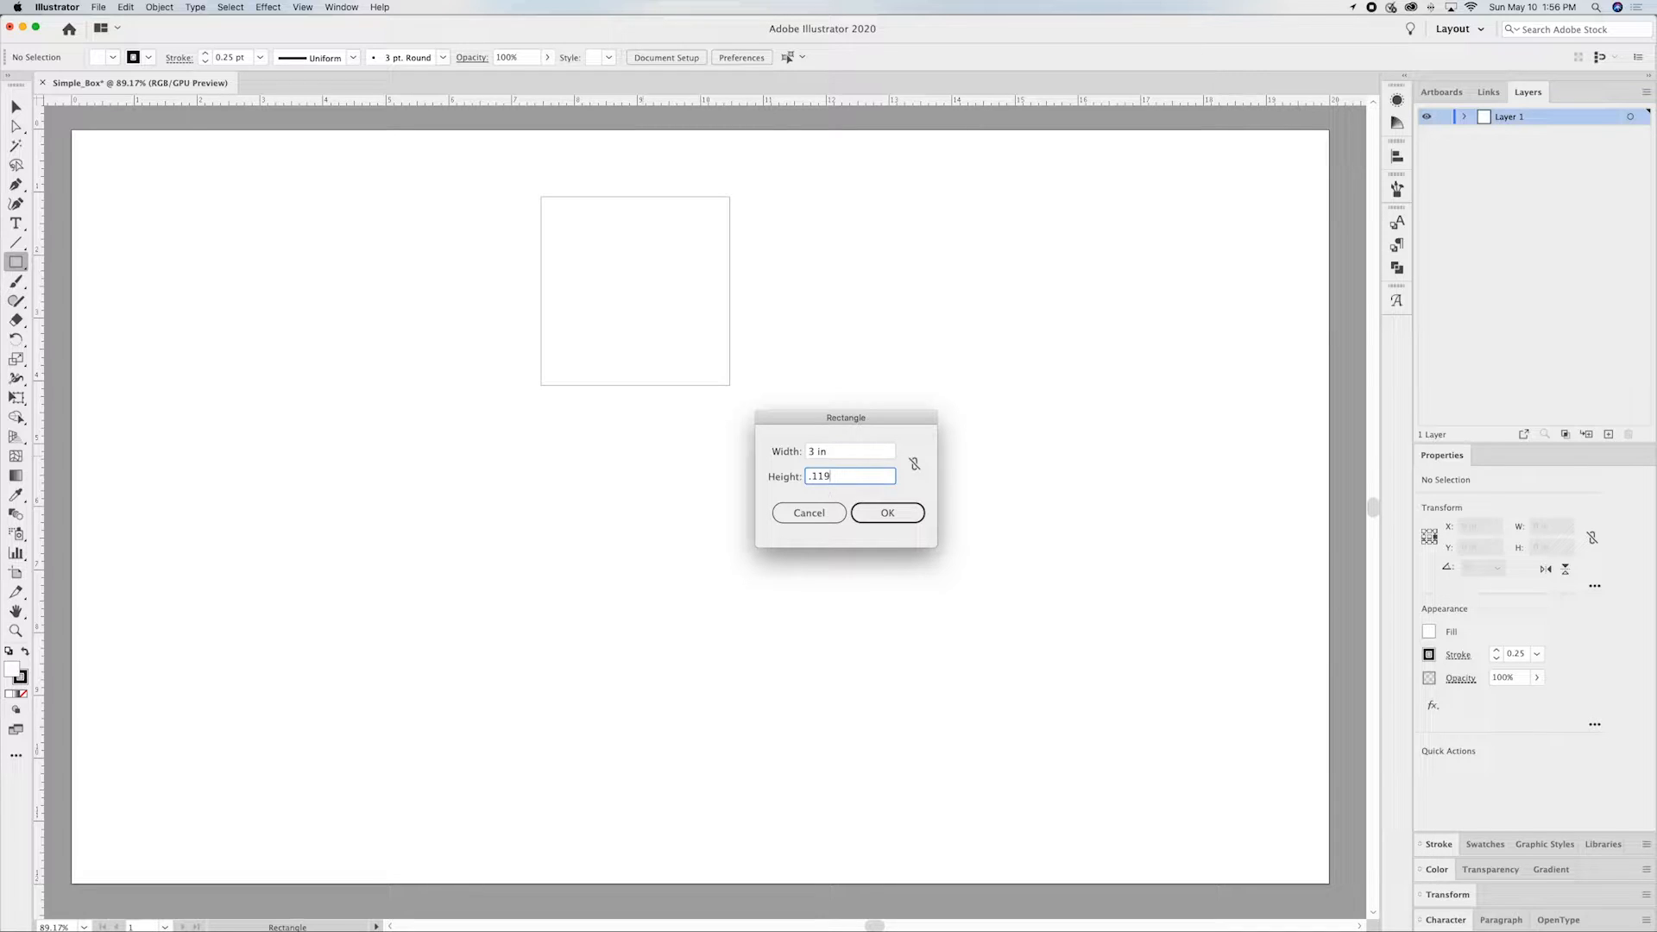
{"action": "left_click", "coordinate": [892, 514]}
{"action": "left_click", "coordinate": [892, 513]}
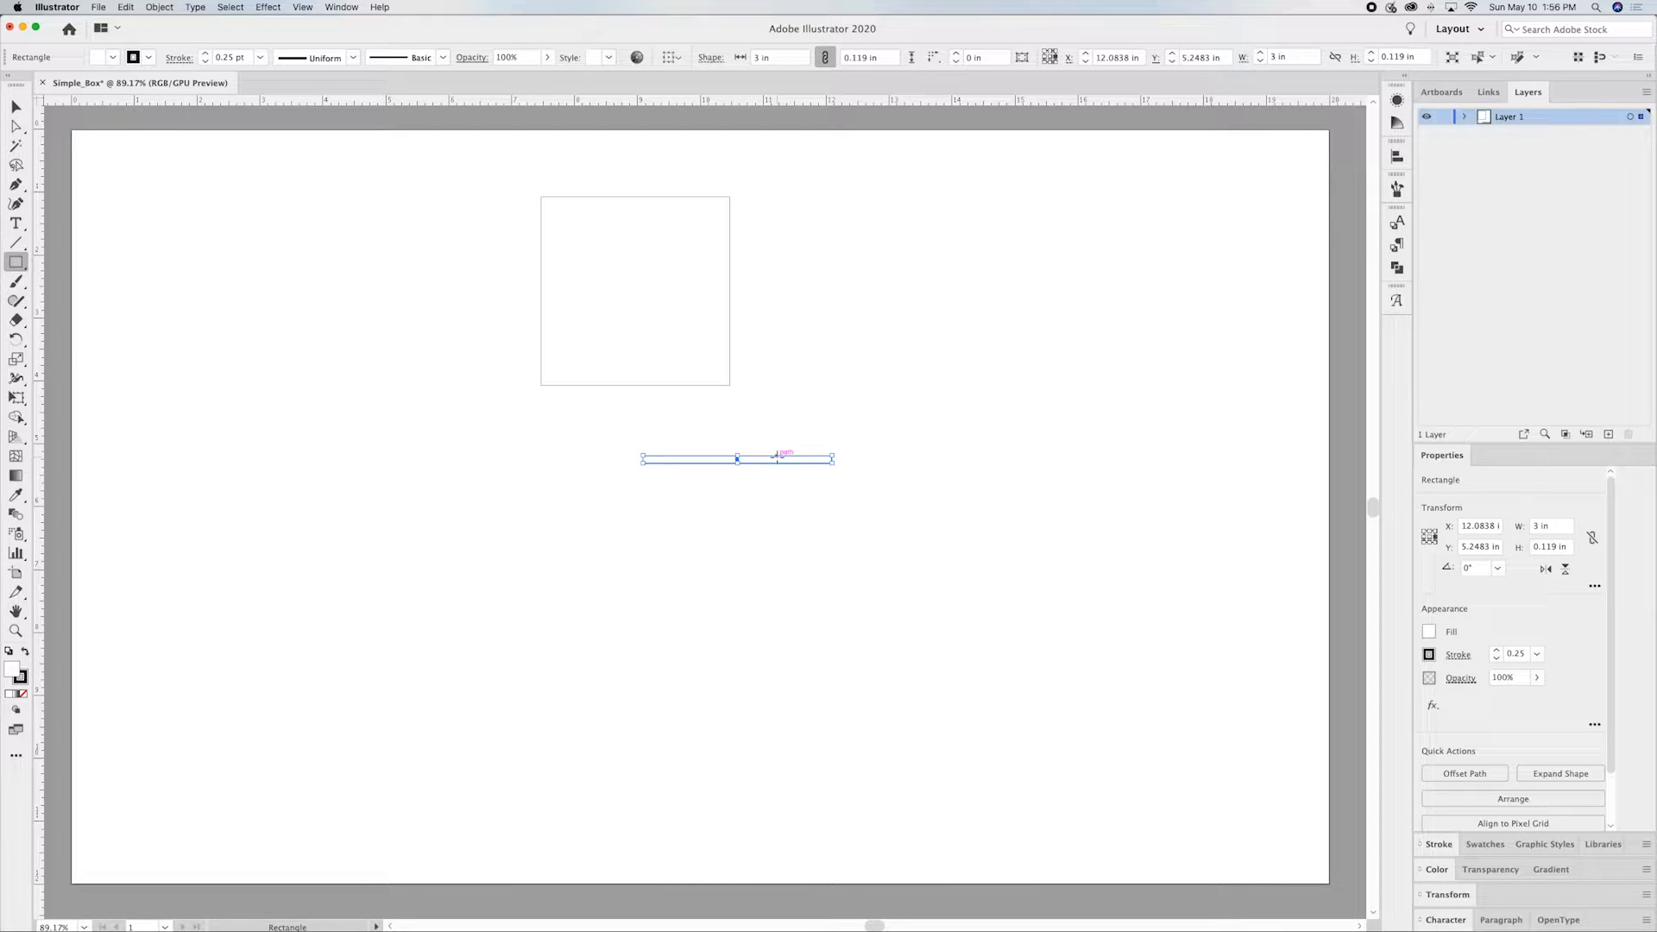
Step: Move the thin rectangle onto the square's top edge so their edges touch and sides align, and deselect it
{"action": "left_click", "coordinate": [13, 107]}
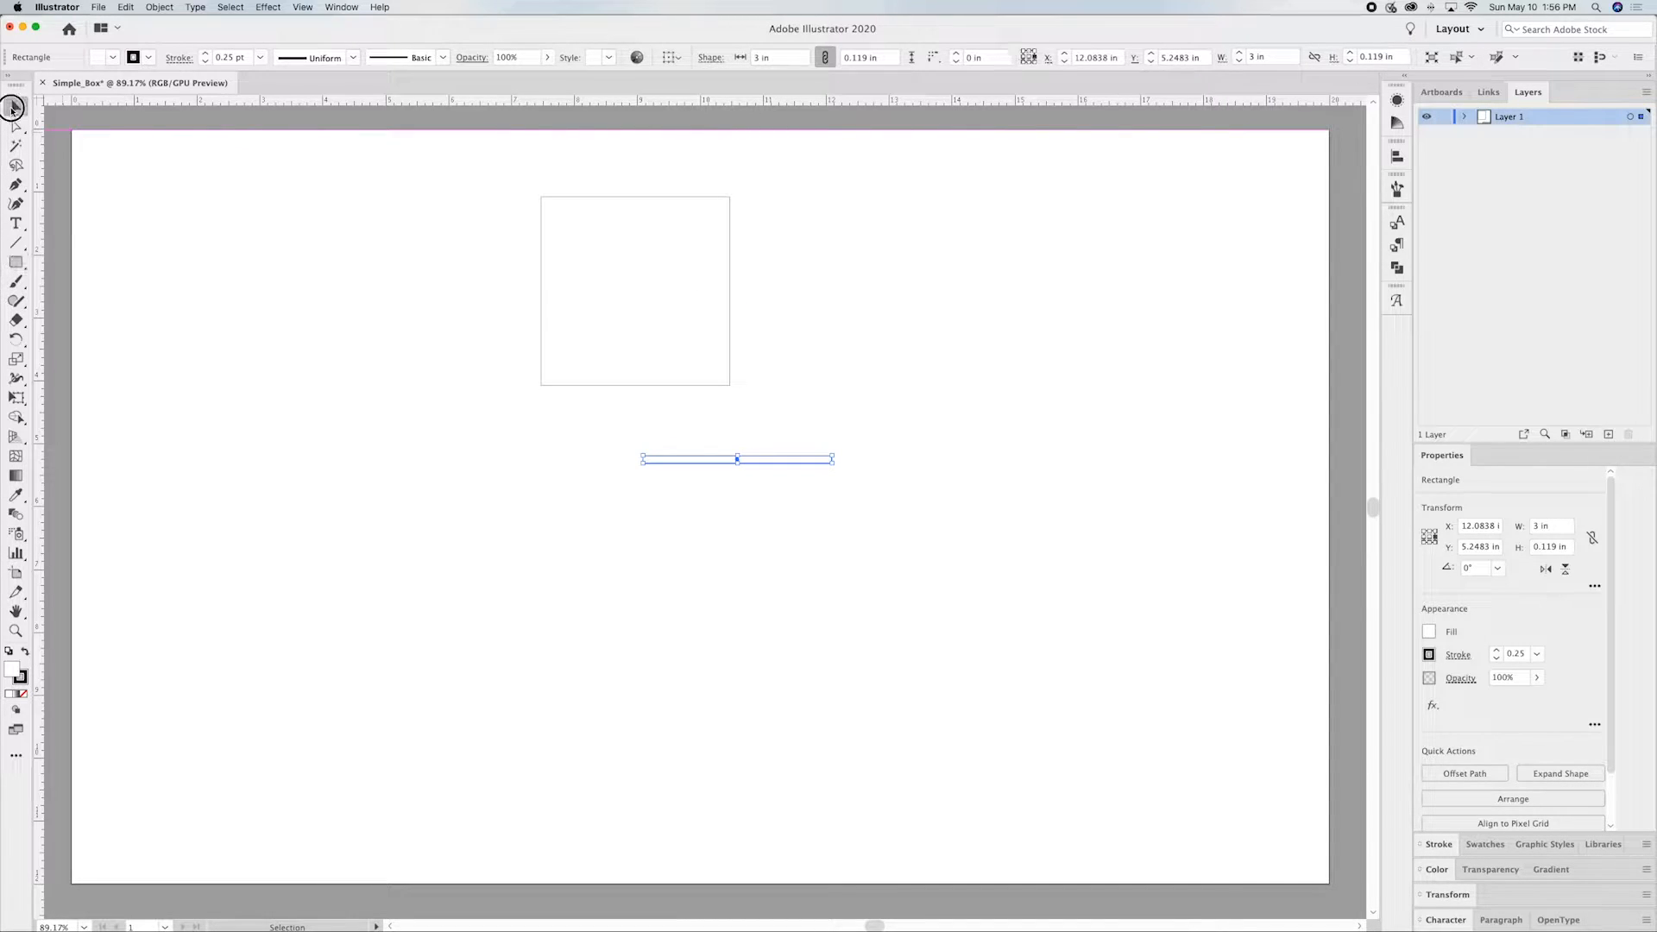
{"action": "left_click_drag", "start_coordinate": [803, 466], "coordinate": [703, 185]}
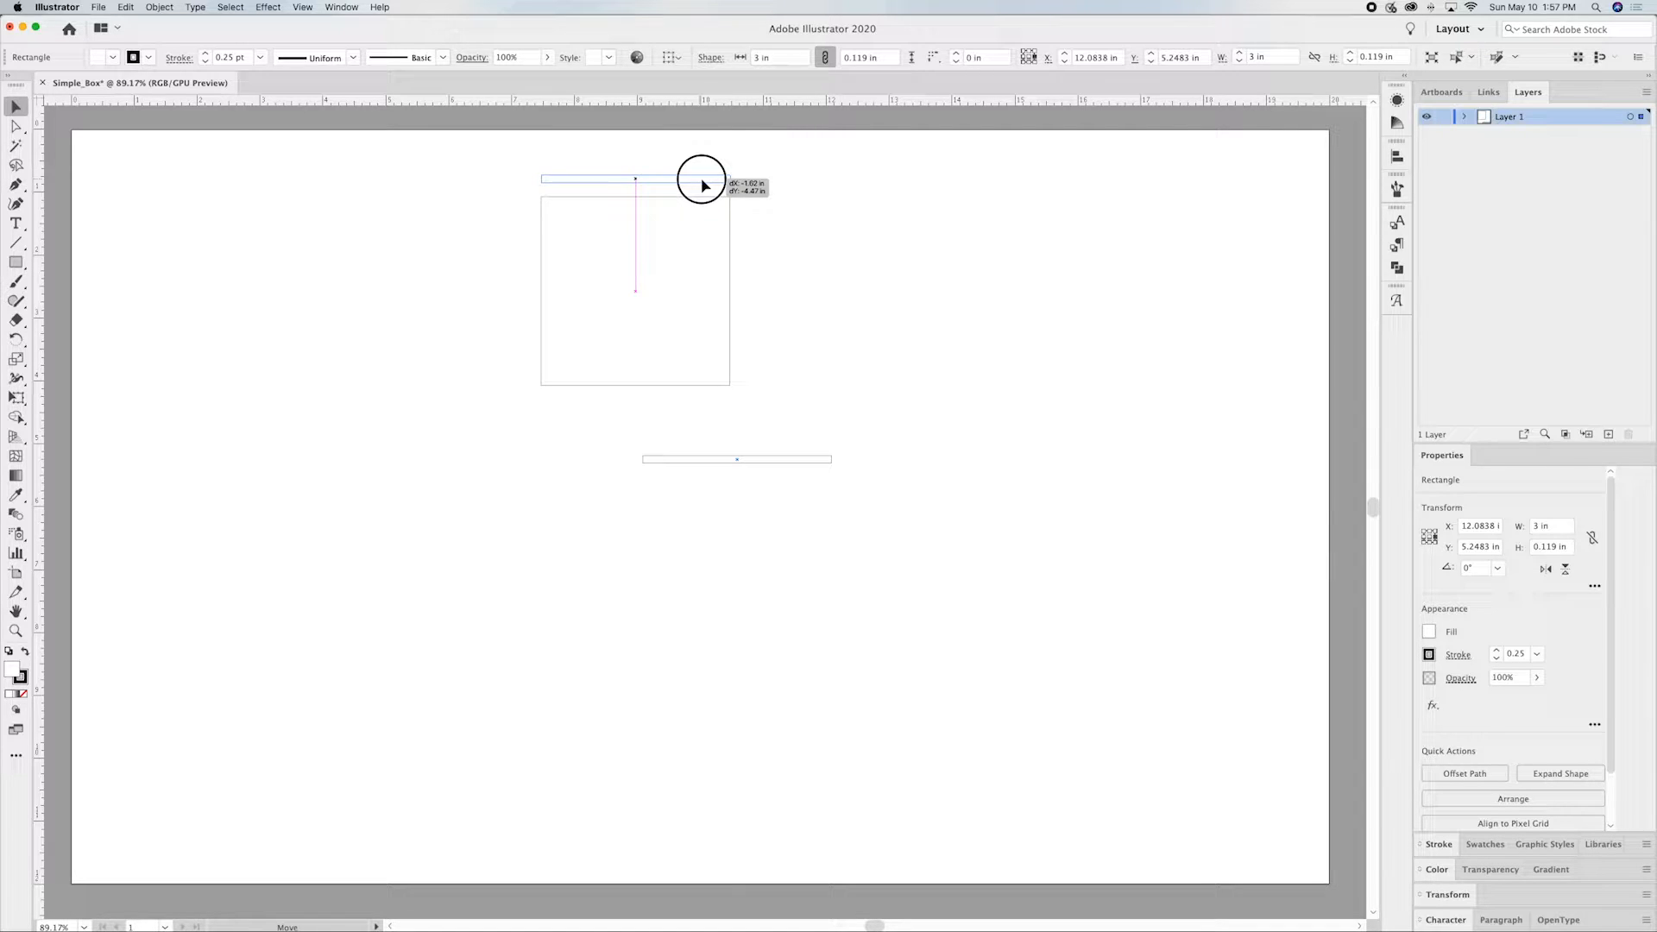
{"action": "left_click_drag", "start_coordinate": [704, 185], "coordinate": [700, 195]}
{"action": "left_click", "coordinate": [775, 186]}
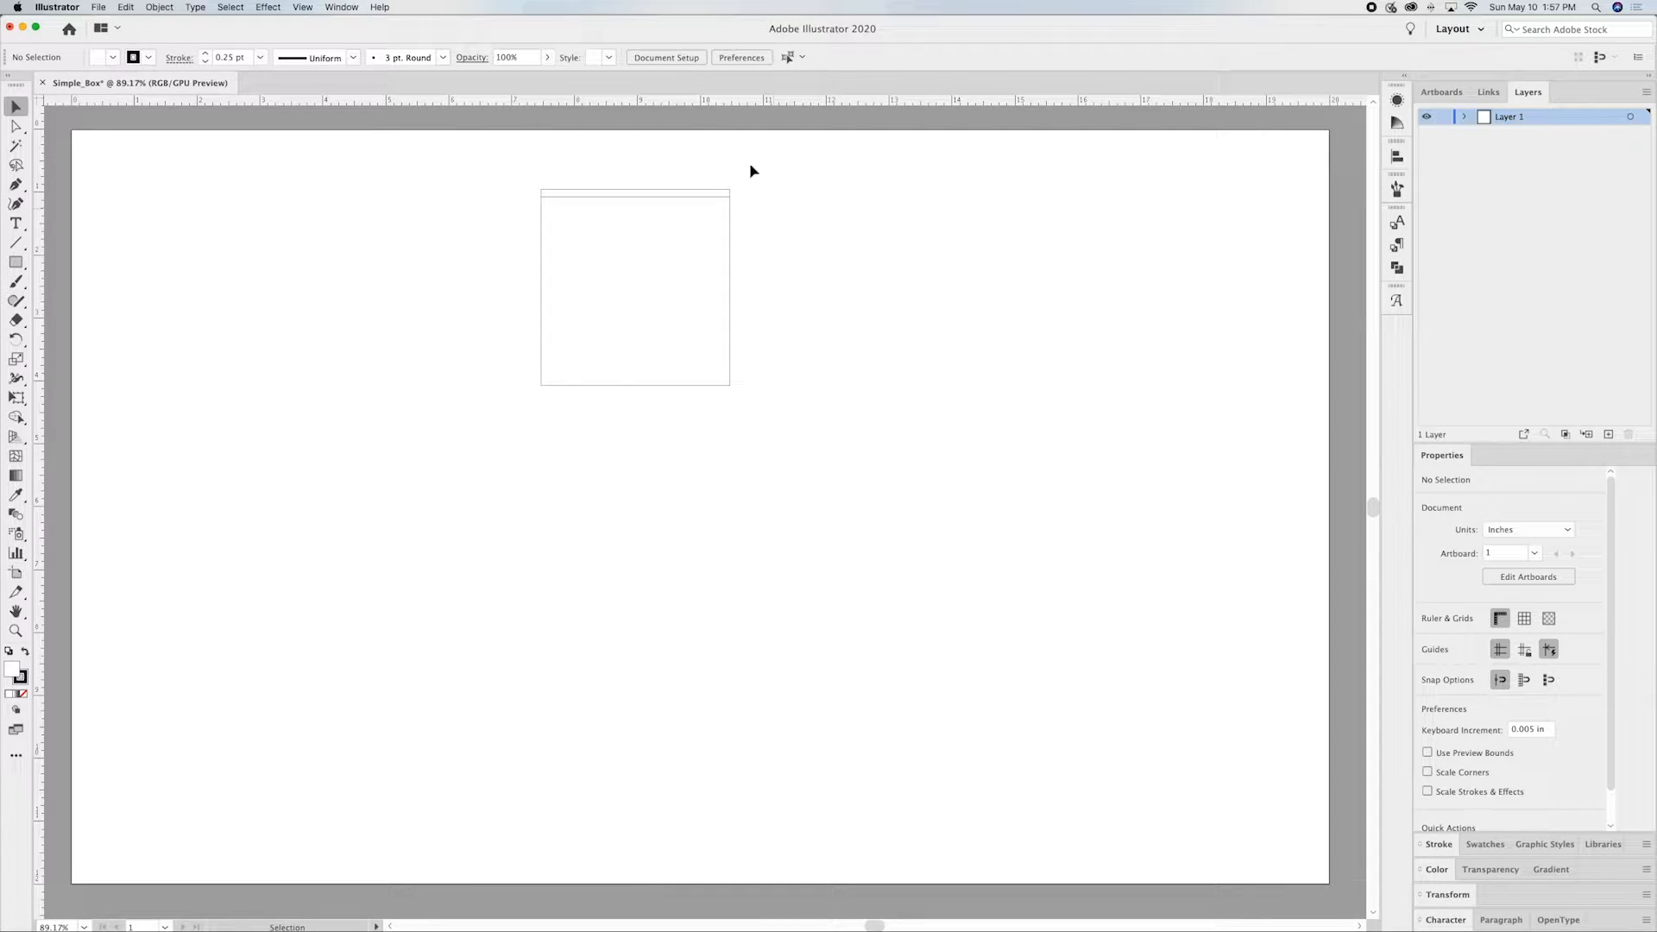
Step: Check that Smart Guides are enabled, and examine the thin rectangle's joint with the square at 200% magnification
{"action": "left_click", "coordinate": [307, 8]}
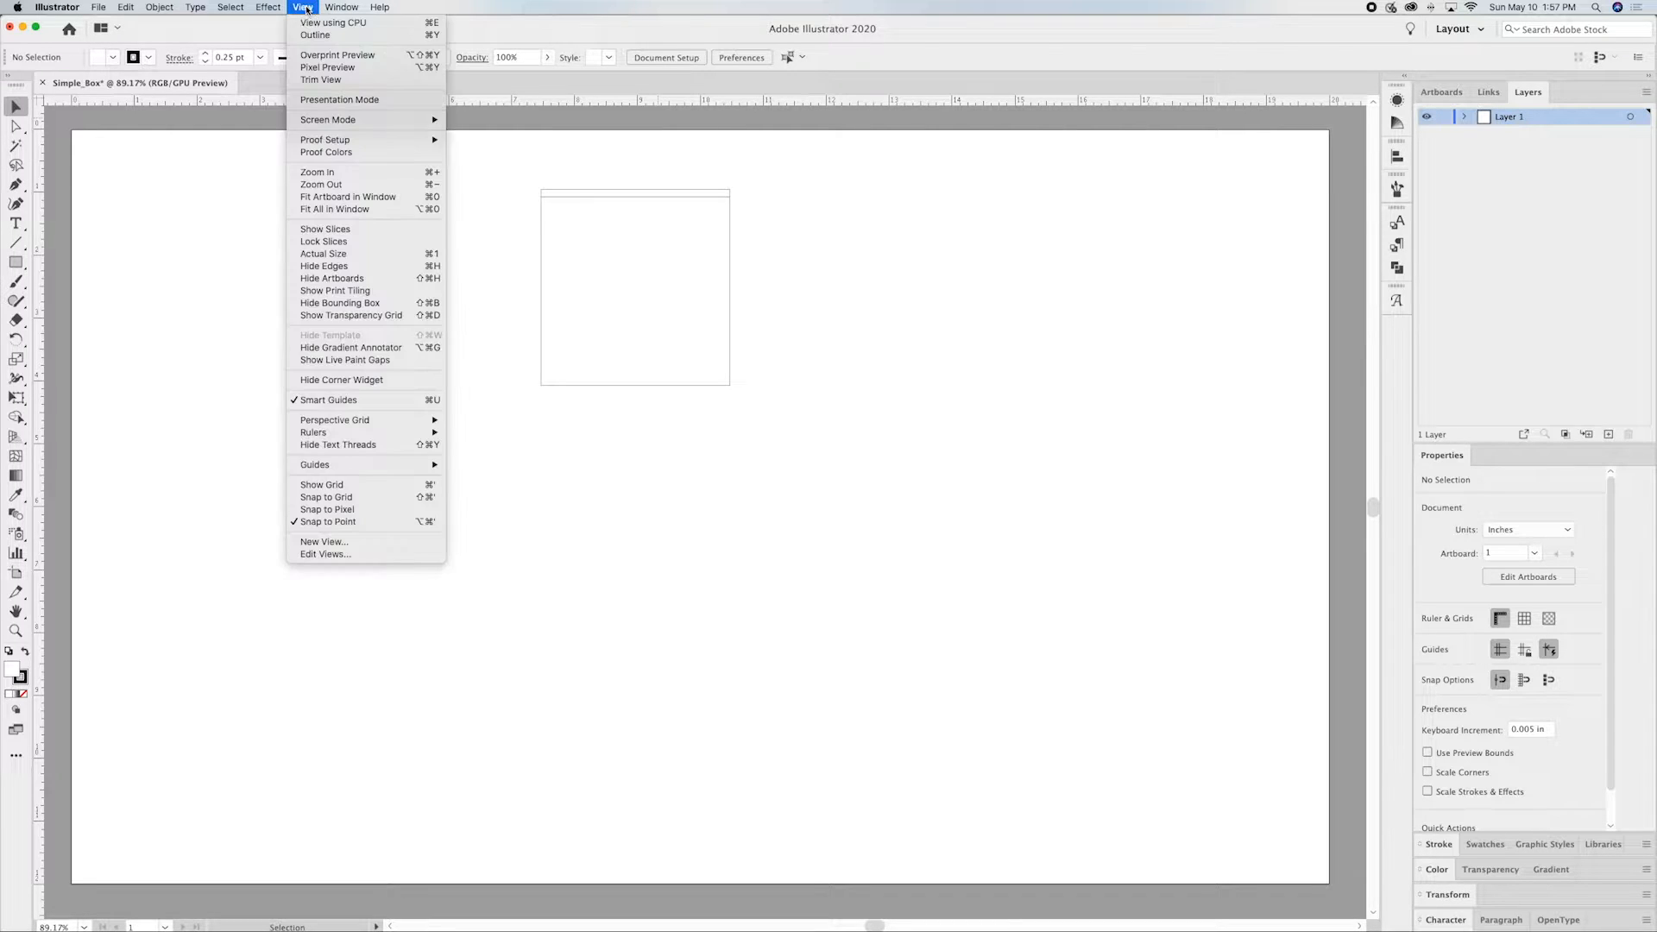
{"action": "left_click", "coordinate": [339, 401]}
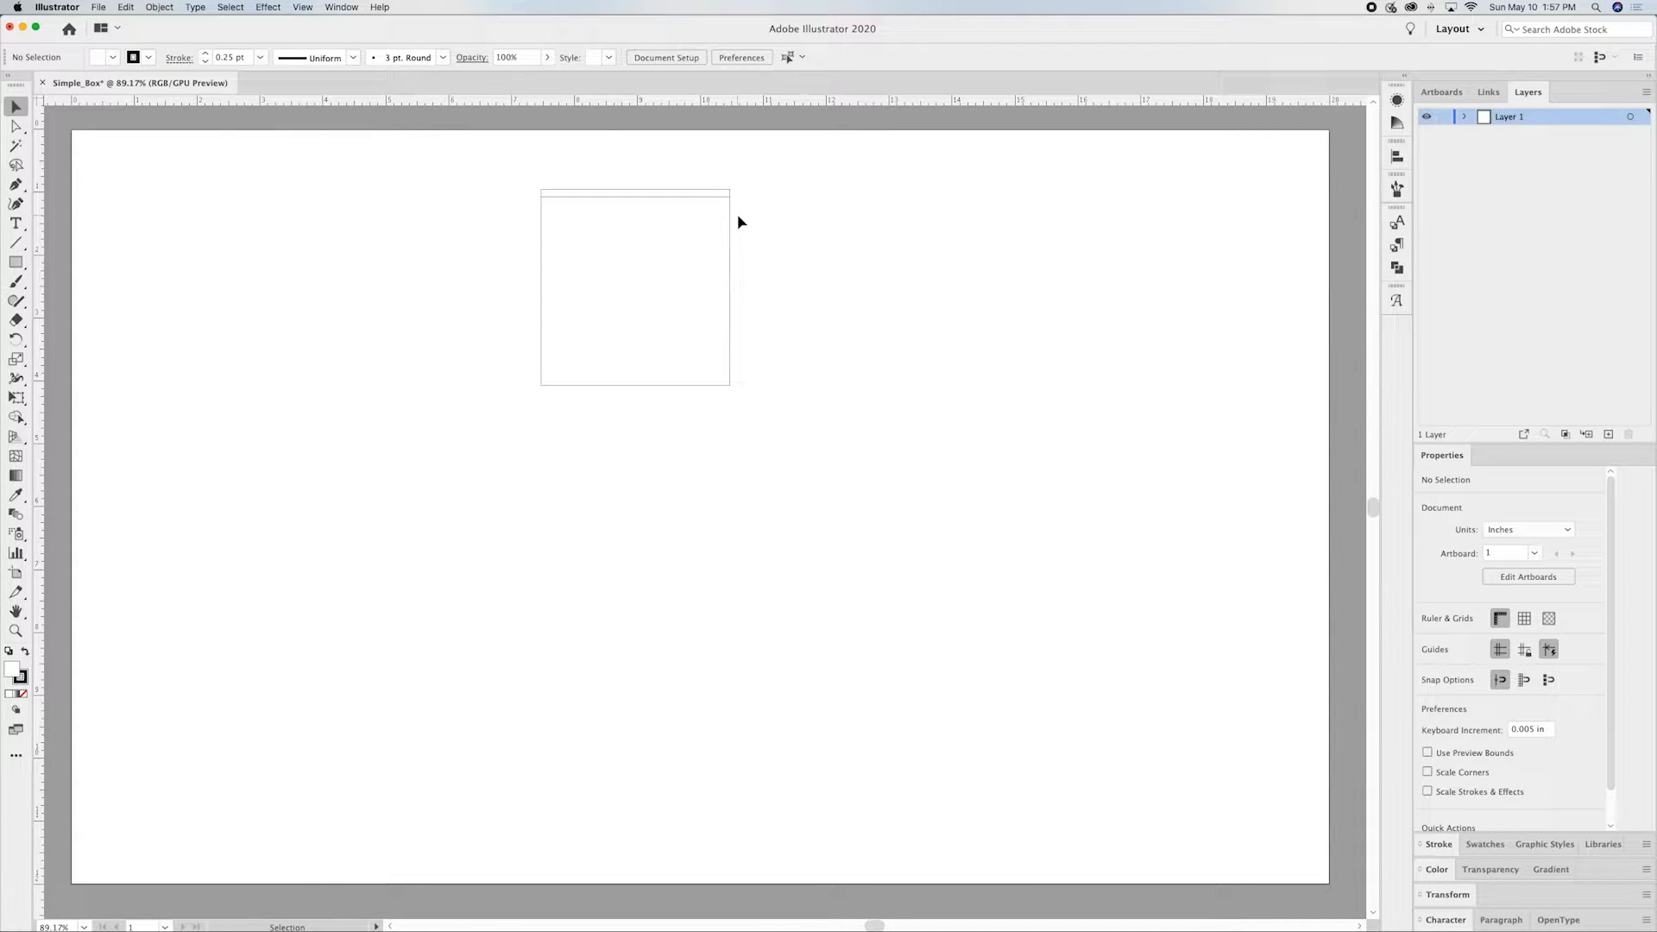
{"action": "key", "text": "super+equal"}
{"action": "key", "text": "super+equal"}
{"action": "key", "text": "super+equal"}
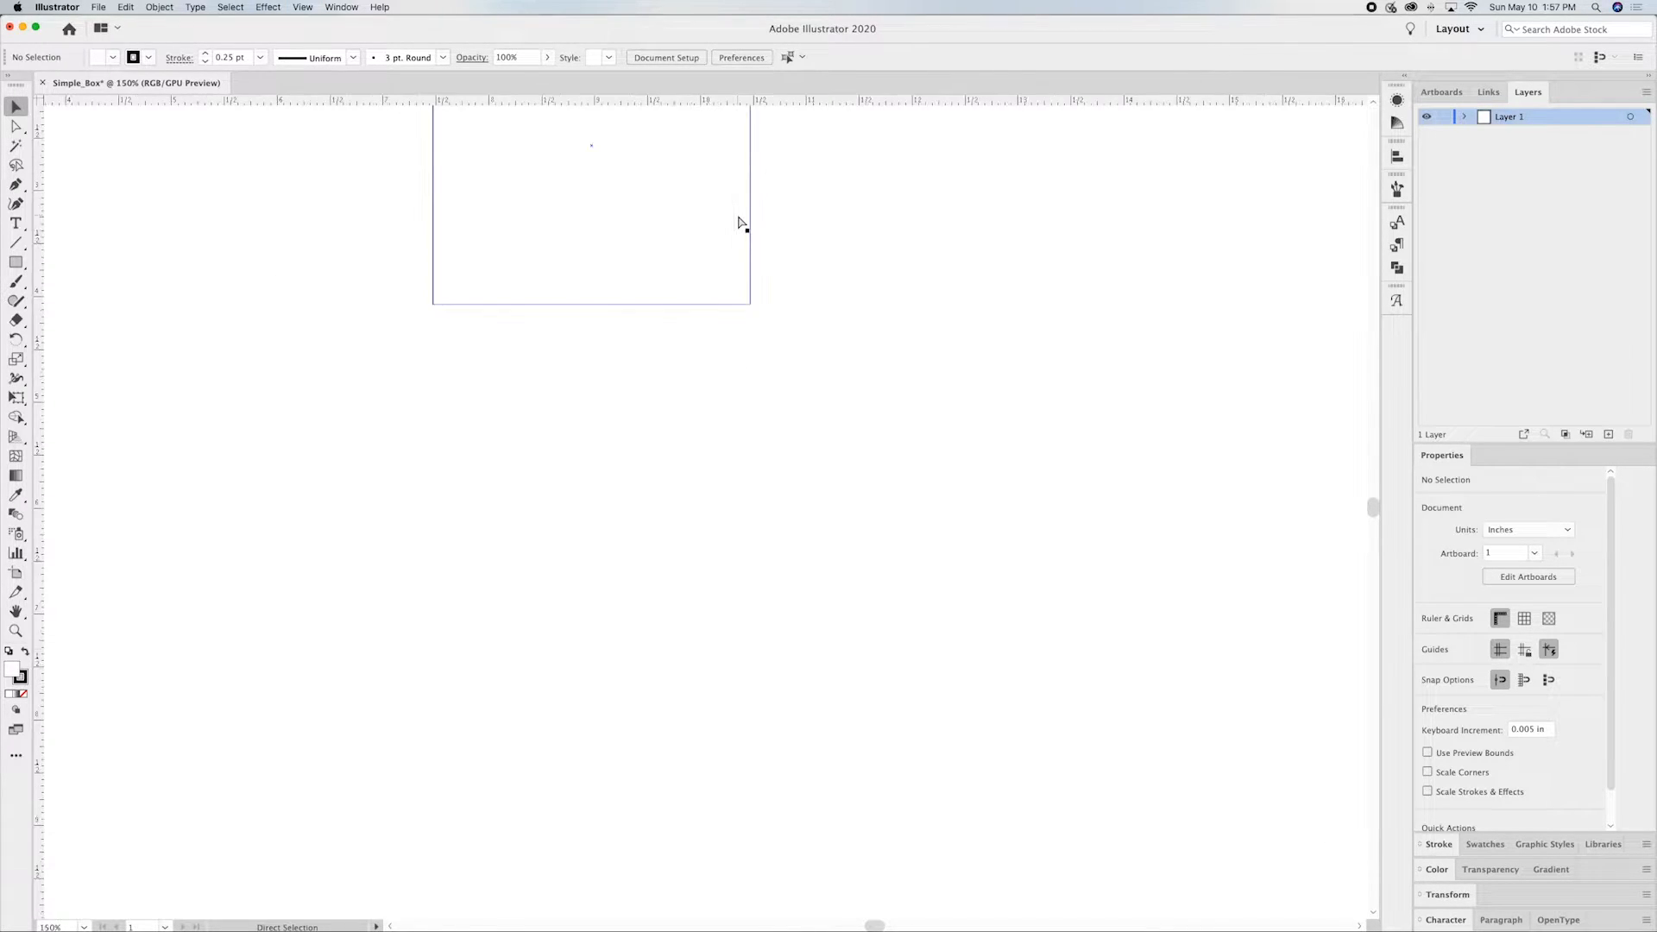
{"action": "scroll", "coordinate": [740, 224], "scroll_direction": "up", "scroll_amount": 5}
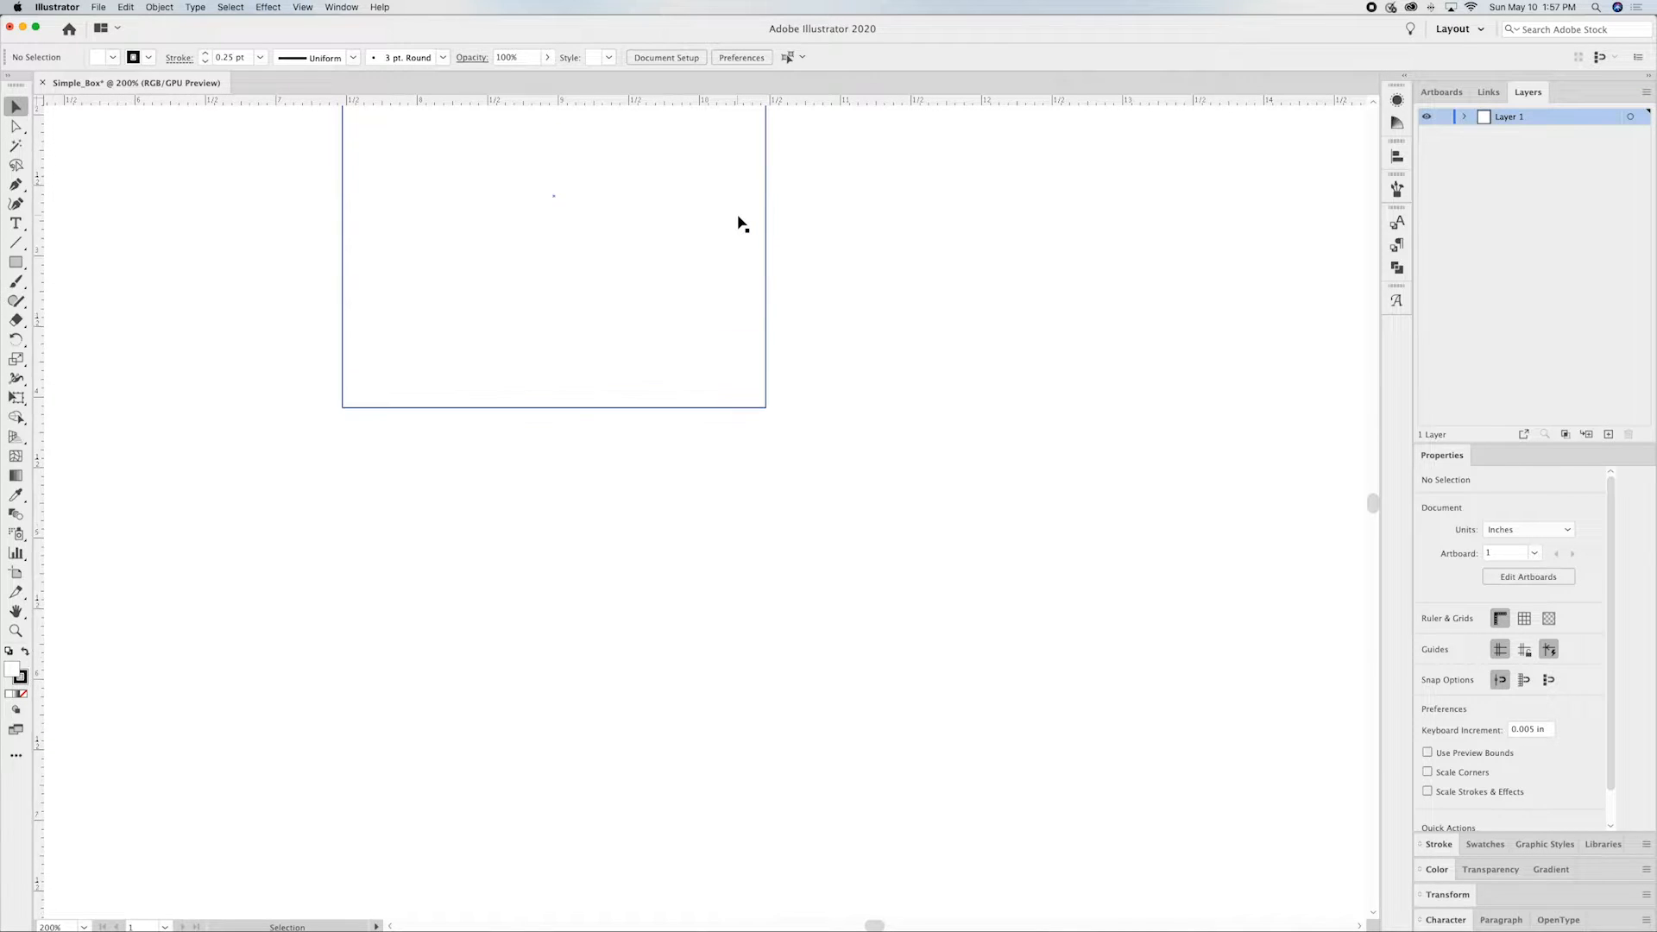
{"action": "scroll", "coordinate": [741, 224], "scroll_direction": "up", "scroll_amount": 2}
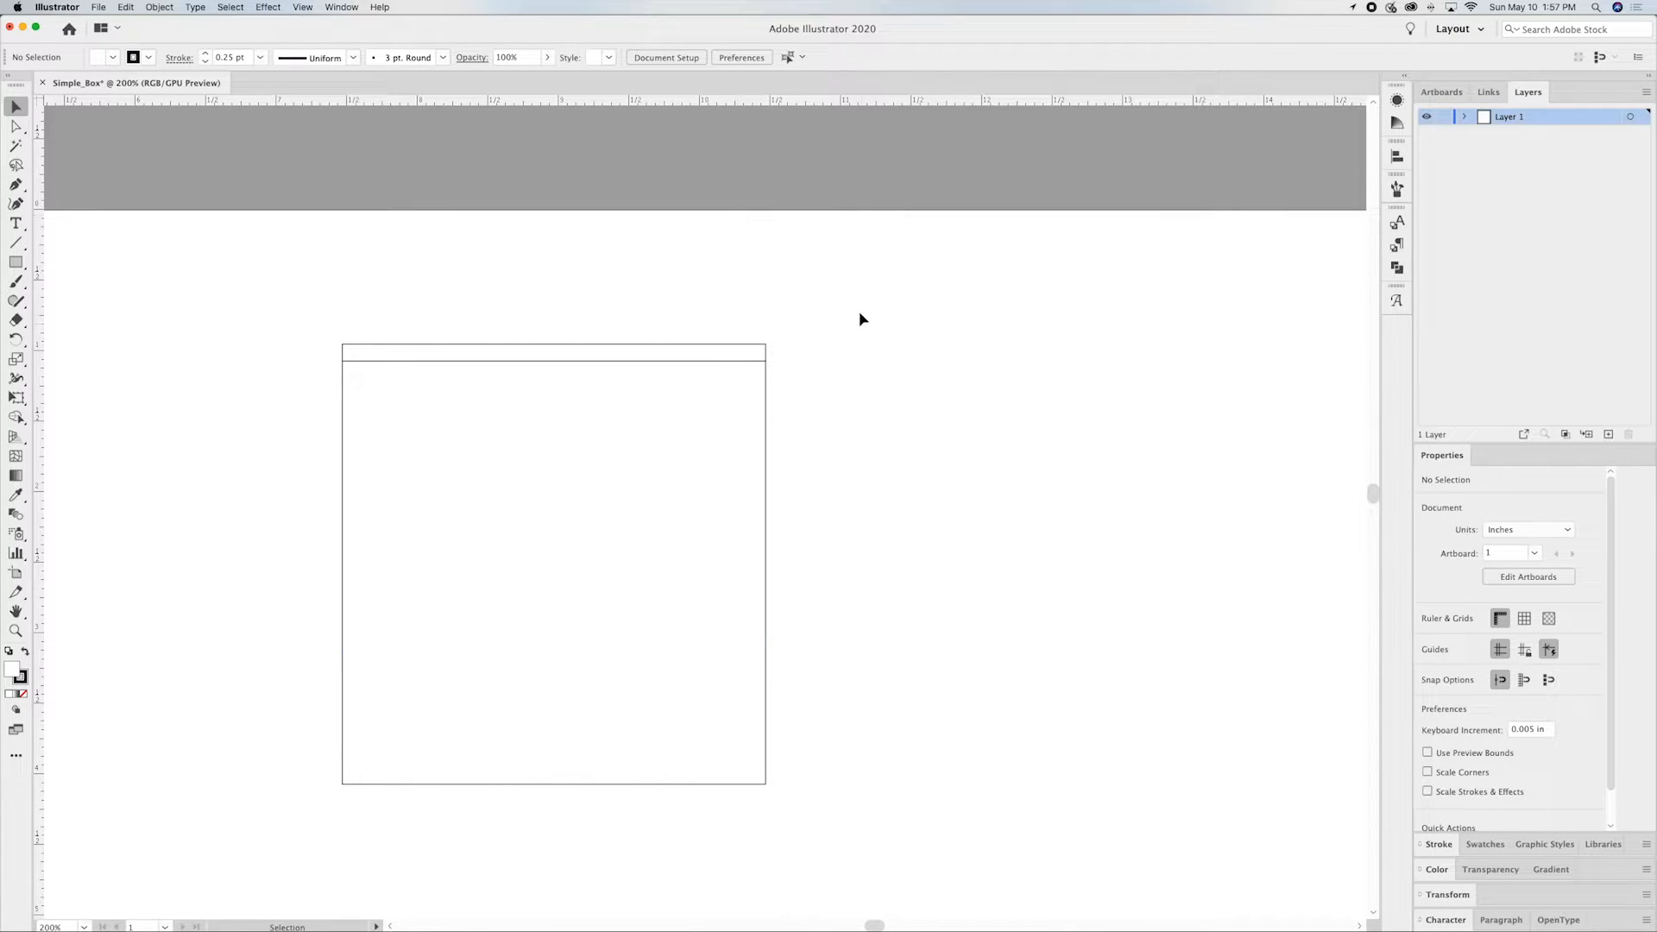
Step: Widen the thin rectangle equally on both sides to about 3.6 in so it overhangs the square, and deselect it
{"action": "left_click", "coordinate": [736, 354]}
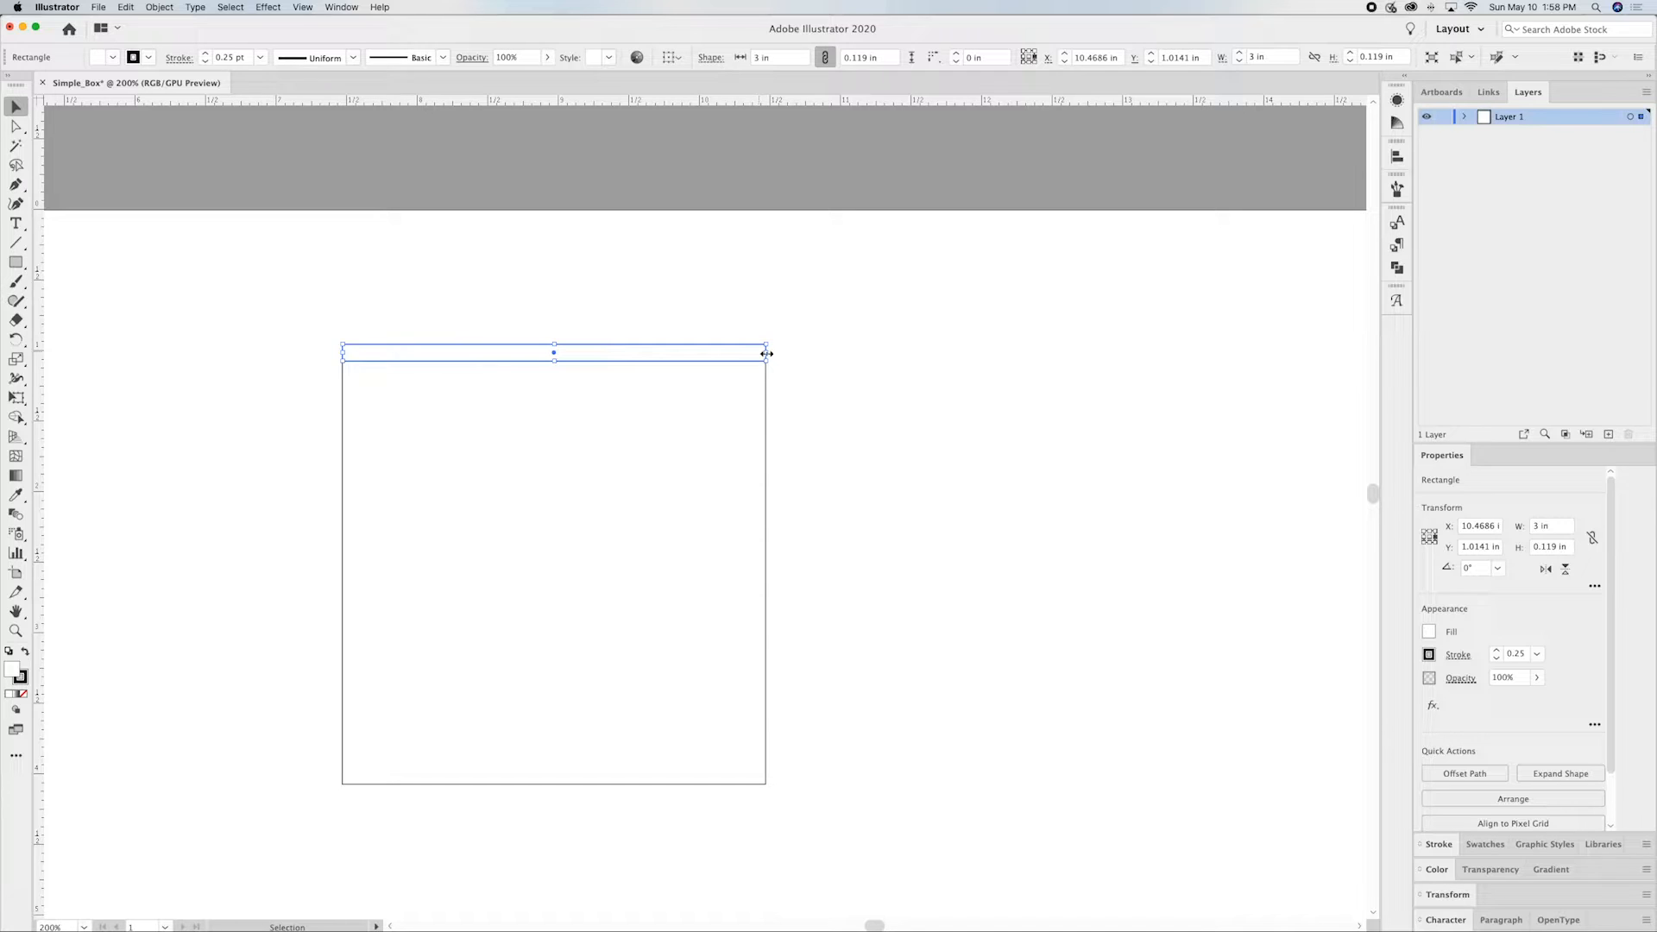
{"action": "left_click_drag", "start_coordinate": [767, 353], "coordinate": [805, 353]}
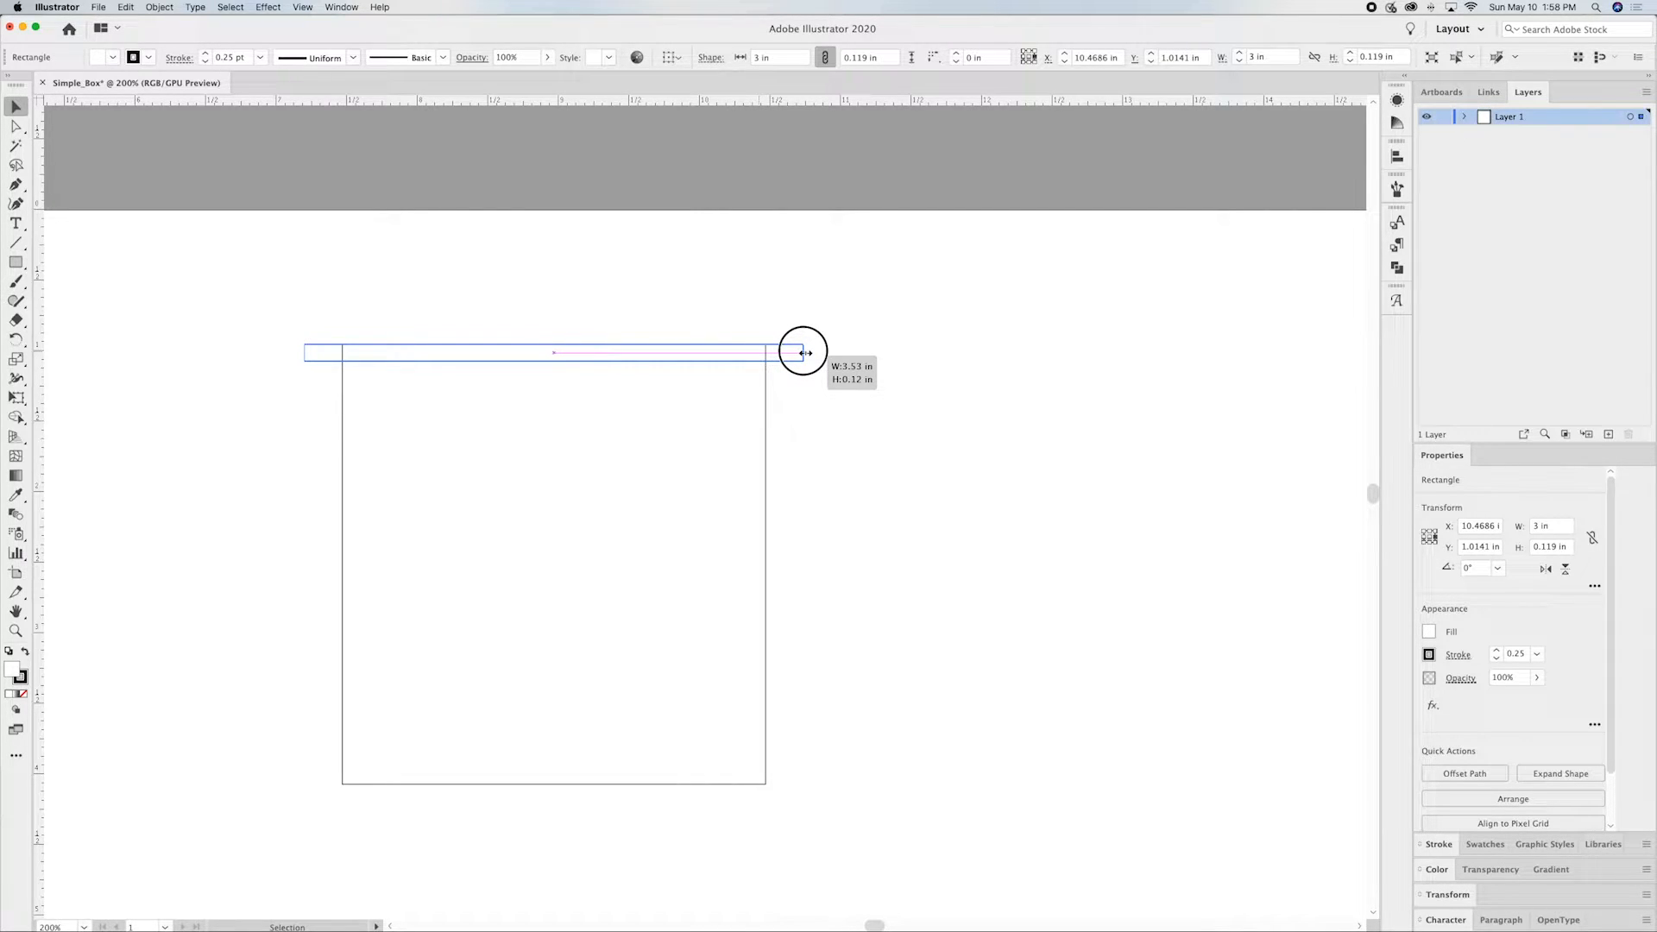
{"action": "left_click_drag", "start_coordinate": [805, 353], "coordinate": [811, 353]}
{"action": "left_click", "coordinate": [837, 363]}
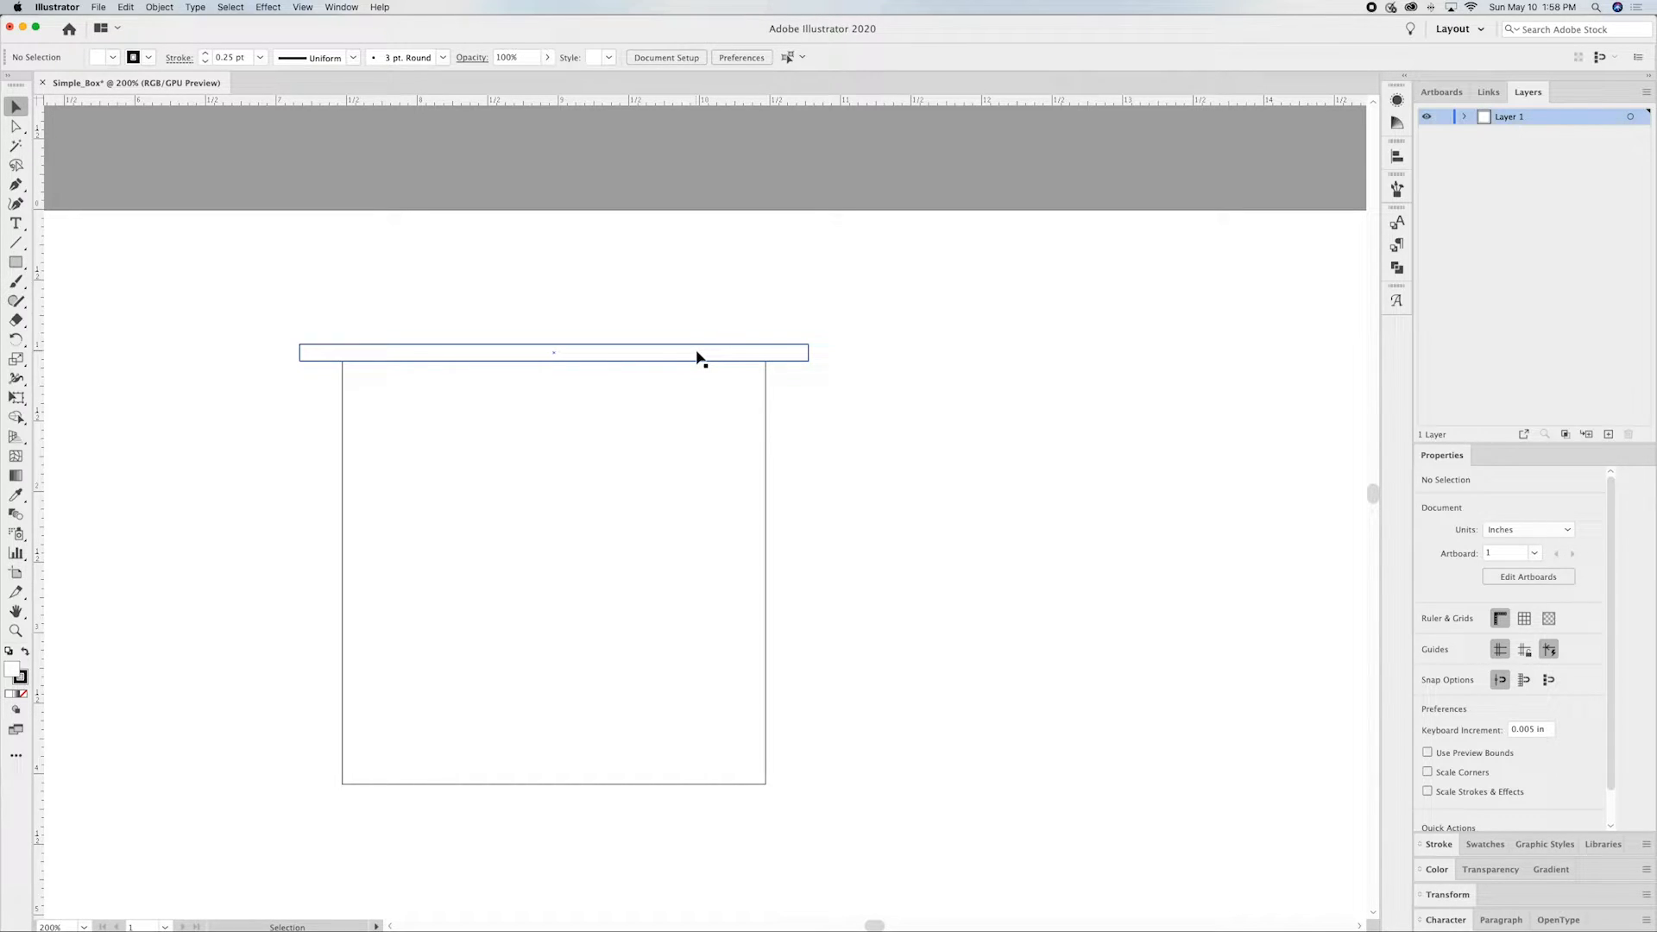
Step: Try placing a pasted copy of the thin rectangle along the square's bottom edge, and delete the copy
{"action": "left_click", "coordinate": [781, 357]}
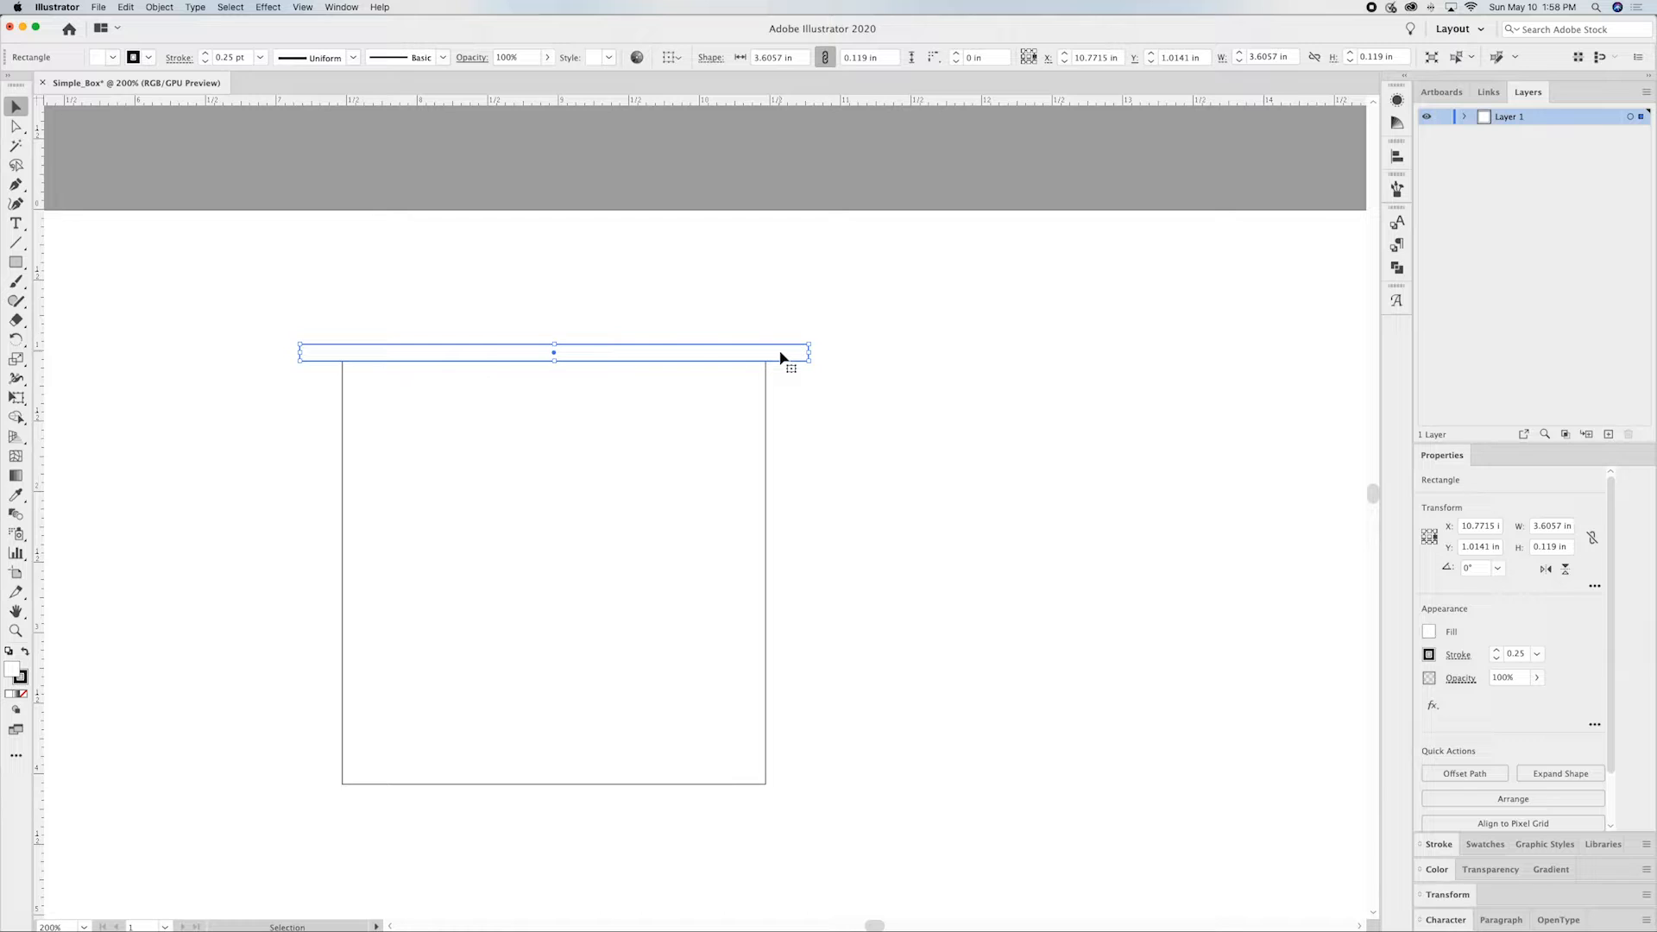
{"action": "key", "text": "a"}
{"action": "key", "text": "super+c"}
{"action": "key", "text": "super+v"}
{"action": "key", "text": "v"}
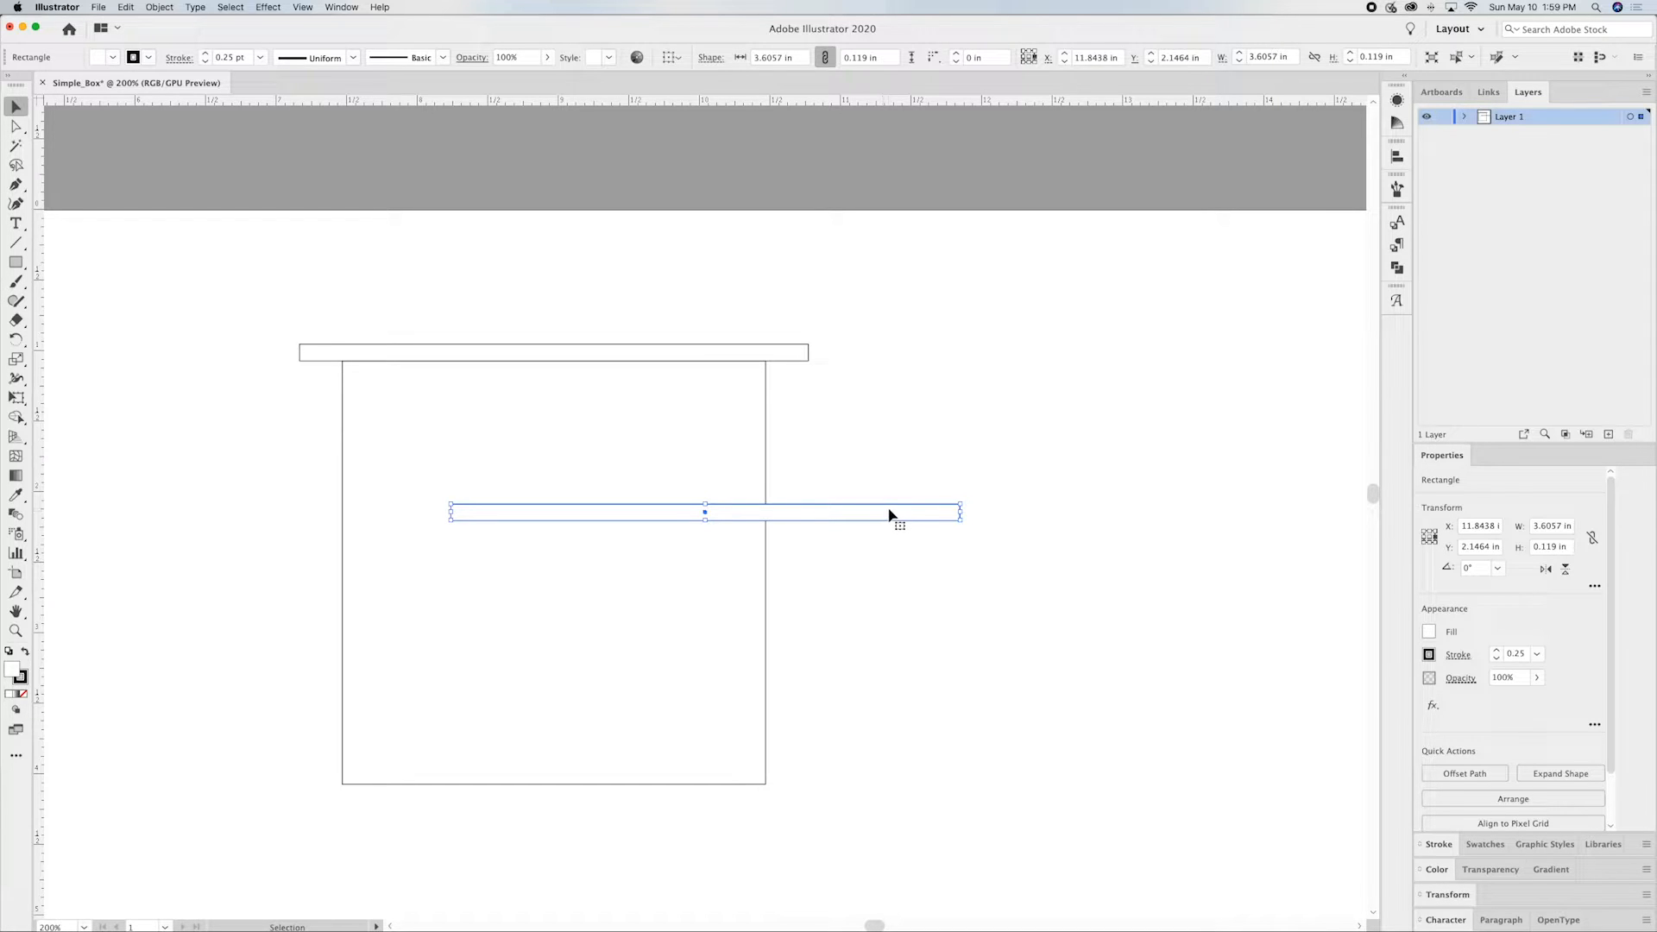
{"action": "left_click_drag", "start_coordinate": [901, 516], "coordinate": [746, 796]}
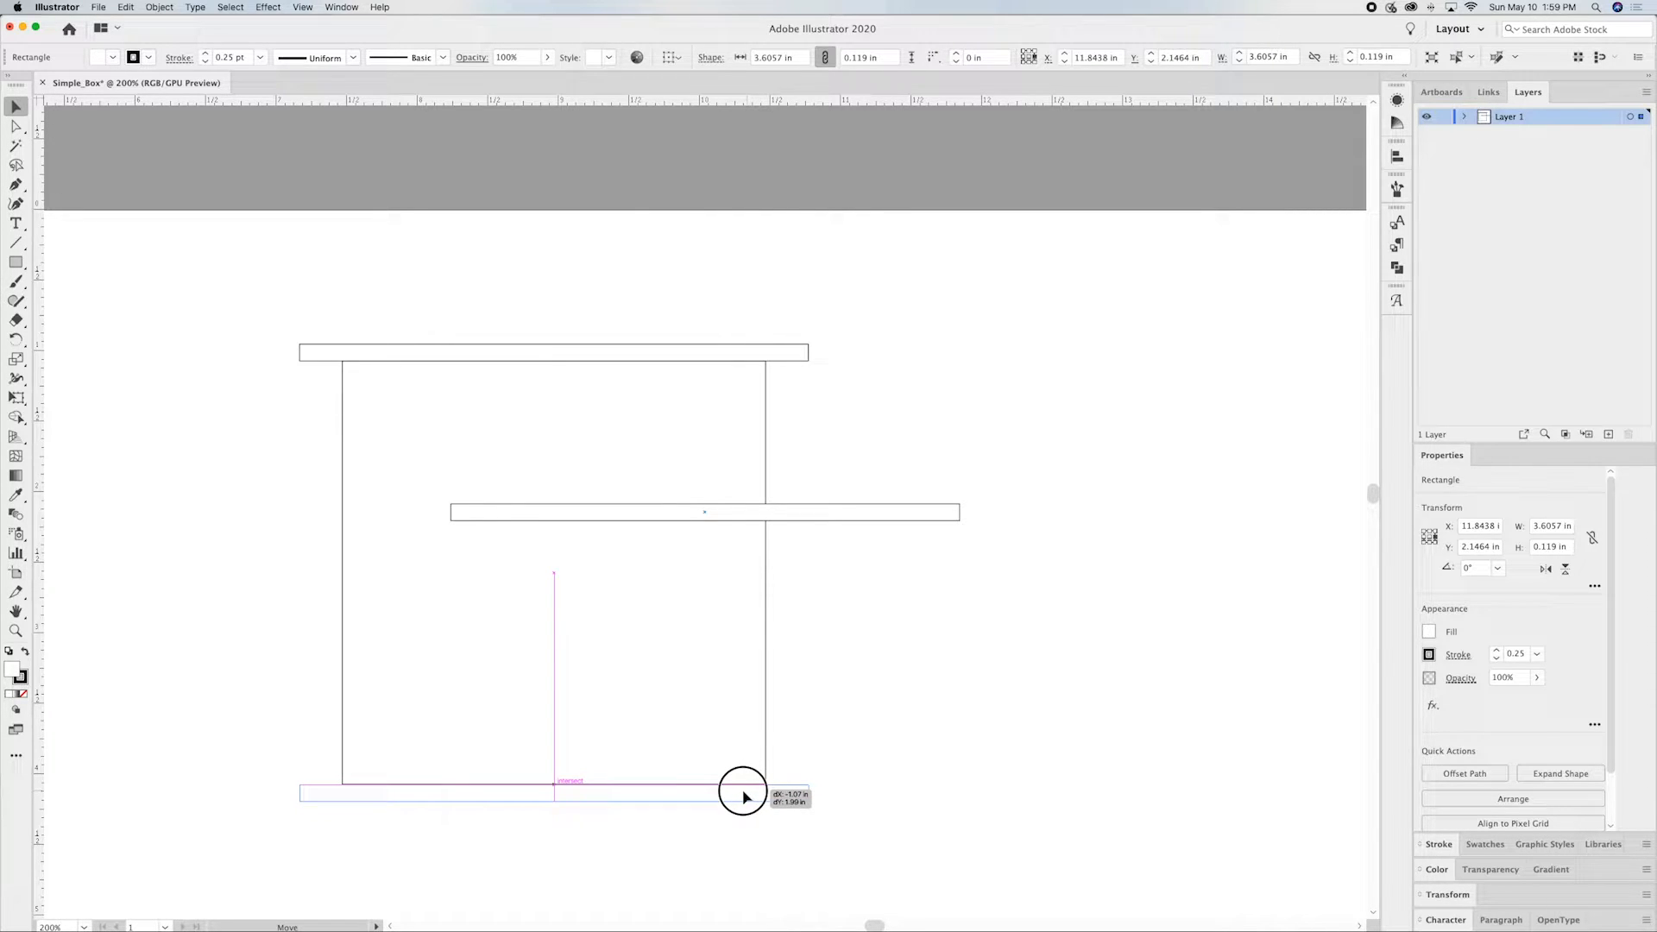
{"action": "left_click_drag", "start_coordinate": [746, 796], "coordinate": [744, 794]}
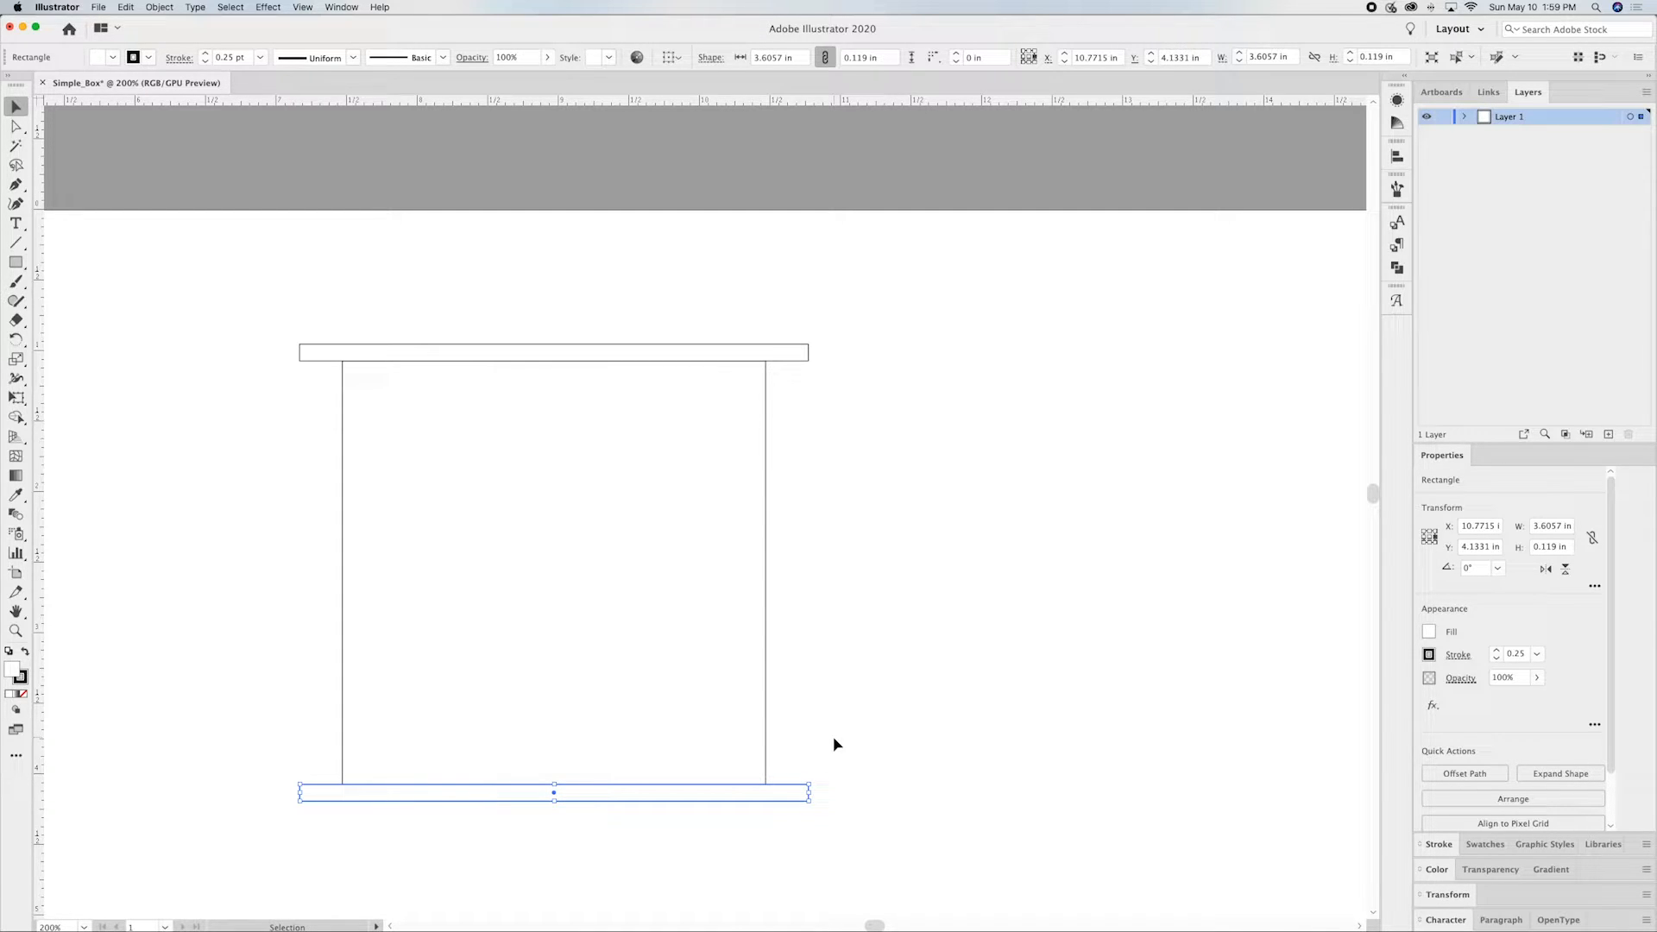
{"action": "key", "text": "Delete"}
Step: Duplicate the top strip straight down so the copy touches the square's bottom edge, and deselect it
{"action": "left_click", "coordinate": [786, 358]}
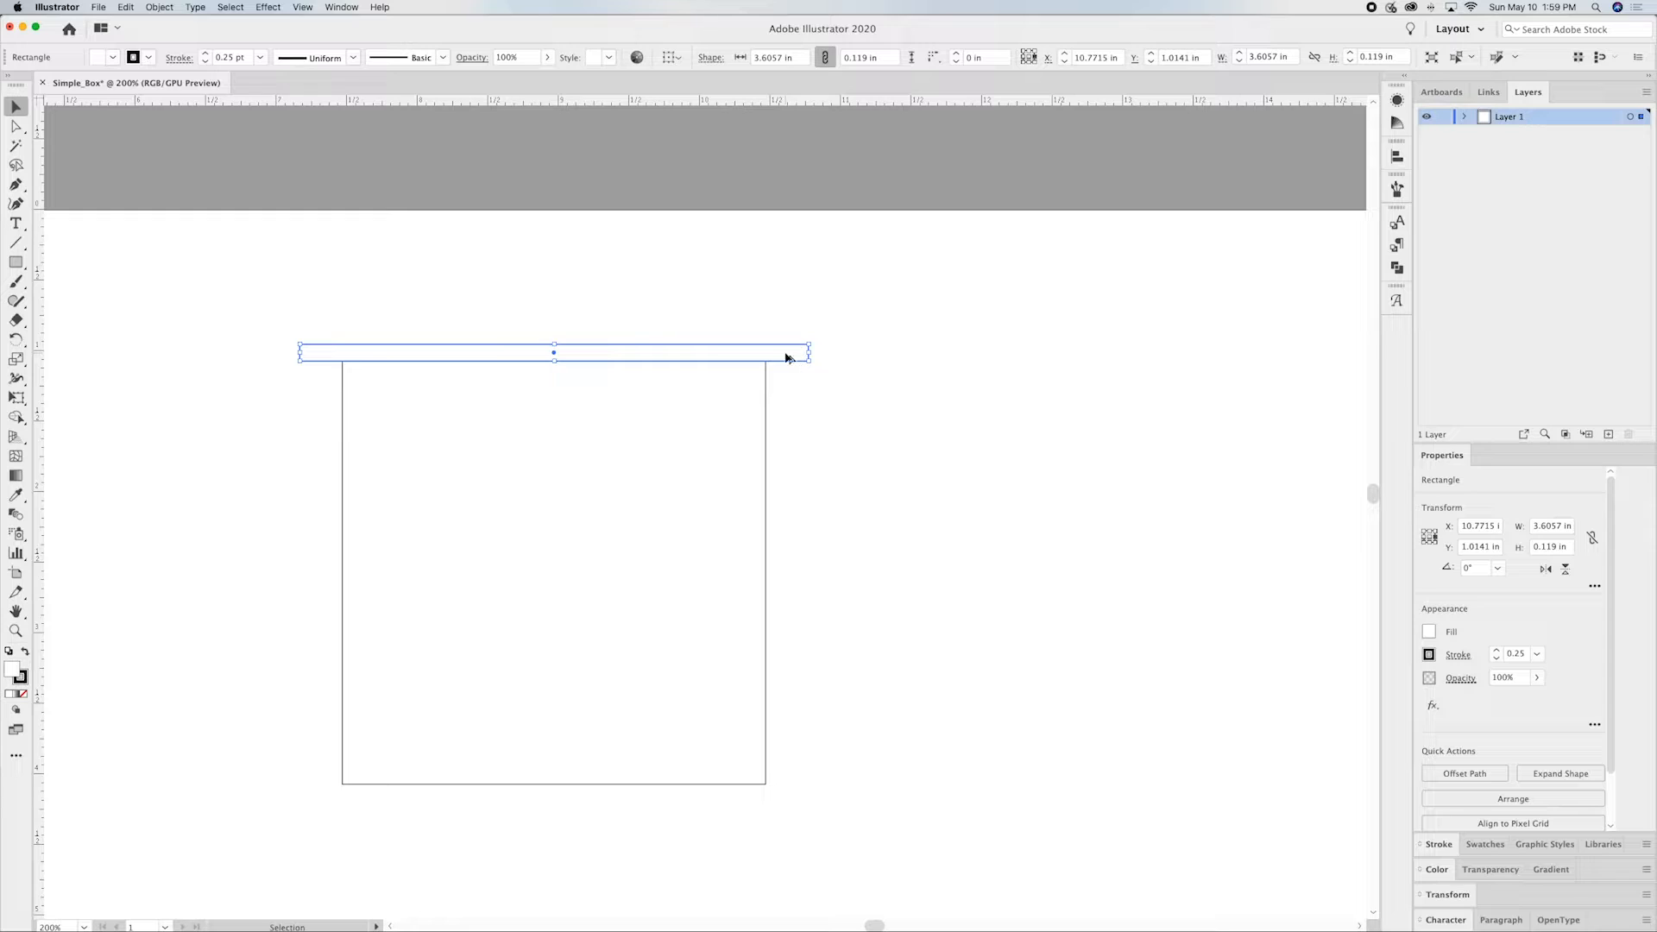
{"action": "left_click", "coordinate": [785, 358]}
{"action": "left_click", "coordinate": [786, 358]}
{"action": "left_click_drag", "start_coordinate": [786, 357], "coordinate": [785, 406]}
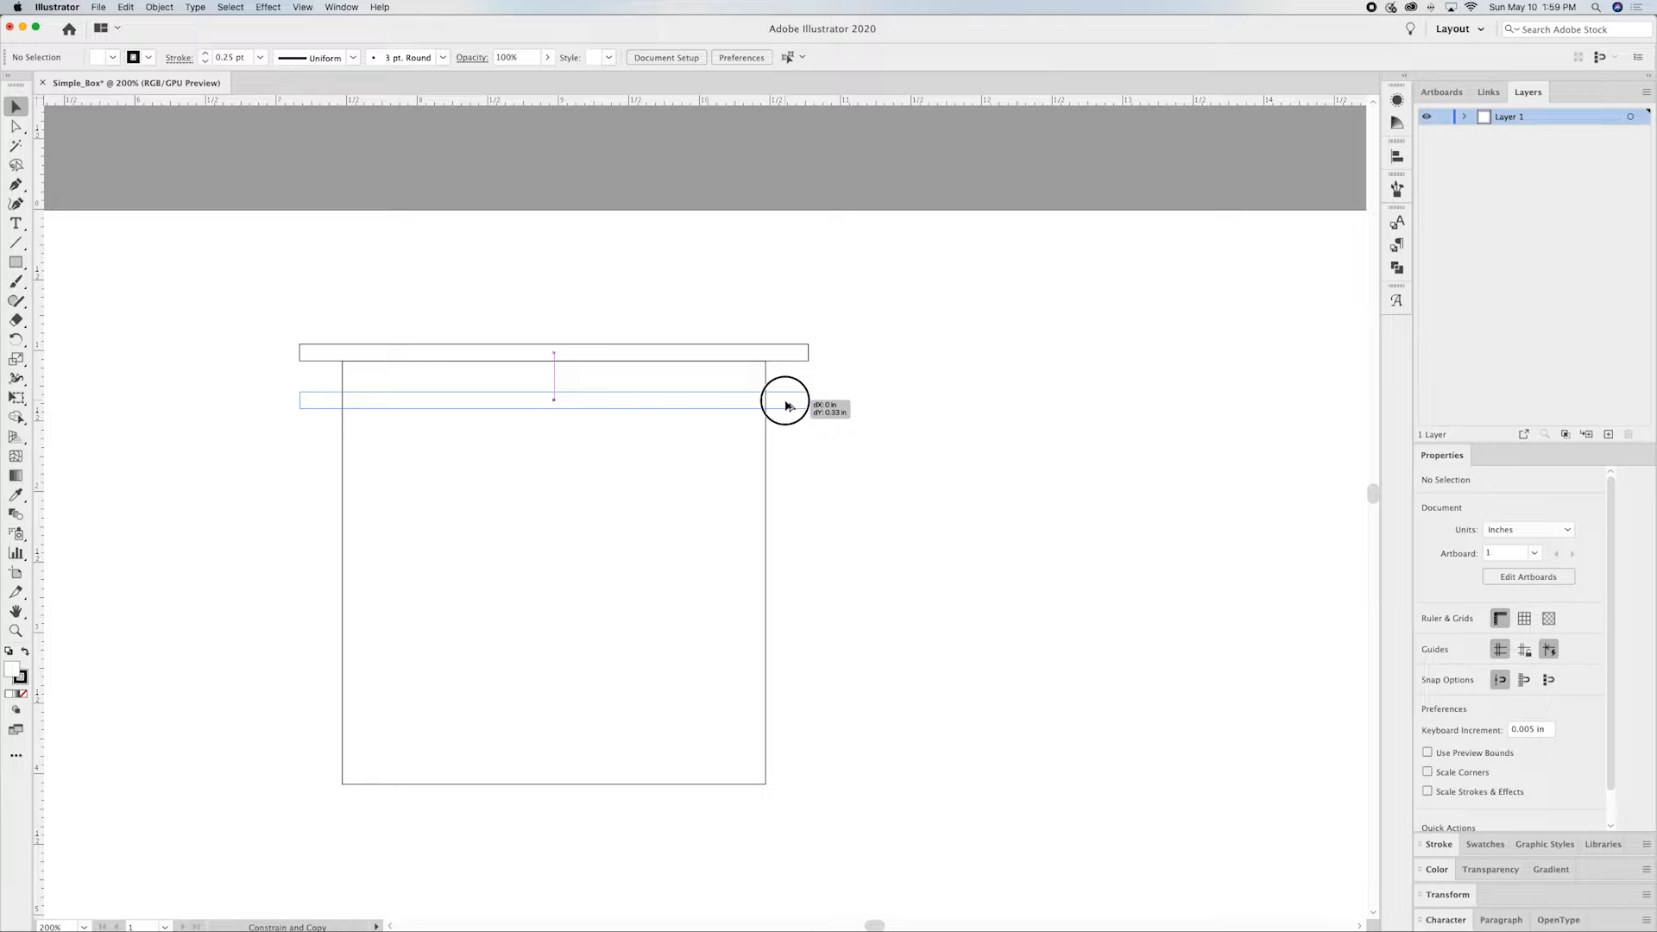
{"action": "left_click_drag", "start_coordinate": [787, 406], "coordinate": [778, 797]}
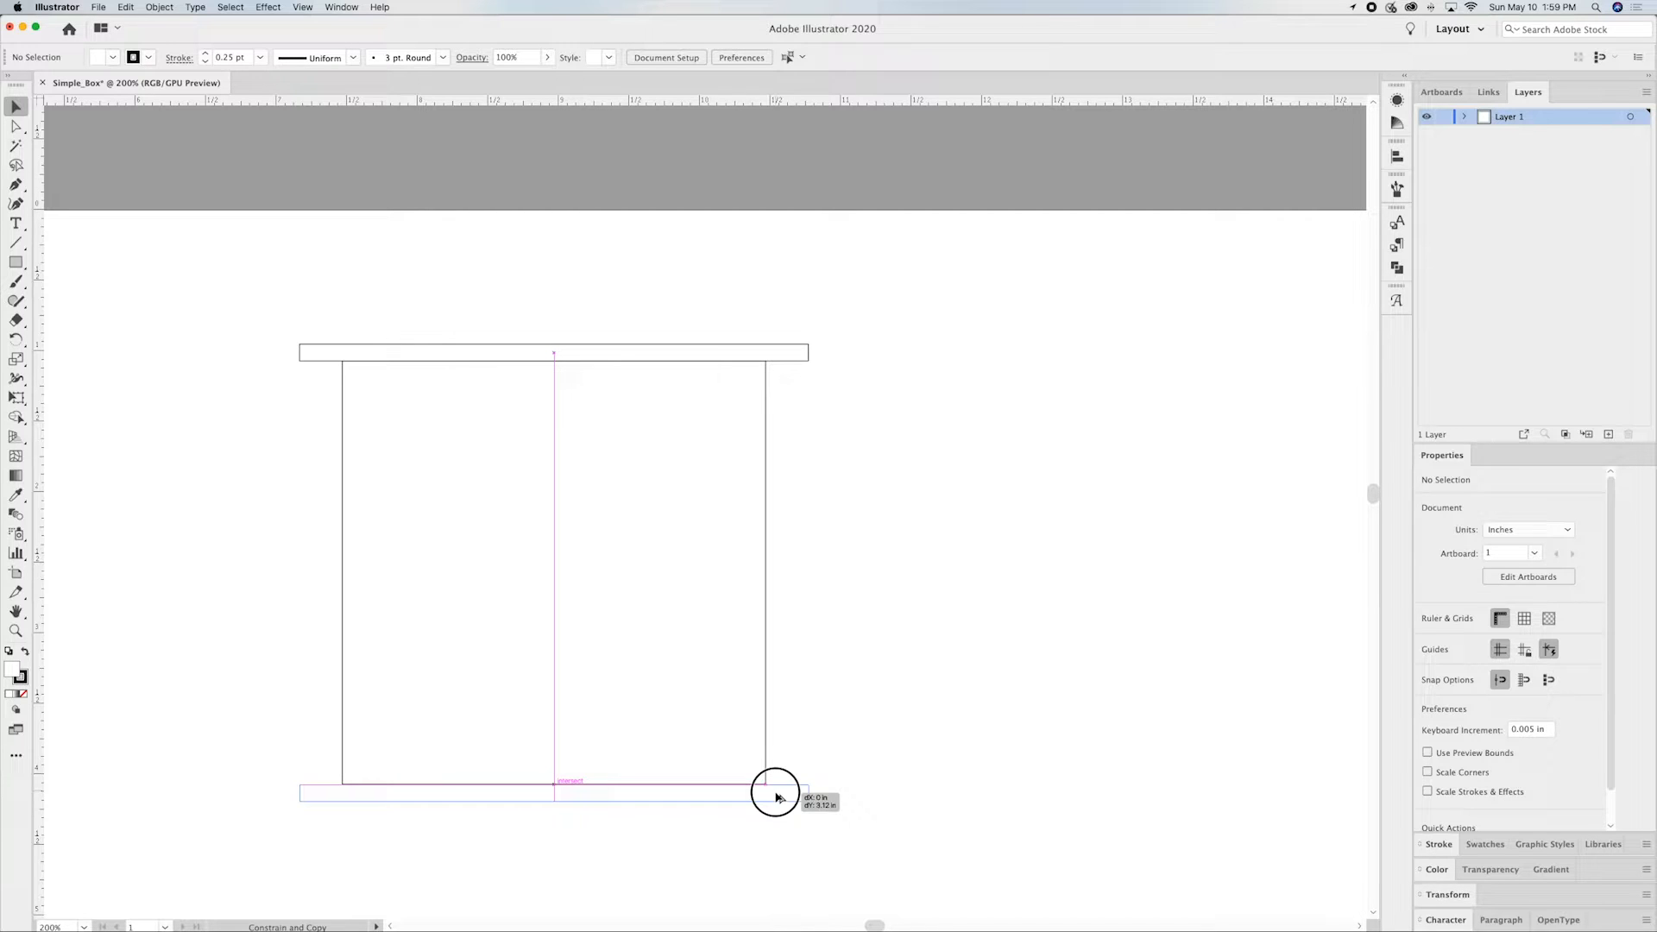
{"action": "left_click_drag", "start_coordinate": [775, 797], "coordinate": [776, 796]}
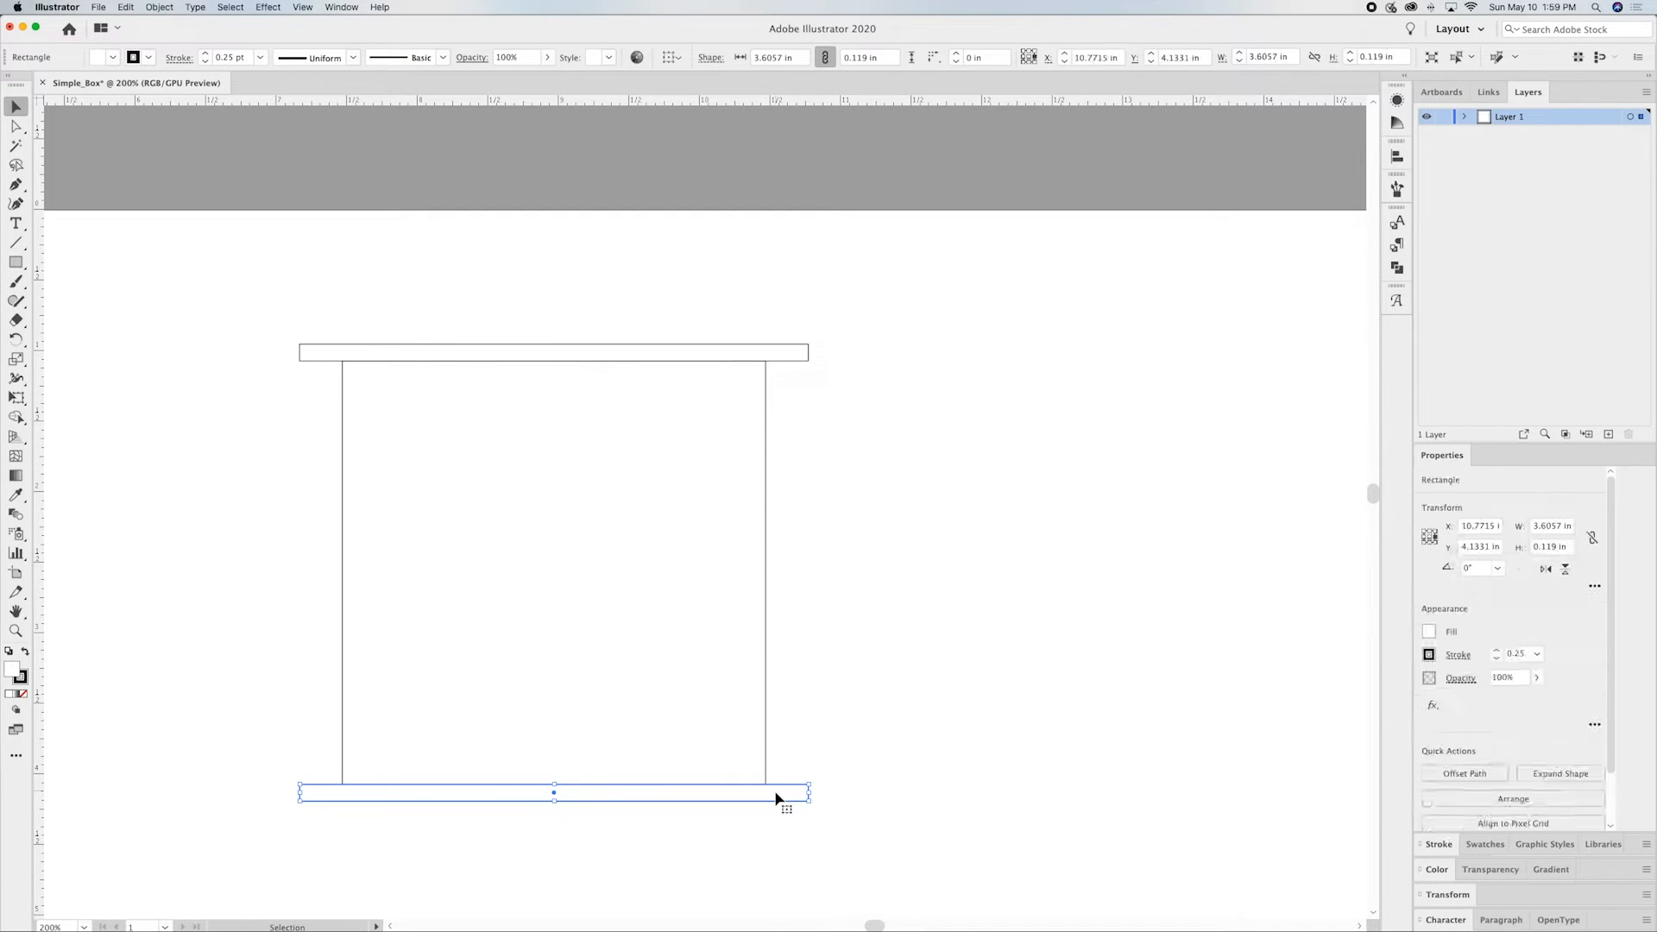
{"action": "left_click", "coordinate": [845, 640]}
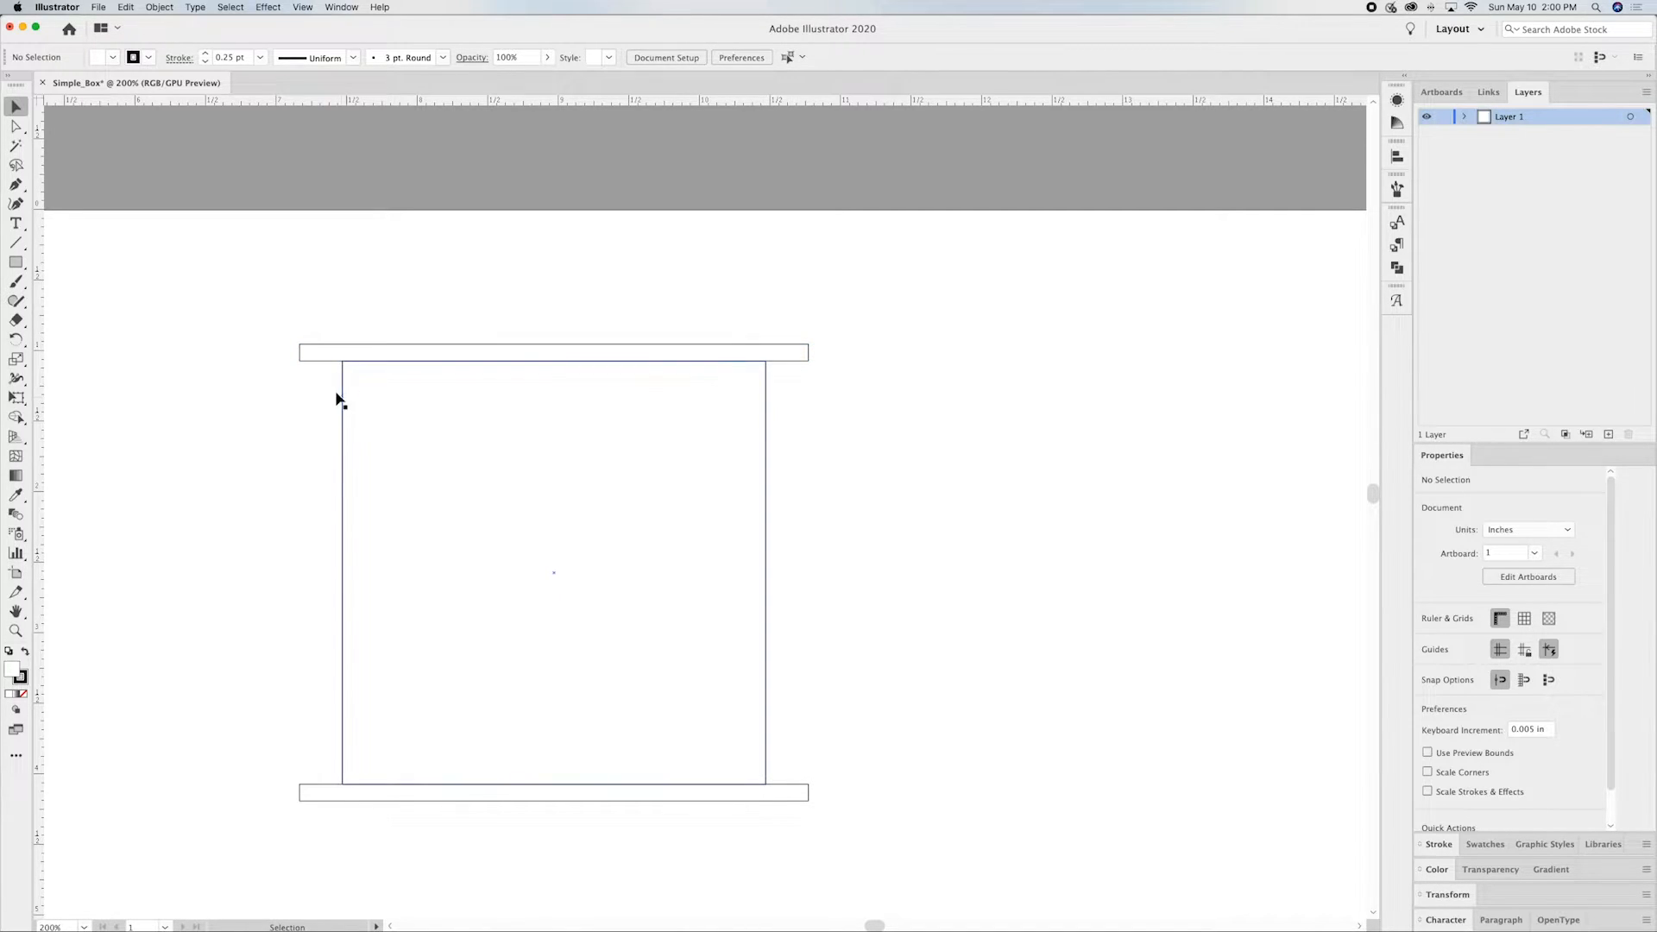
Step: Duplicate the top and bottom strips together, placing the copies about 1.2 in to the right at the same height
{"action": "left_click", "coordinate": [758, 359]}
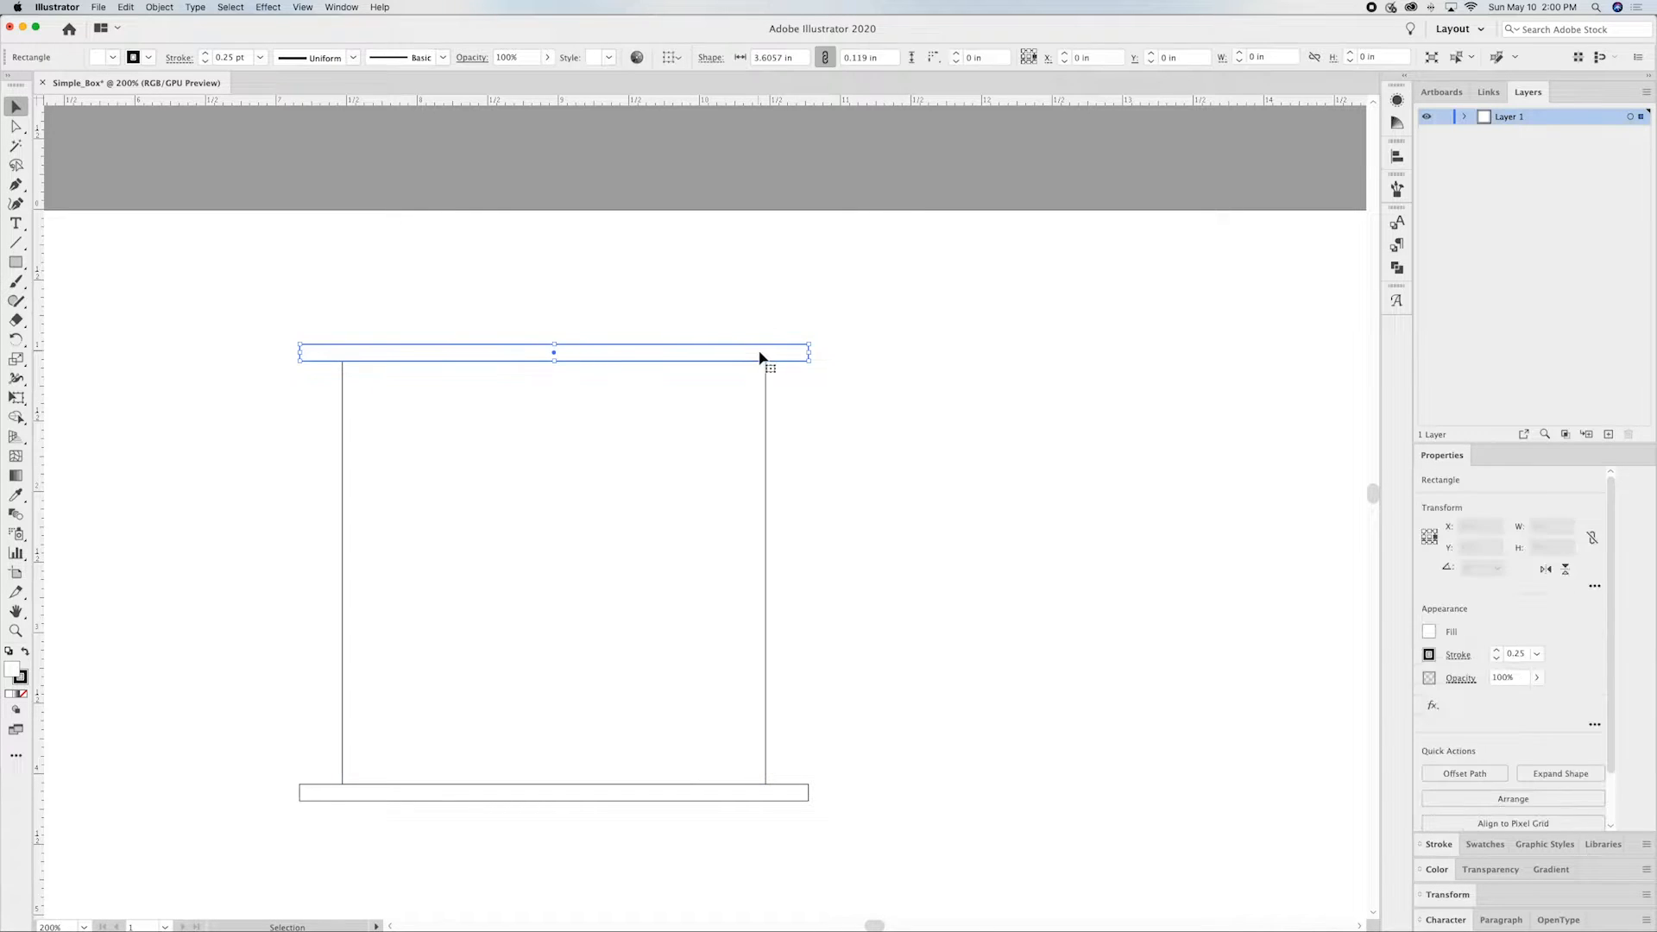
{"action": "left_click", "coordinate": [781, 799], "text": "shift"}
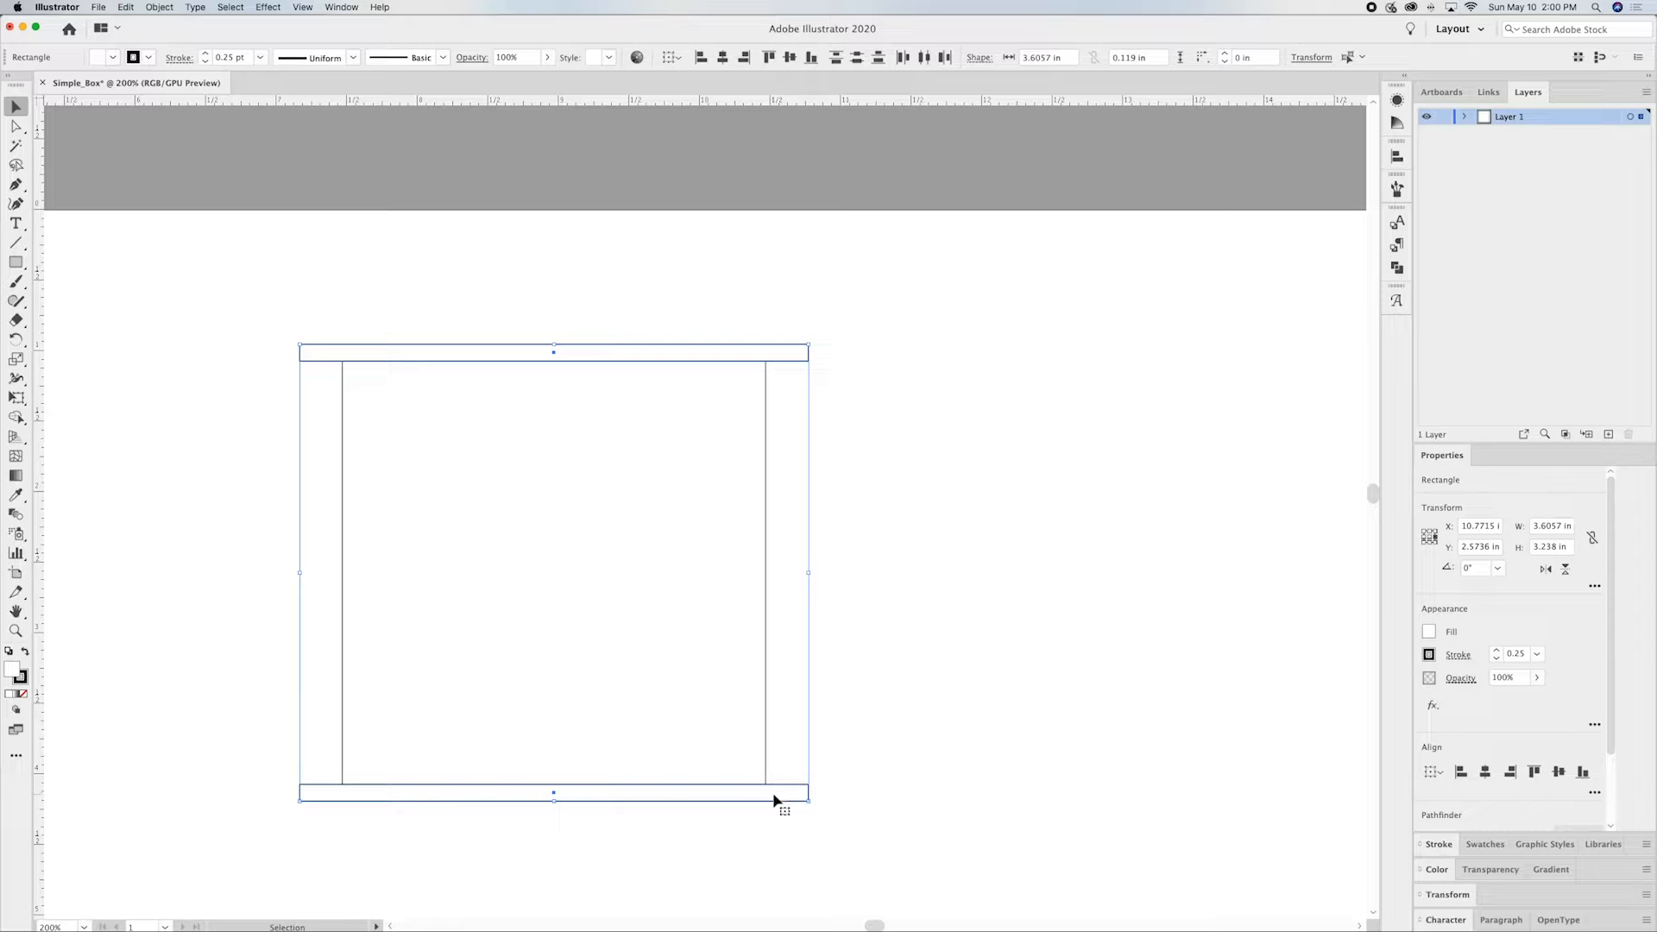
{"action": "left_click_drag", "start_coordinate": [748, 795], "coordinate": [921, 798]}
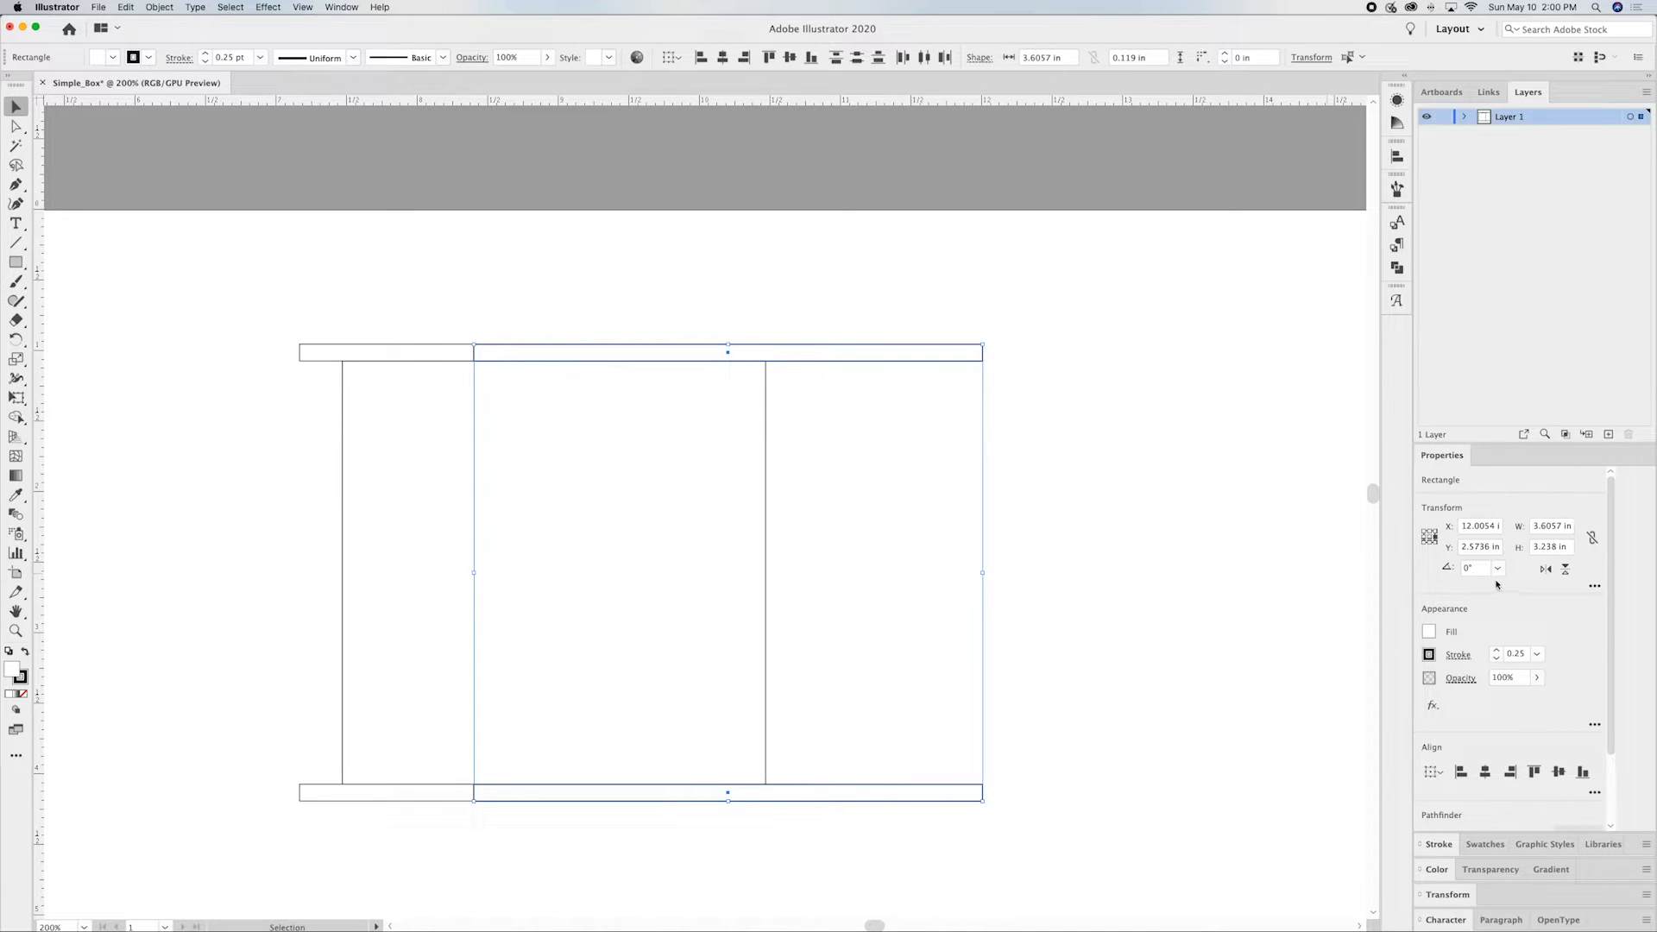
Step: Rotate the two duplicated strips together by 90°
{"action": "left_click", "coordinate": [341, 7]}
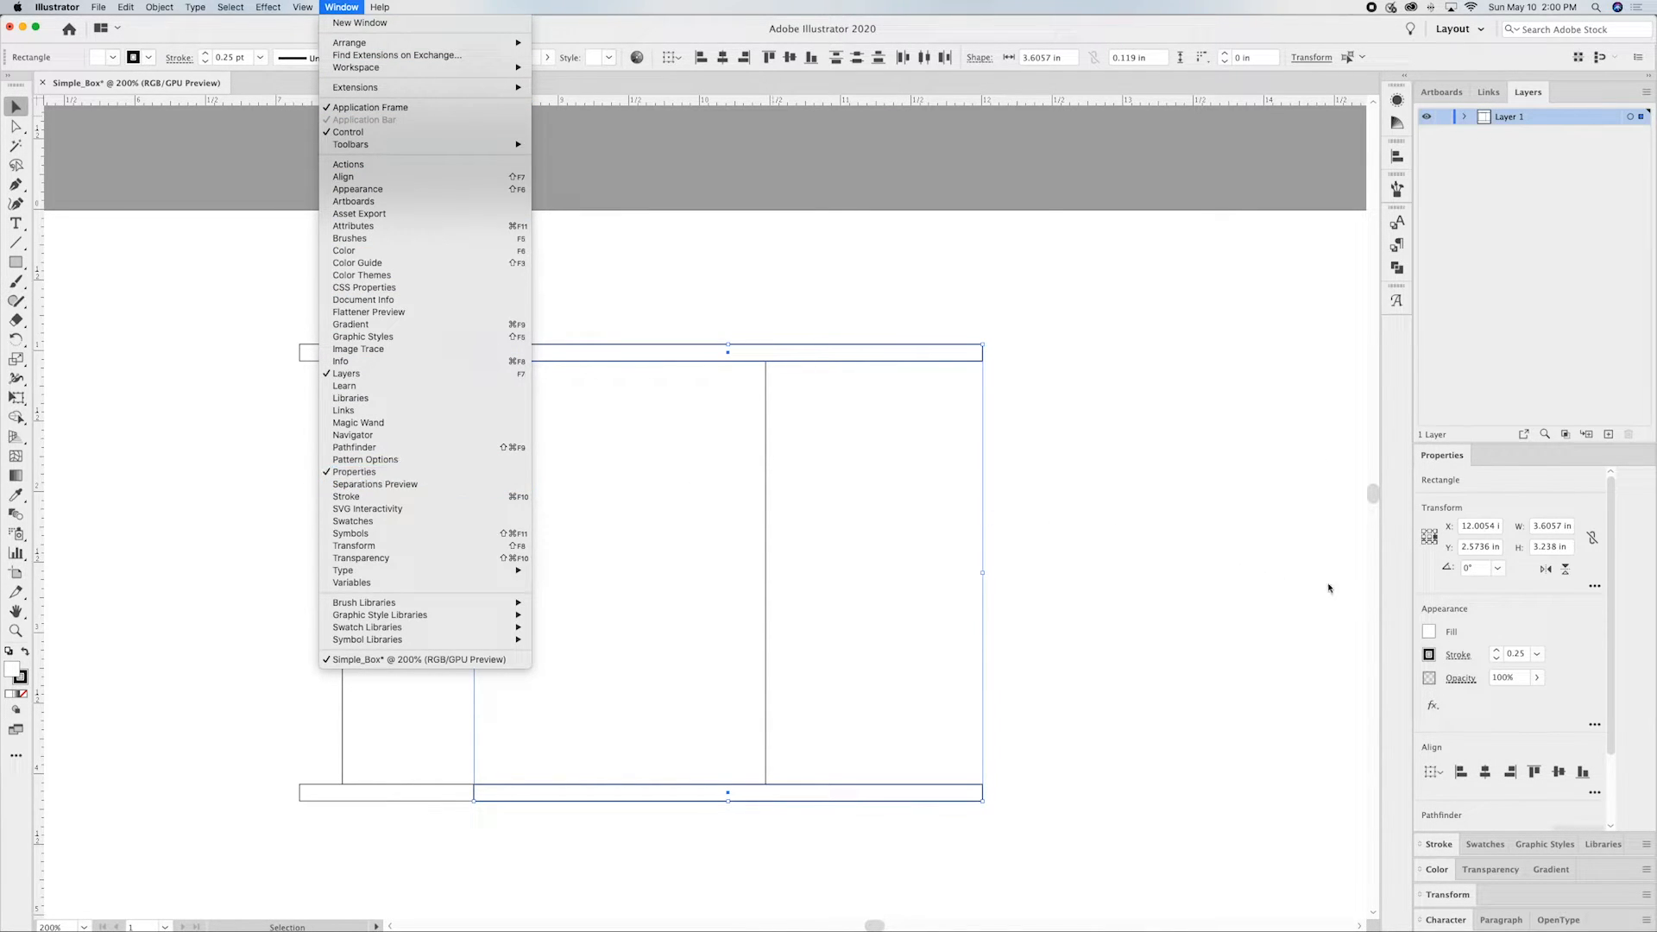
{"action": "left_click", "coordinate": [1474, 580]}
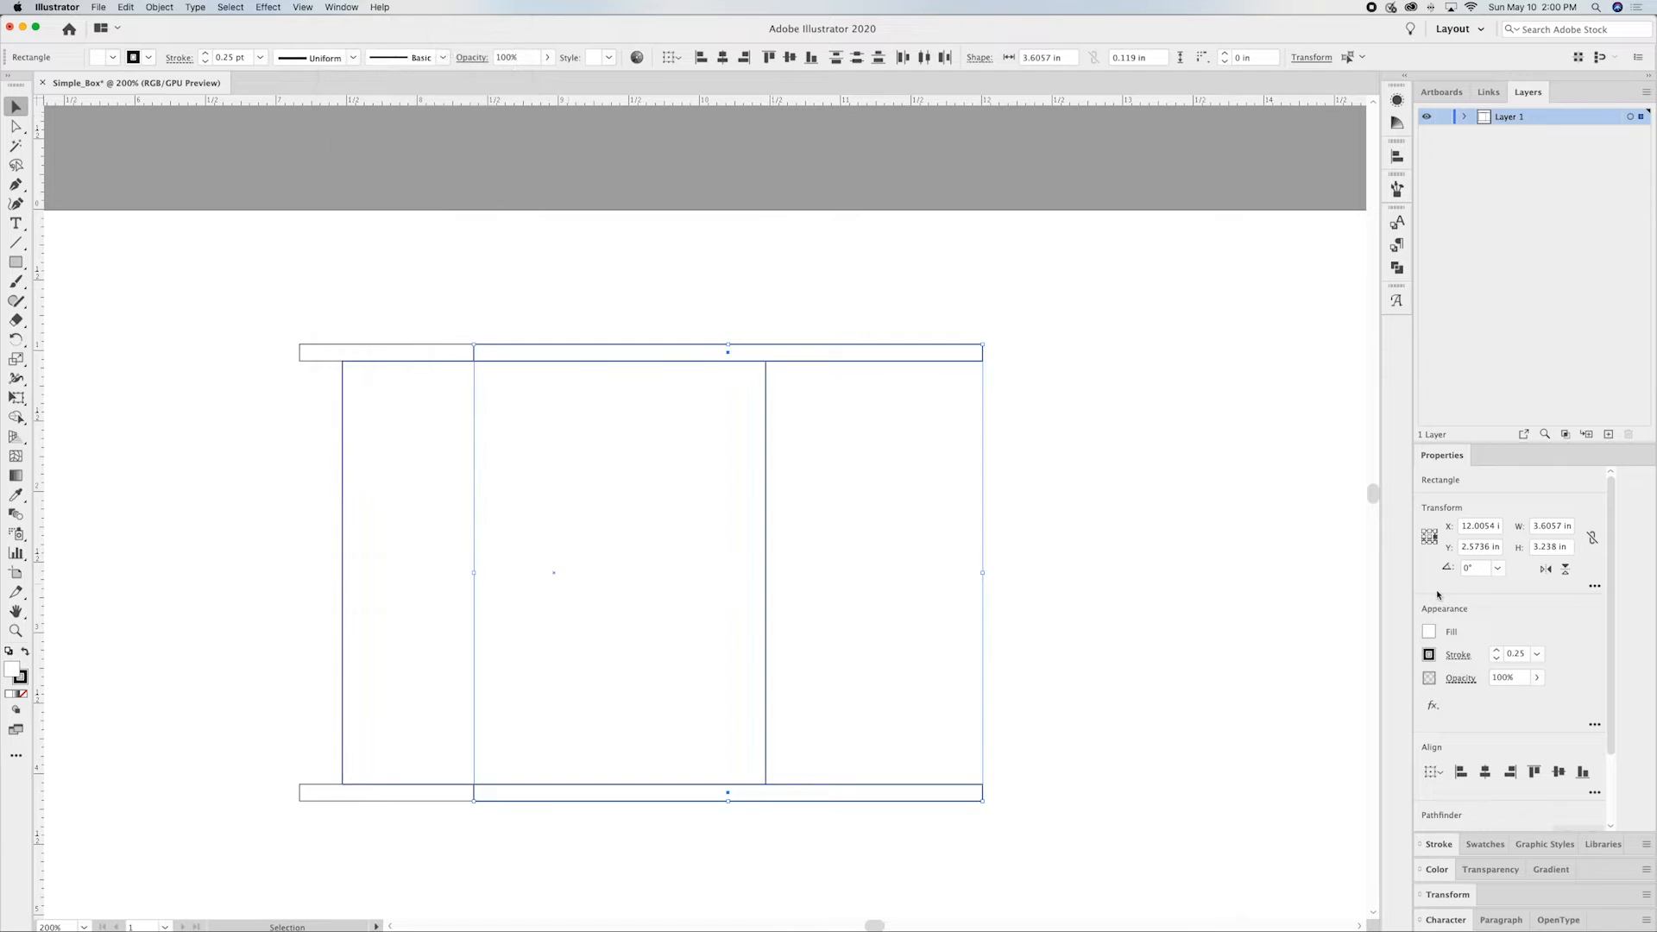
{"action": "left_click", "coordinate": [1479, 572]}
{"action": "type", "text": "90"}
{"action": "key", "text": "Return"}
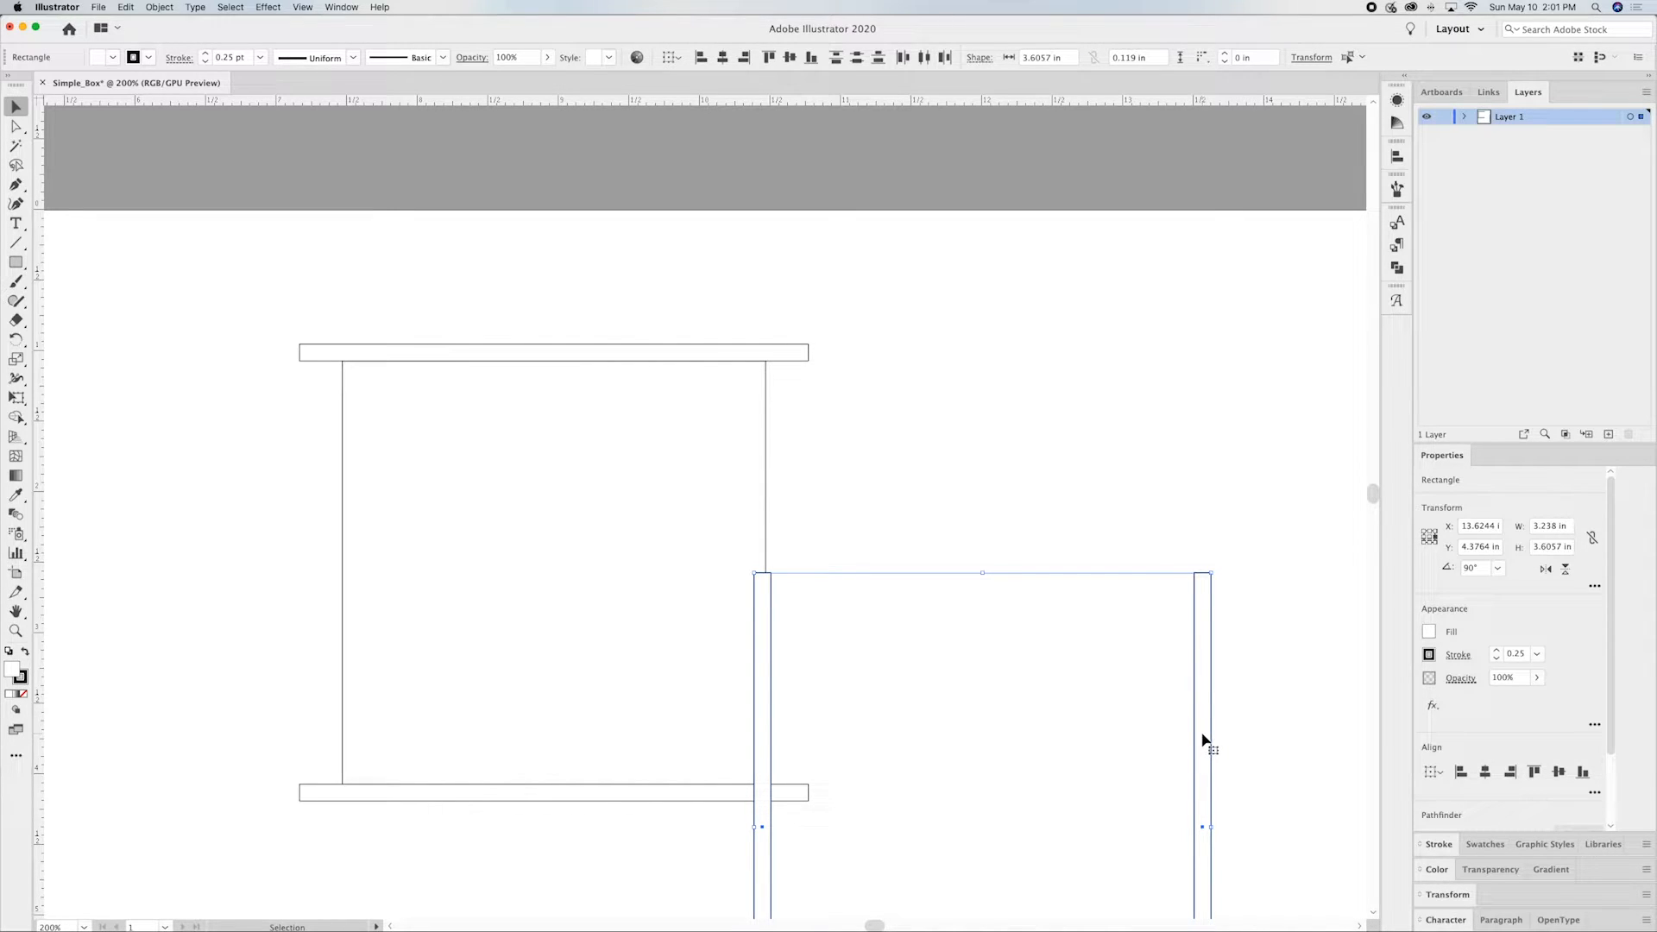
Step: Move the rotated strips onto the square's left and right edges, vertically centred on the square, and deselect them
{"action": "left_click_drag", "start_coordinate": [1204, 740], "coordinate": [776, 492]}
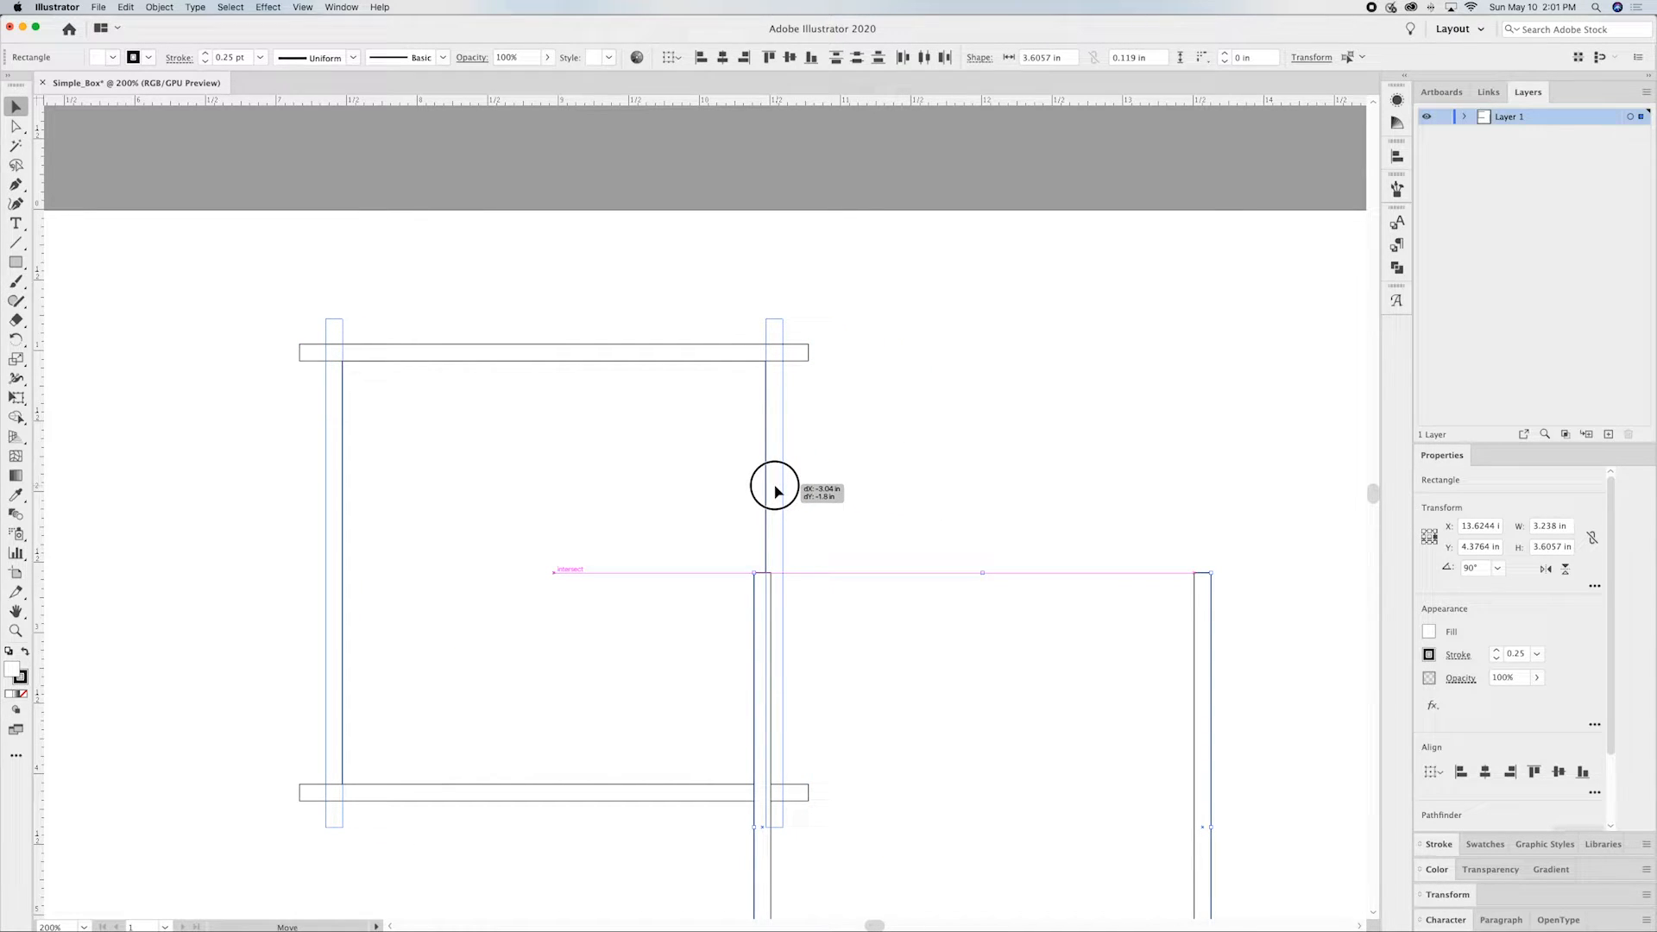
{"action": "left_click_drag", "start_coordinate": [776, 492], "coordinate": [777, 488]}
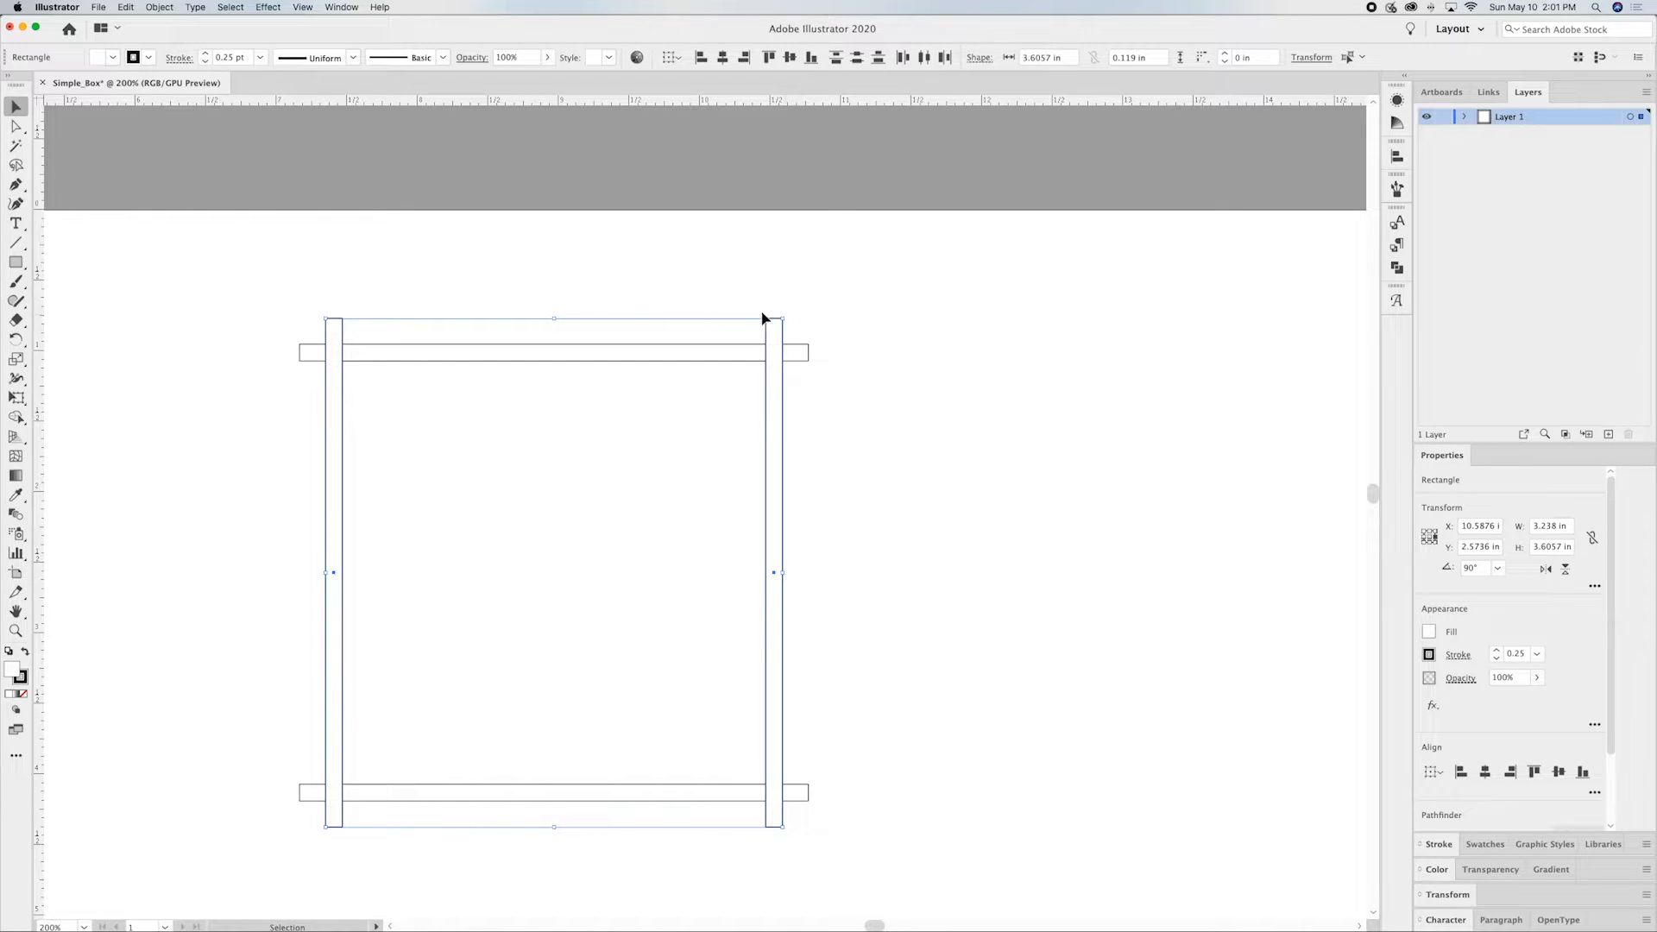
{"action": "left_click", "coordinate": [793, 337]}
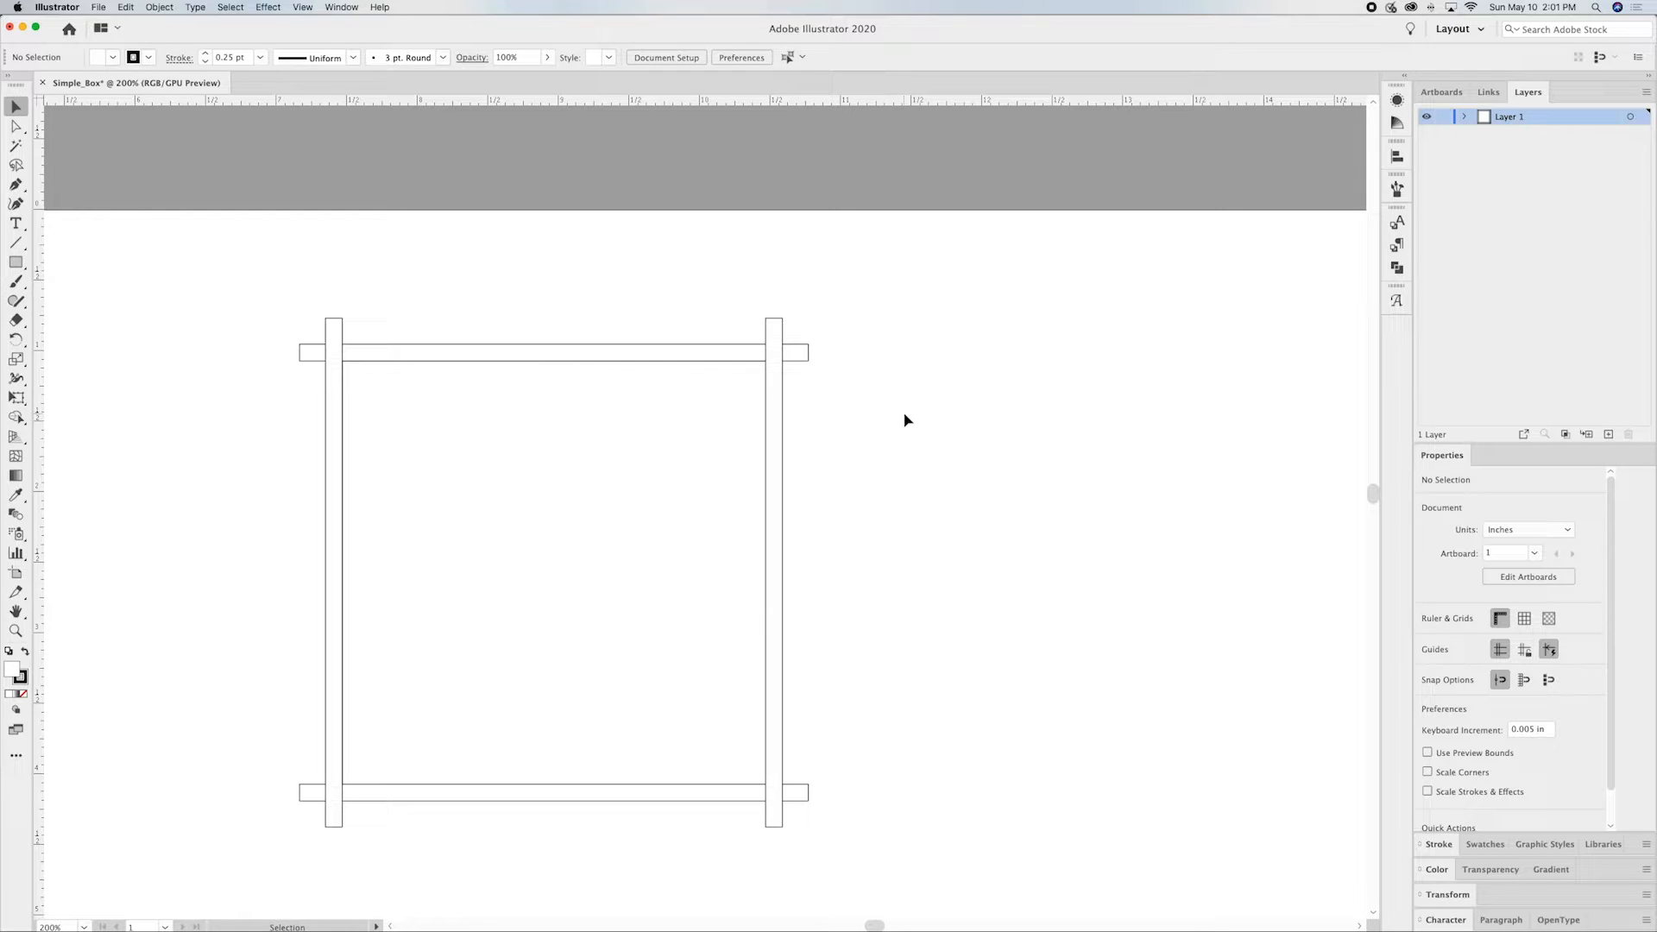
Step: Duplicate the bottom horizontal strip straight down about 3.8 in into the empty area below the box outline
{"action": "key", "text": "super+minus"}
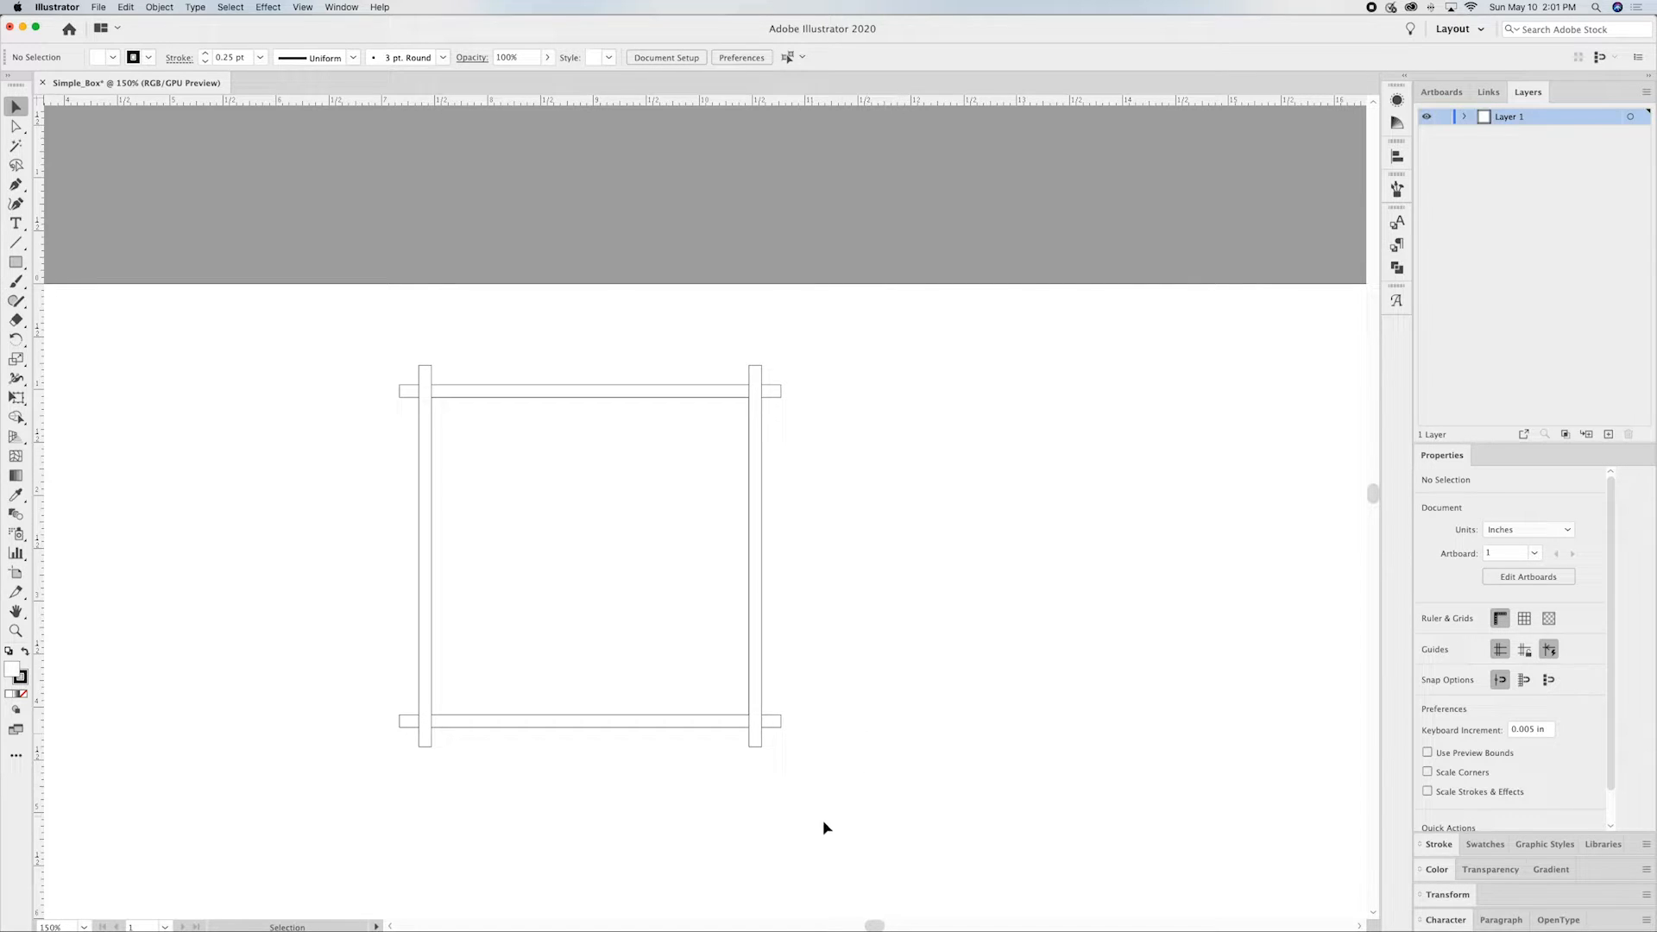
{"action": "key", "text": "space"}
{"action": "left_click_drag", "start_coordinate": [800, 847], "coordinate": [827, 605]}
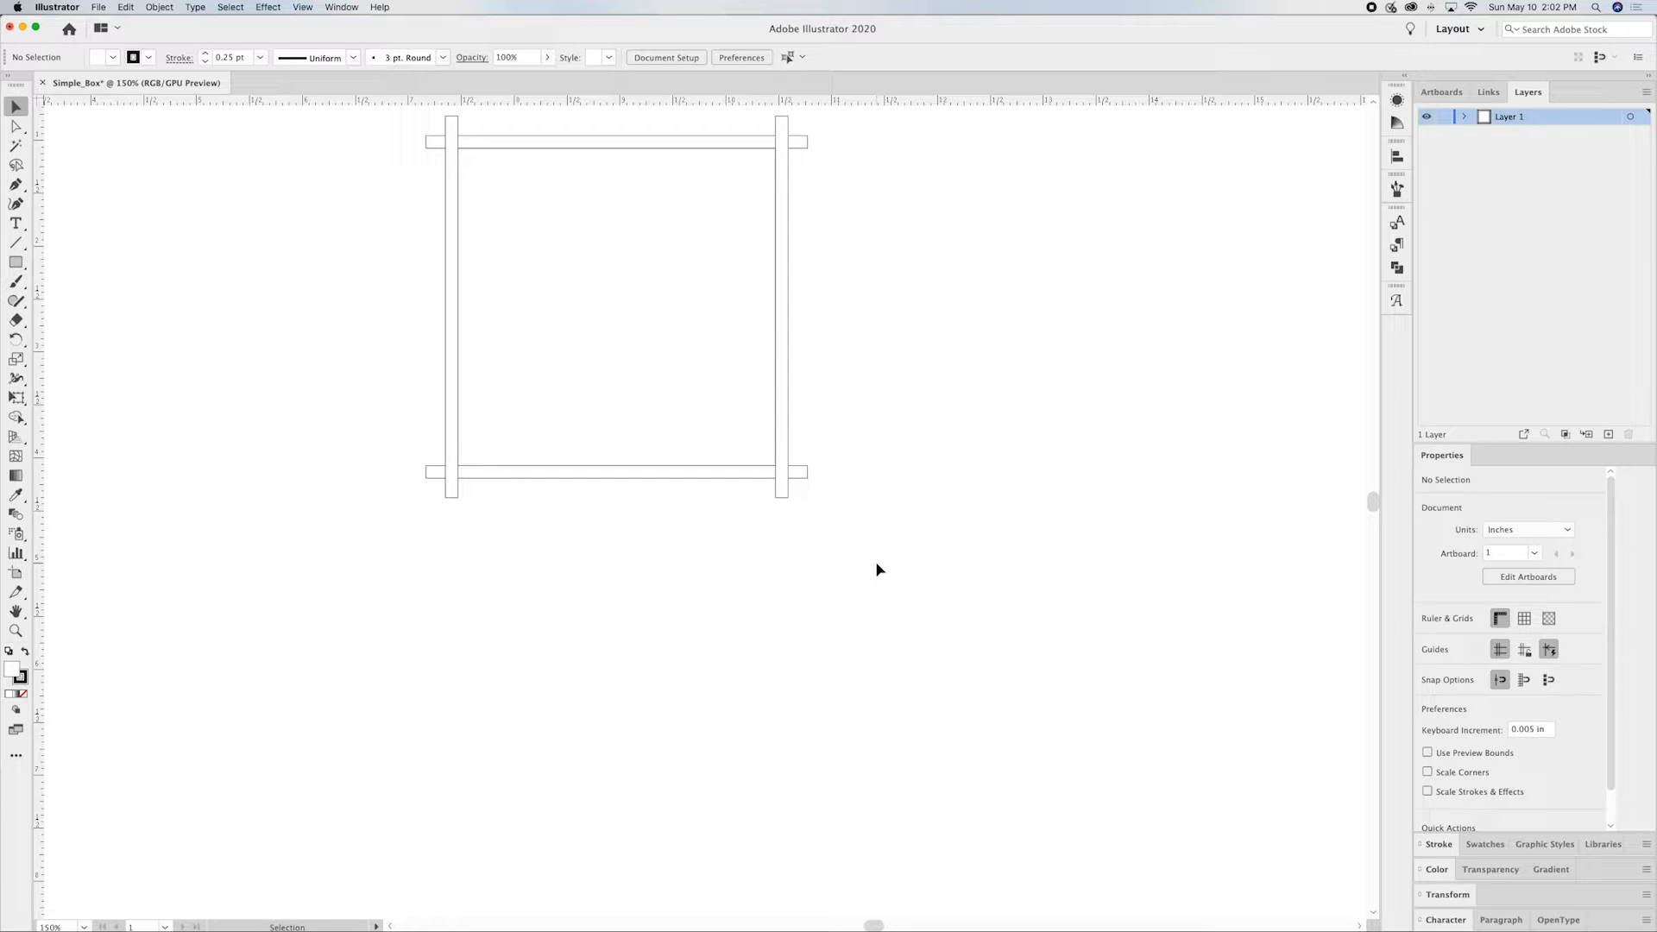
{"action": "left_click", "coordinate": [738, 478]}
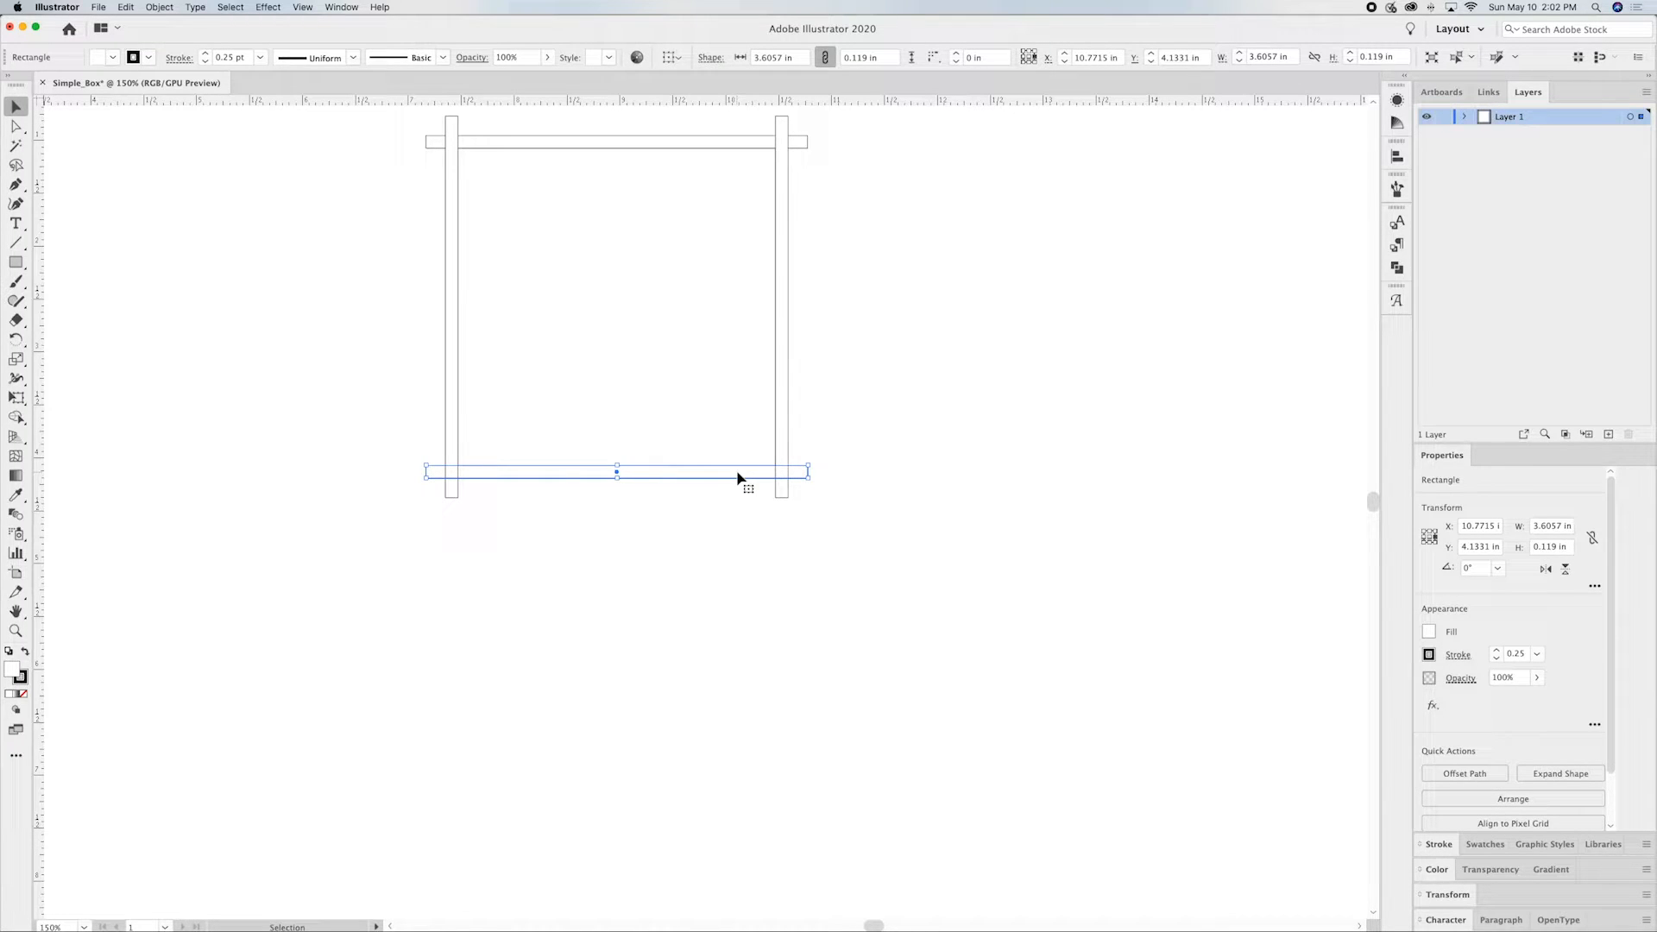
{"action": "left_click", "coordinate": [738, 479]}
{"action": "left_click_drag", "start_coordinate": [738, 478], "coordinate": [740, 881]}
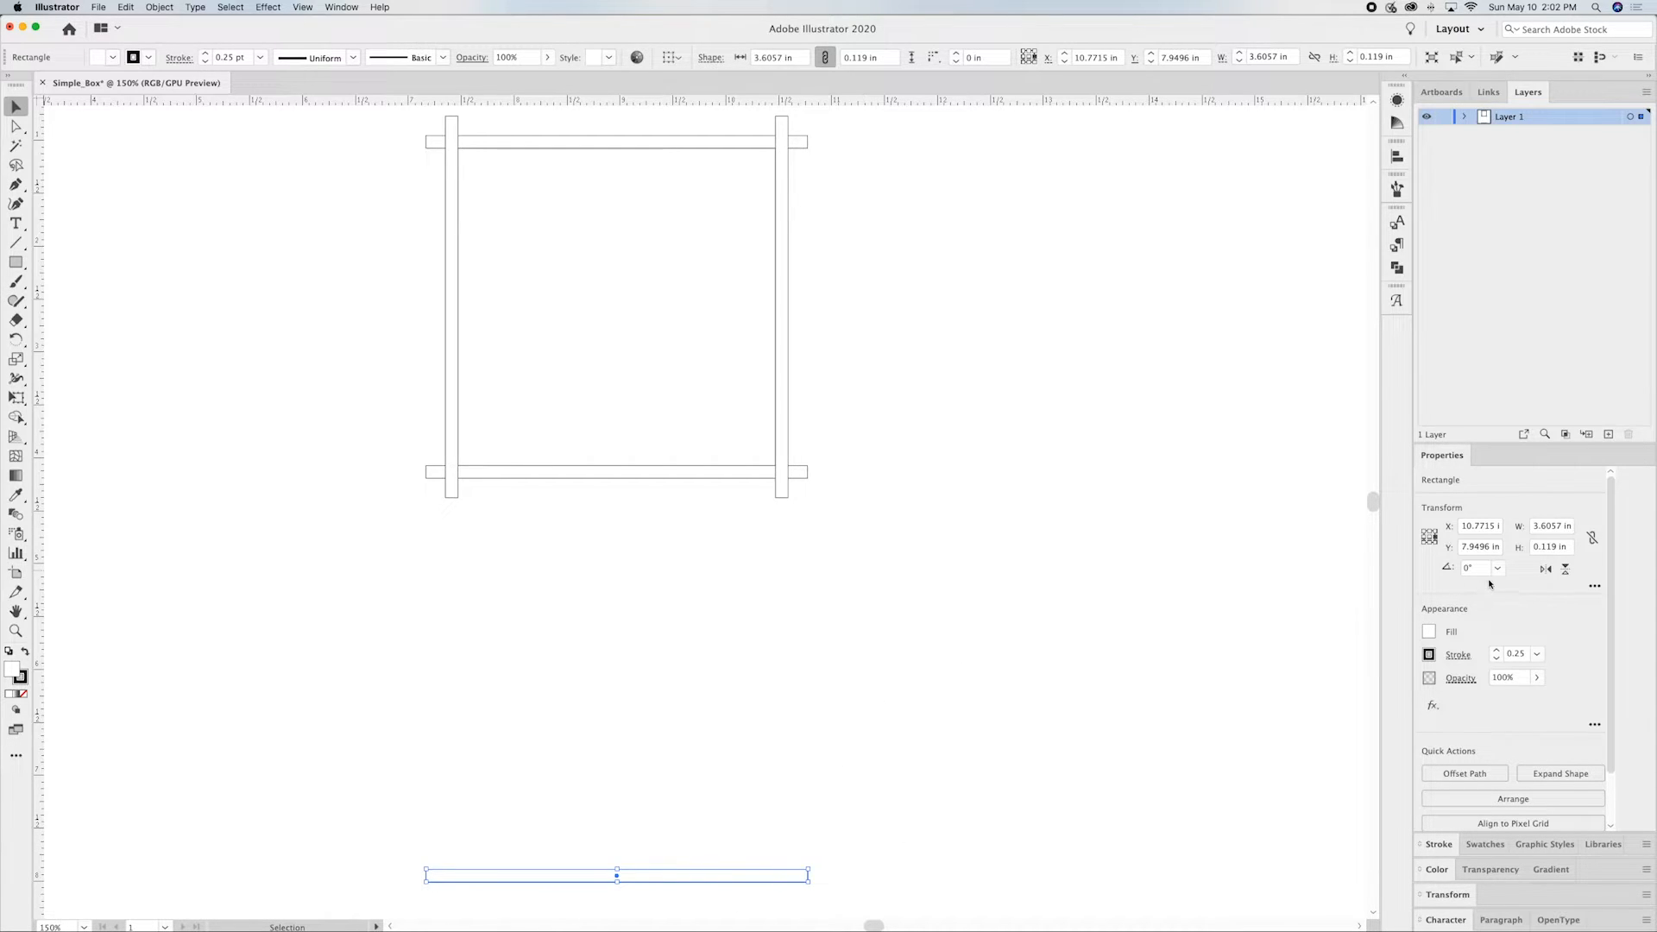
Step: Set the duplicated strip's height to 3.5 in with the bottom-centre reference point, and deselect the resulting panel
{"action": "left_click", "coordinate": [1430, 543]}
{"action": "left_click", "coordinate": [1429, 537]}
{"action": "mouse_move", "coordinate": [665, 887]}
{"action": "left_click", "coordinate": [1429, 540]}
{"action": "left_click", "coordinate": [1568, 547]}
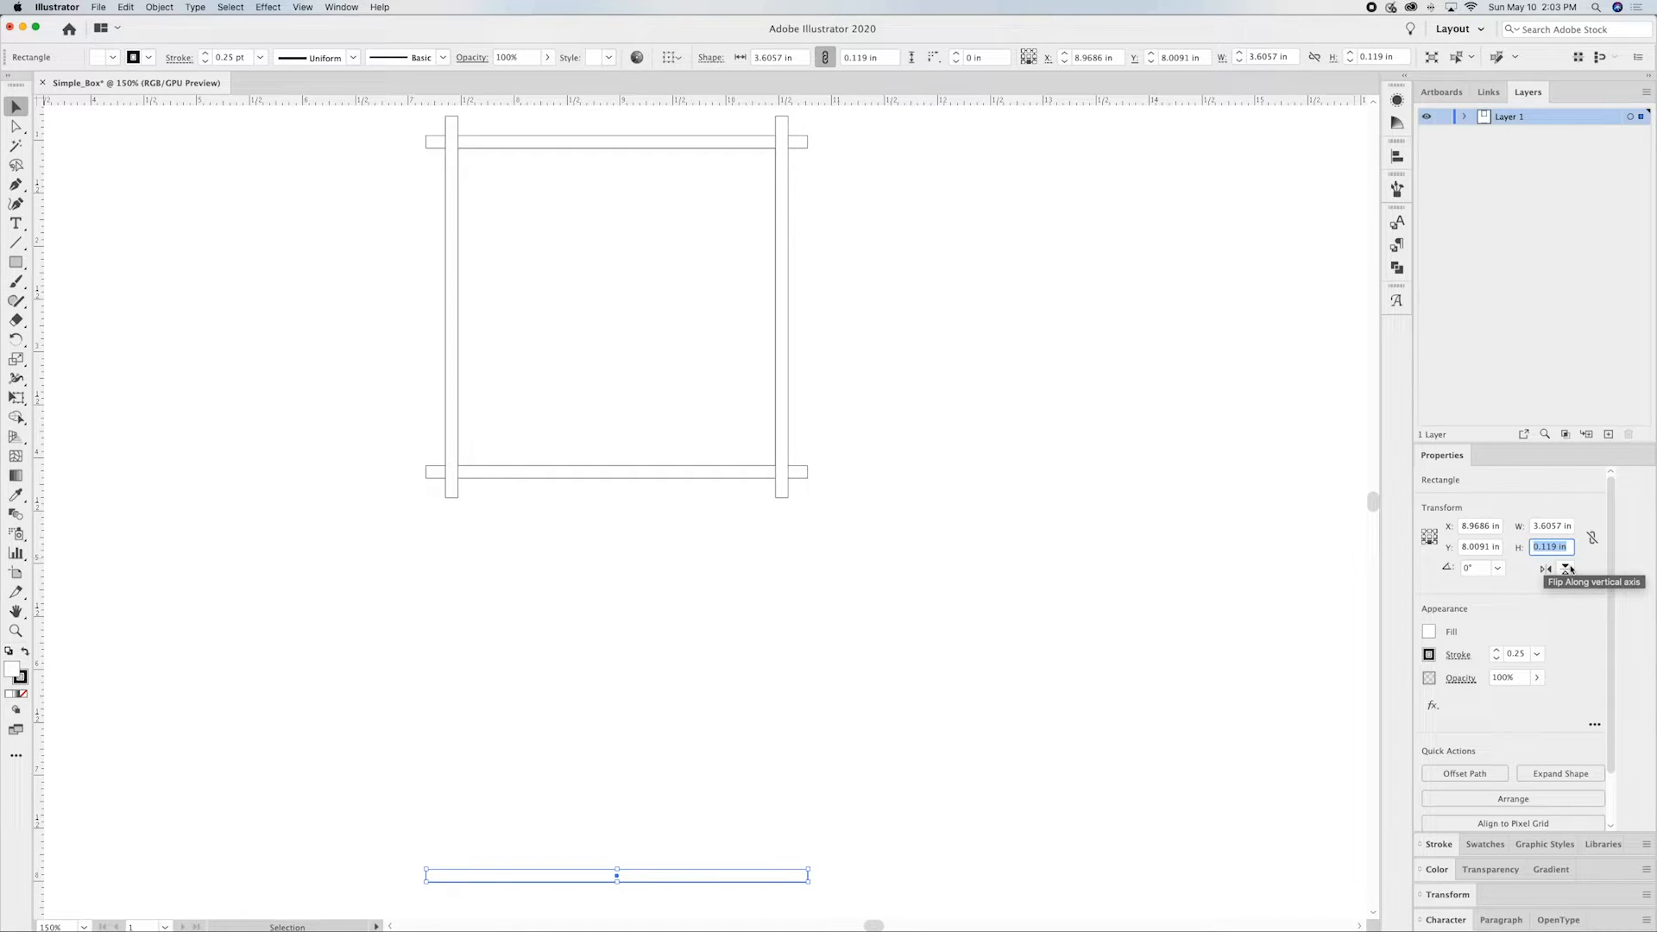
{"action": "type", "text": "3.5"}
{"action": "key", "text": "Return"}
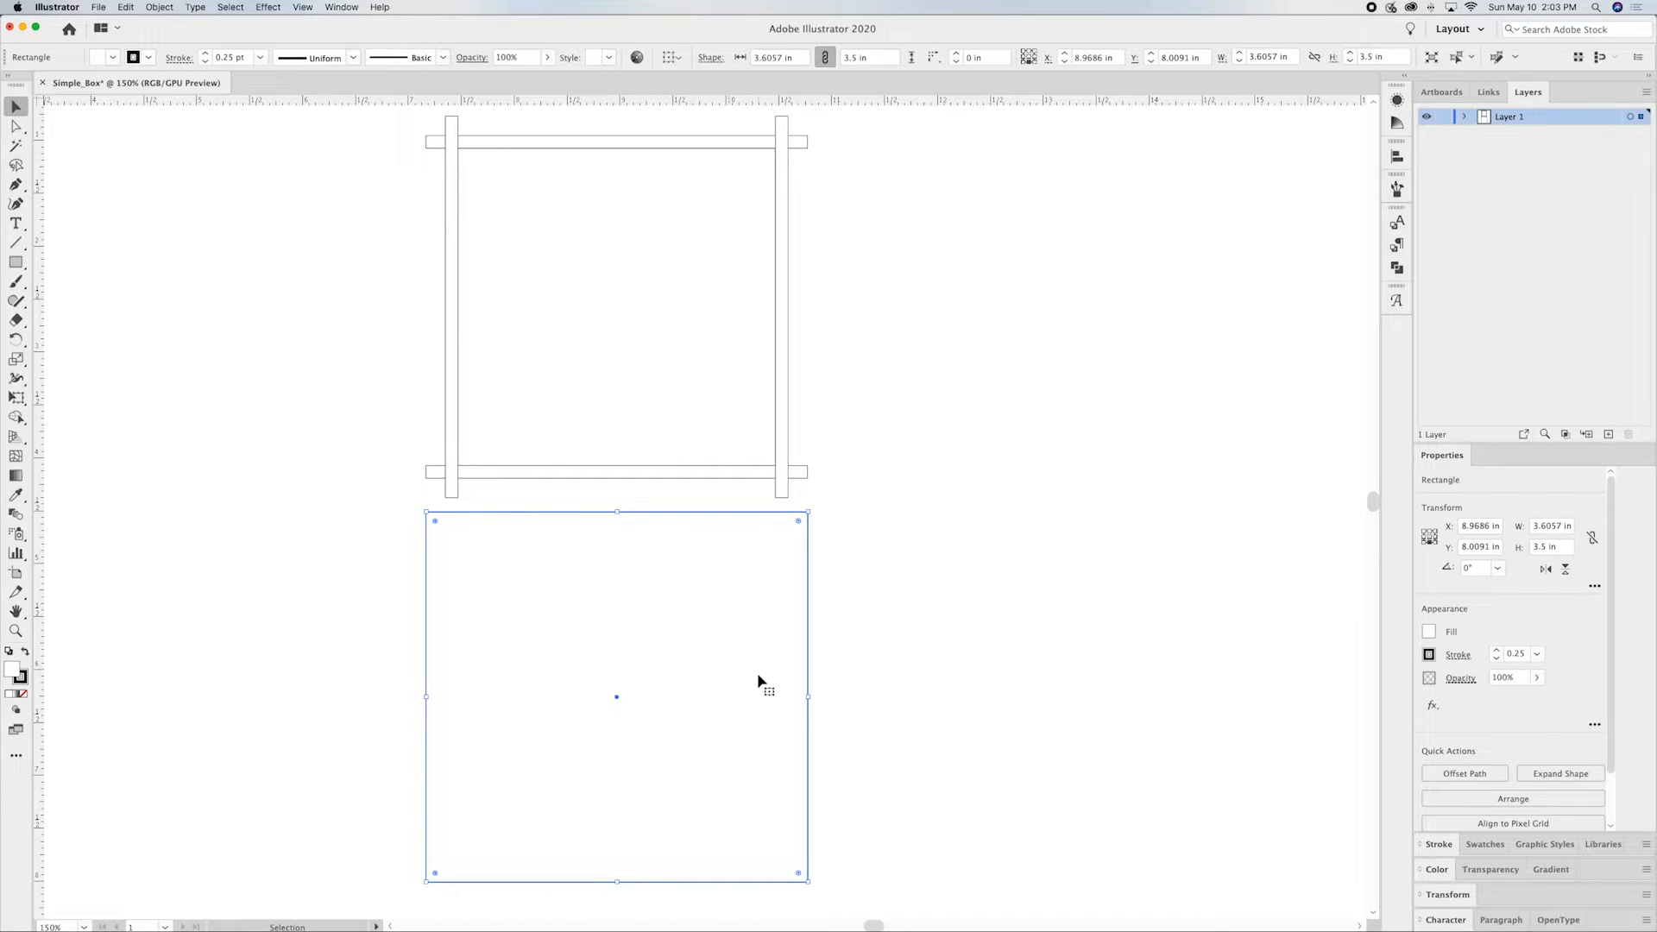
{"action": "left_click", "coordinate": [875, 629]}
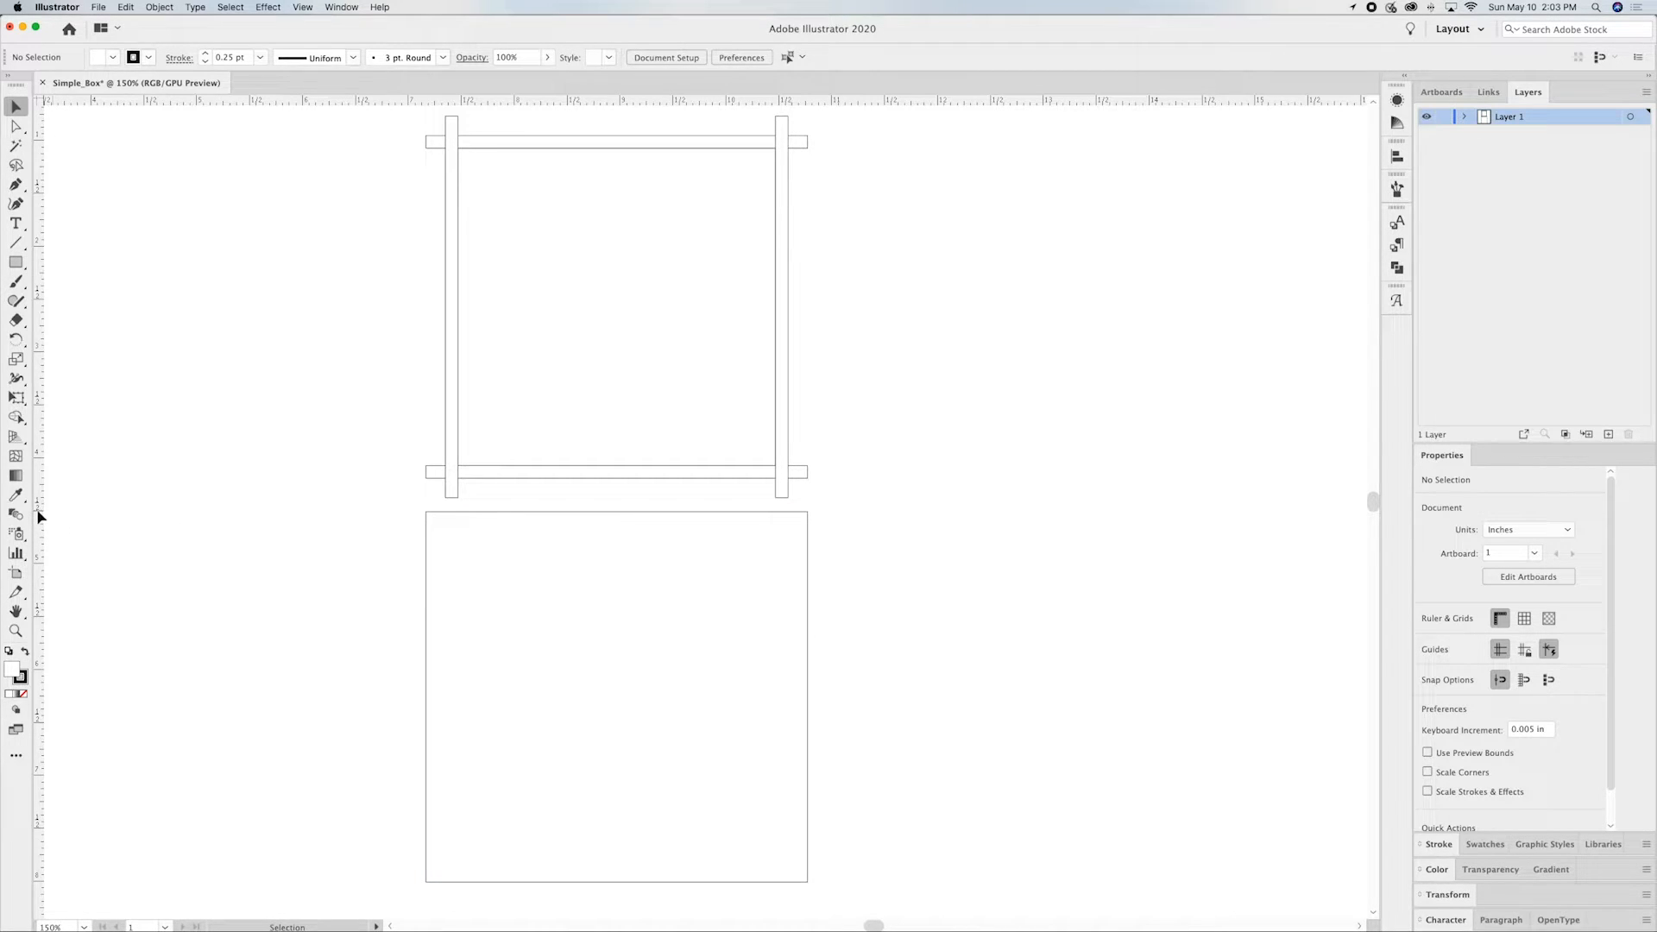
Step: Add two vertical guides aligned with the inner edges of the left and right vertical strips, and deselect them
{"action": "left_click_drag", "start_coordinate": [38, 516], "coordinate": [458, 500]}
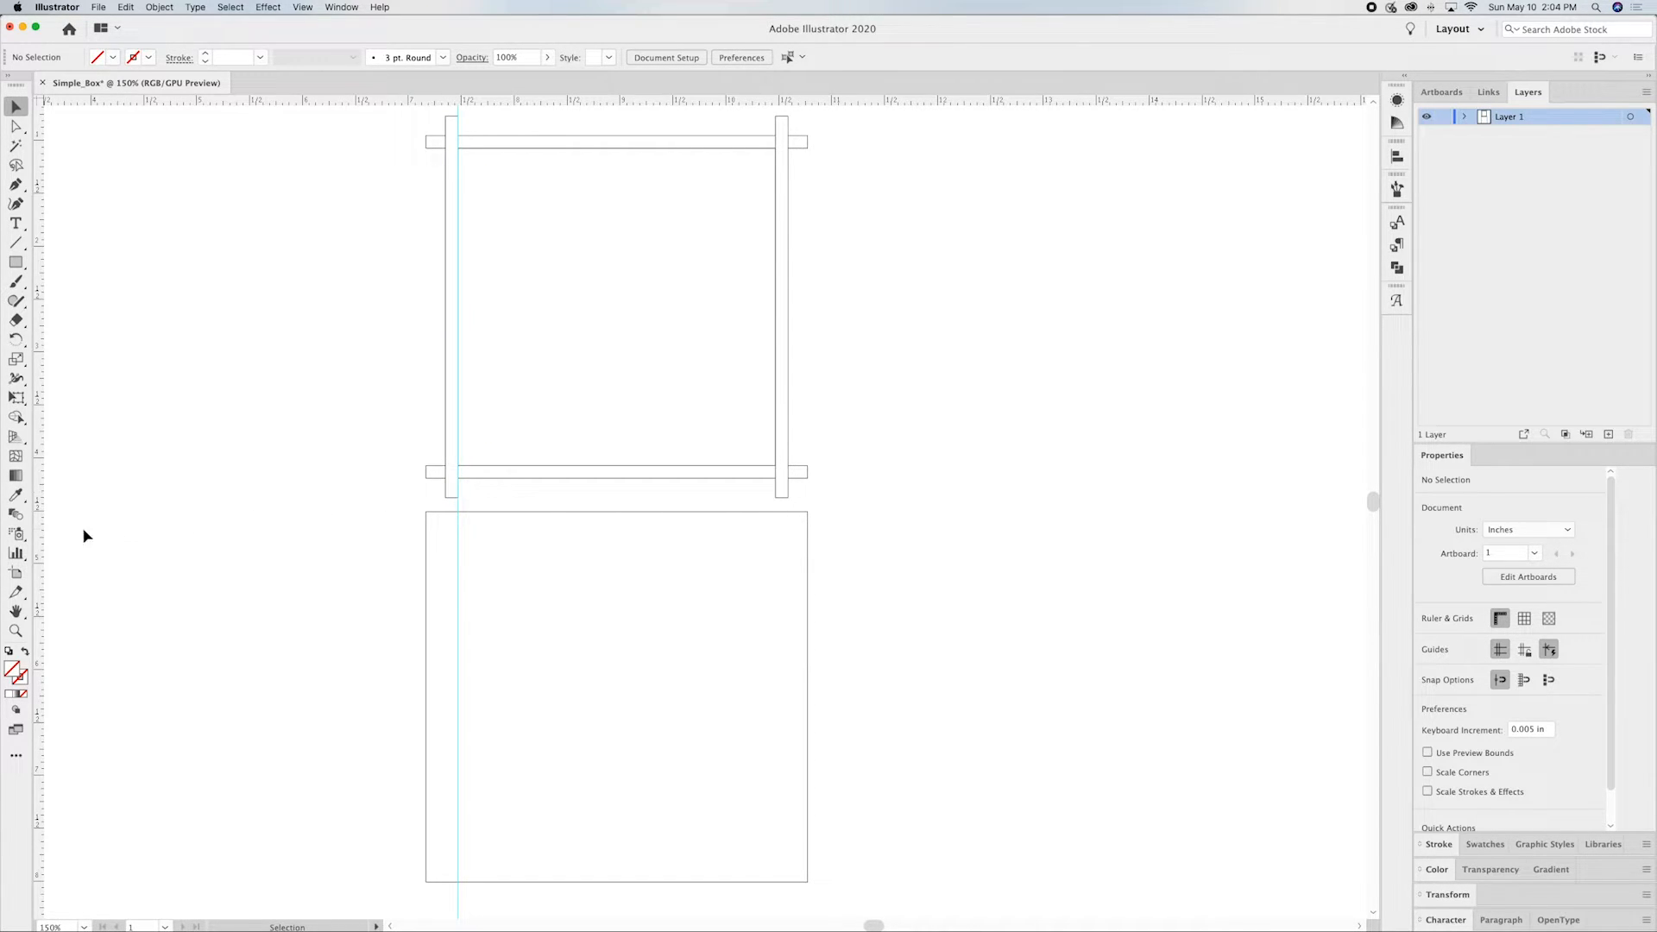
{"action": "left_click_drag", "start_coordinate": [38, 536], "coordinate": [775, 499]}
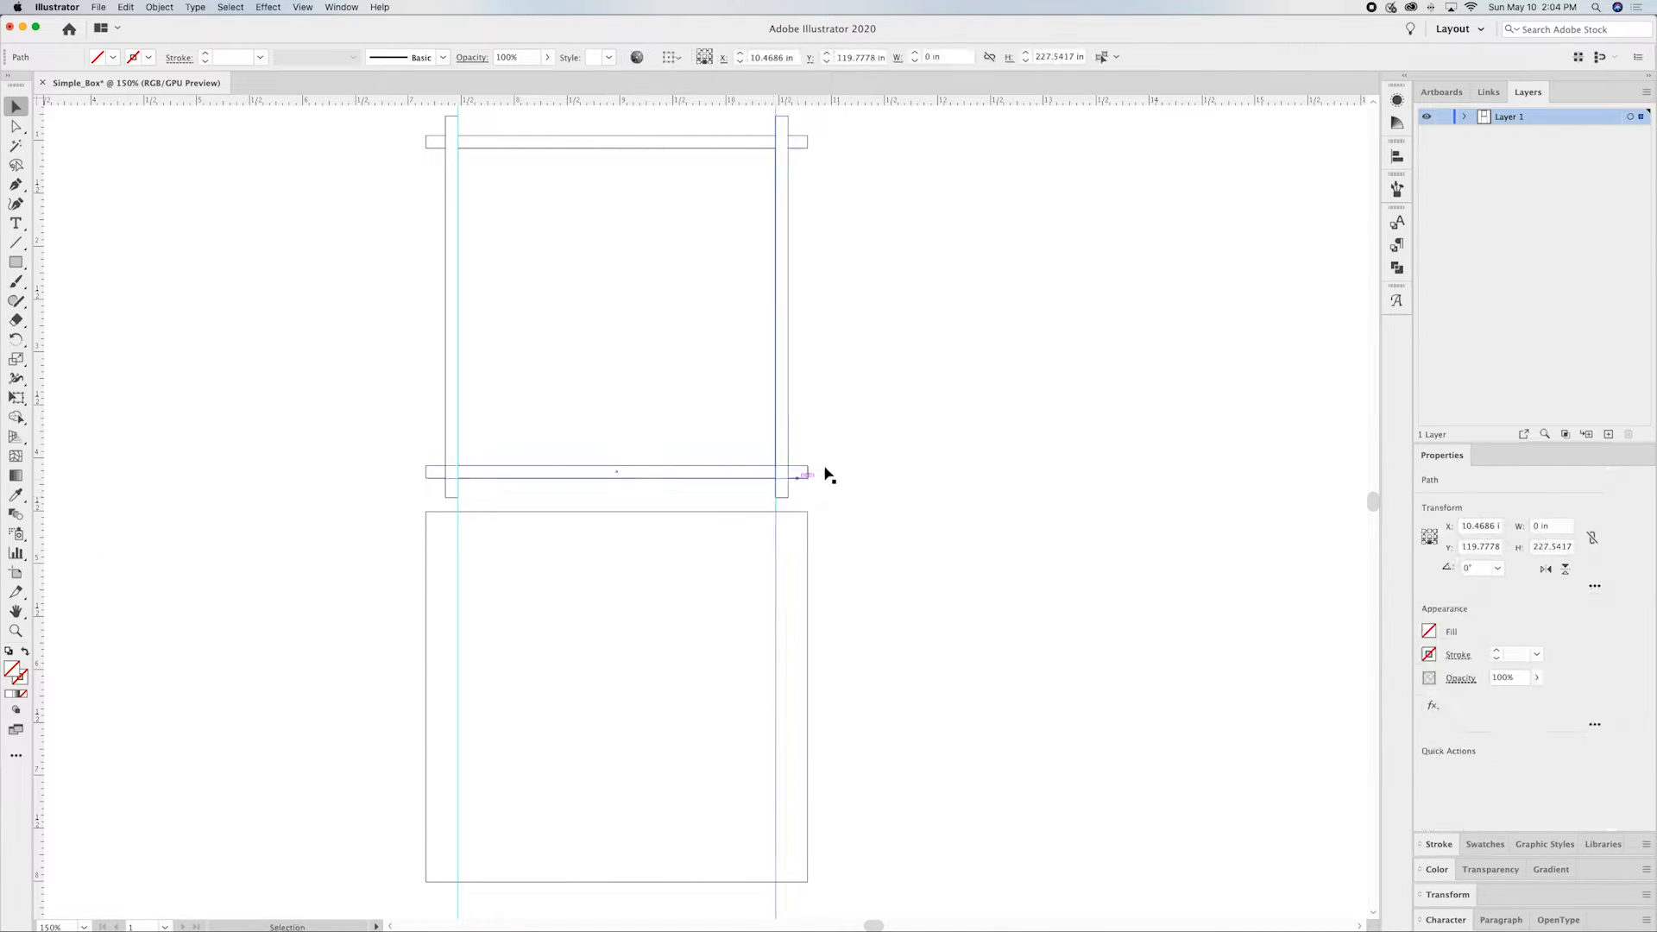
{"action": "left_click", "coordinate": [877, 550]}
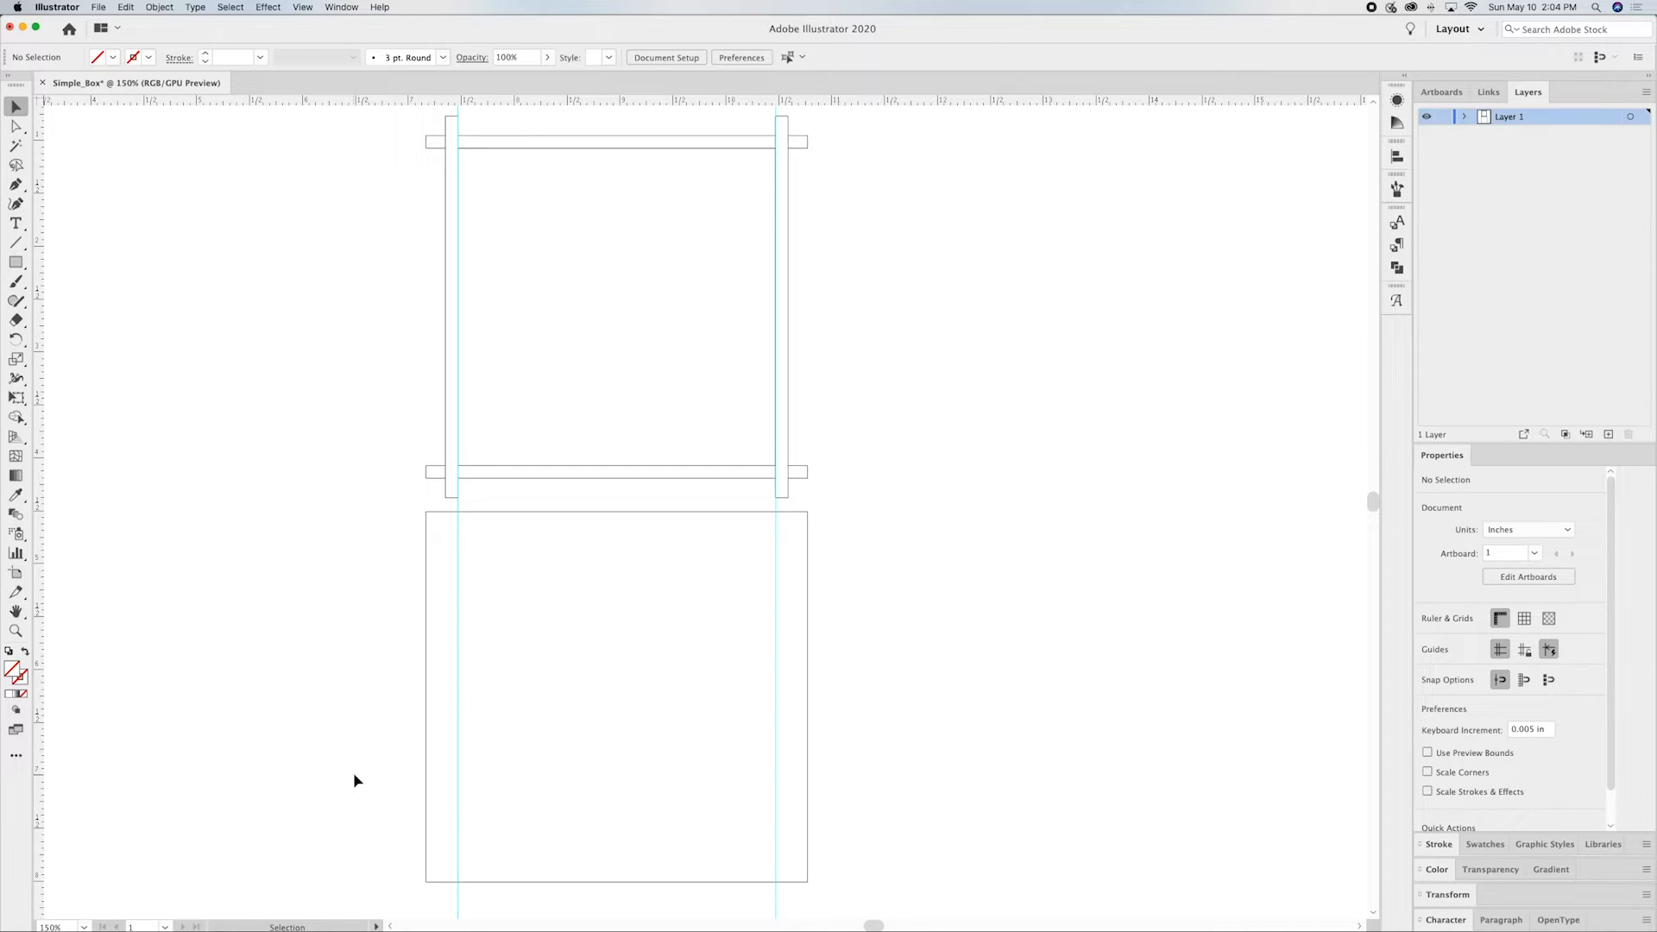
Step: Duplicate the lower panel leftward to end at the left guide, and set the copy's width to 0.119 in from its right-centre reference point
{"action": "left_click", "coordinate": [676, 599]}
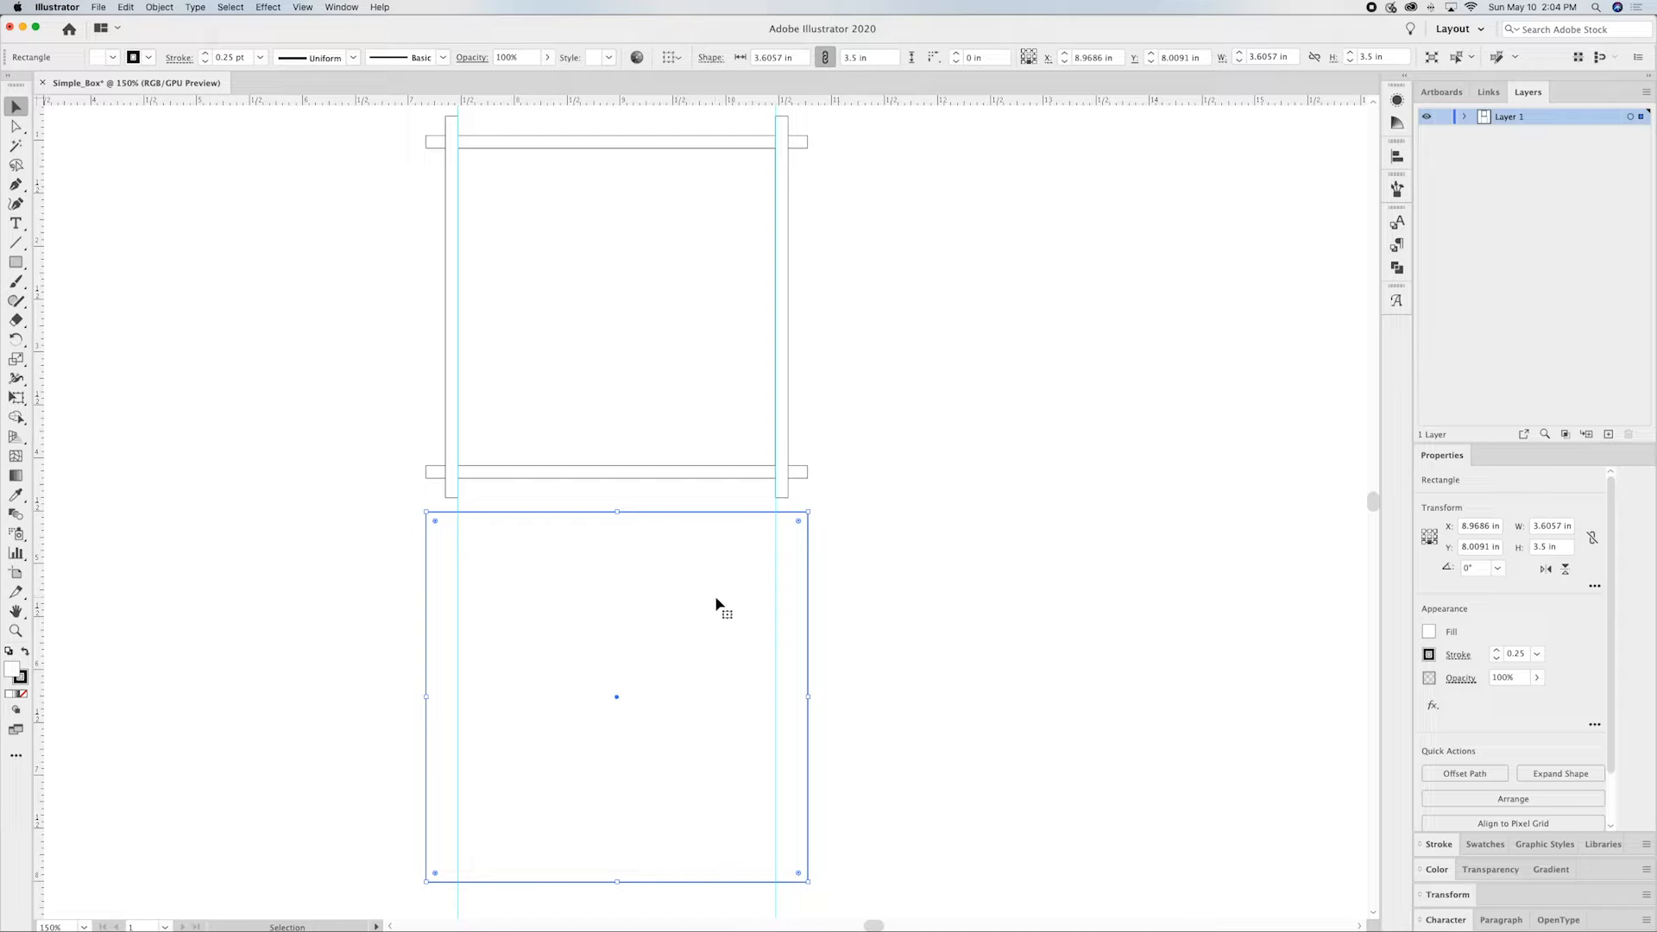
{"action": "left_click_drag", "start_coordinate": [722, 601], "coordinate": [370, 593]}
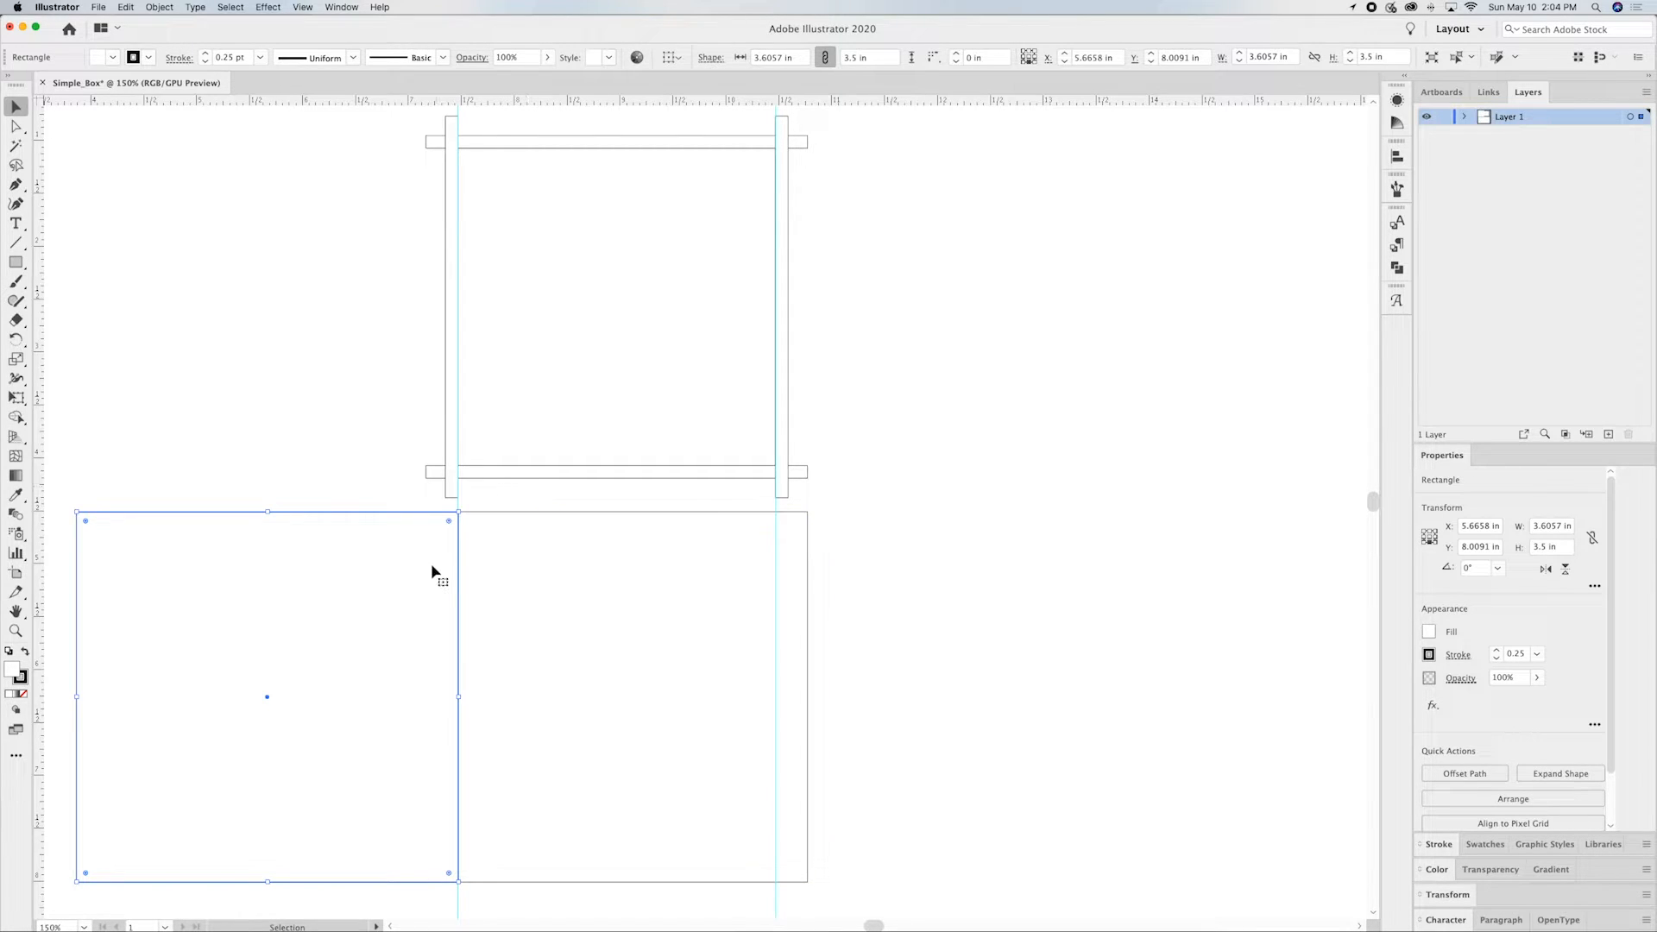
{"action": "left_click", "coordinate": [1435, 538]}
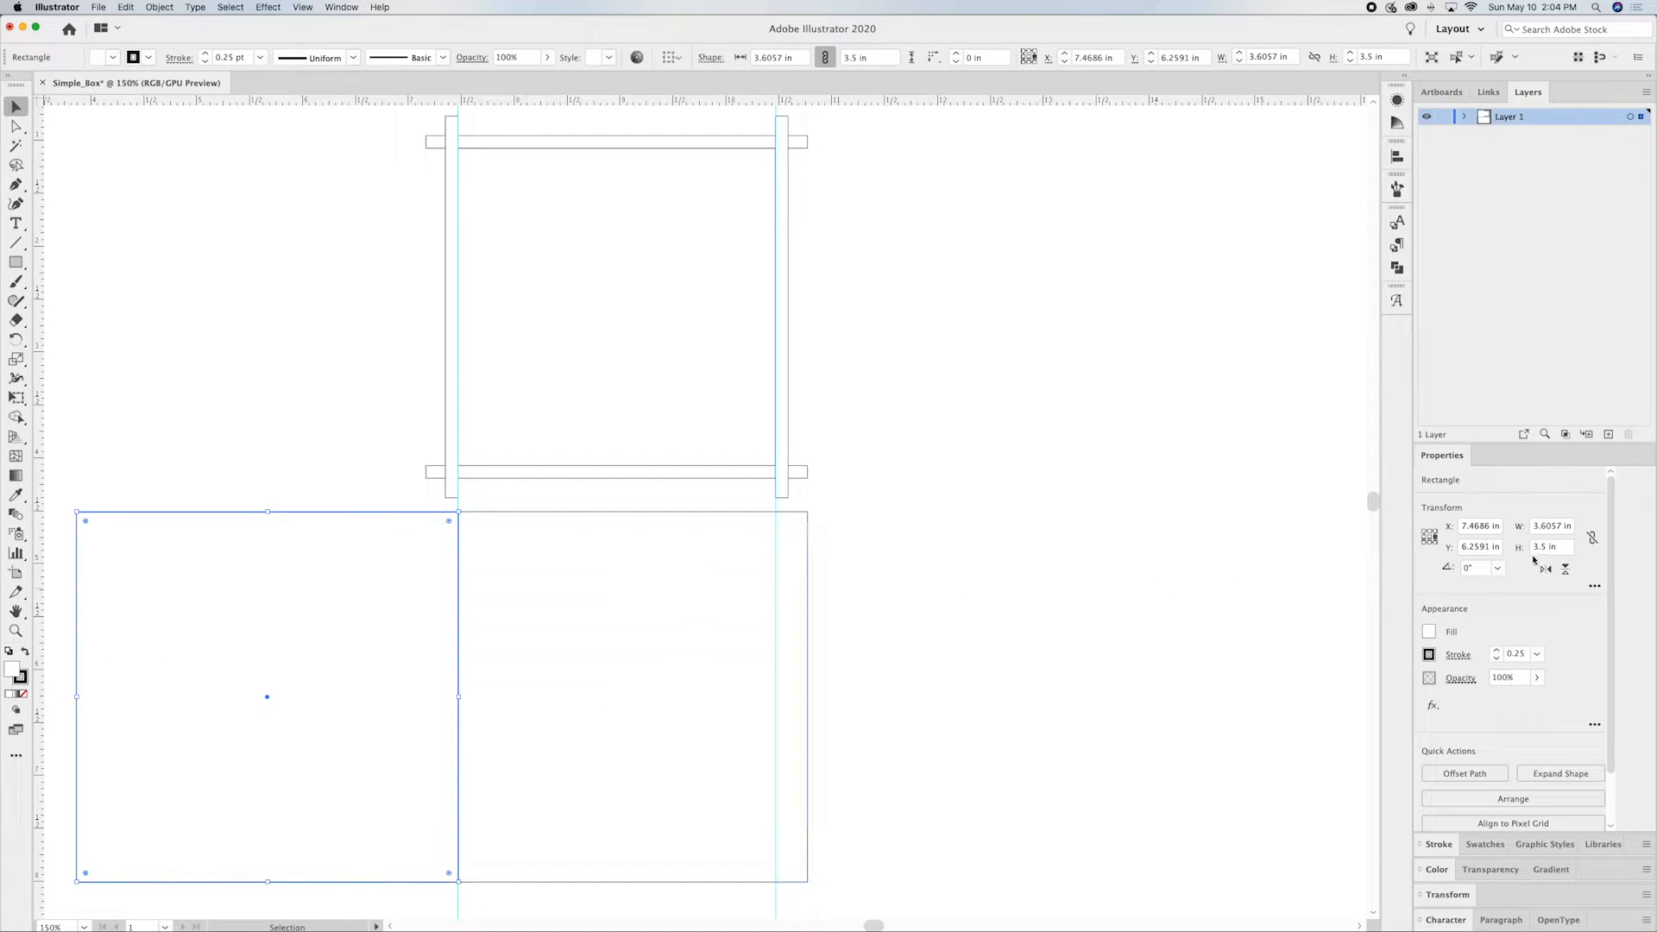
{"action": "left_click_drag", "start_coordinate": [1561, 526], "coordinate": [1512, 526]}
{"action": "key", "text": "BackSpace"}
{"action": "key", "text": "Return"}
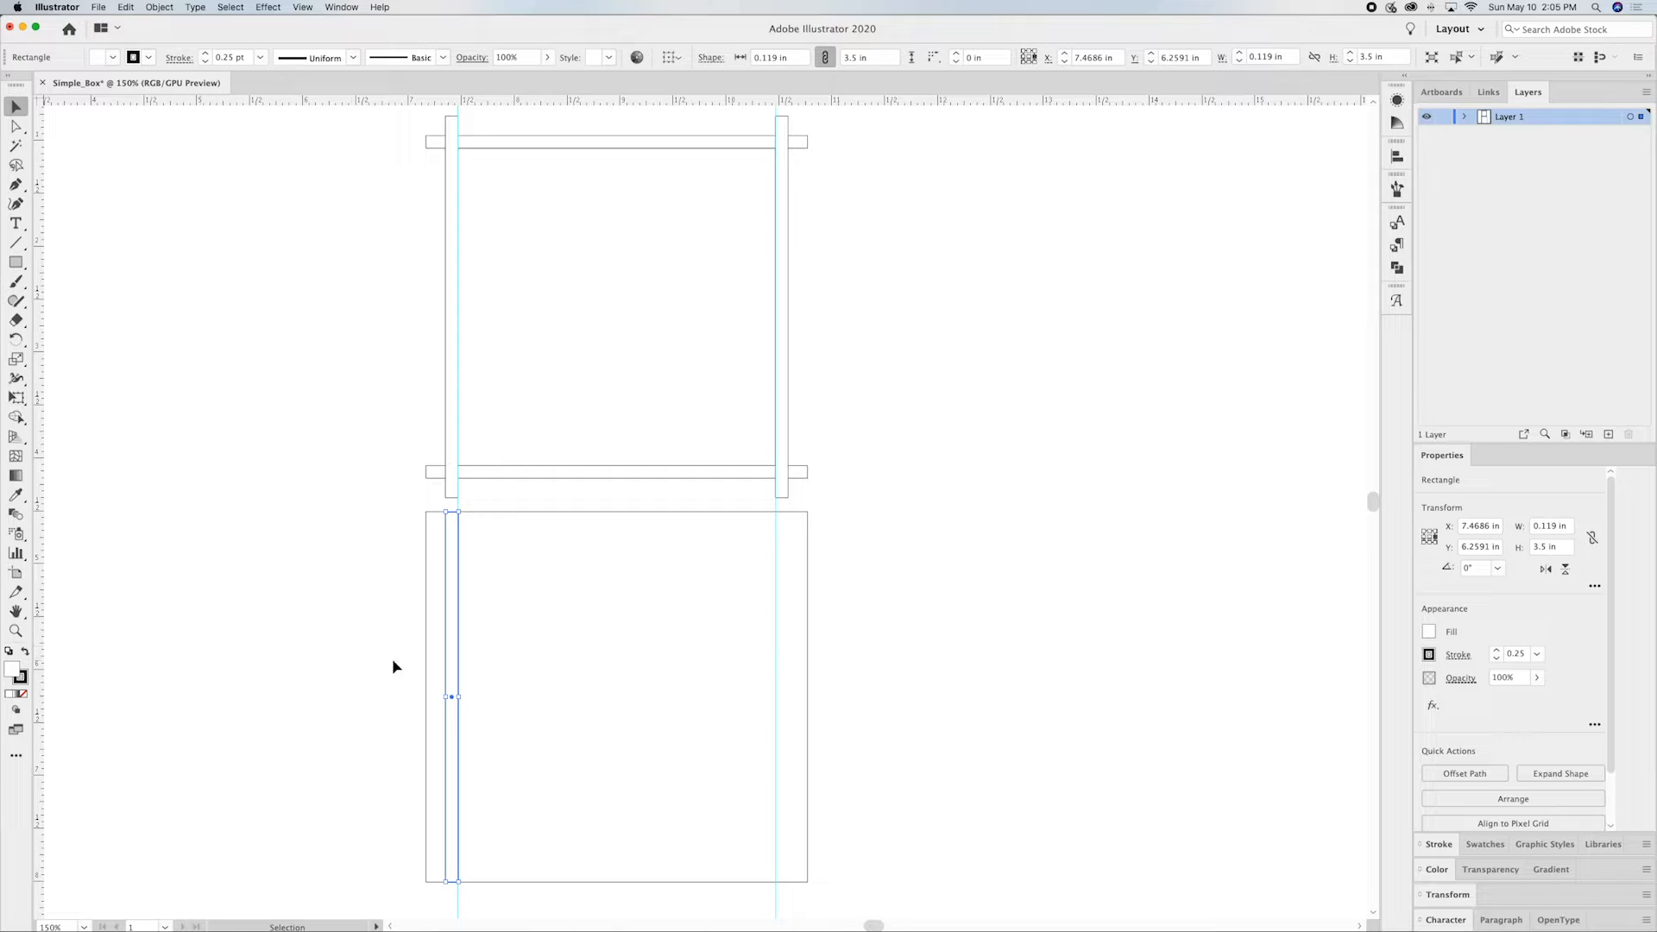
Step: Duplicate the narrow full-height strip in the lower panel across to the right guide, and deselect the copy
{"action": "left_click", "coordinate": [360, 653]}
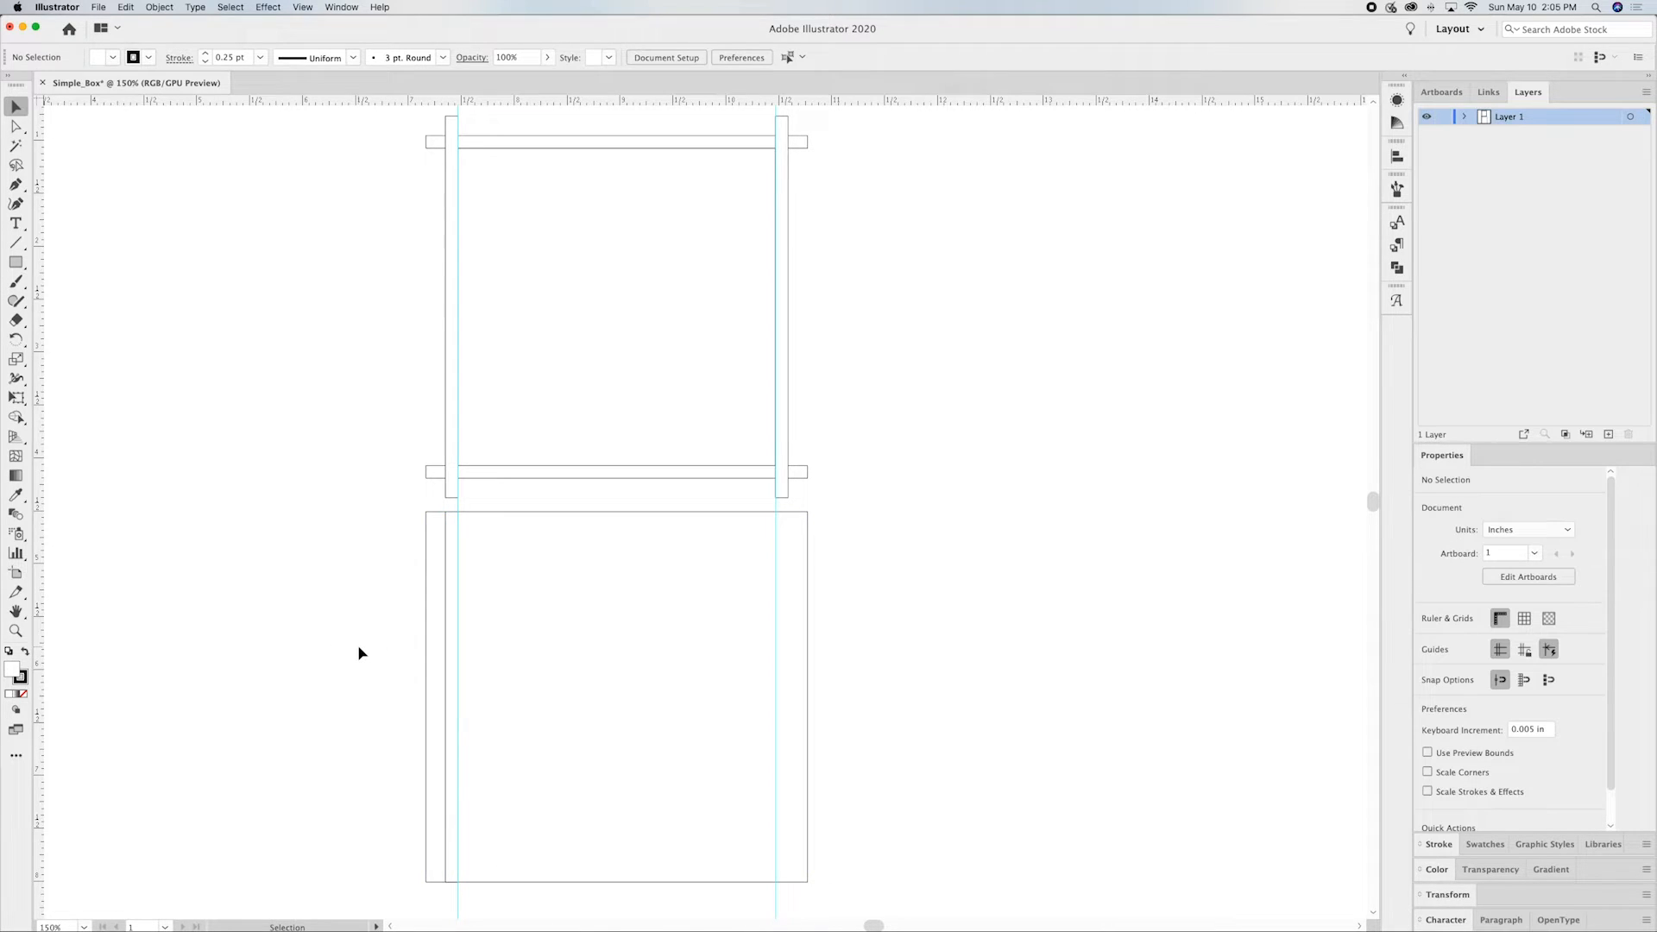
{"action": "left_click", "coordinate": [455, 546]}
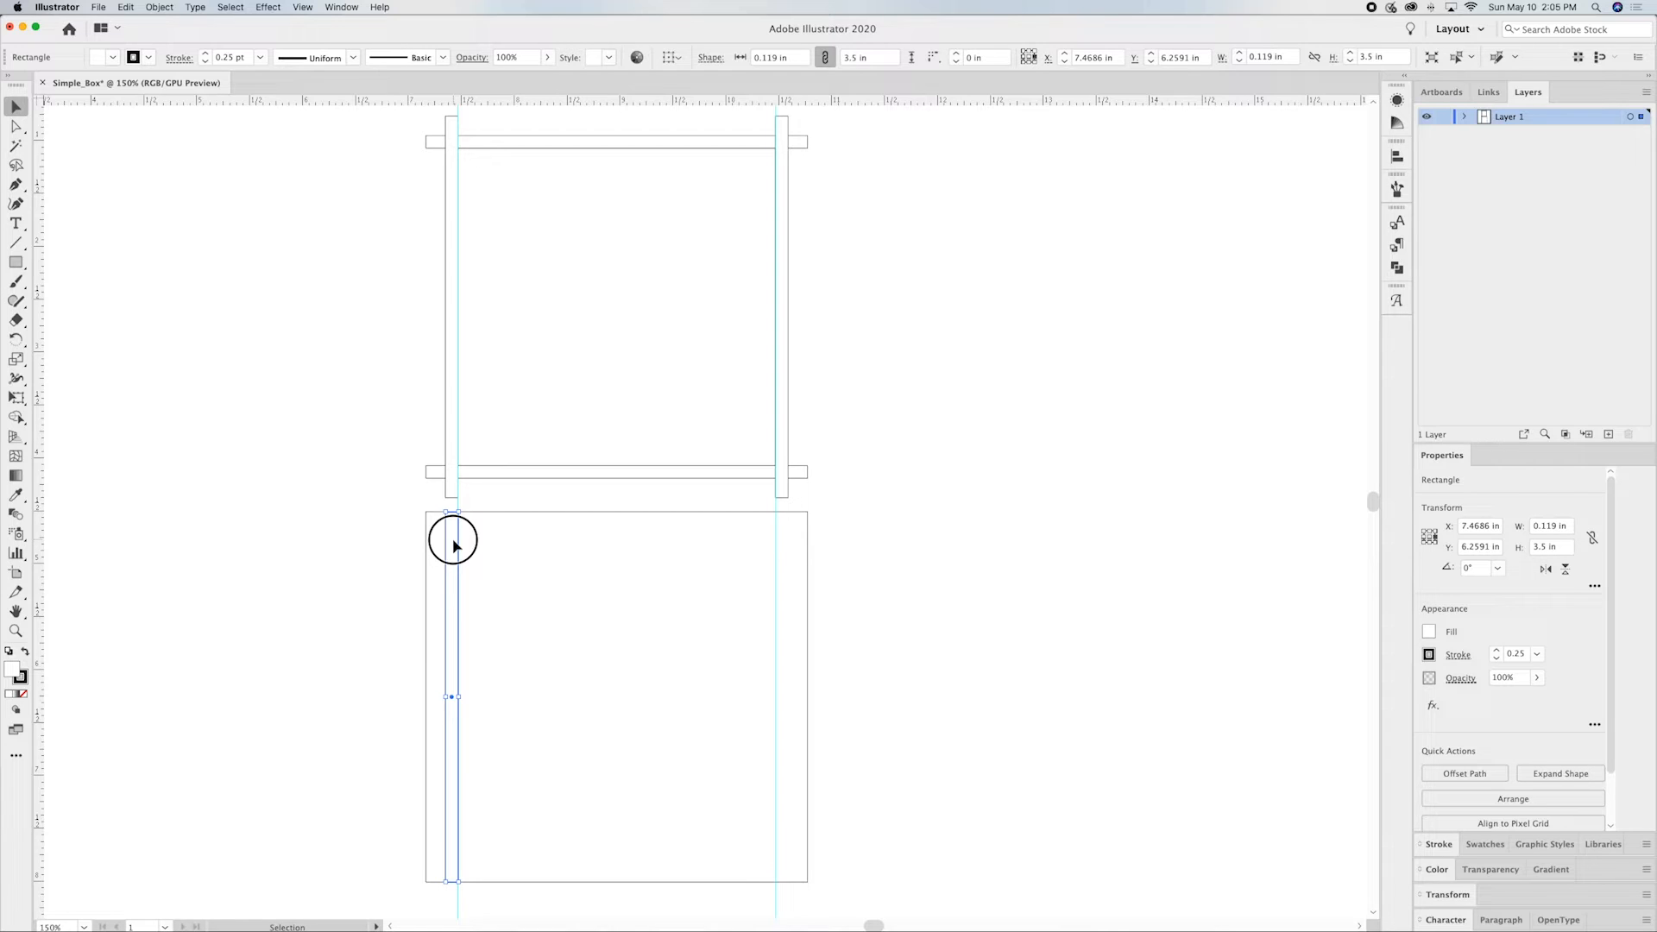
{"action": "left_click_drag", "start_coordinate": [455, 546], "coordinate": [781, 552]}
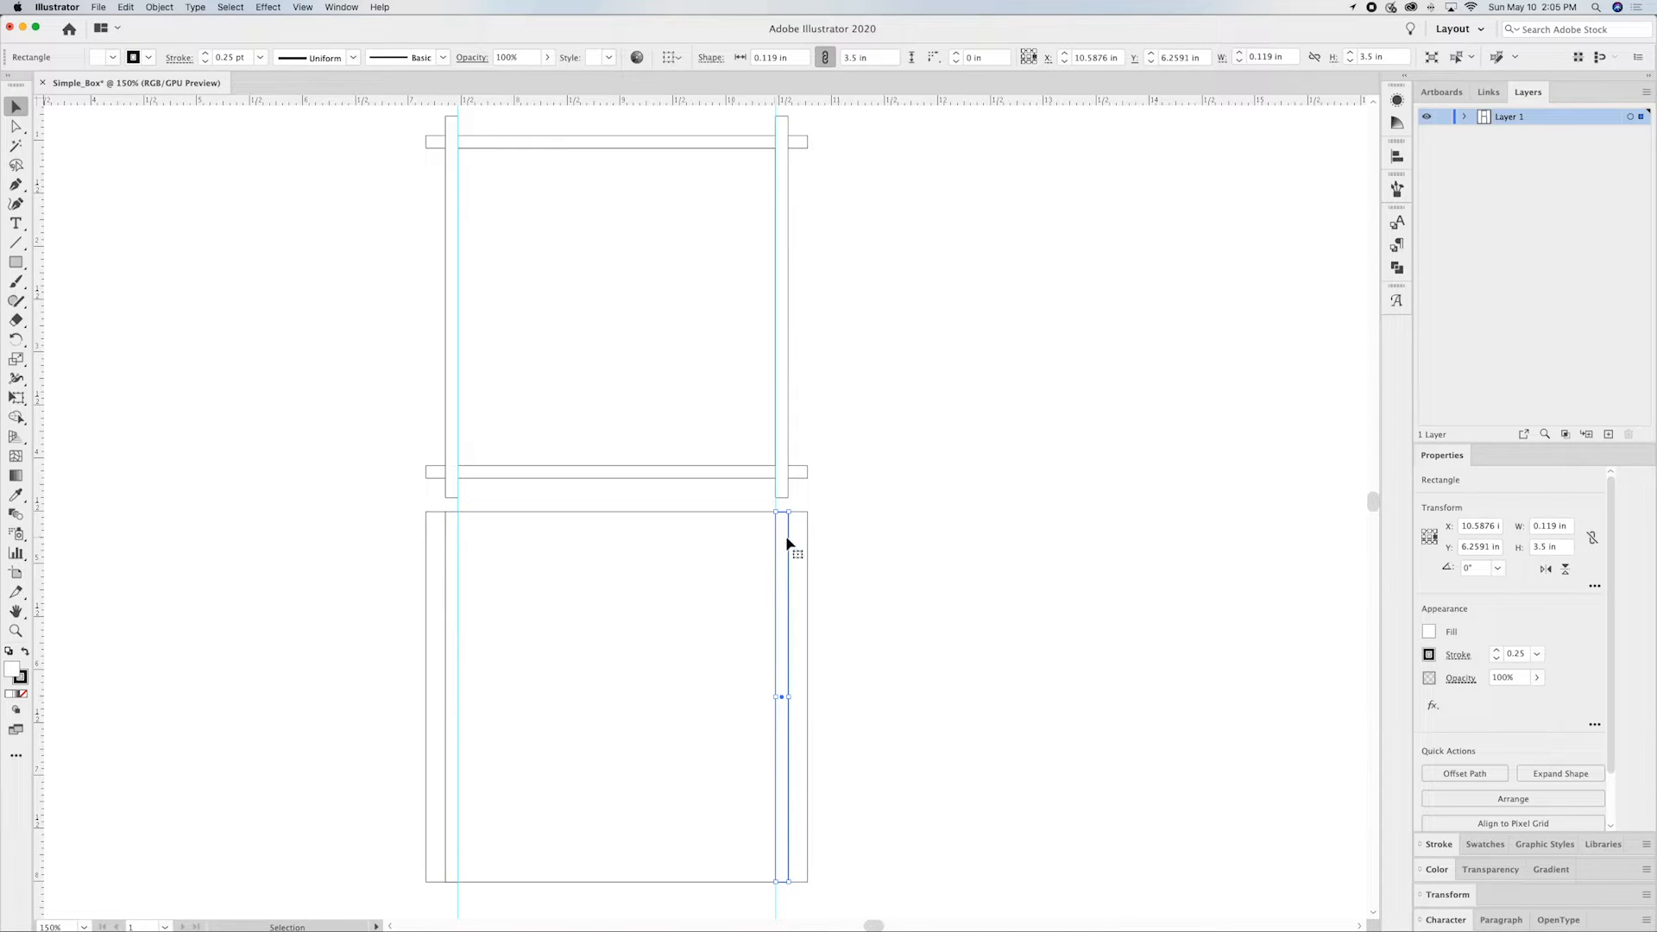
{"action": "left_click", "coordinate": [851, 588]}
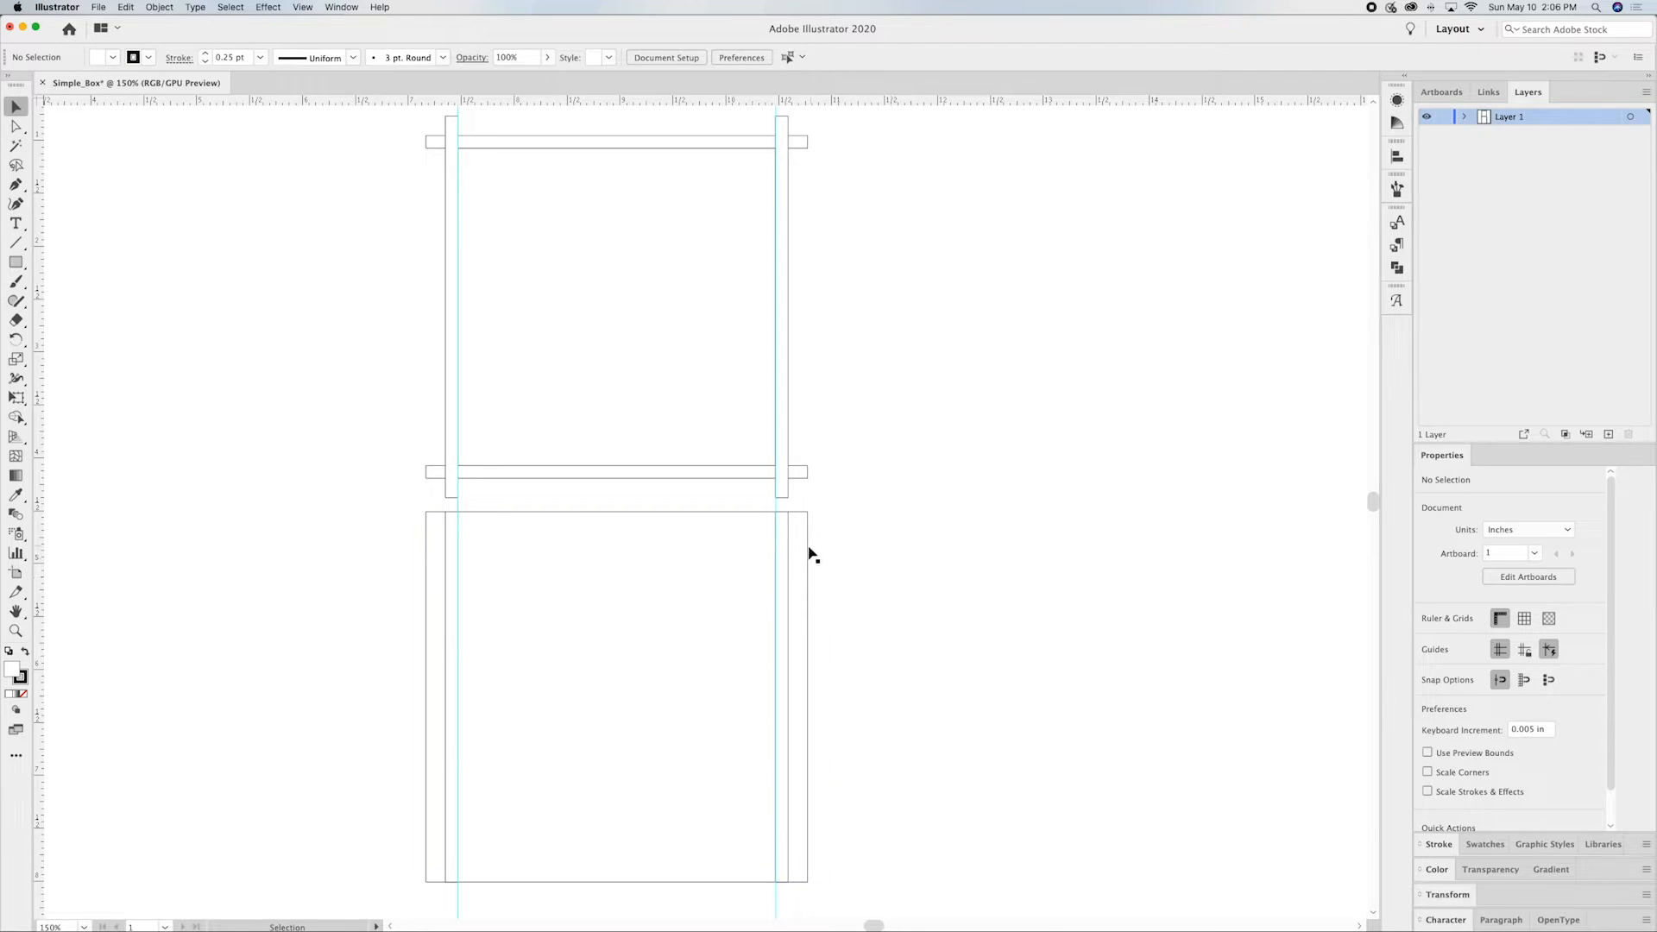
Step: Shorten both narrow strips in the lower panel from their top edge to the panel's midpoint, 1.75 in high, and deselect them
{"action": "left_click", "coordinate": [781, 544]}
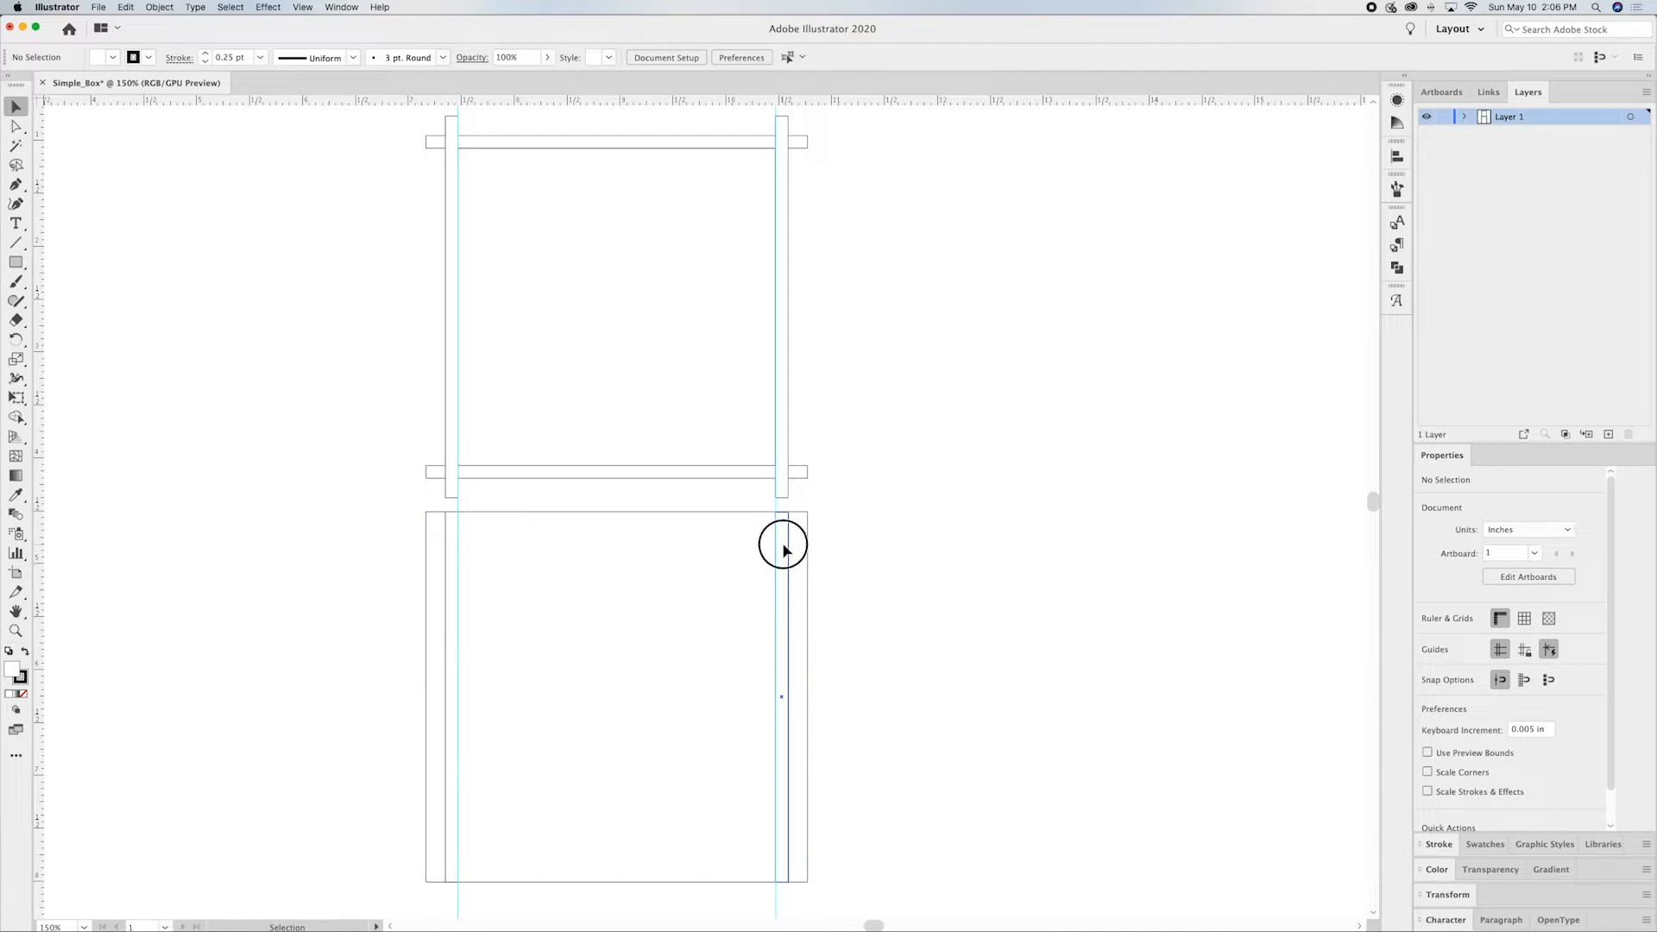
{"action": "left_click", "coordinate": [453, 558], "text": "shift"}
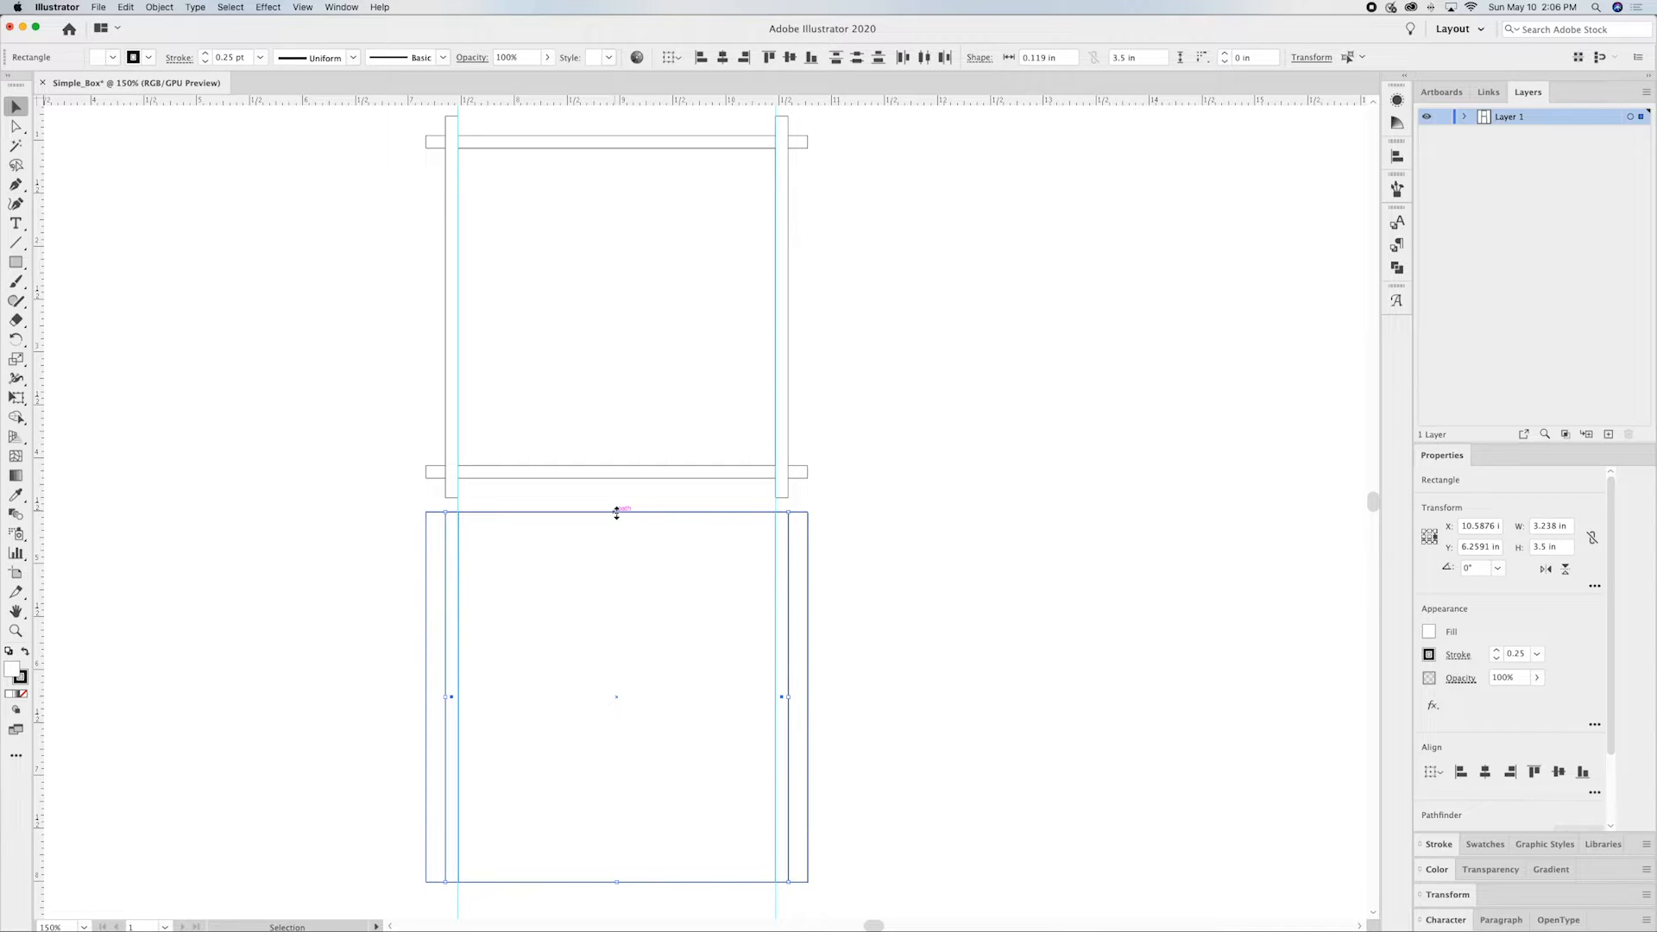
{"action": "left_click_drag", "start_coordinate": [616, 513], "coordinate": [614, 700]}
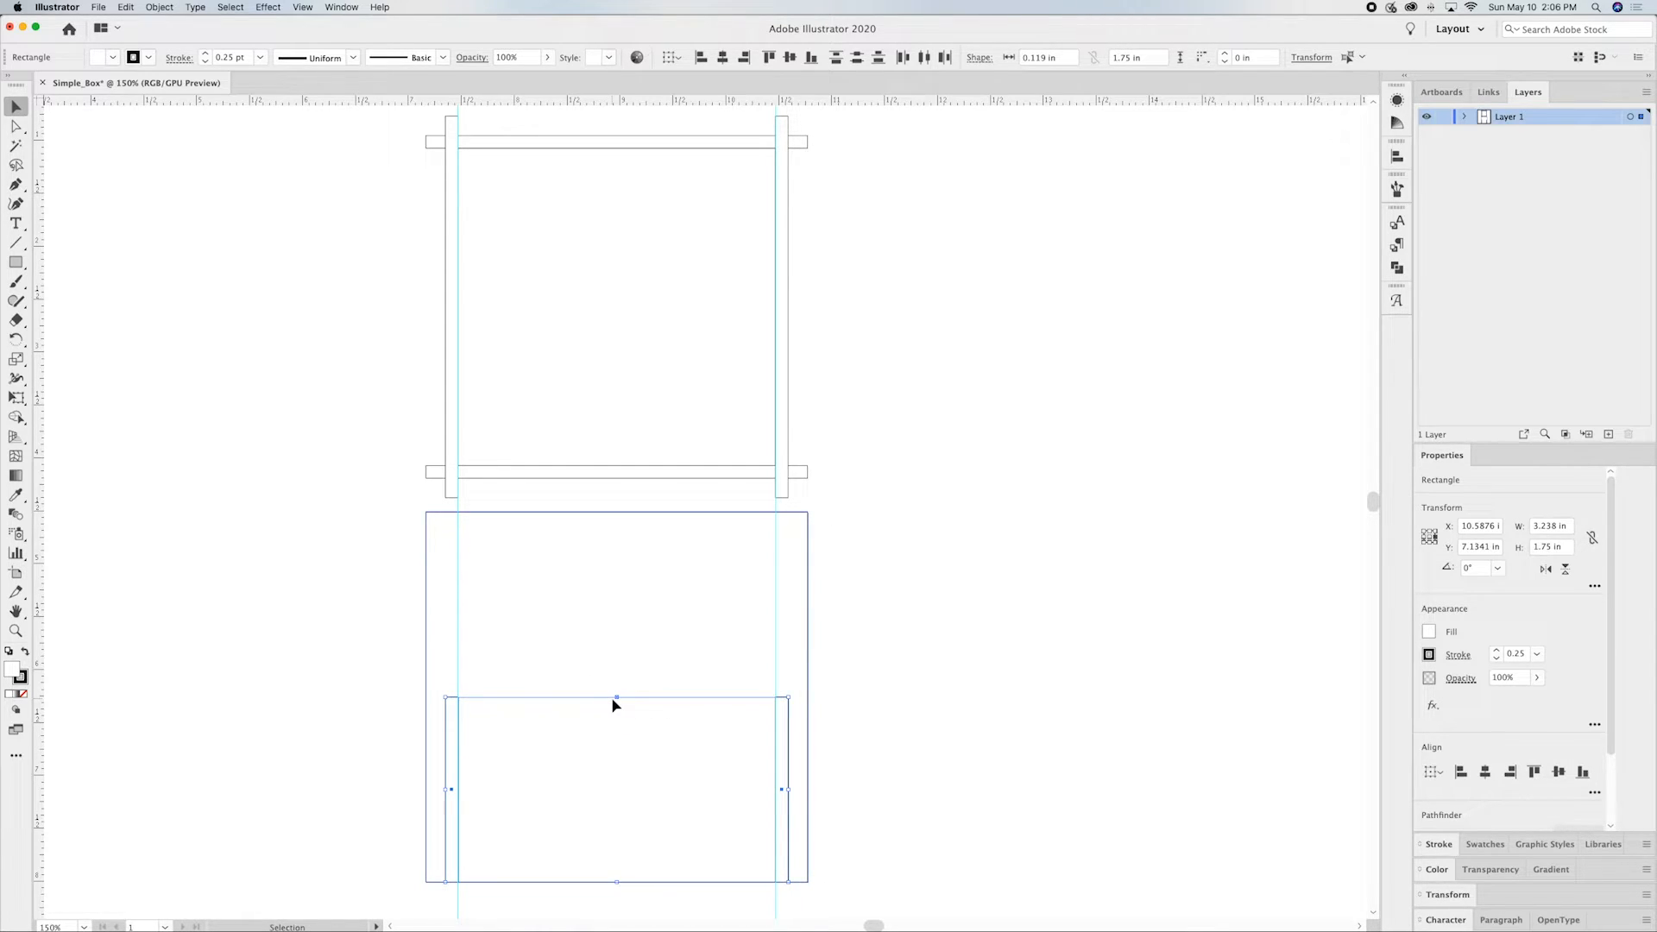
{"action": "left_click", "coordinate": [841, 675]}
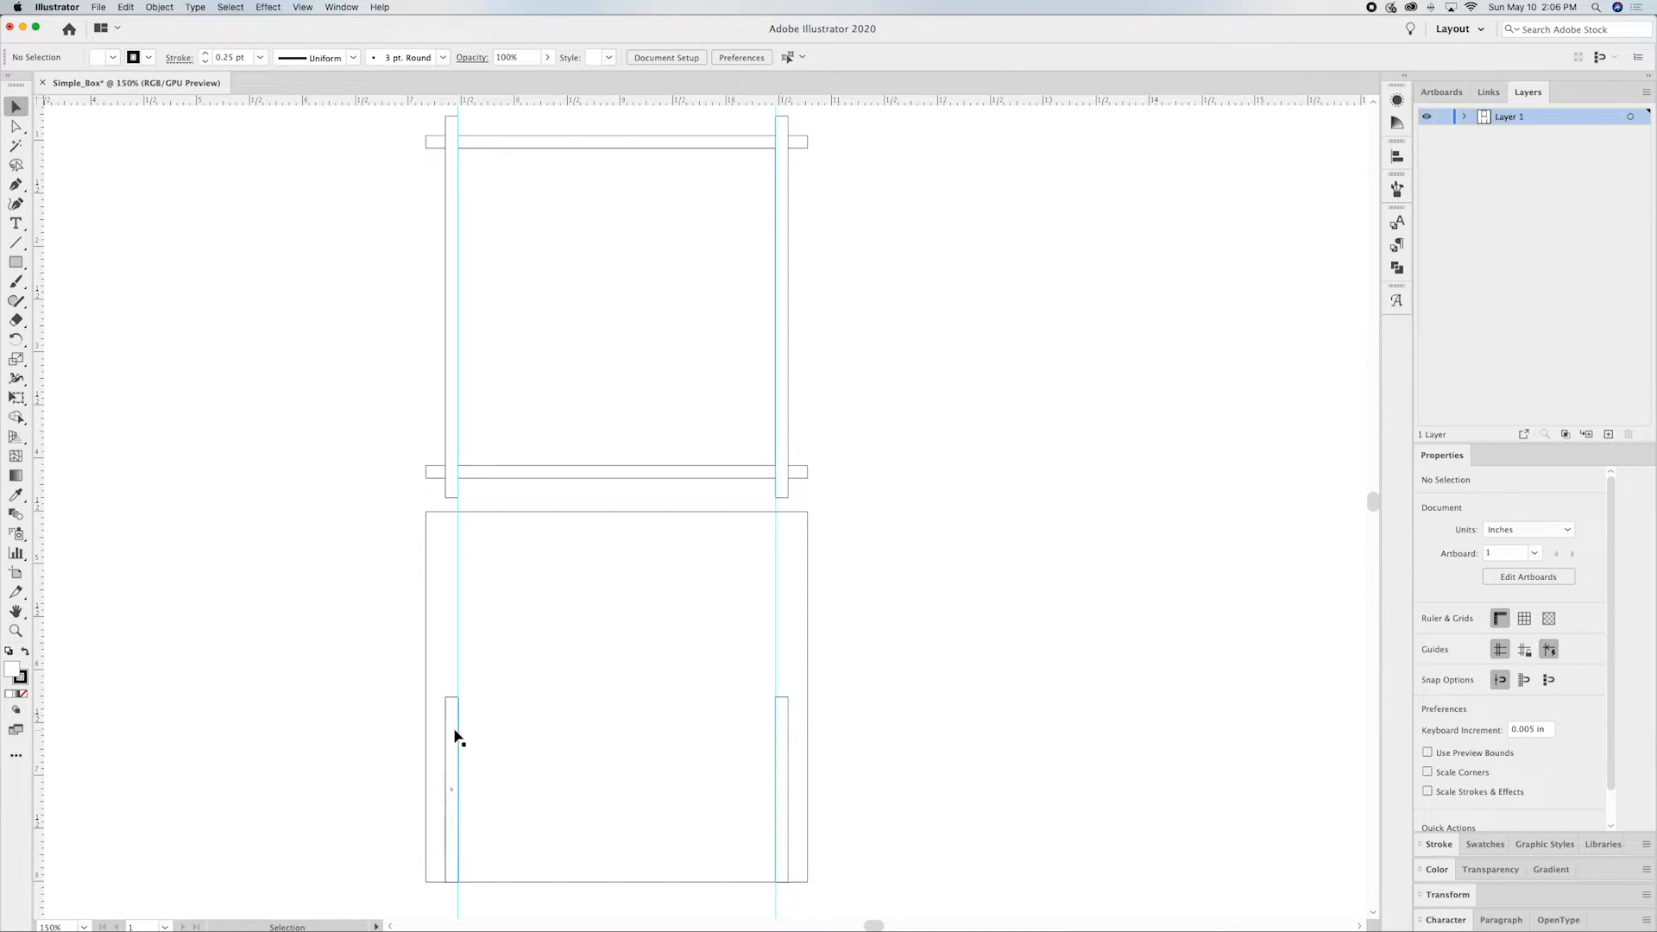
Step: Bring both shortened strips in the lower panel to the front of the stacking order and deselect them
{"action": "left_click", "coordinate": [783, 718]}
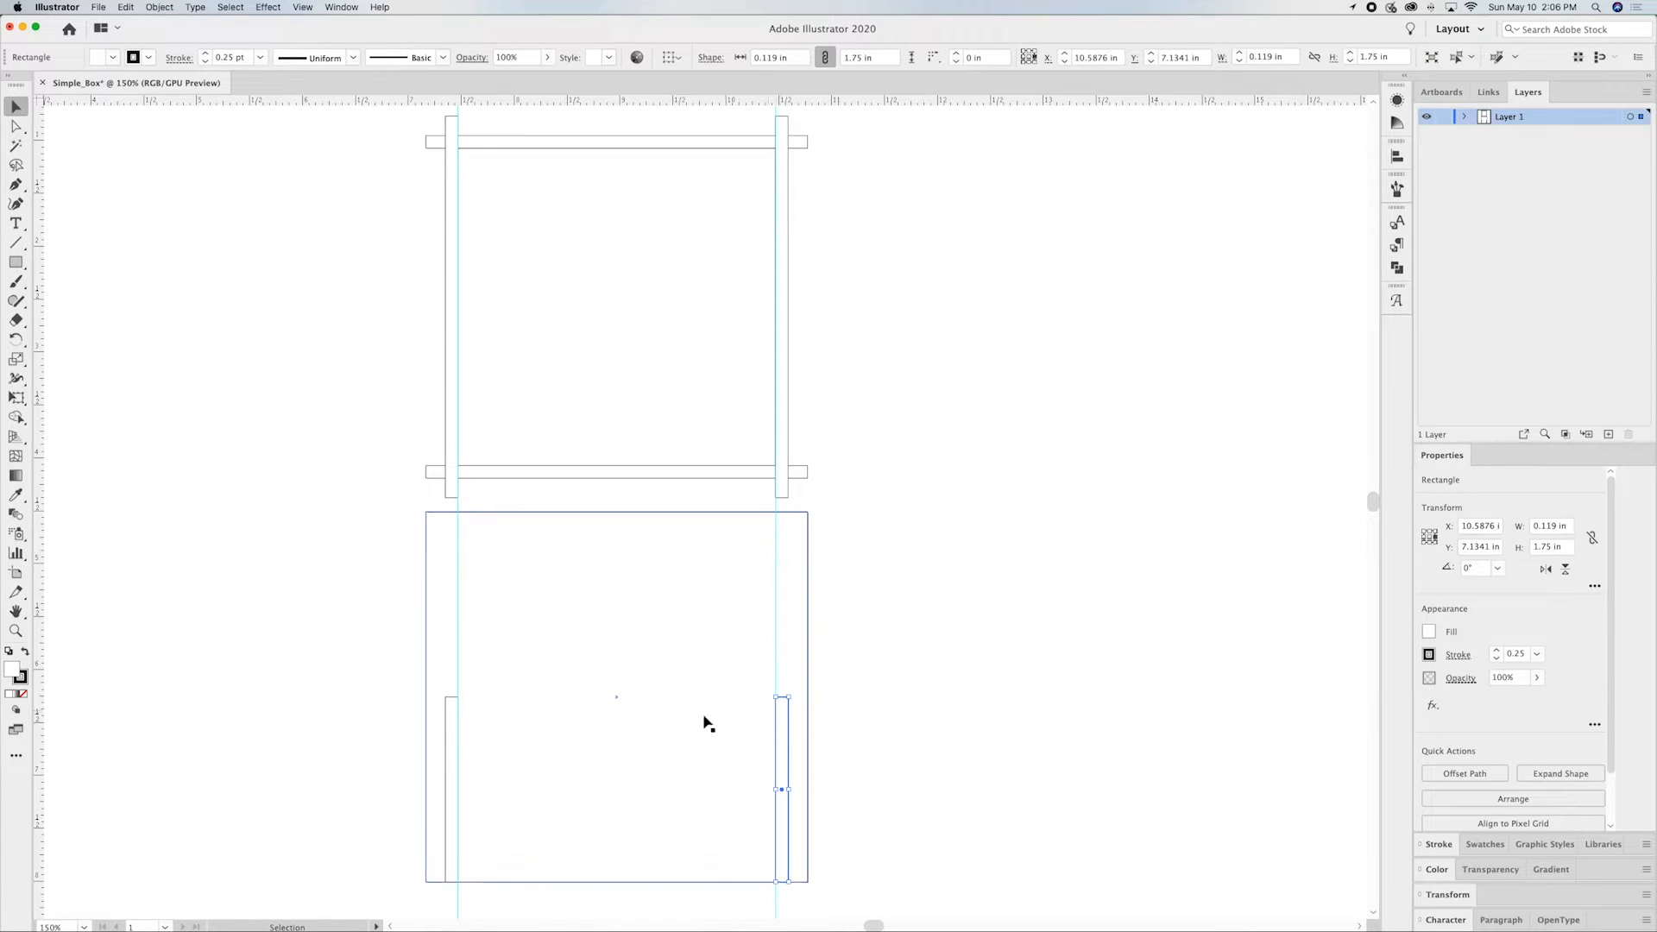
{"action": "left_click", "coordinate": [455, 740], "text": "shift"}
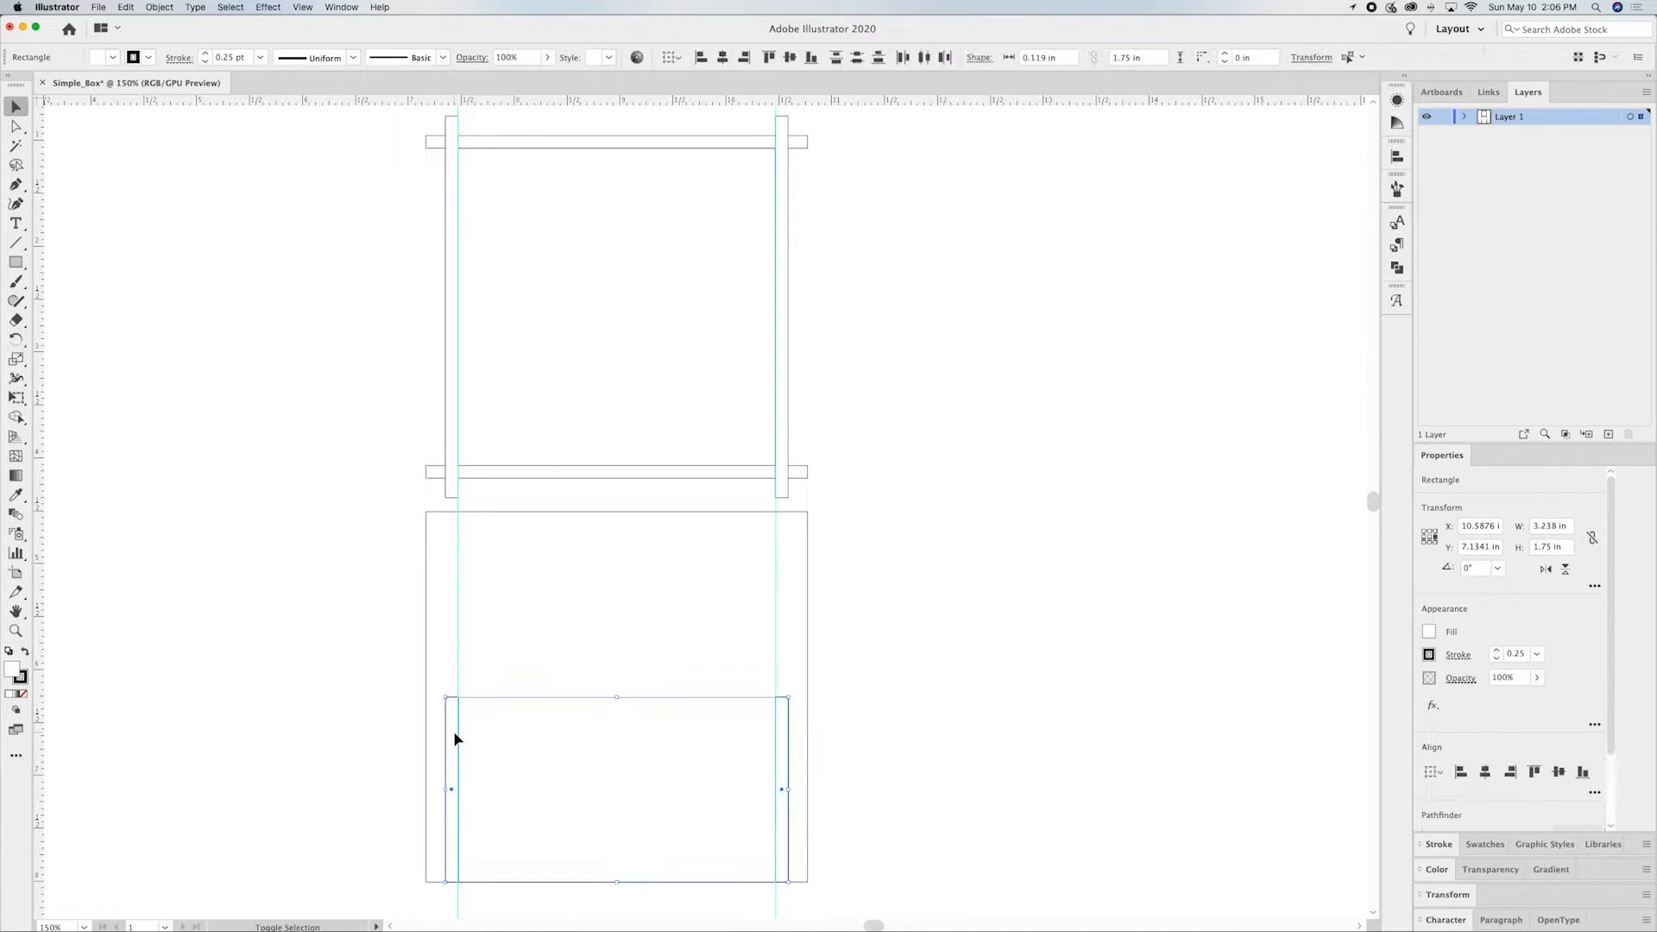
{"action": "right_click", "coordinate": [783, 727]}
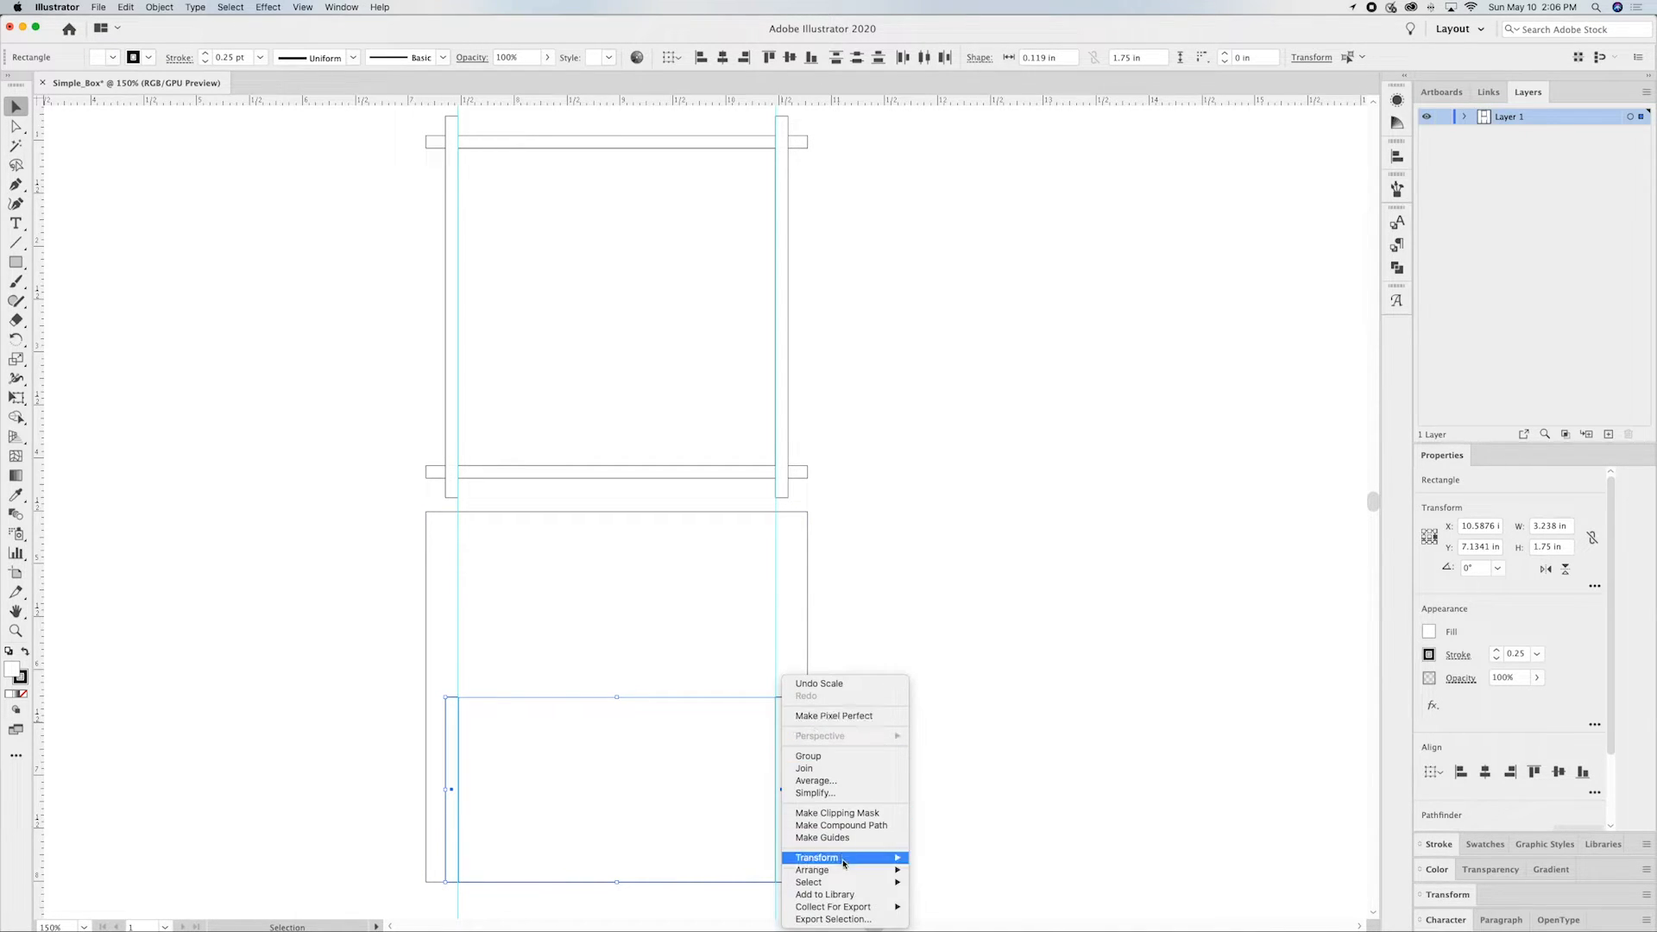
{"action": "left_click", "coordinate": [932, 863]}
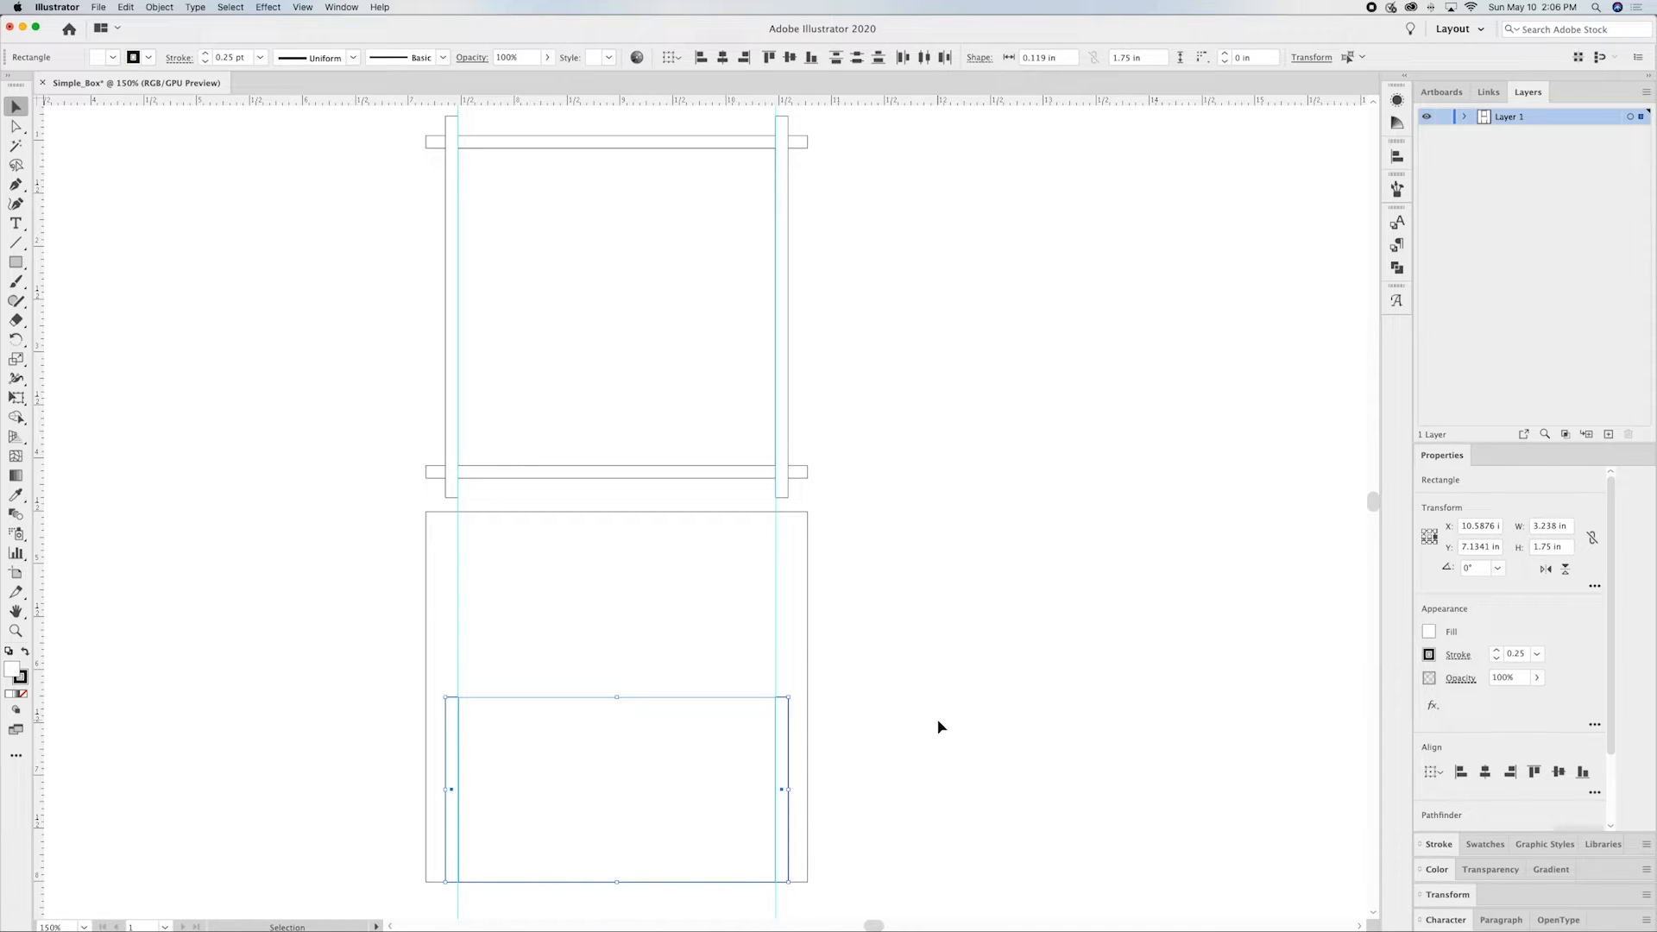
{"action": "left_click", "coordinate": [941, 728]}
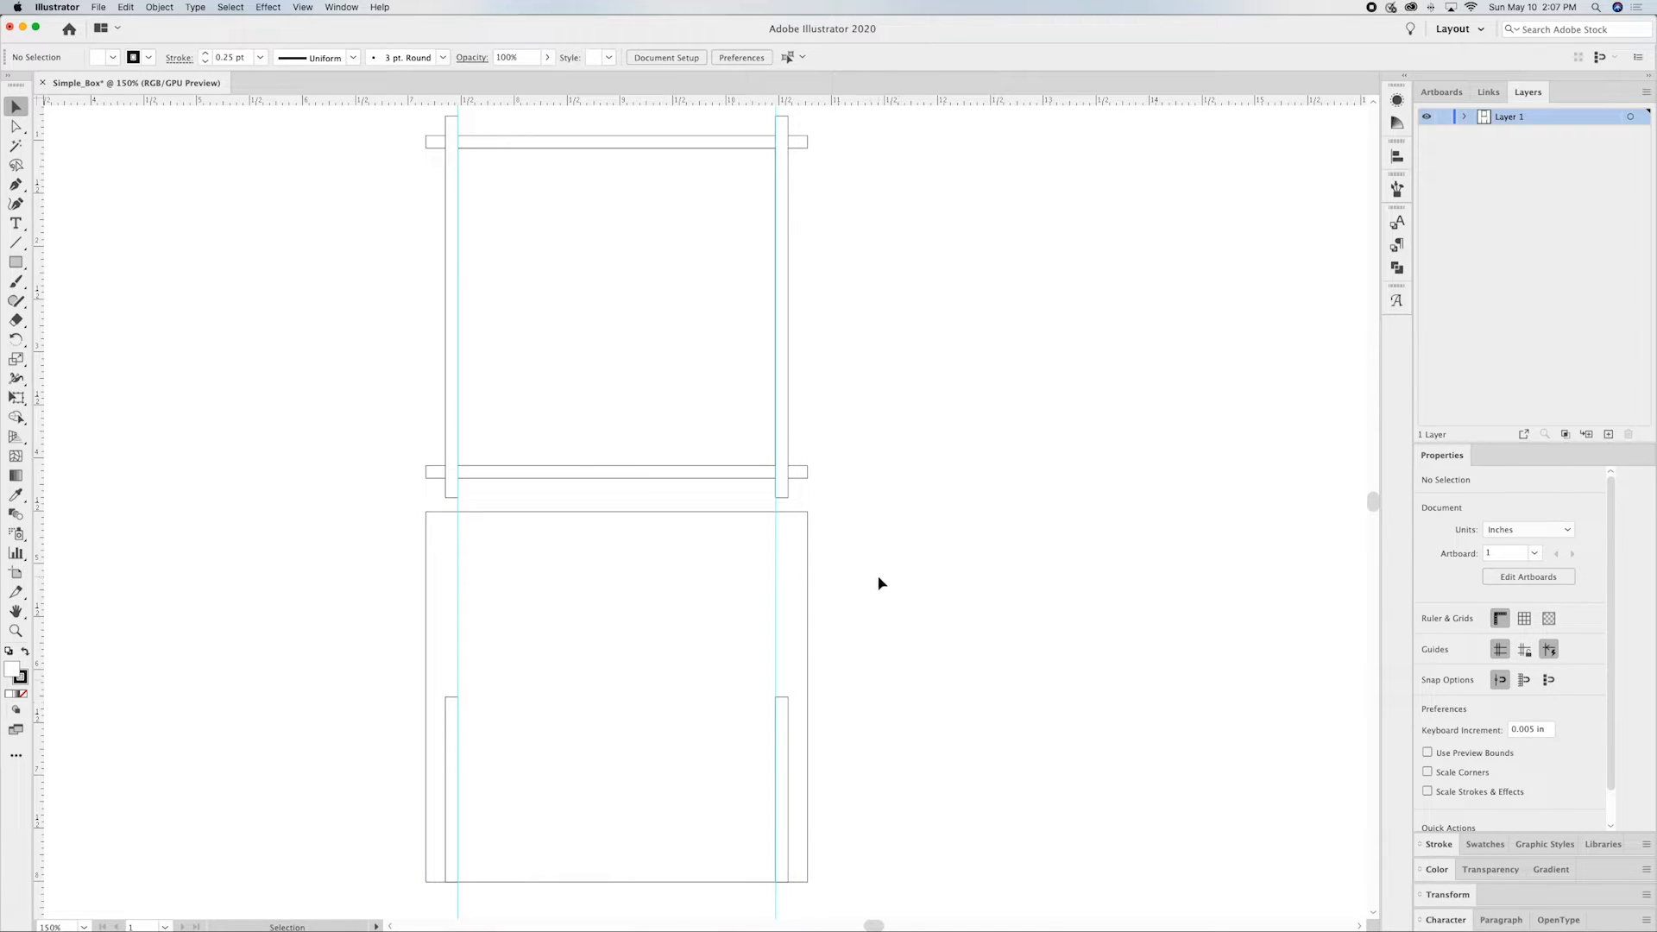
Step: Lock the guides in the document
{"action": "right_click", "coordinate": [890, 511]}
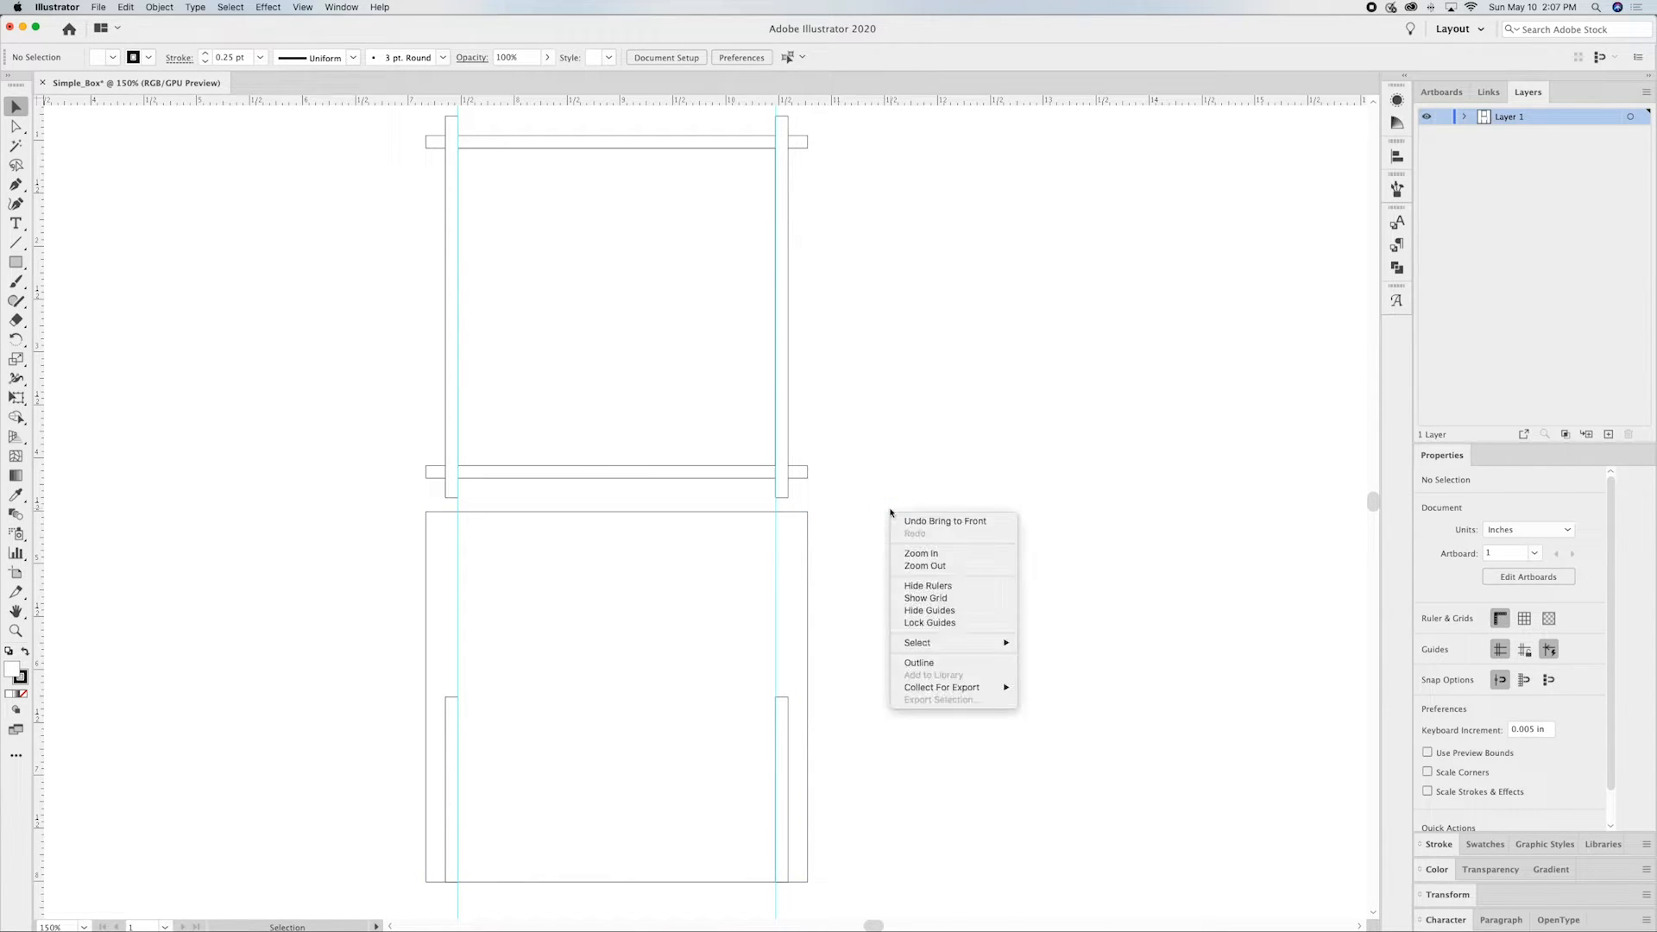
{"action": "left_click", "coordinate": [929, 622]}
{"action": "left_click", "coordinate": [895, 569]}
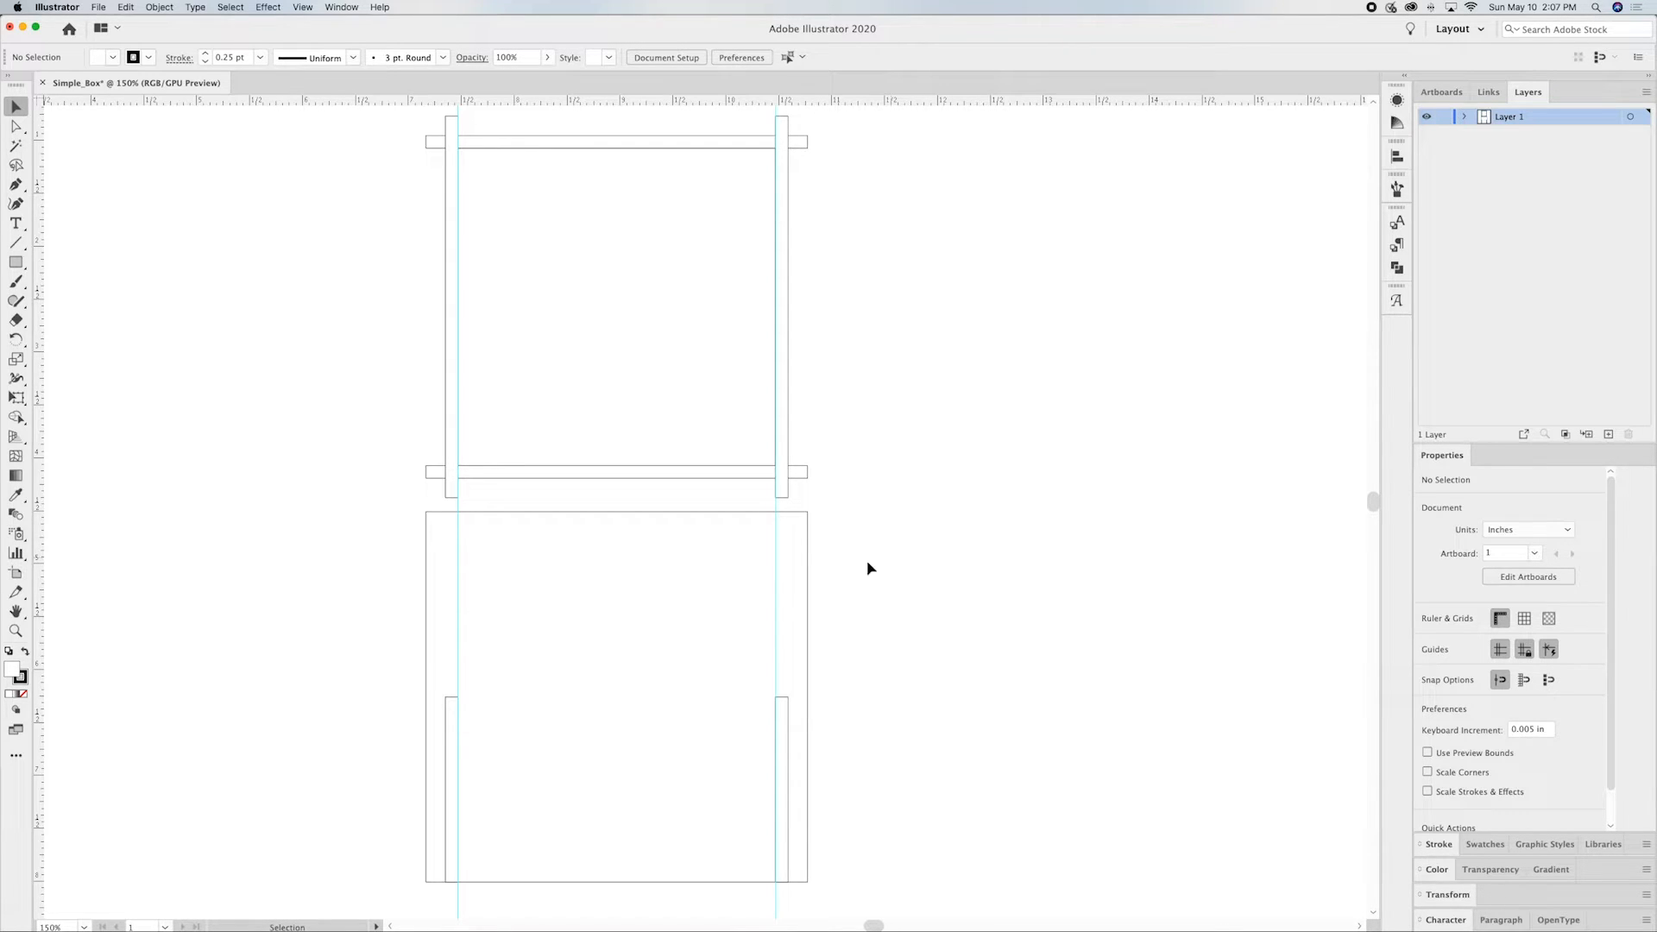
Step: Subtract the two short strips from the lower panel with Minus Front to cut its joint slots, and deselect it
{"action": "left_click", "coordinate": [491, 710]}
{"action": "mouse_move", "coordinate": [491, 710]}
{"action": "left_mouse_down"}
{"action": "mouse_move", "coordinate": [710, 770]}
{"action": "mouse_move", "coordinate": [833, 778]}
{"action": "left_mouse_up"}
{"action": "scroll", "coordinate": [835, 782], "scroll_direction": "right", "scroll_amount": 1}
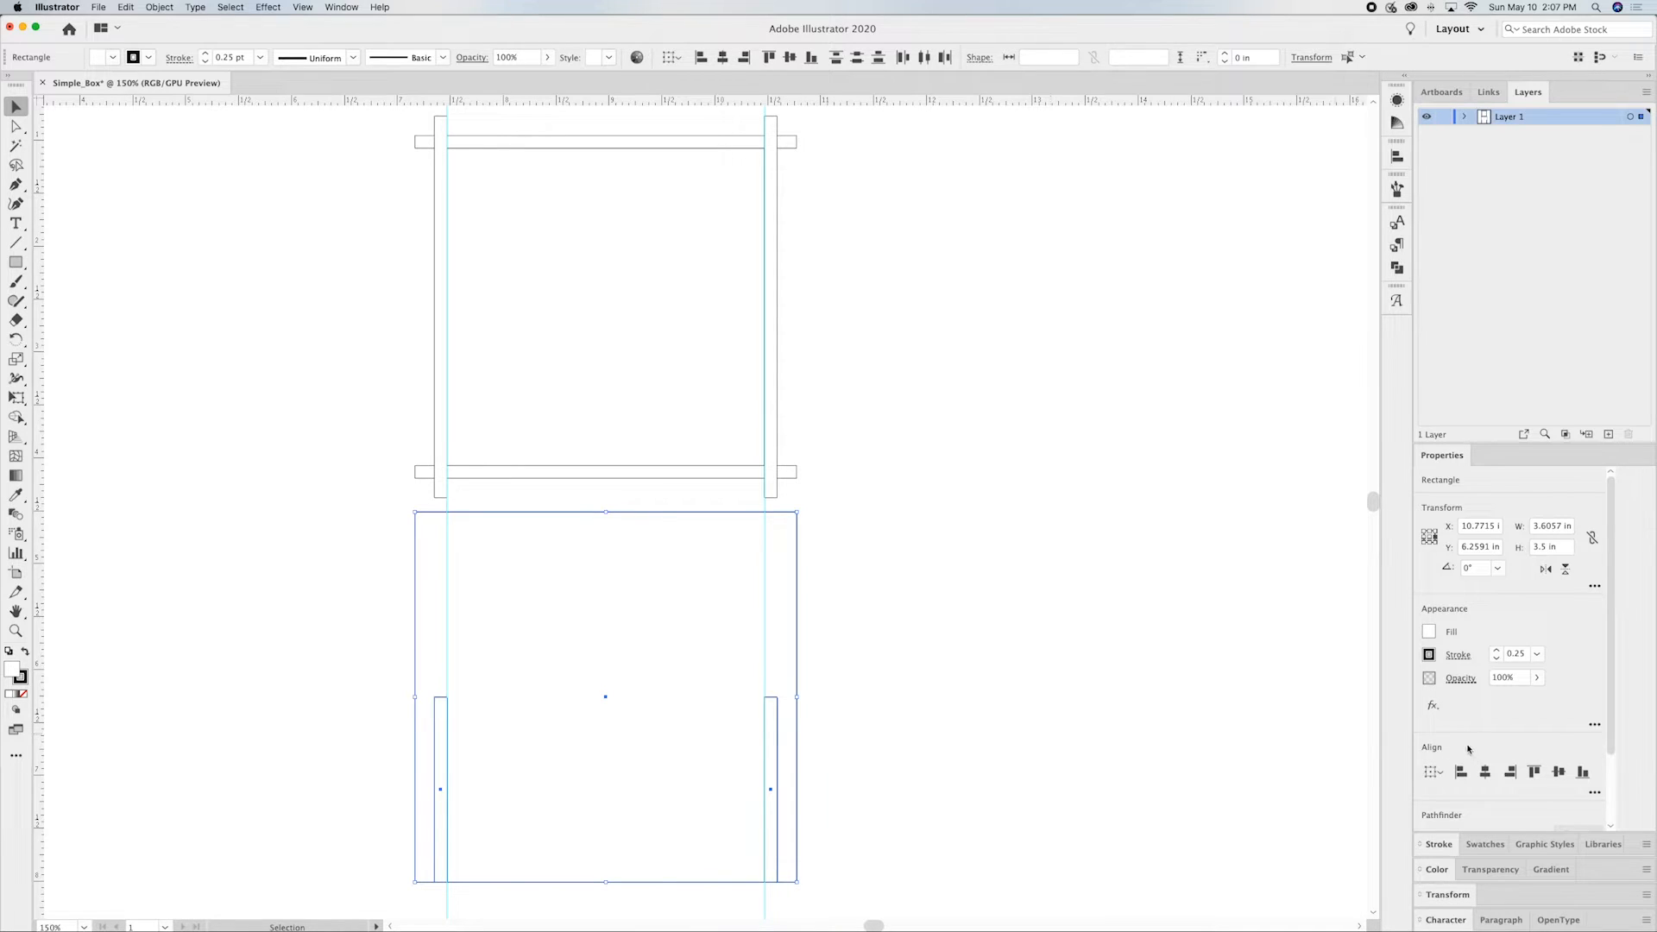
{"action": "scroll", "coordinate": [1483, 691], "scroll_direction": "down", "scroll_amount": 2}
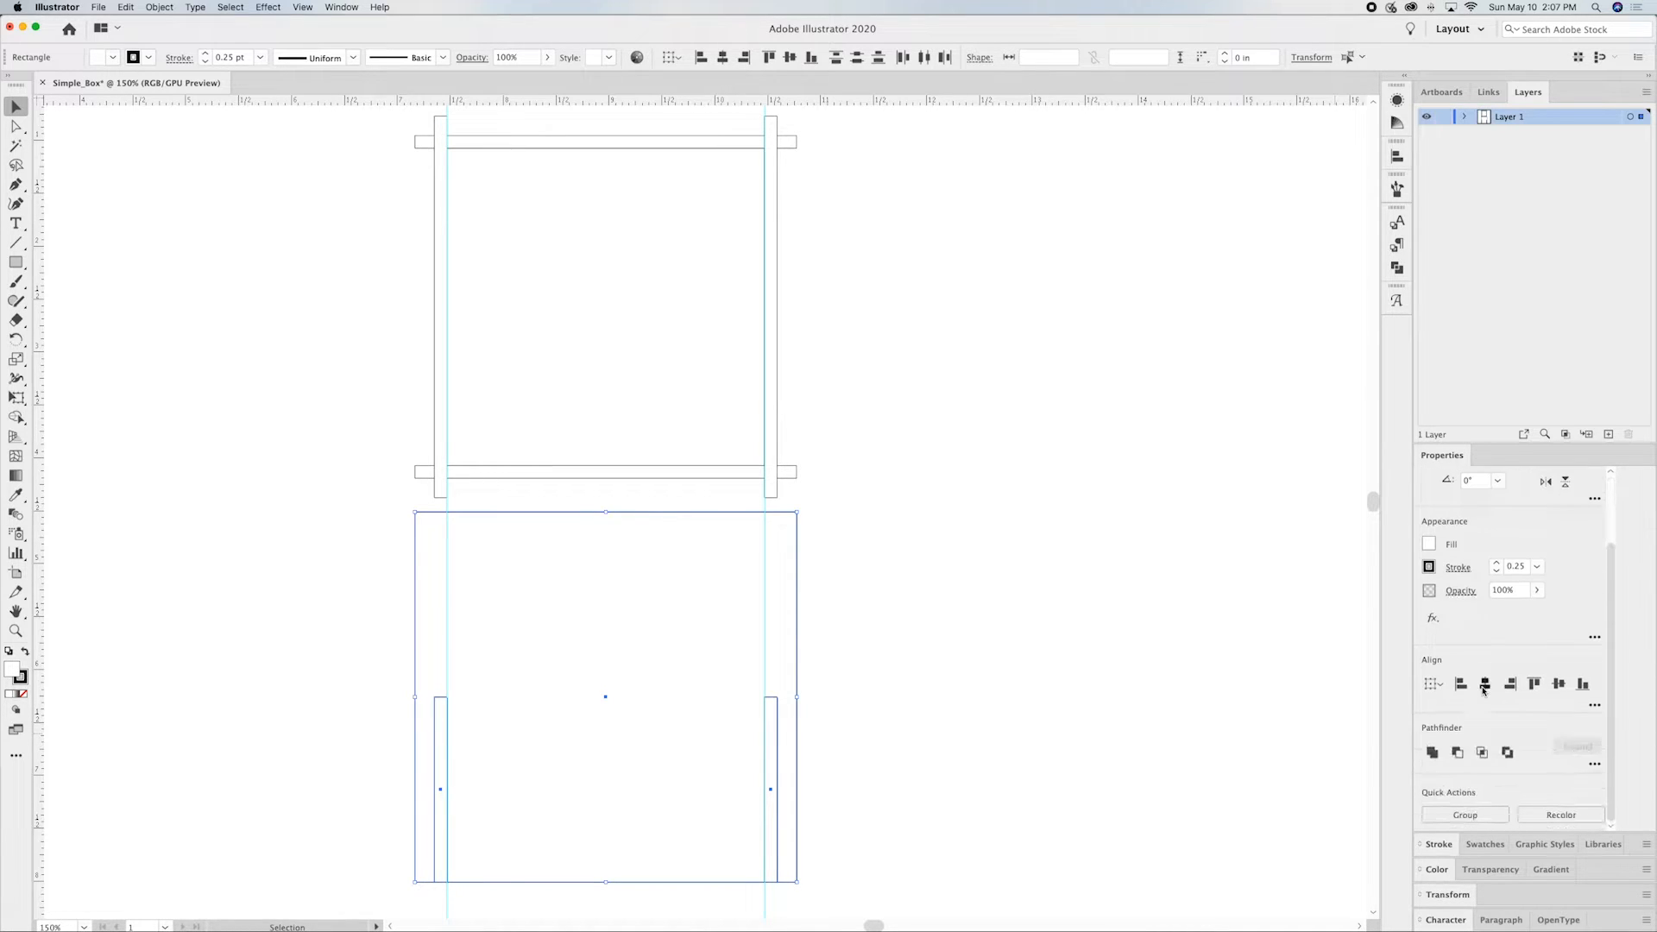
{"action": "left_click", "coordinate": [1458, 754]}
{"action": "left_click", "coordinate": [941, 763]}
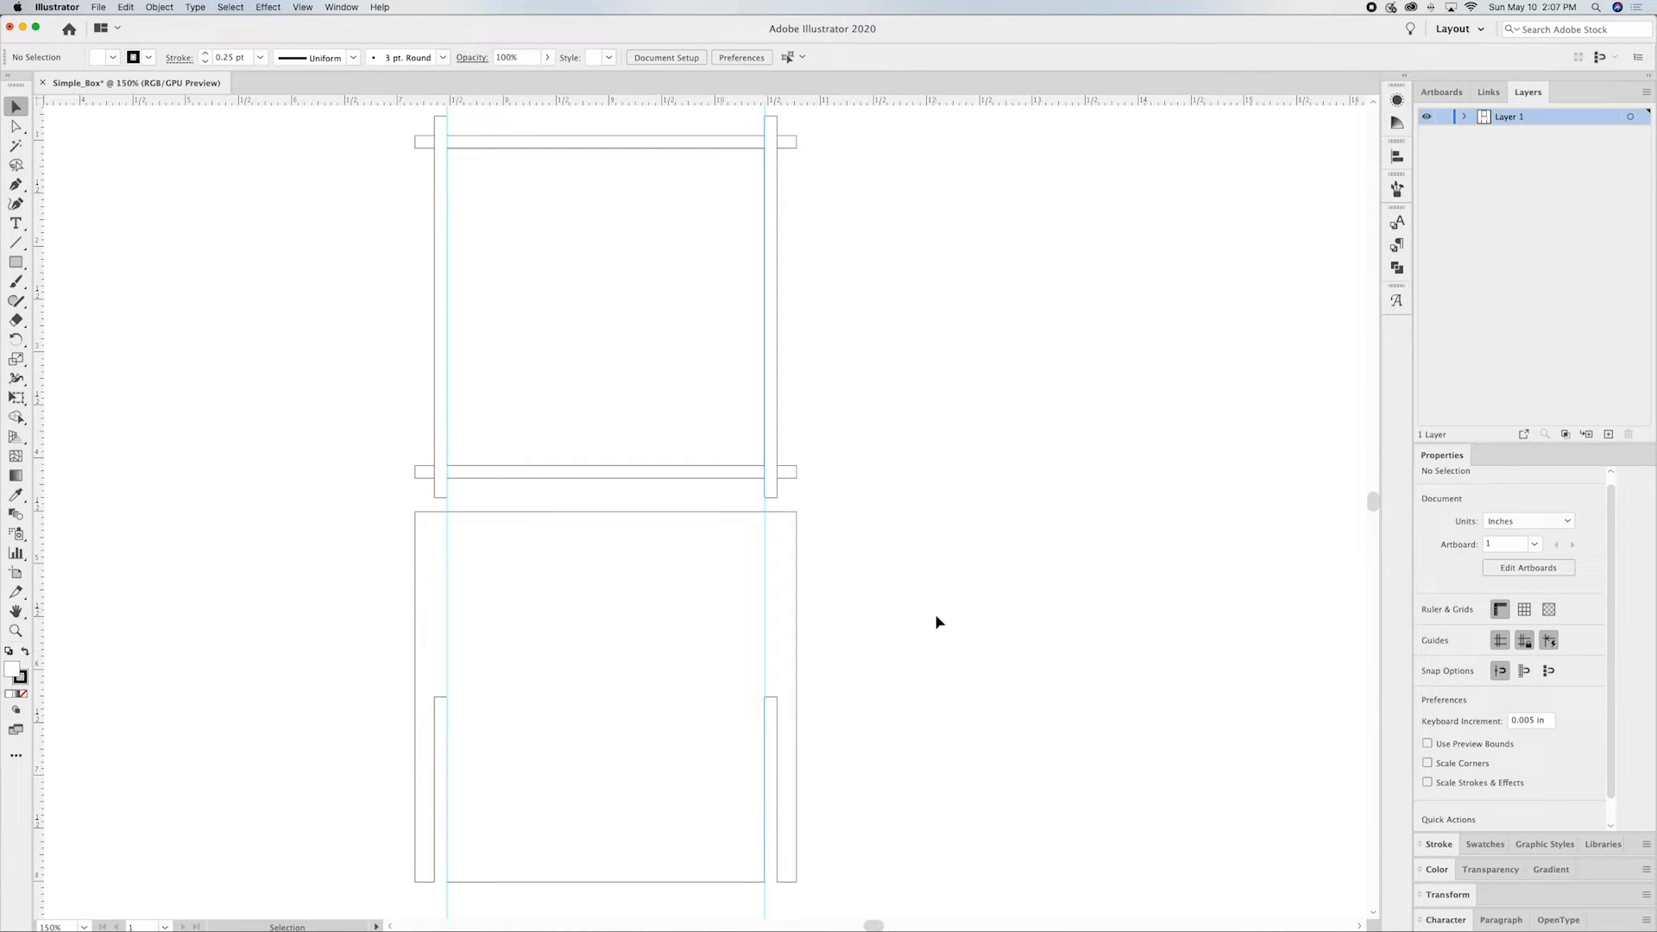
Step: Duplicate the slotted panel about 3.8 in straight to the right, and deselect the copy
{"action": "key", "text": "space"}
{"action": "left_click_drag", "start_coordinate": [992, 681], "coordinate": [714, 661]}
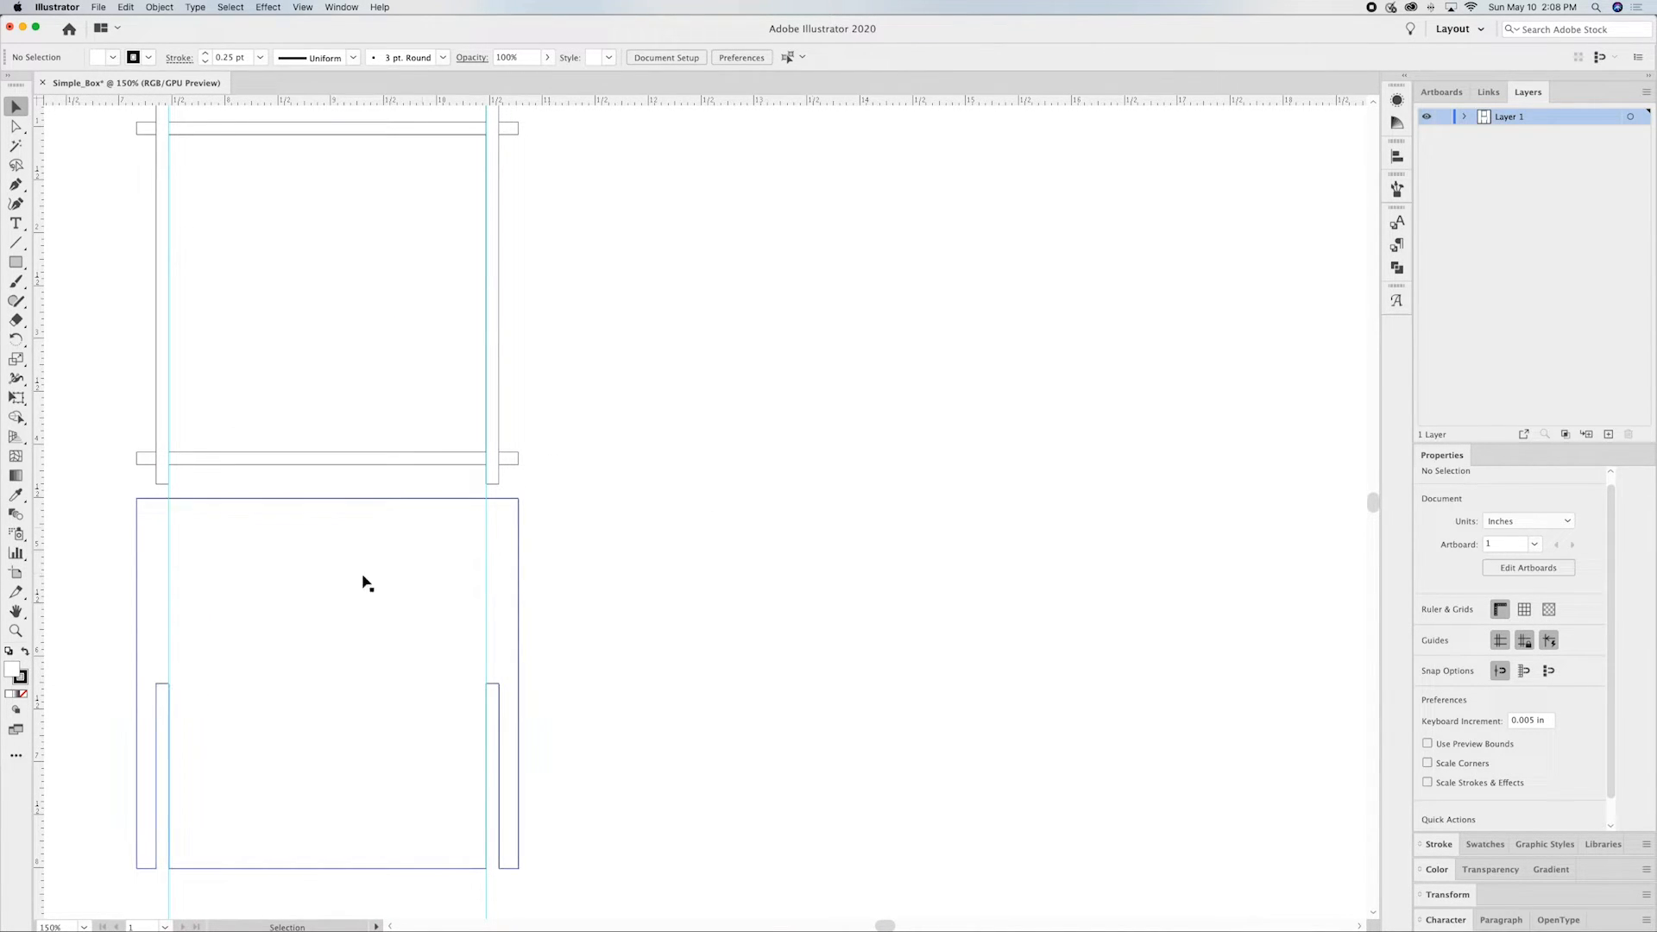
{"action": "left_click", "coordinate": [361, 604]}
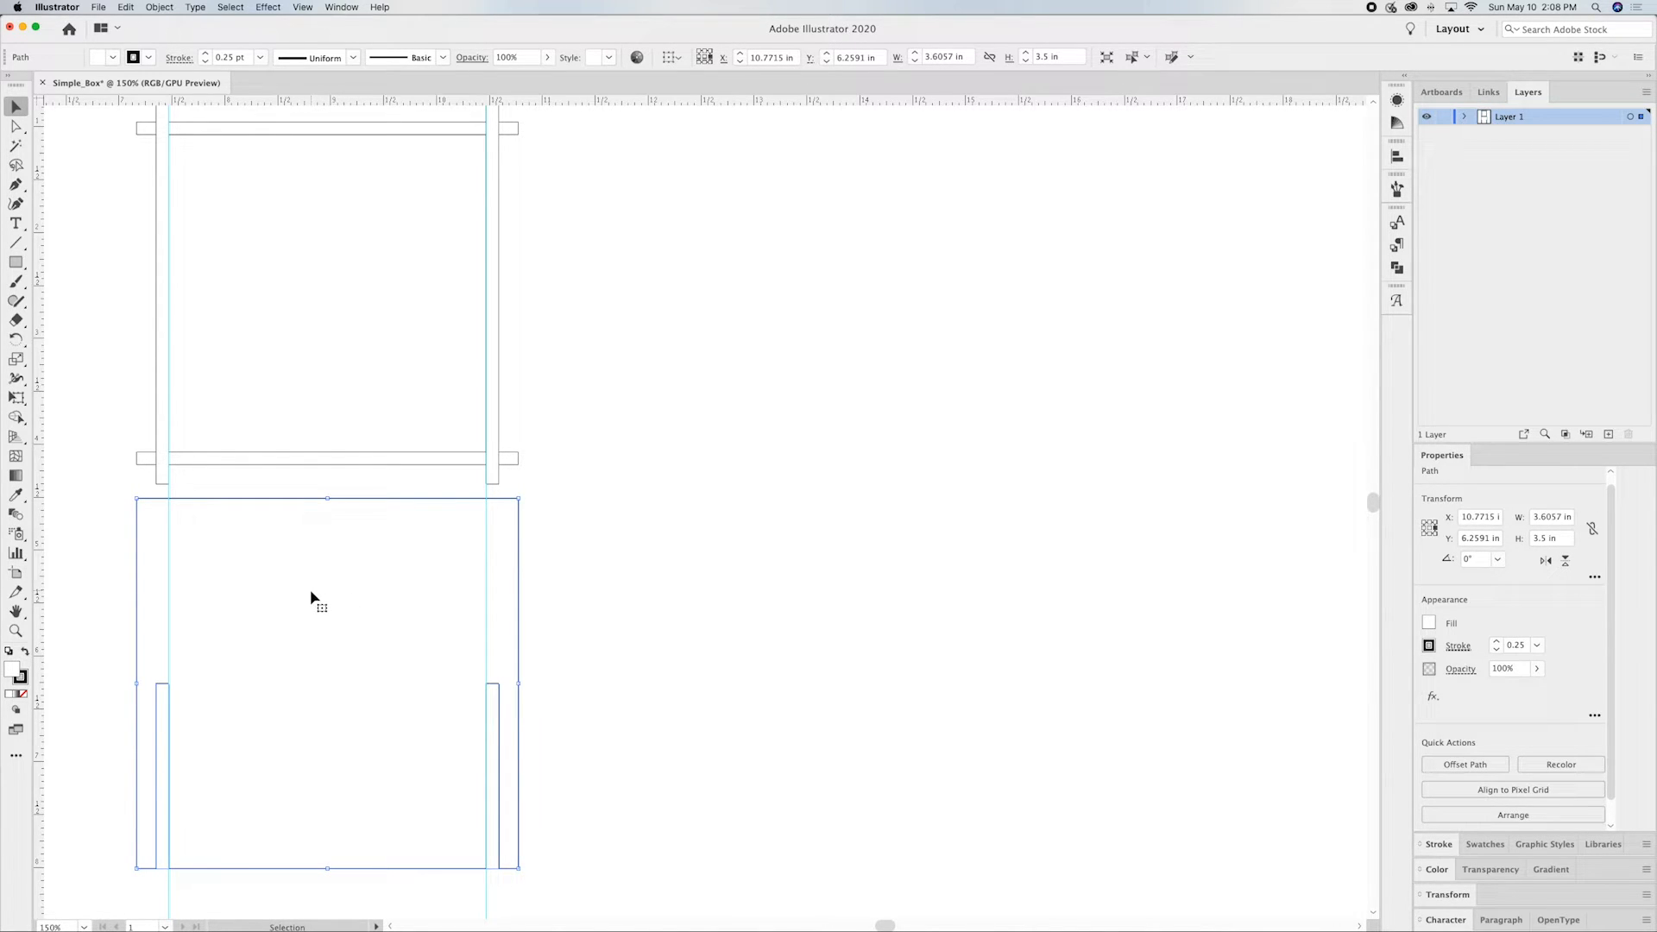
{"action": "left_click_drag", "start_coordinate": [312, 597], "coordinate": [714, 601]}
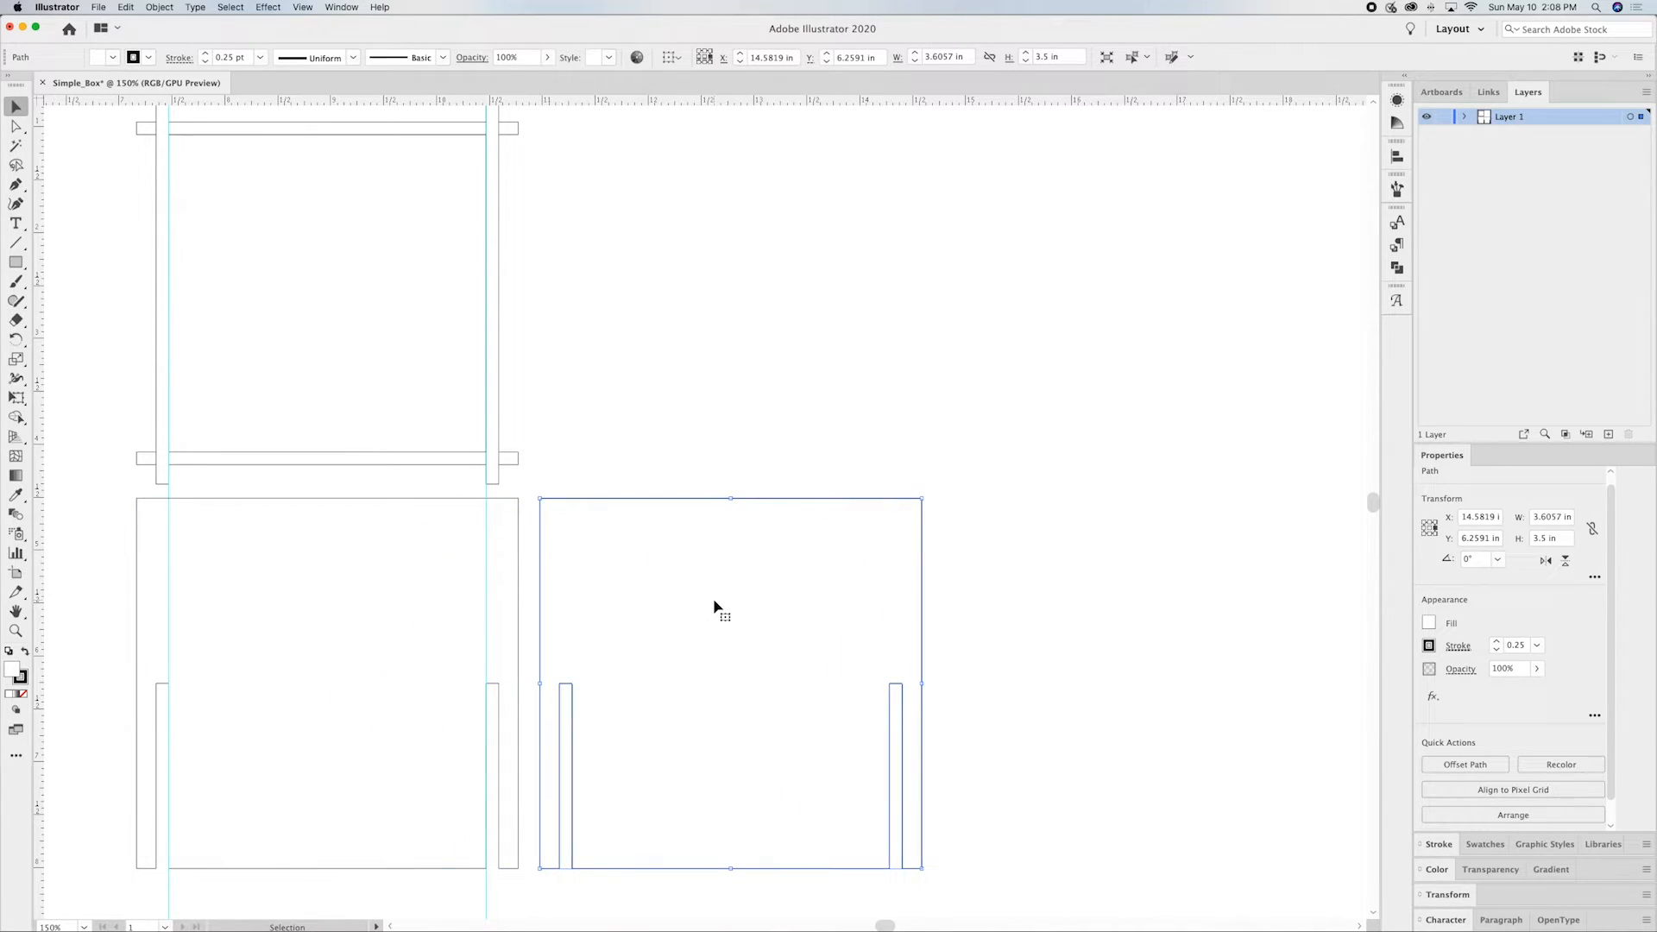
{"action": "left_click", "coordinate": [942, 371]}
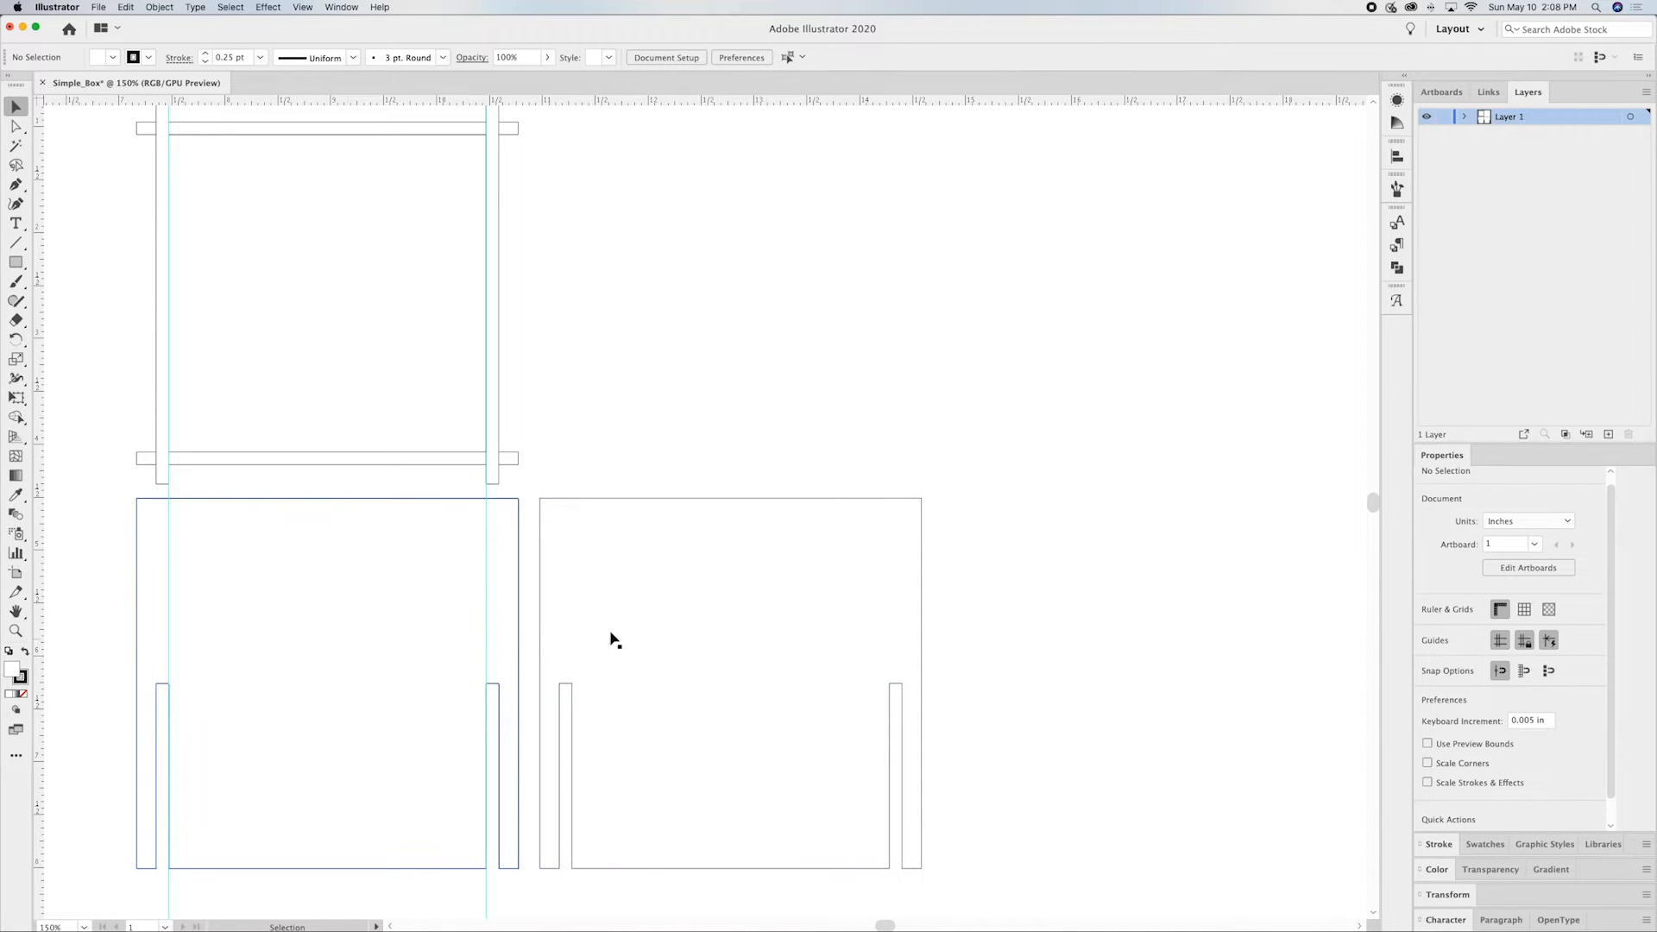
Step: Flip the right-hand slotted panel vertically so its slots open at the top, and deselect it
{"action": "left_click", "coordinate": [725, 627]}
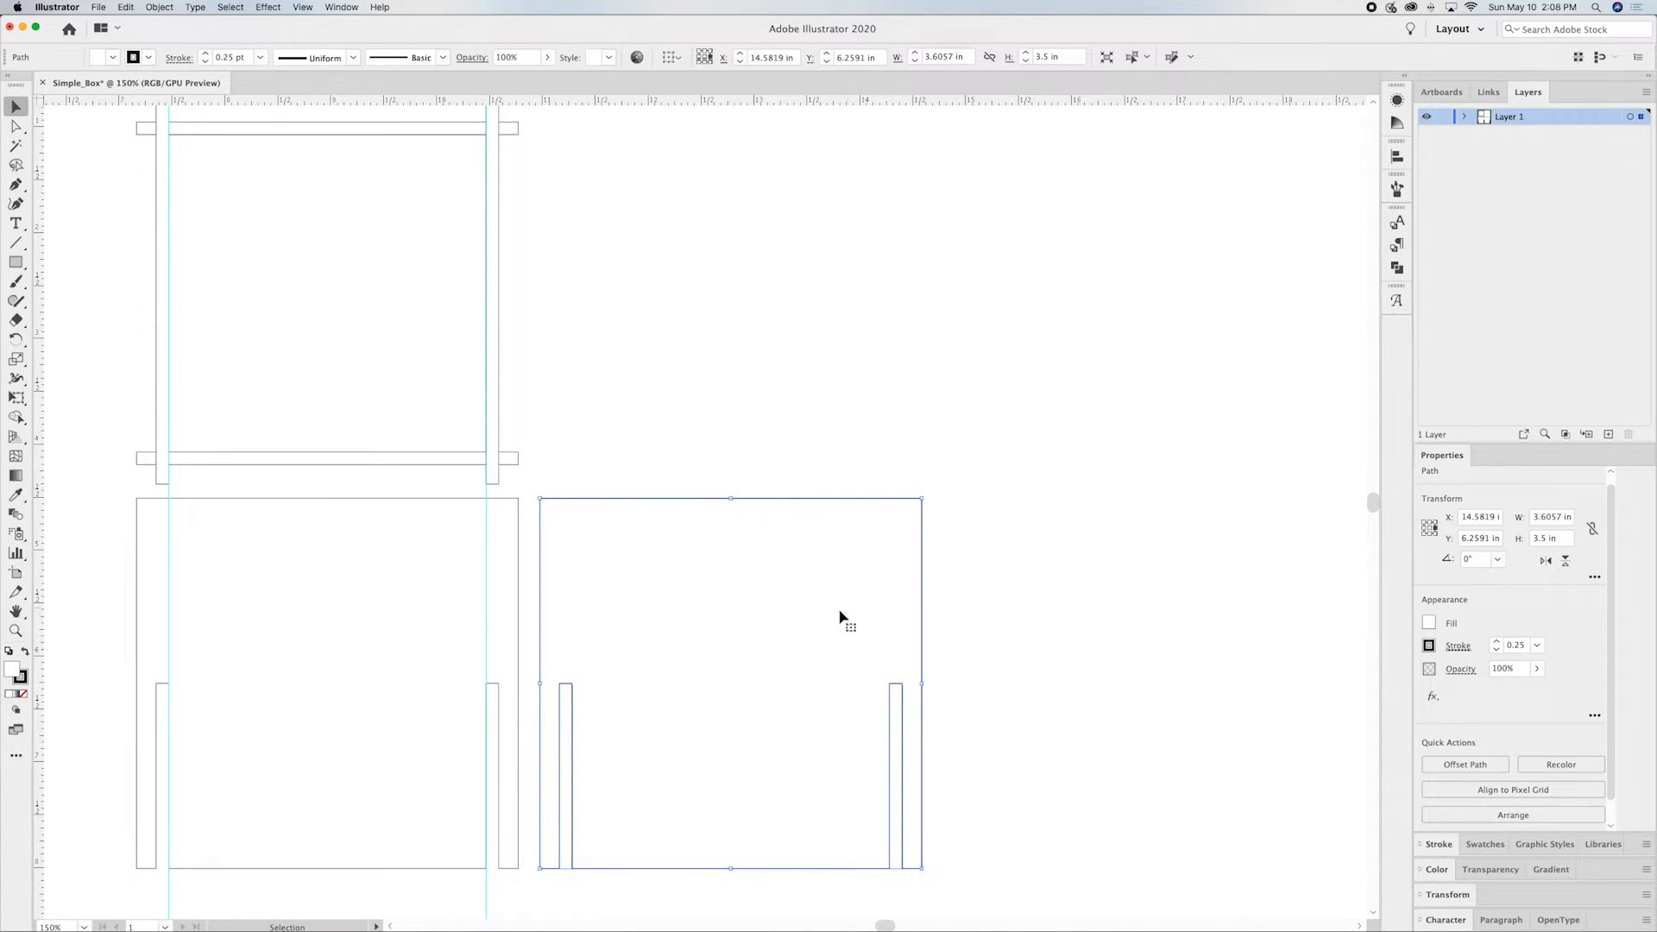
{"action": "left_click", "coordinate": [1567, 564]}
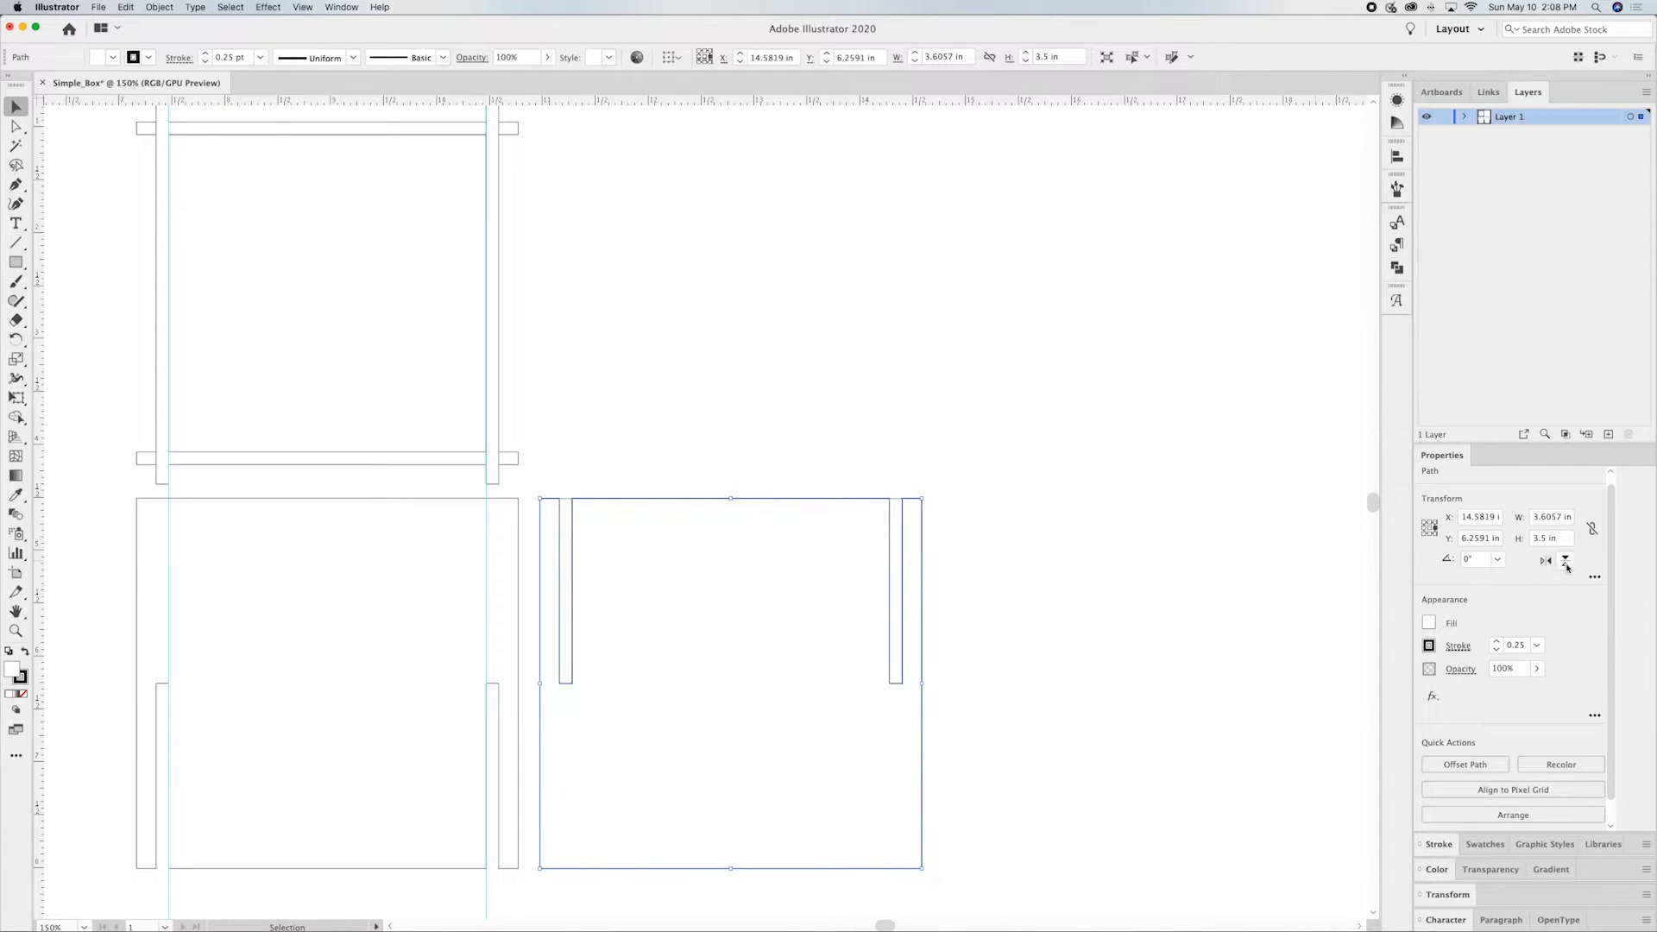
{"action": "left_click", "coordinate": [1032, 562]}
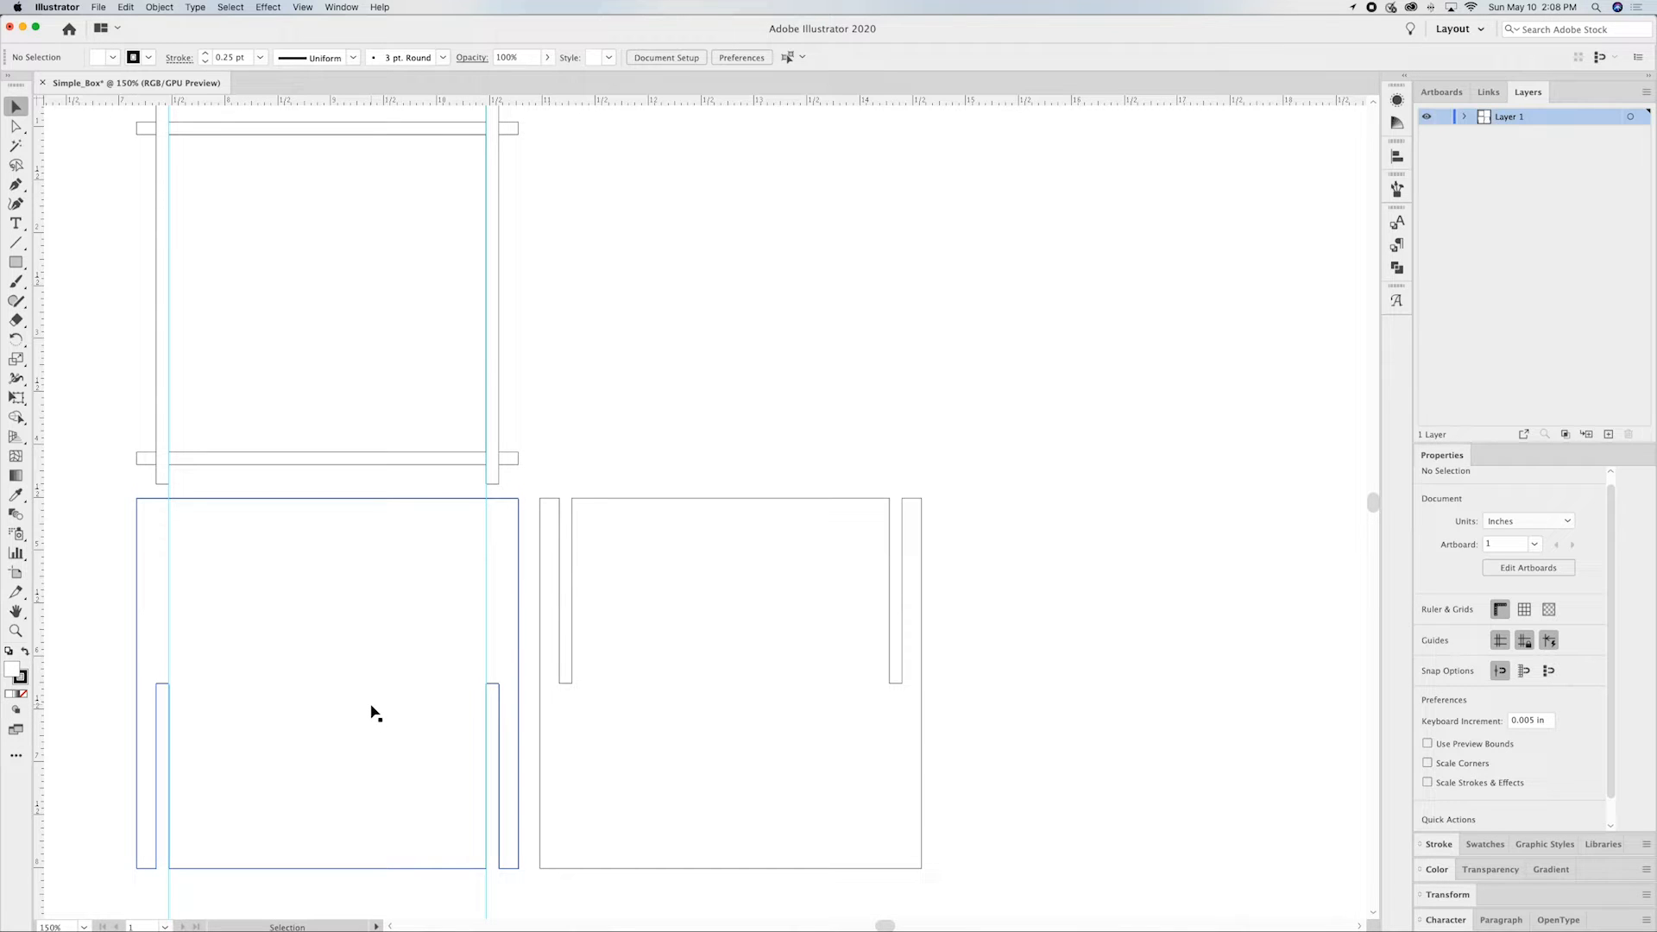
Step: Delete the four 0.119 in material strips surrounding the upper square, leaving only the square base
{"action": "left_click_drag", "start_coordinate": [425, 632], "coordinate": [601, 666]}
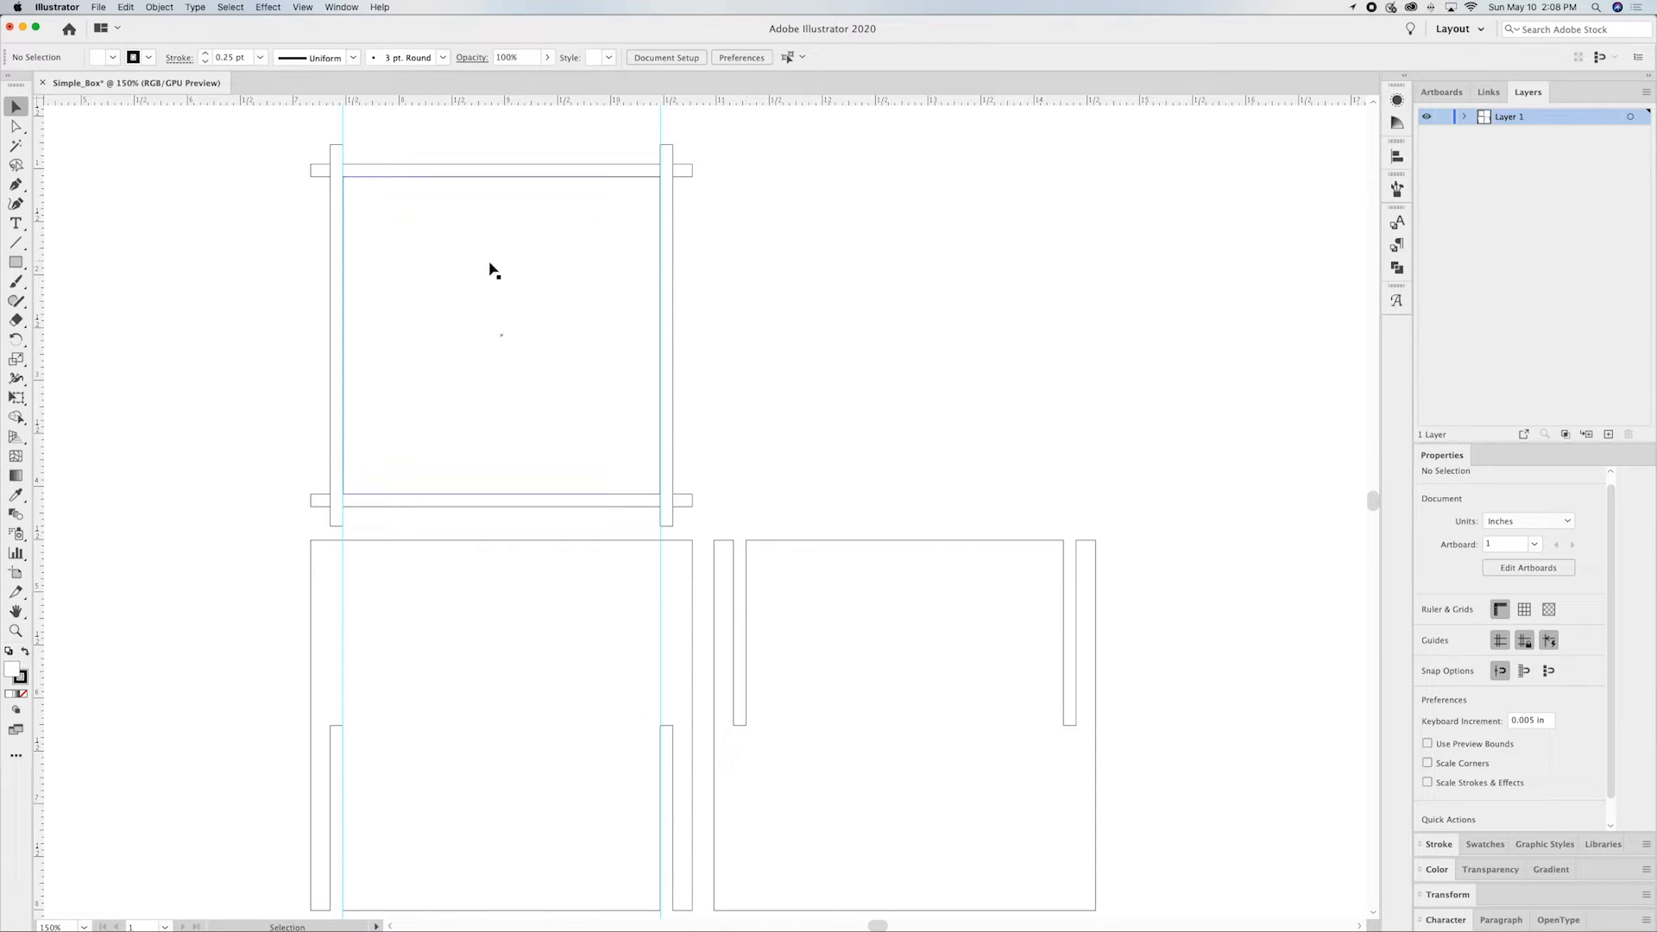
{"action": "left_click", "coordinate": [669, 172]}
{"action": "key", "text": "Delete"}
{"action": "left_click", "coordinate": [678, 173]}
{"action": "key", "text": "Delete"}
{"action": "left_click", "coordinate": [337, 183]}
{"action": "key", "text": "Delete"}
{"action": "left_click", "coordinate": [319, 502]}
{"action": "key", "text": "Delete"}
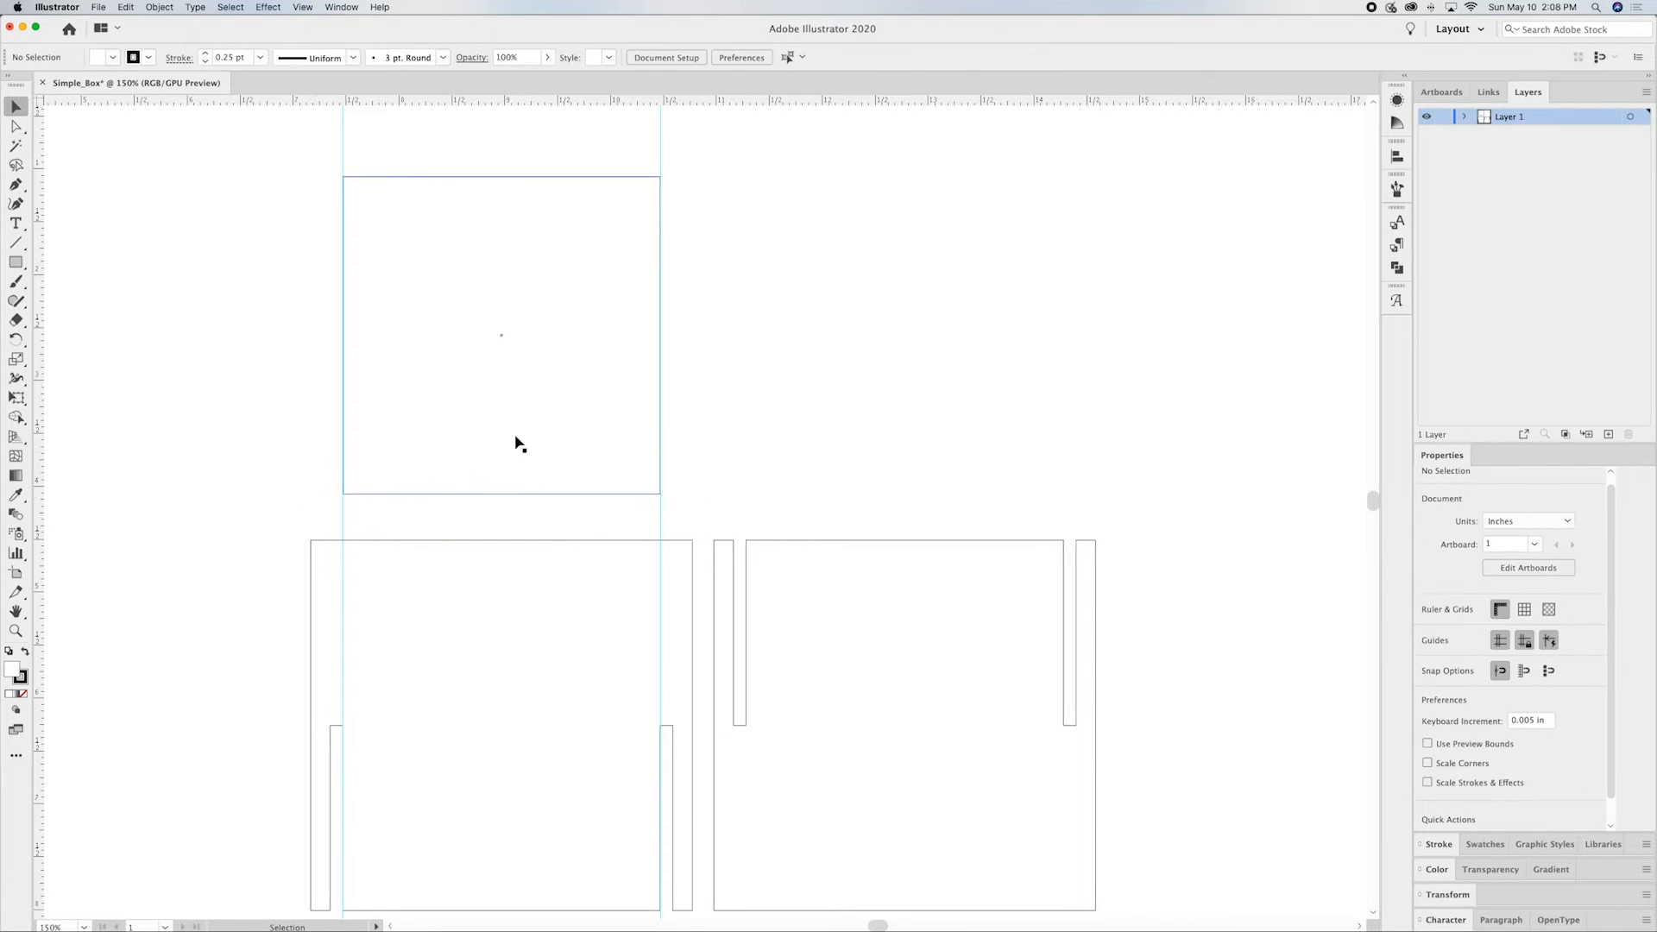
Step: Create a 1.5 in wide by 0.119 in high rectangle in the empty area right of the upper square
{"action": "scroll", "coordinate": [784, 401], "scroll_direction": "down", "scroll_amount": 2}
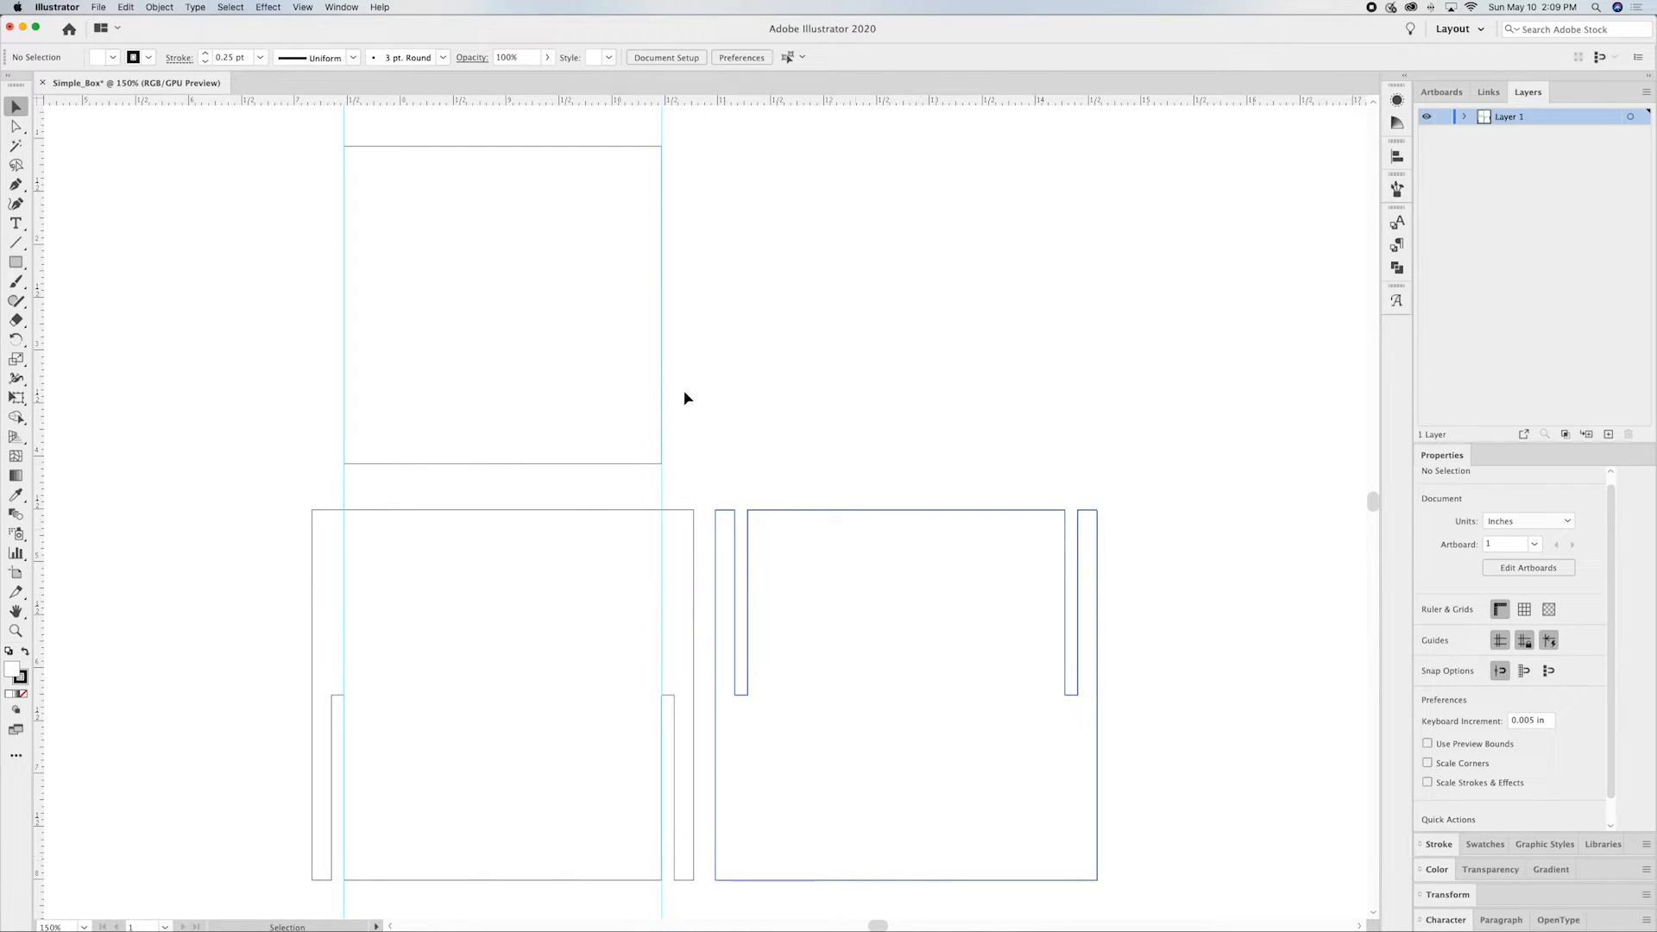
{"action": "left_click", "coordinate": [16, 266]}
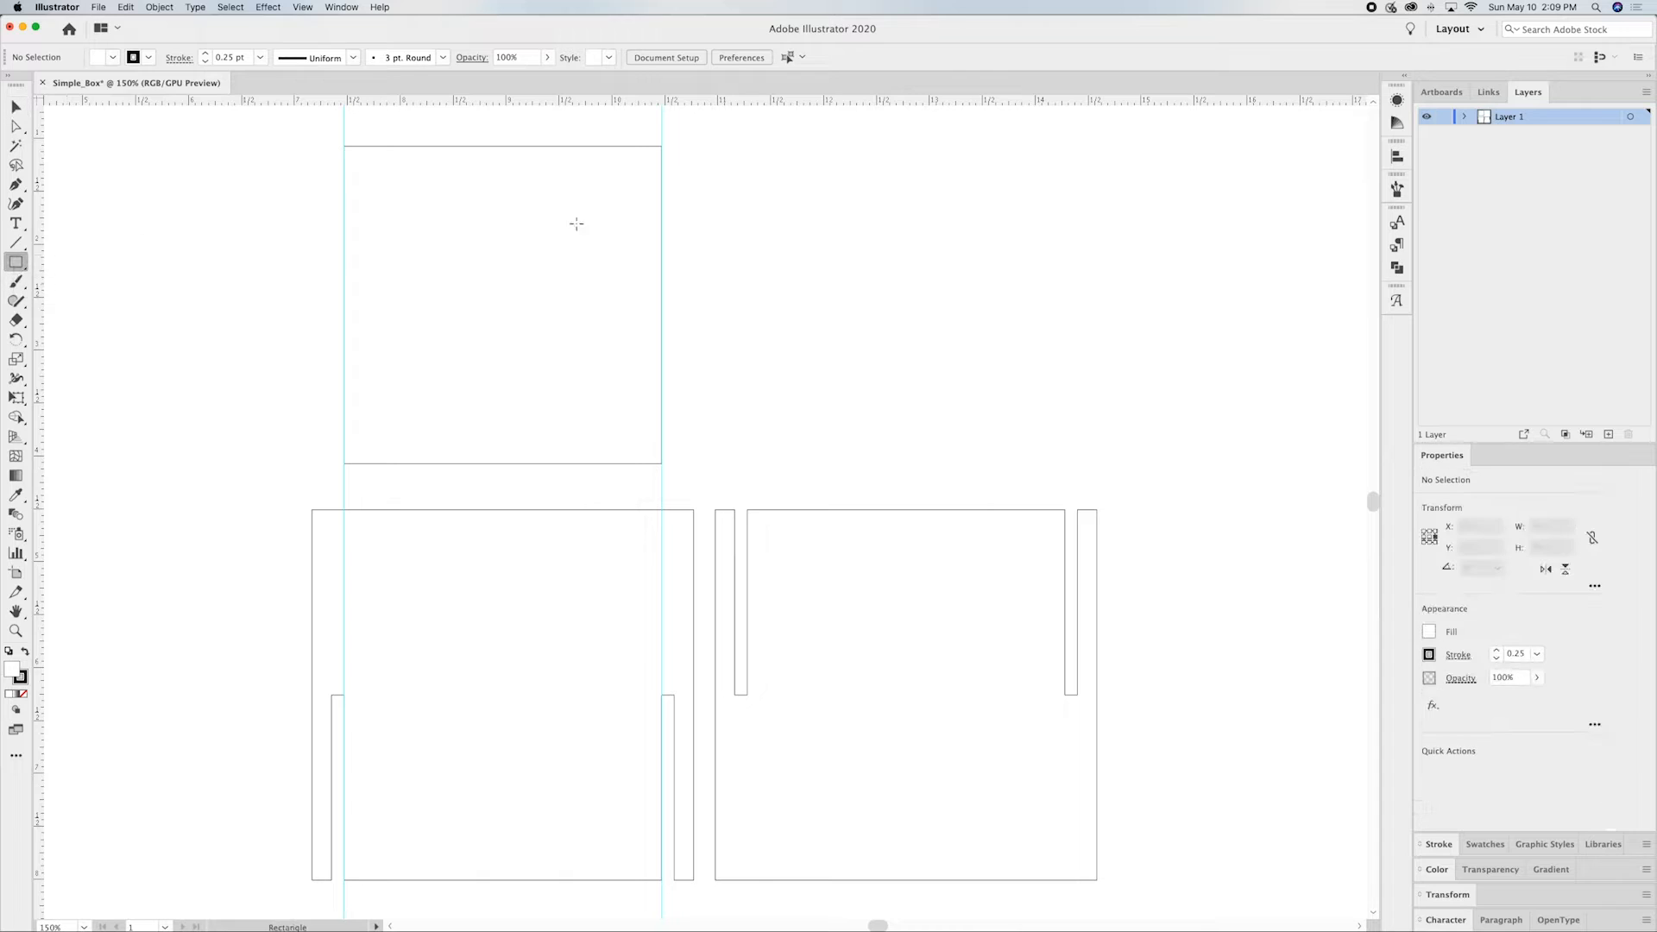
{"action": "left_click", "coordinate": [810, 401]}
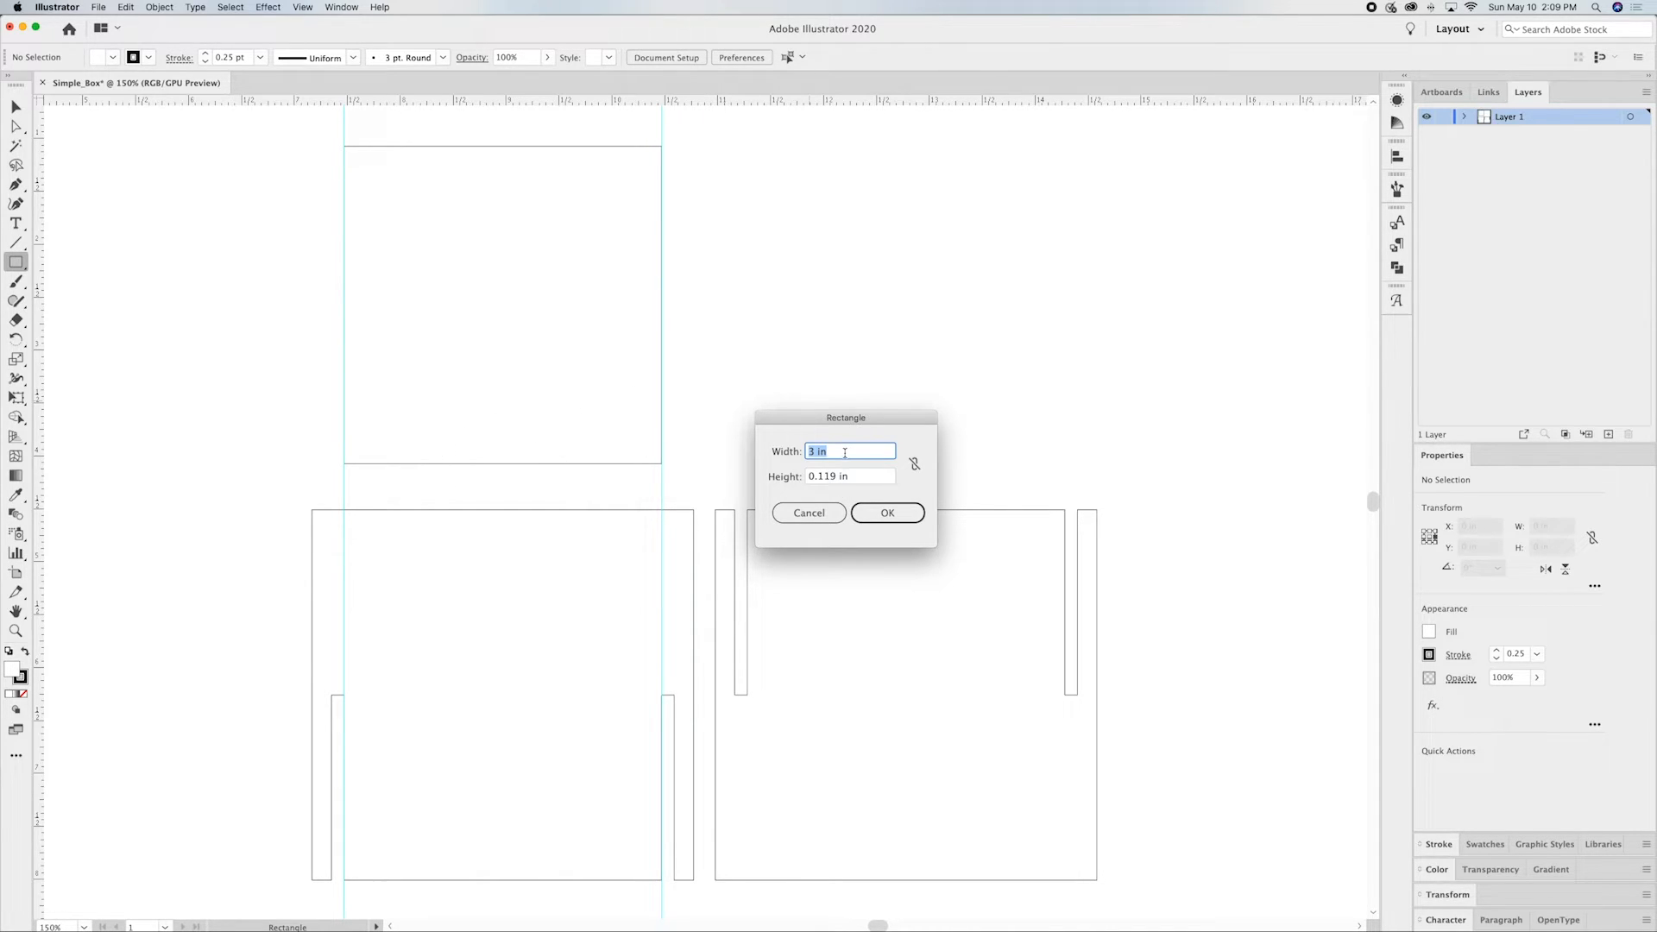
{"action": "type", "text": "1.5"}
{"action": "left_click", "coordinate": [886, 514]}
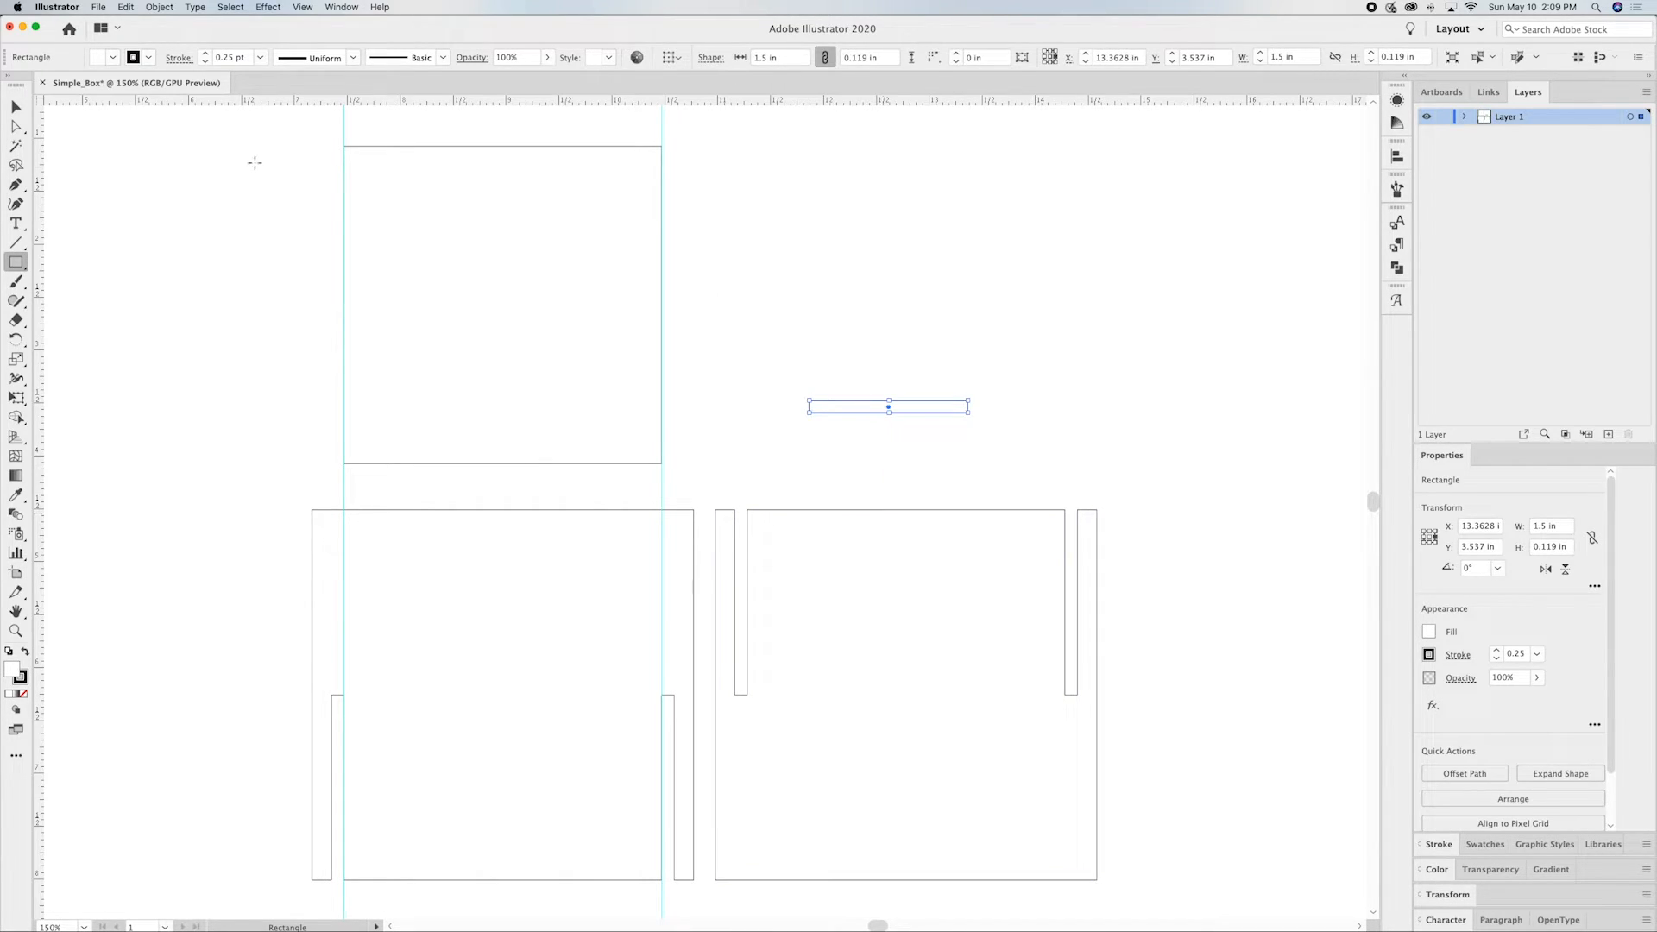
Step: Move the small tab rectangle to the outside centre of the square's bottom edge, and duplicate it onto the outside of the top edge
{"action": "left_click", "coordinate": [17, 107]}
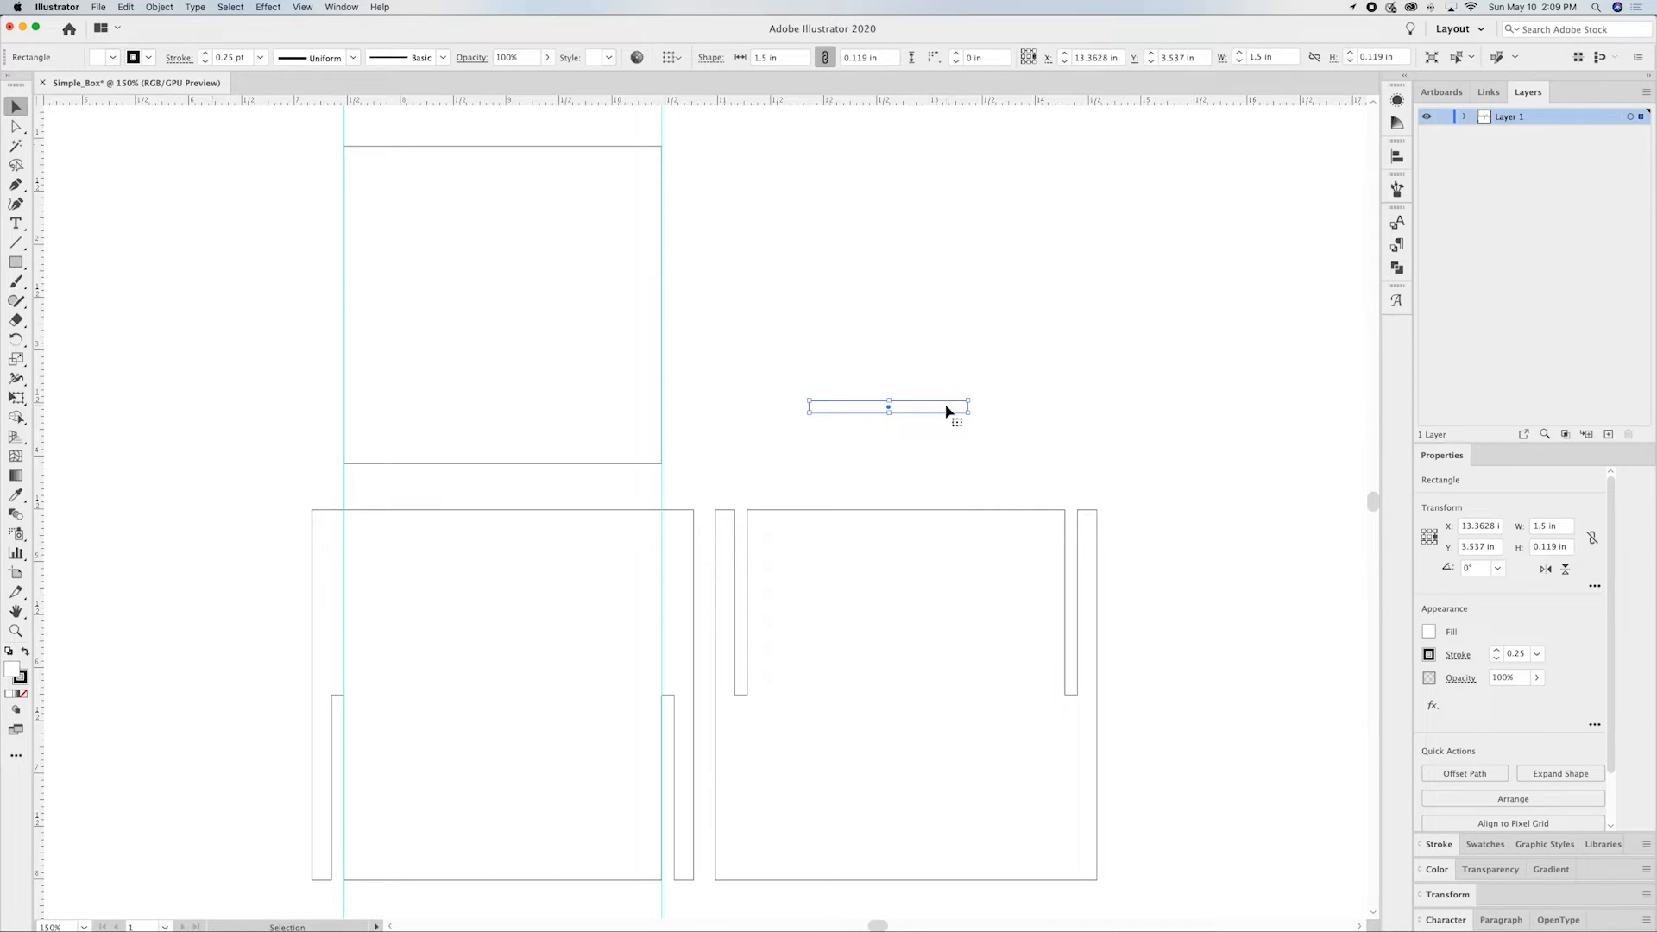
{"action": "left_click_drag", "start_coordinate": [940, 413], "coordinate": [555, 469]}
{"action": "left_click", "coordinate": [751, 455]}
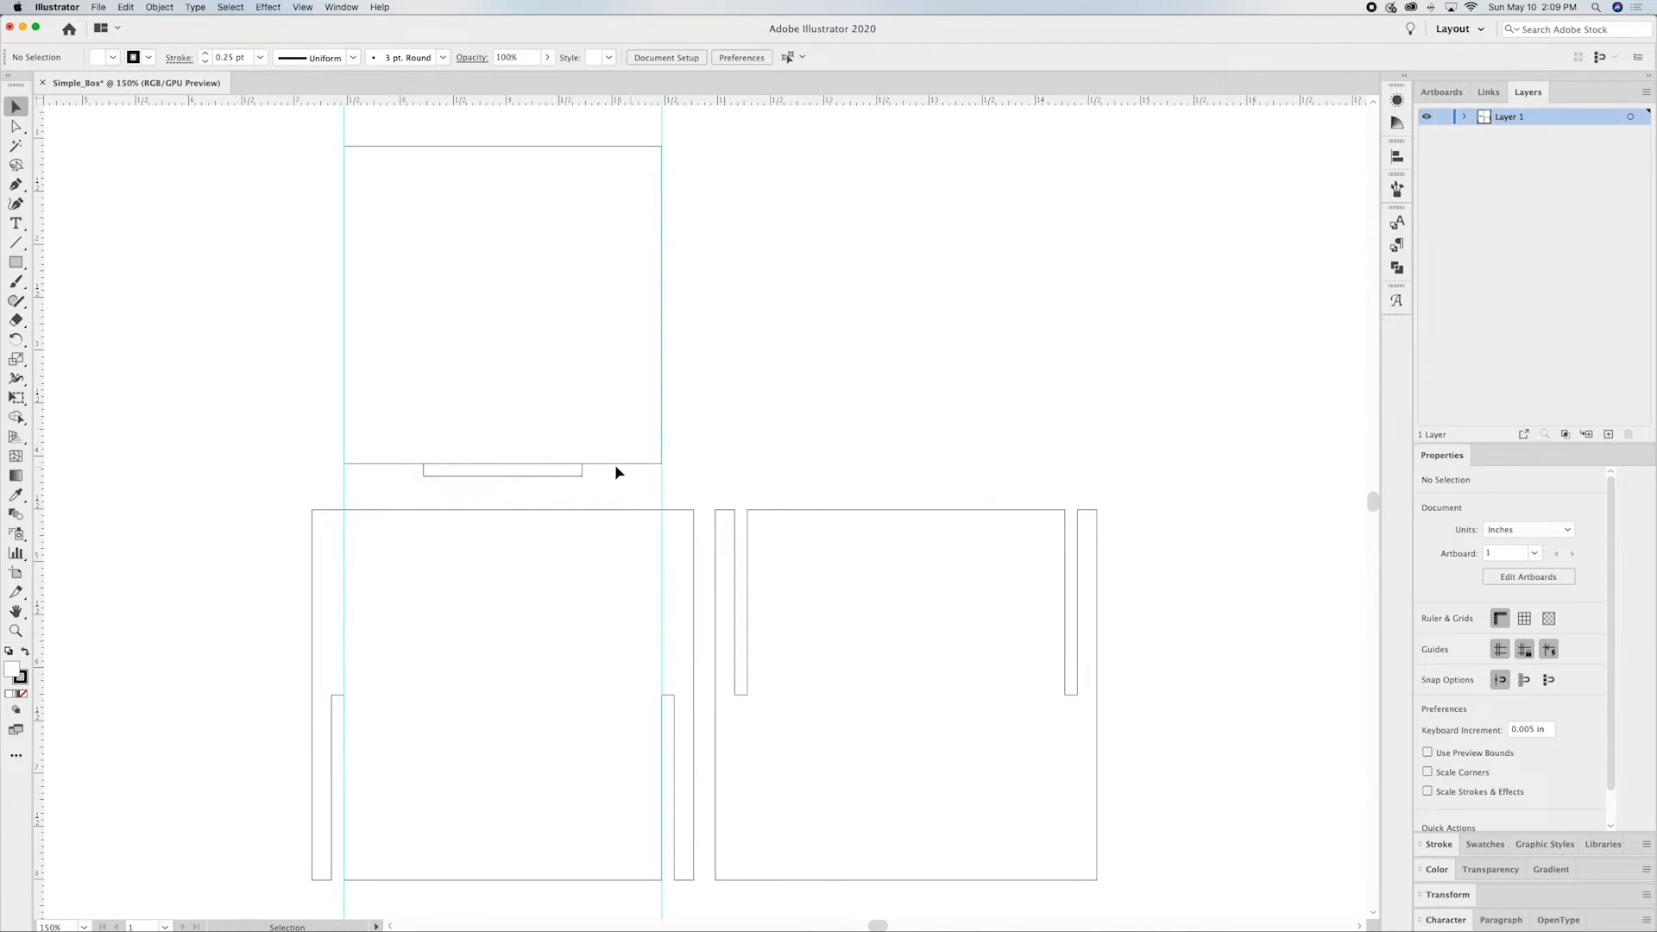
{"action": "left_click", "coordinate": [567, 477]}
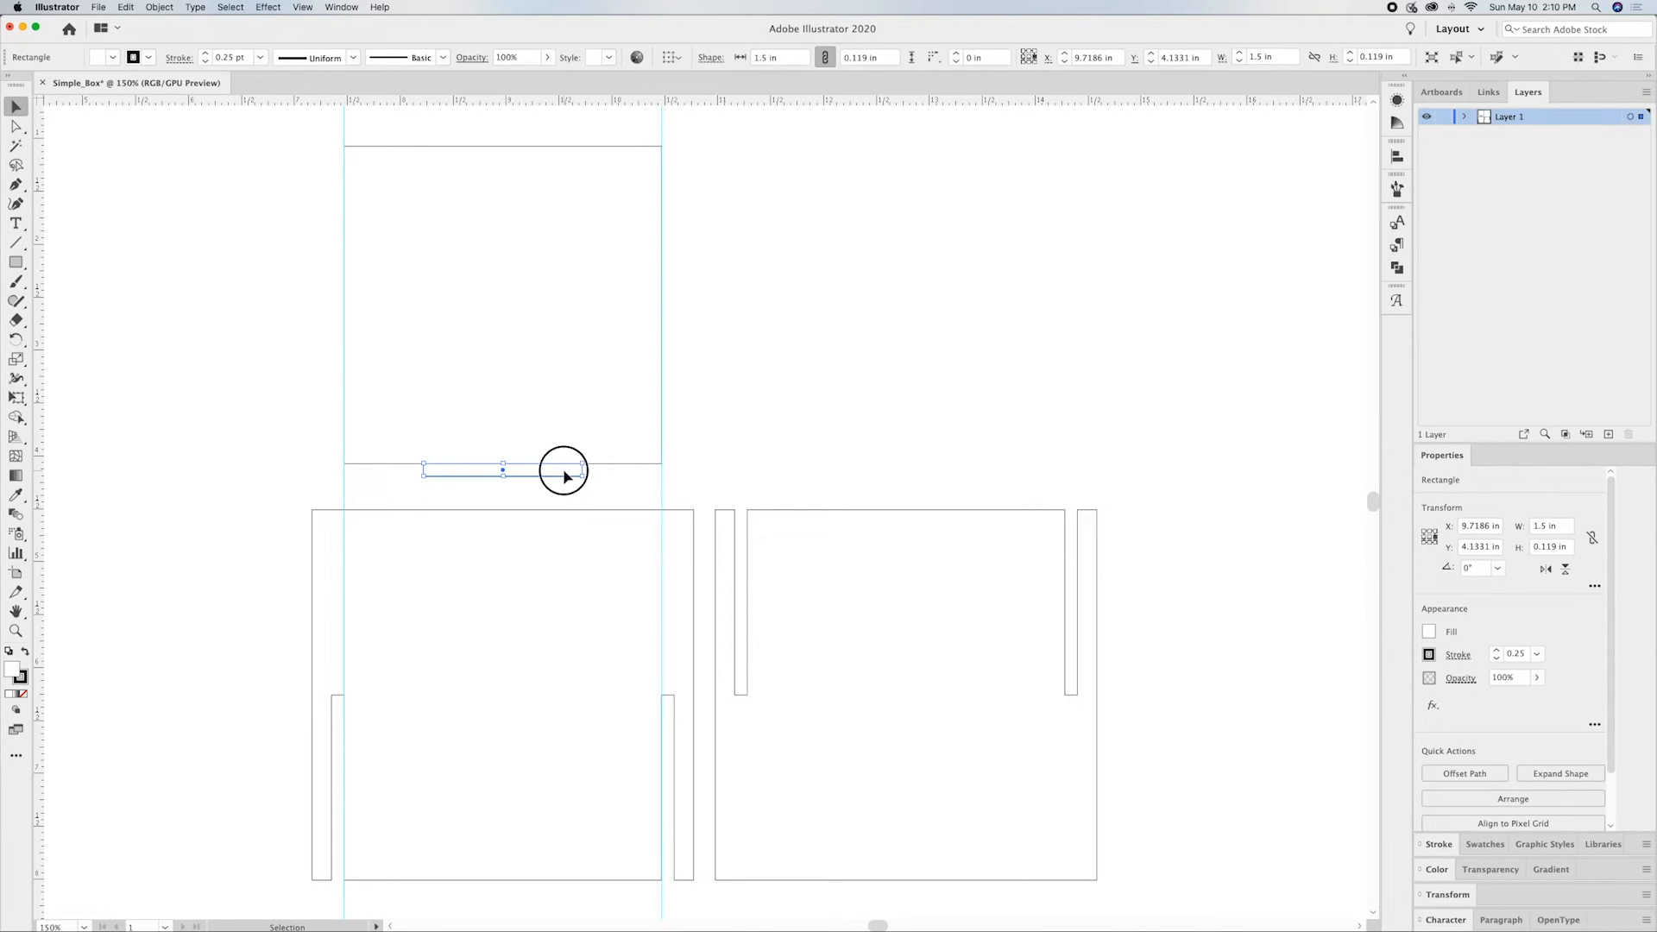
{"action": "left_click_drag", "start_coordinate": [567, 477], "coordinate": [583, 144]}
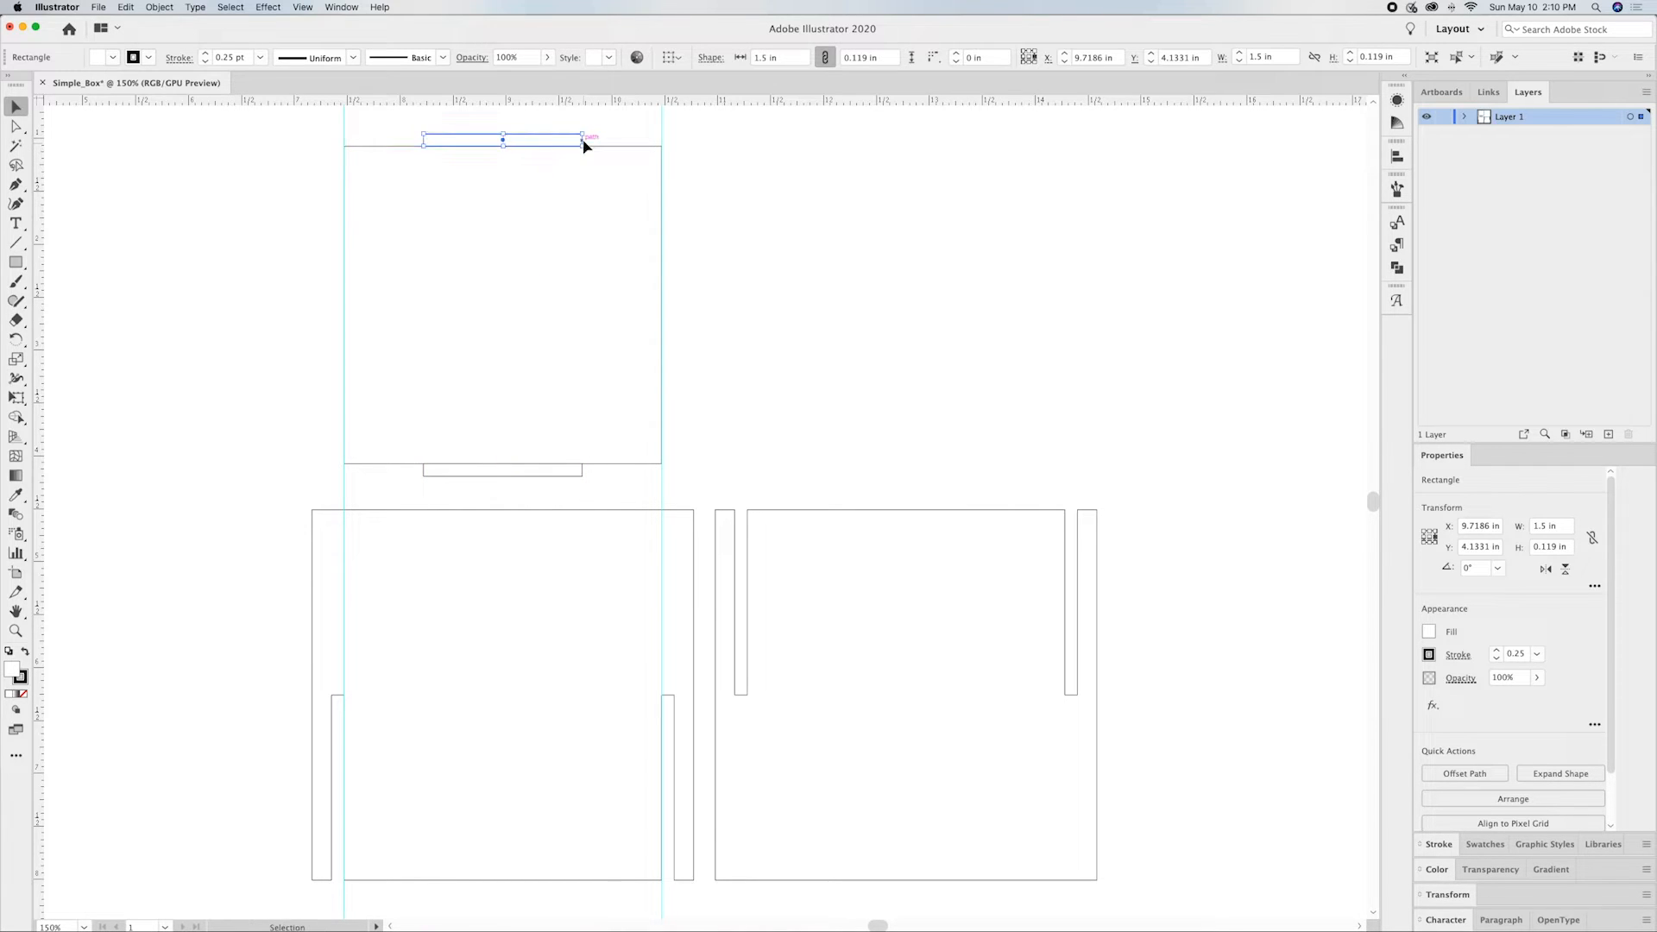
Step: Duplicate the two base tabs into the empty area right of the upper square, and rotate the copied pair 90°
{"action": "left_click", "coordinate": [842, 164]}
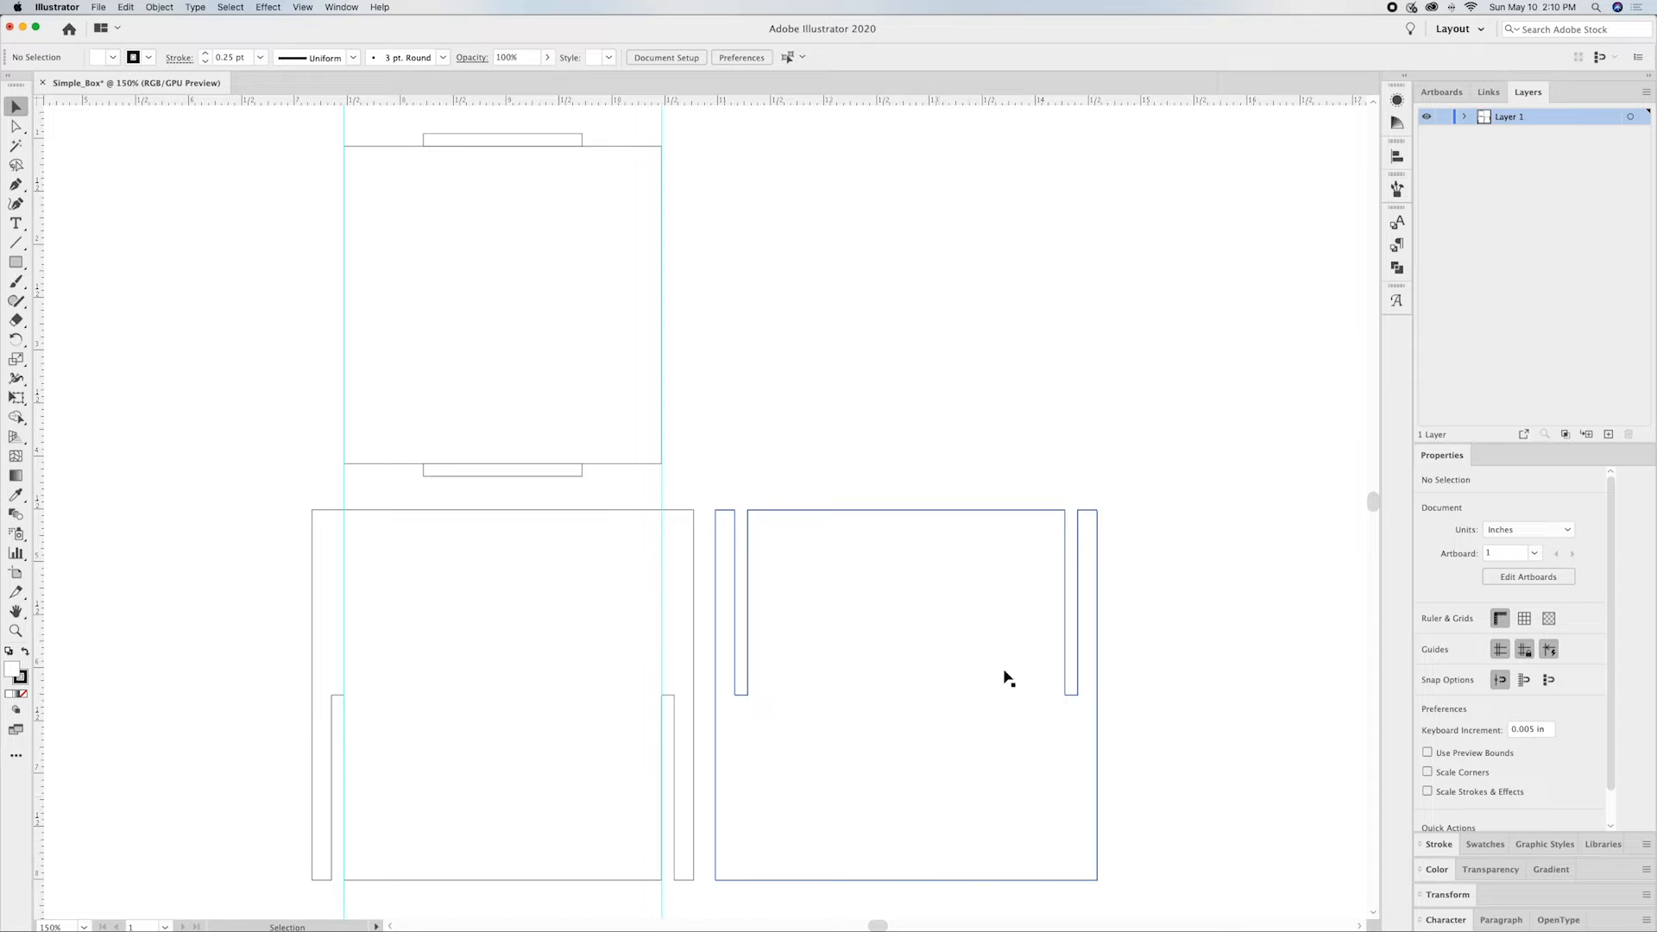
{"action": "left_click", "coordinate": [533, 475]}
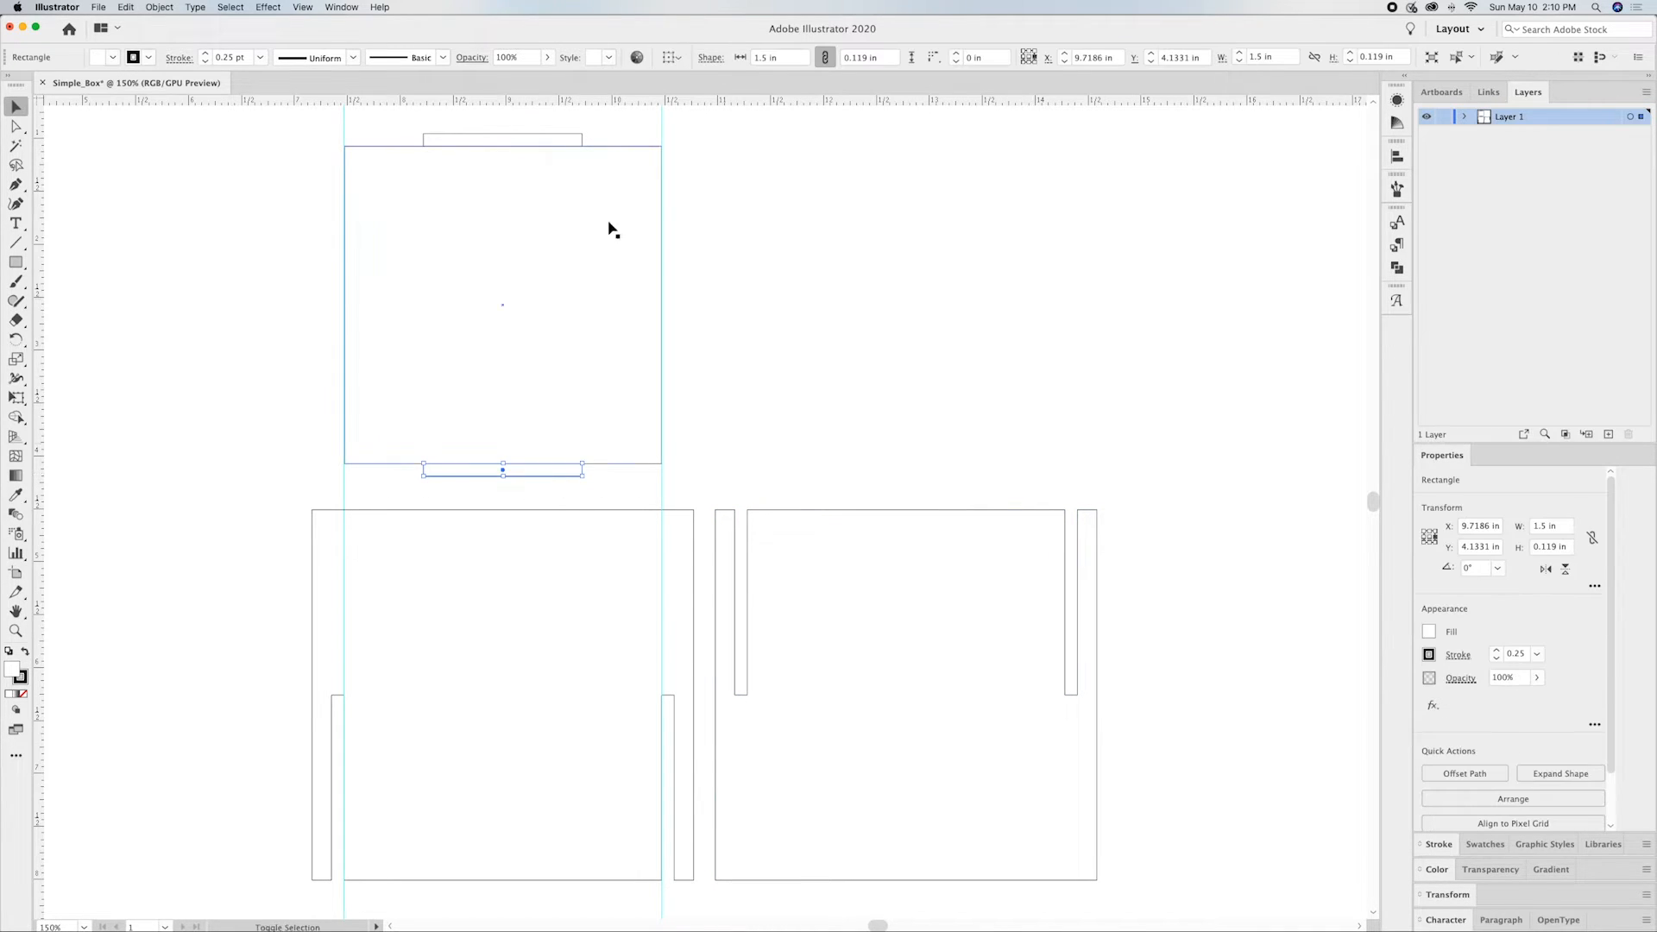
{"action": "left_click", "coordinate": [549, 143], "text": "shift"}
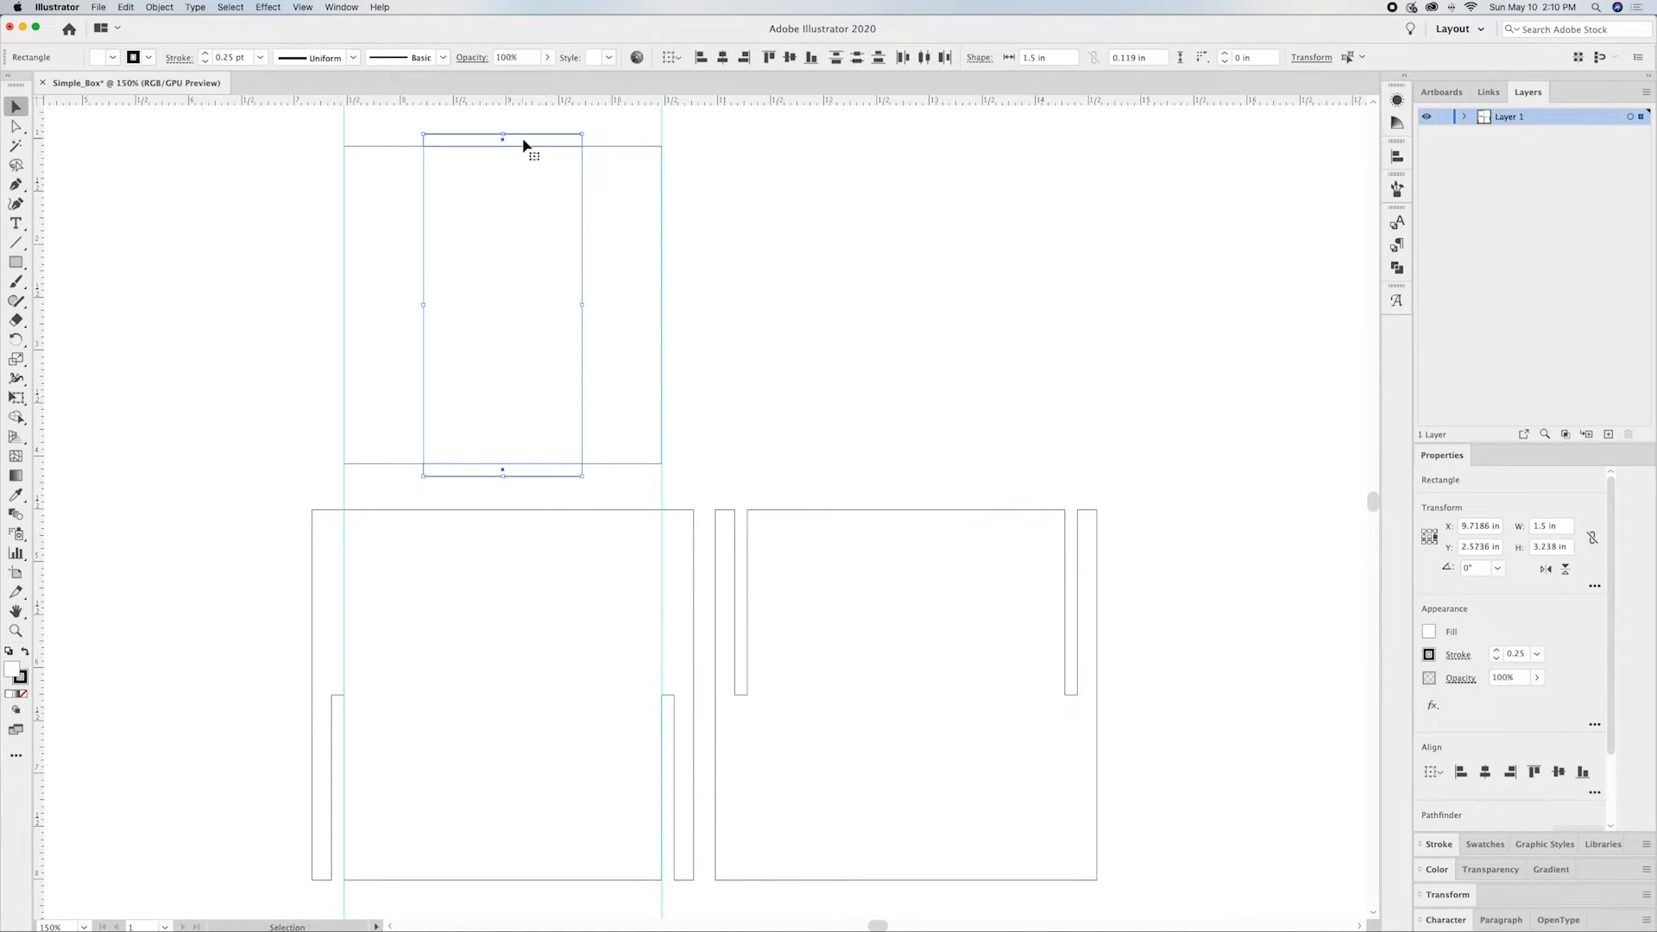
{"action": "left_click_drag", "start_coordinate": [524, 145], "coordinate": [795, 148]}
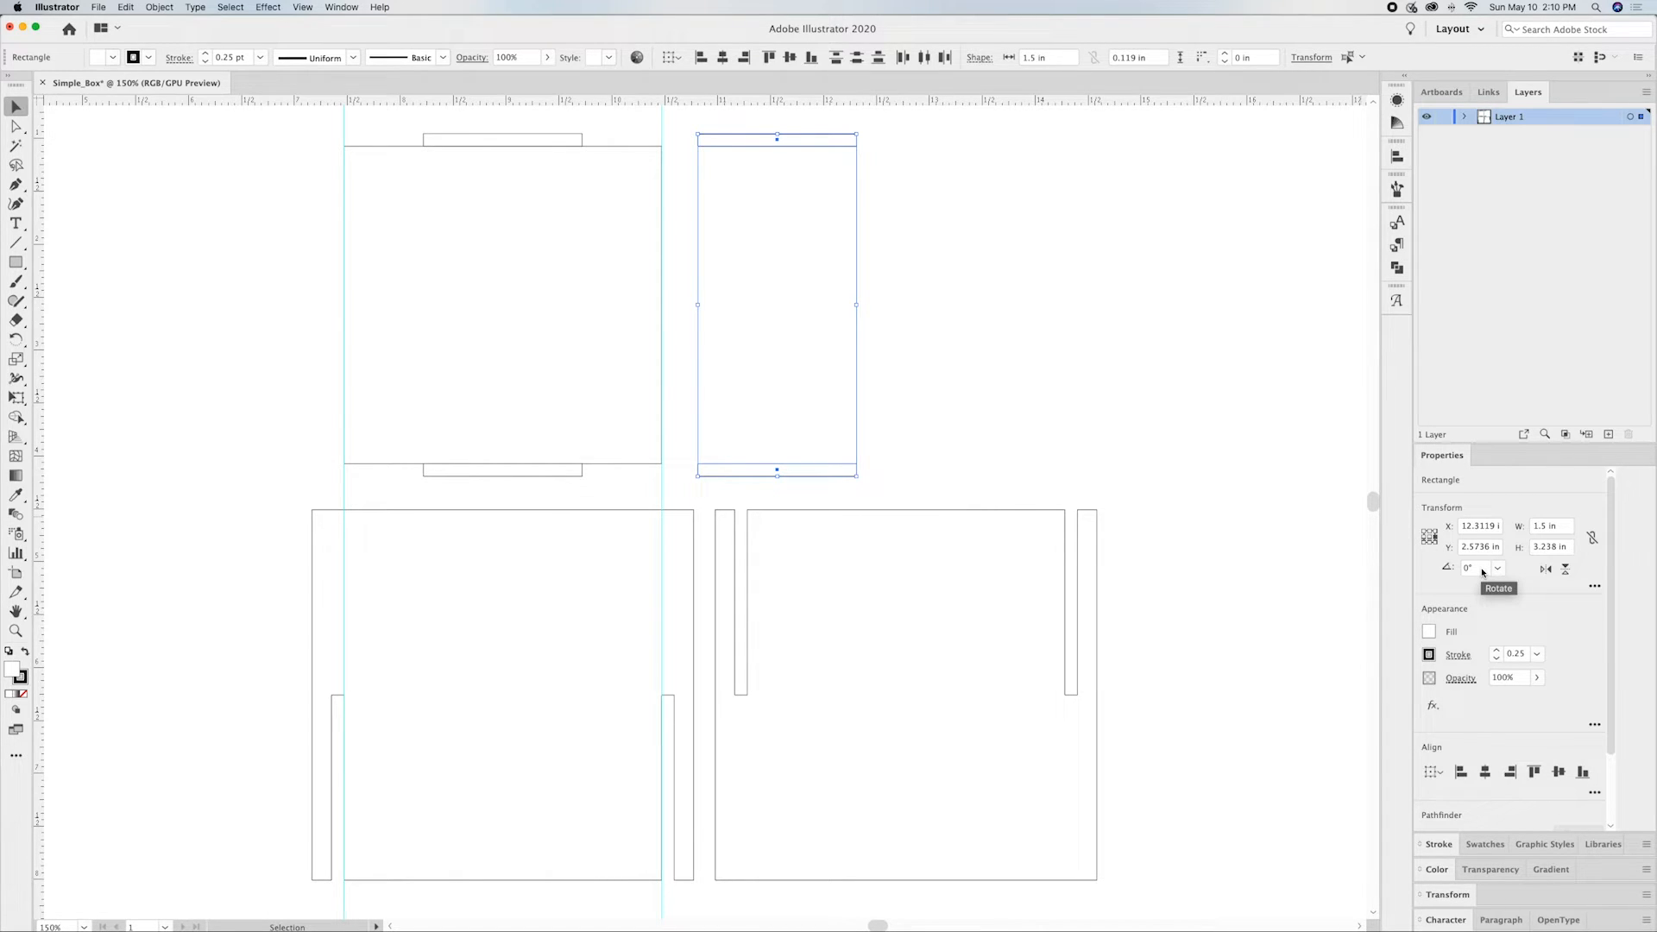
{"action": "left_click_drag", "start_coordinate": [864, 482], "coordinate": [964, 263]}
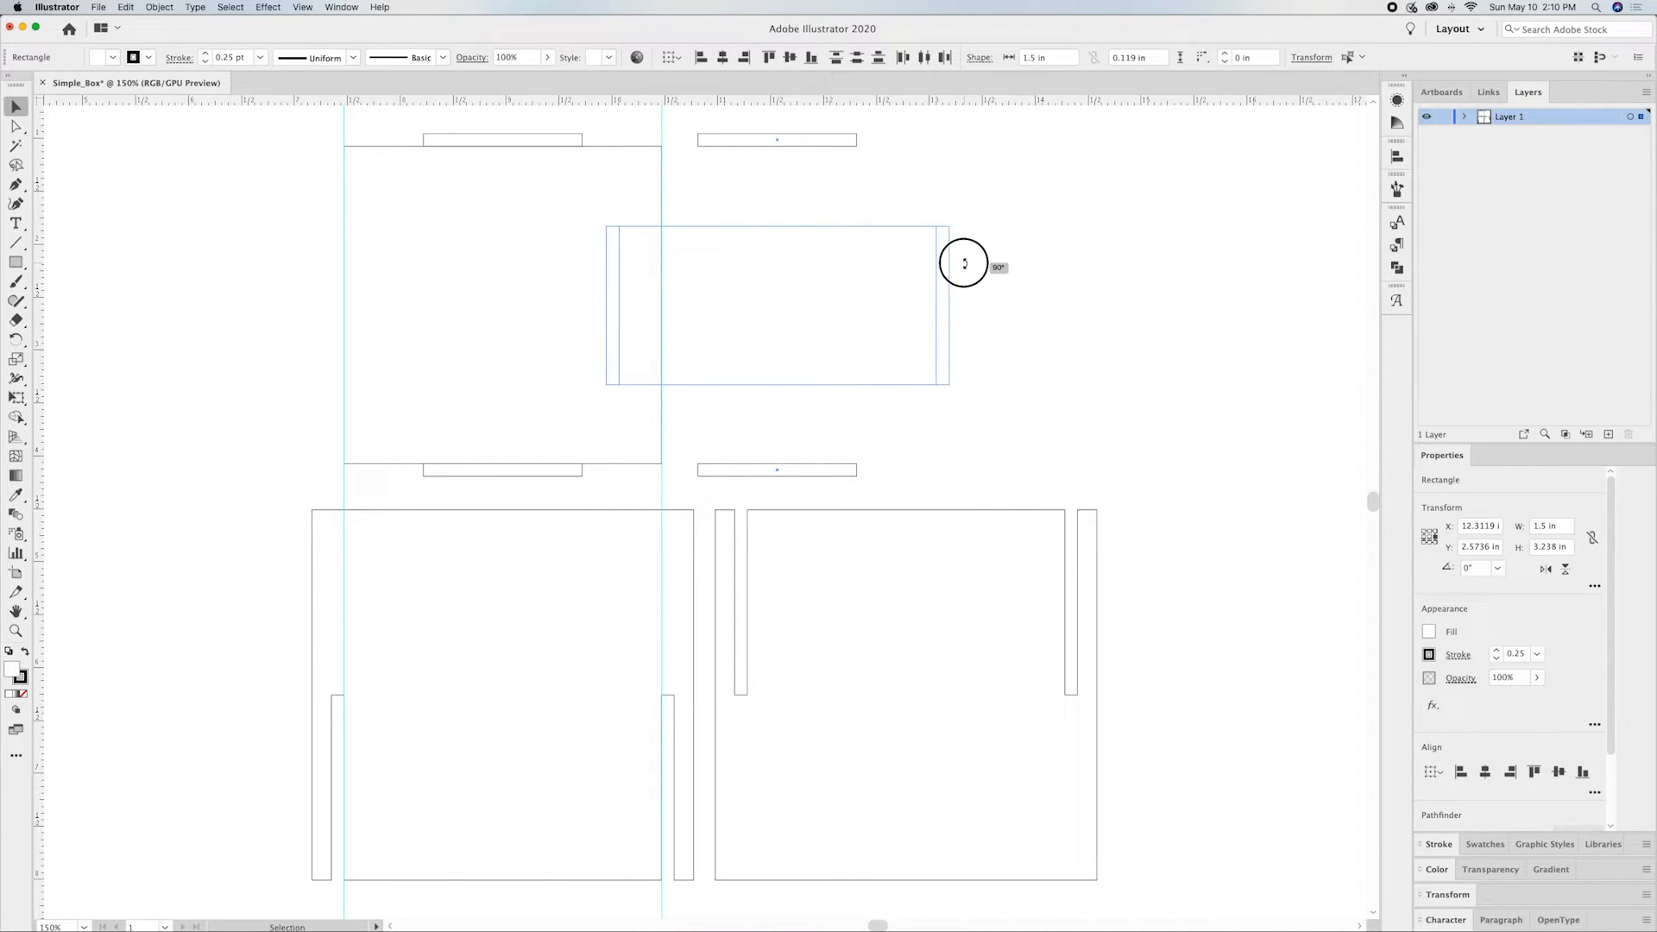
{"action": "left_click_drag", "start_coordinate": [964, 263], "coordinate": [964, 266]}
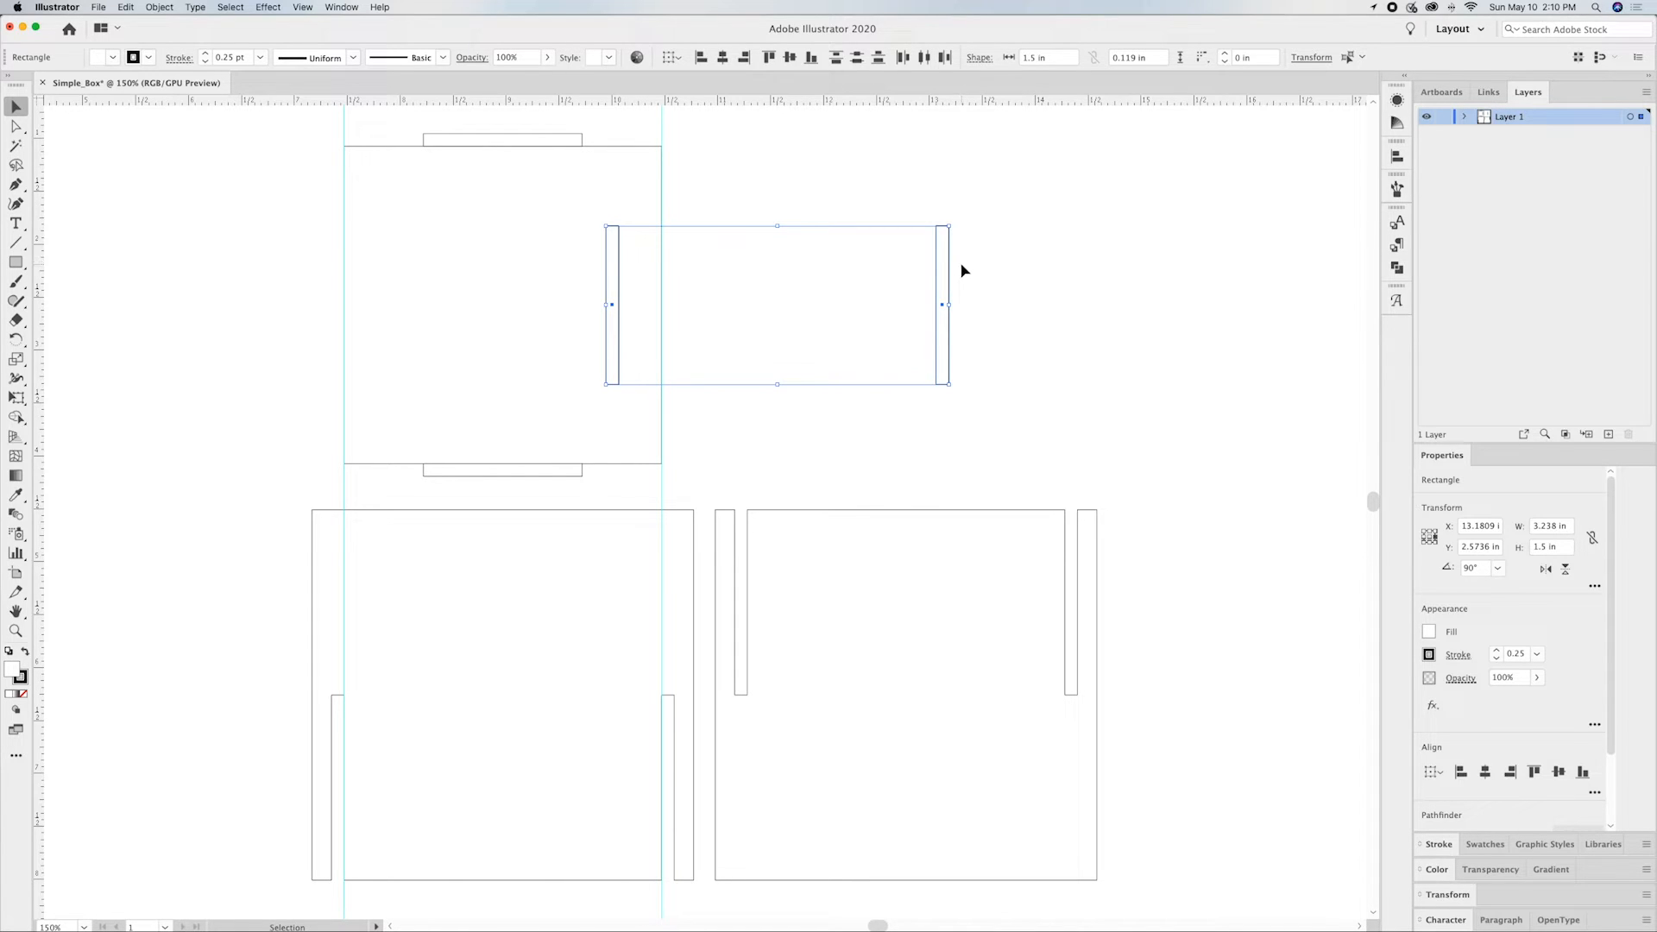
Step: Move the rotated tab pair onto the outside centres of the square's left and right edges, and deselect it
{"action": "left_click_drag", "start_coordinate": [940, 267], "coordinate": [665, 269]}
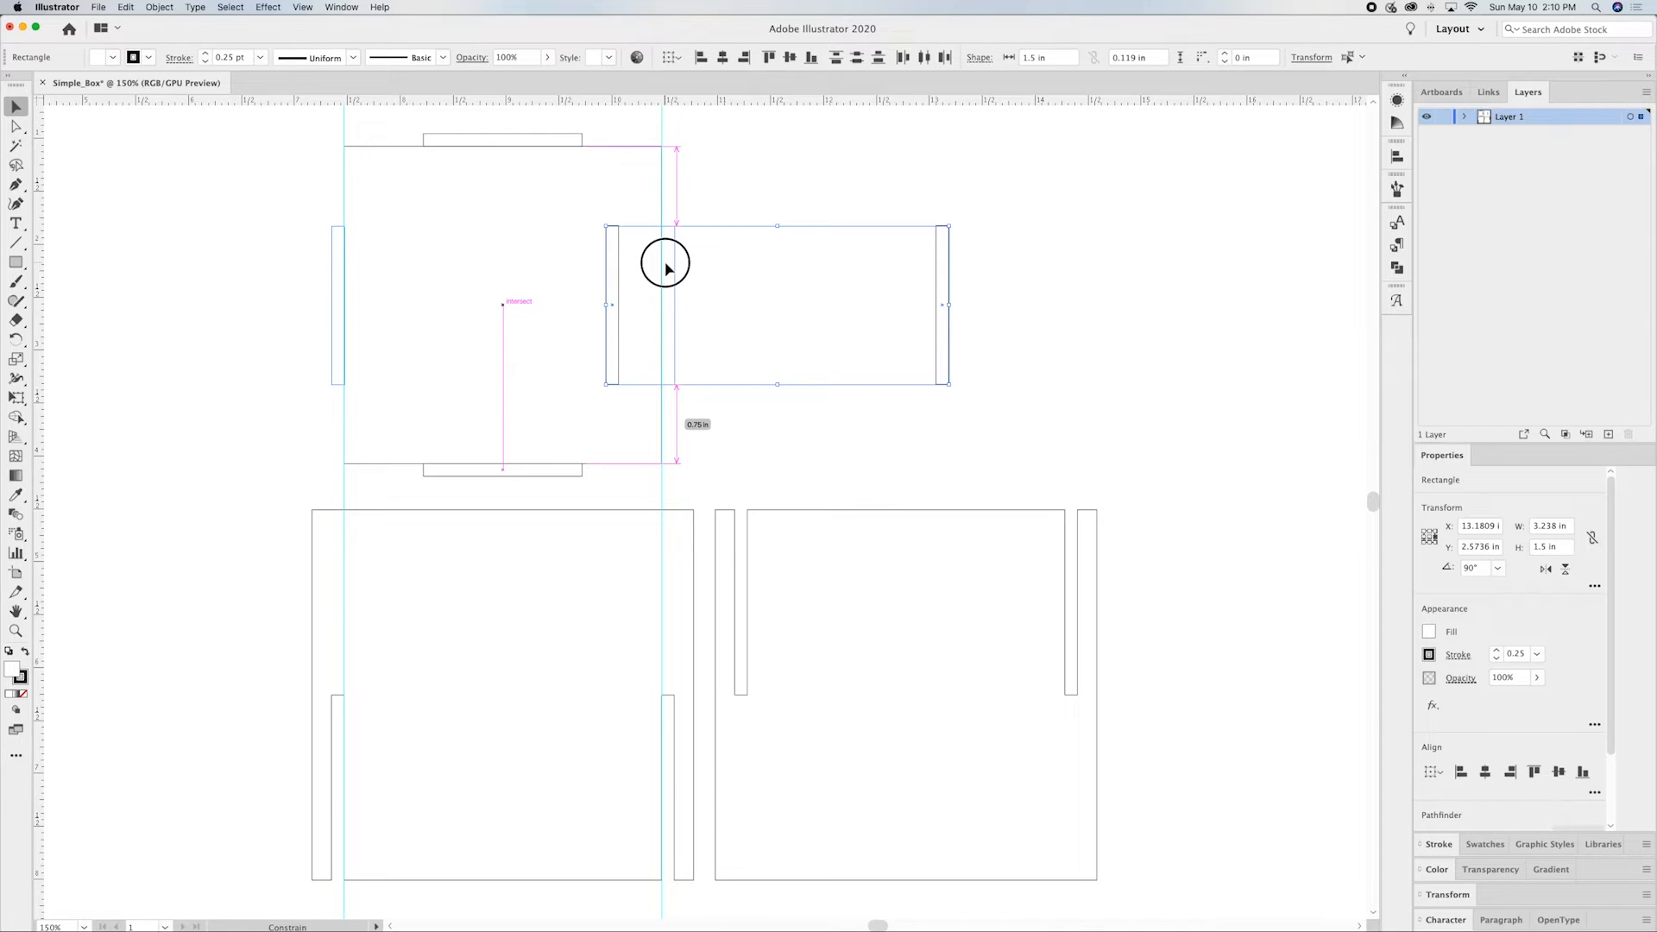
{"action": "left_click_drag", "start_coordinate": [665, 268], "coordinate": [670, 267]}
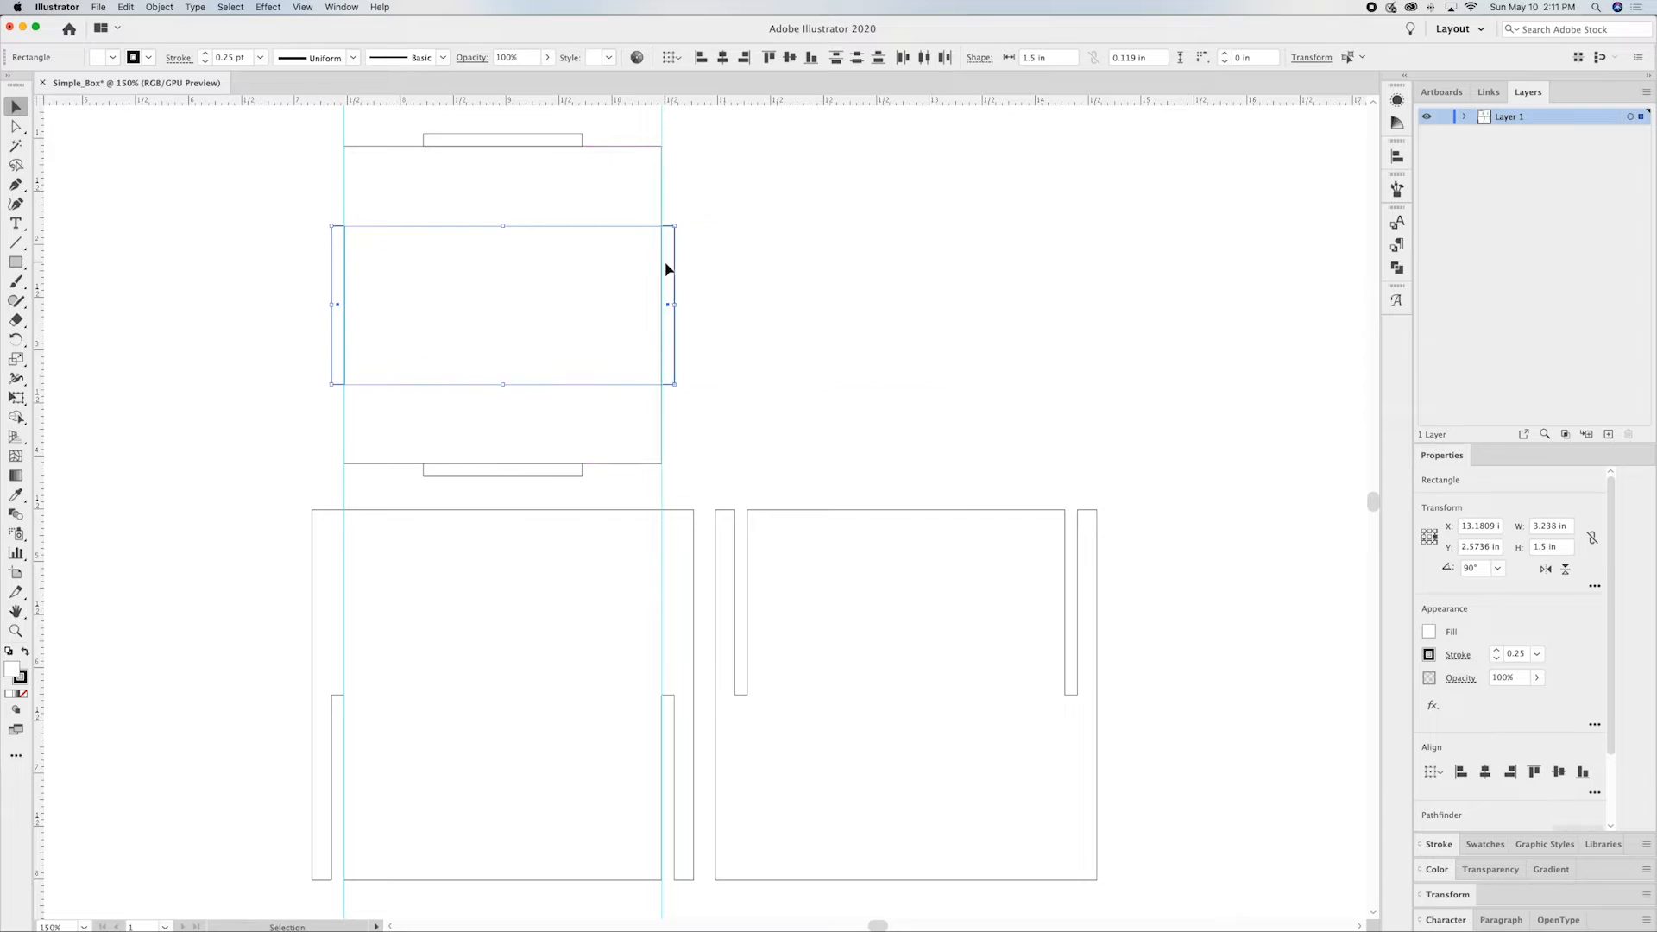
{"action": "left_click", "coordinate": [762, 271]}
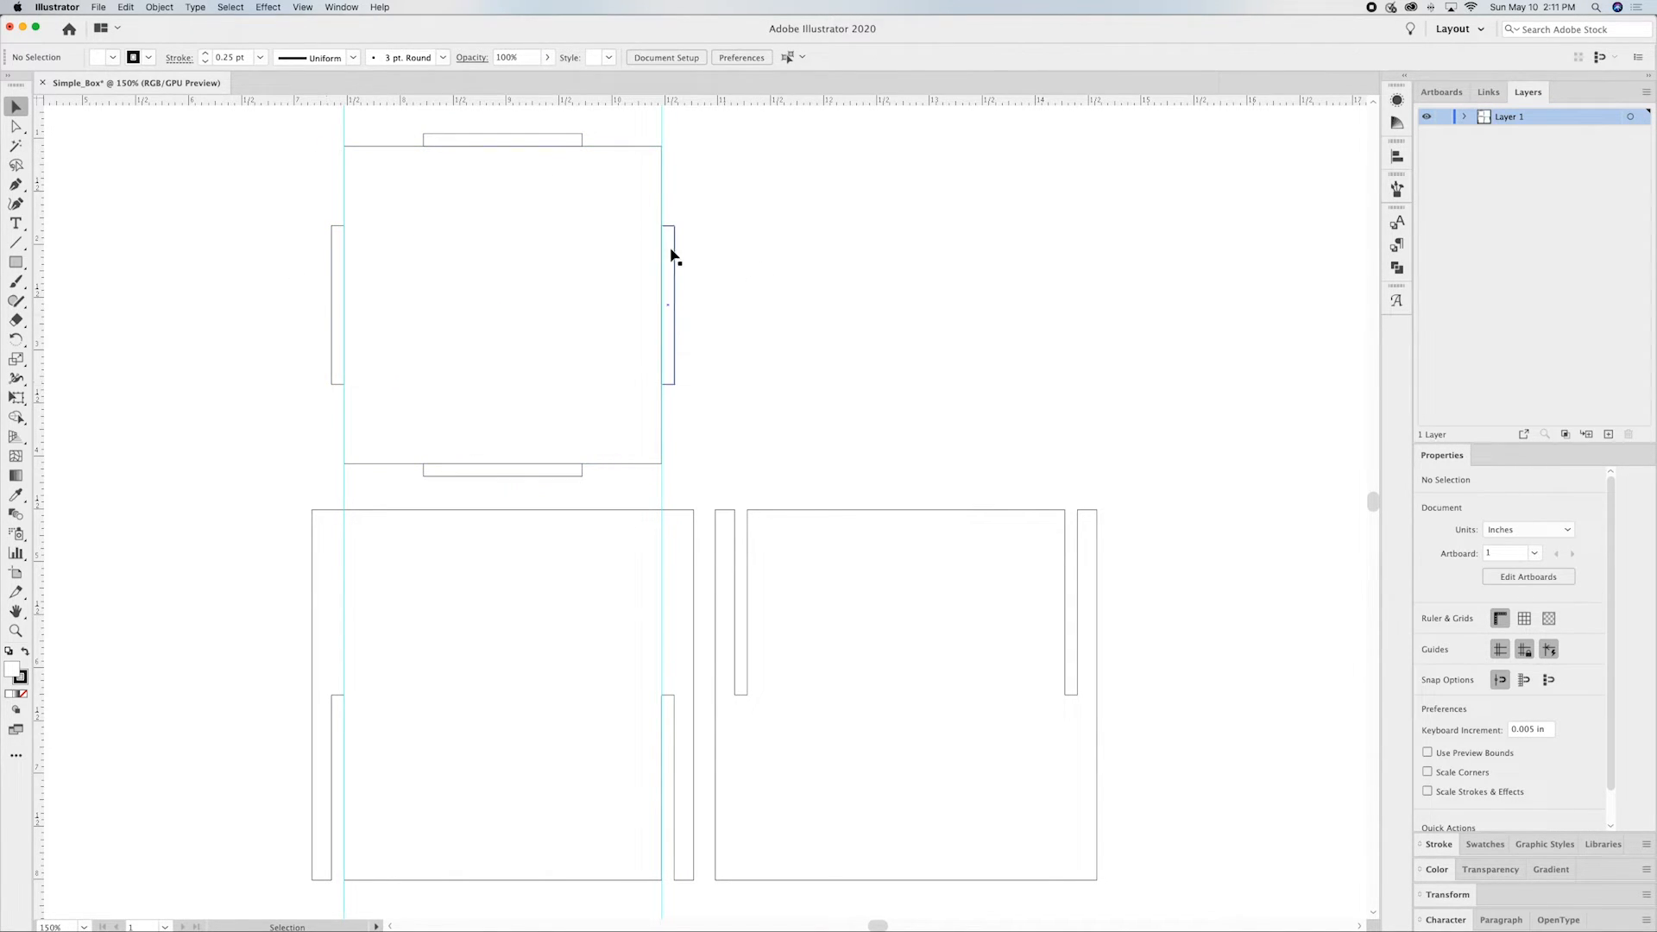
Step: Copy the square's bottom tab rectangle down to the inside centre of the left slotted panel's bottom edge
{"action": "left_click_drag", "start_coordinate": [818, 448], "coordinate": [840, 393]}
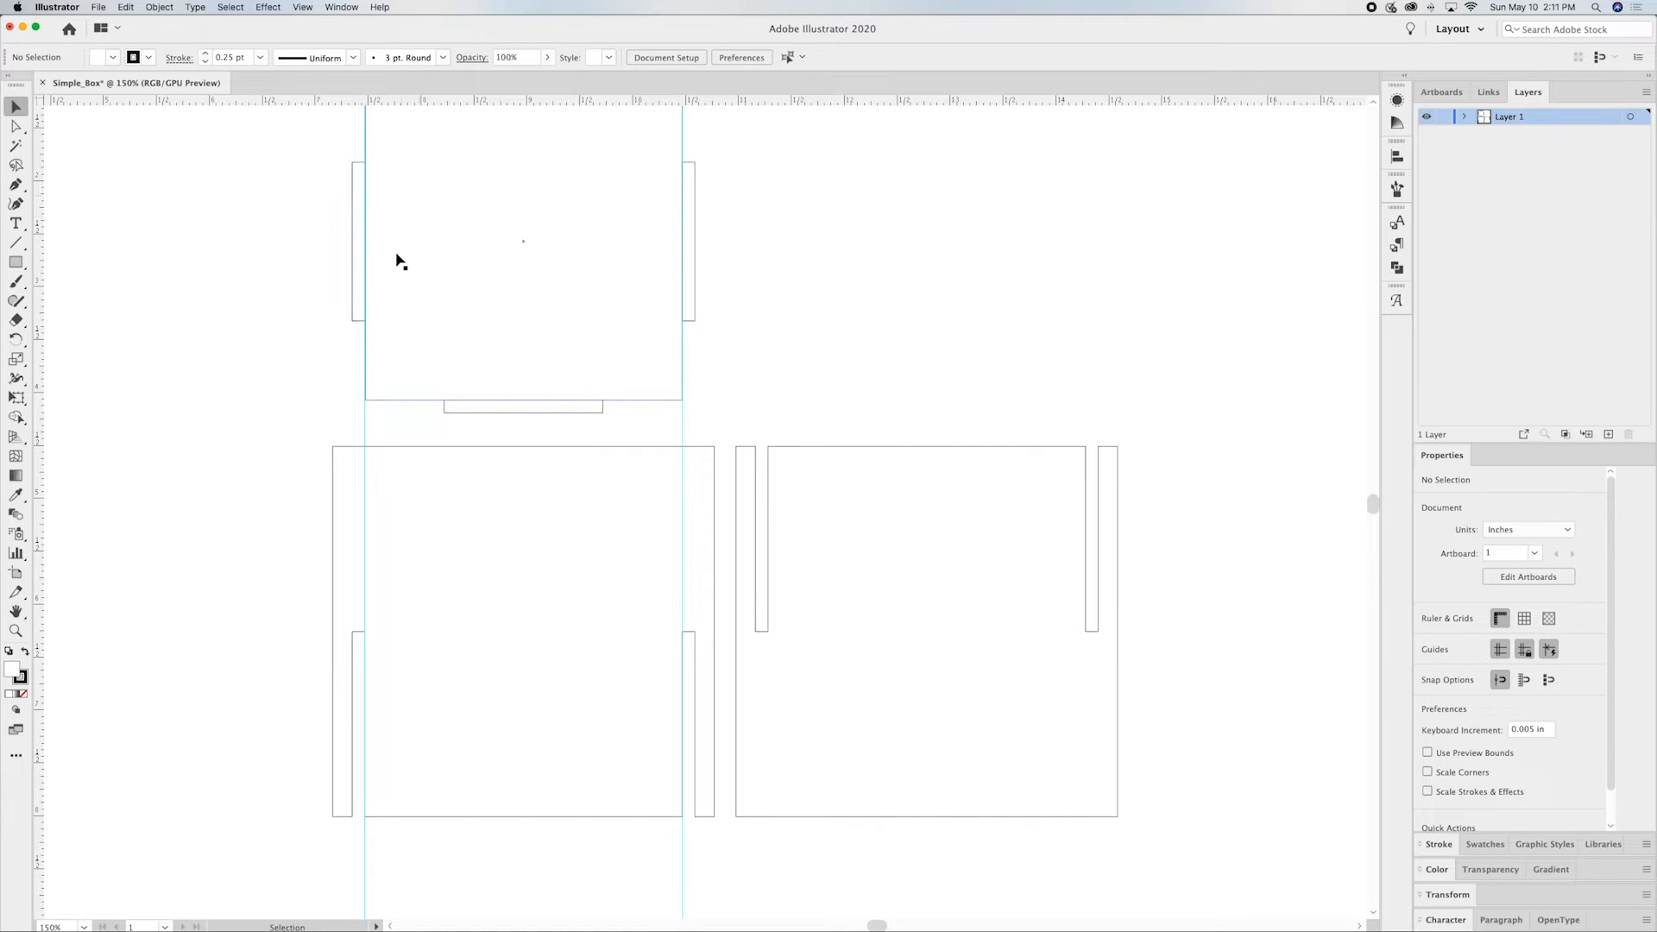
{"action": "left_click", "coordinate": [566, 413]}
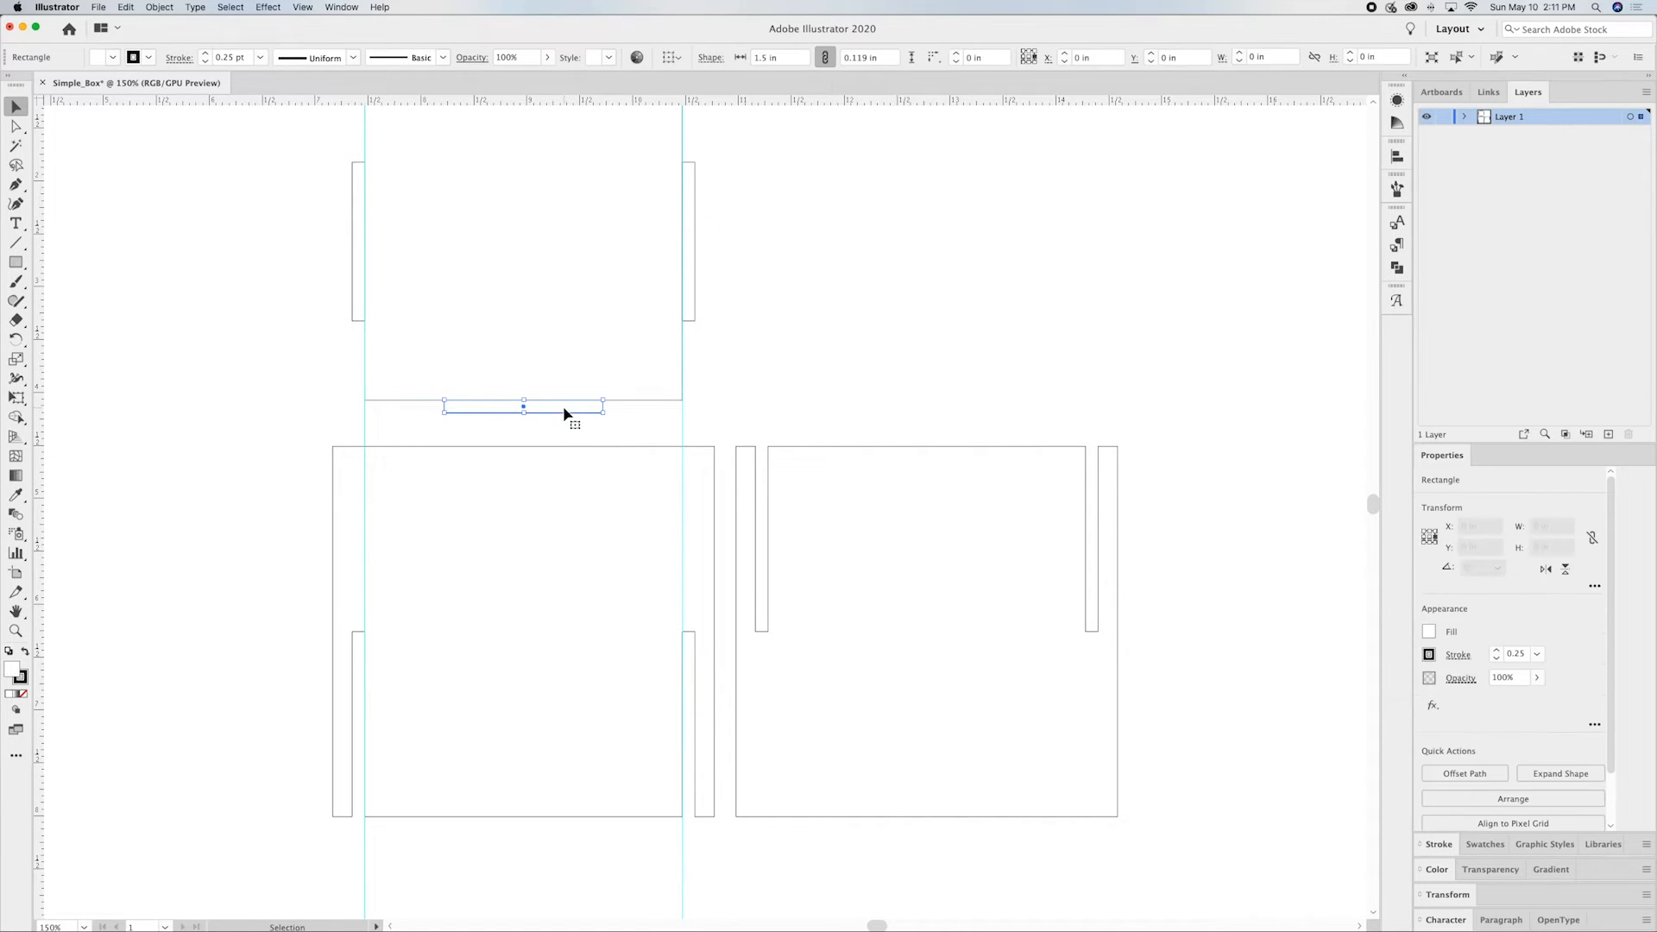
{"action": "left_click_drag", "start_coordinate": [566, 414], "coordinate": [596, 814]}
{"action": "left_click", "coordinate": [591, 879]}
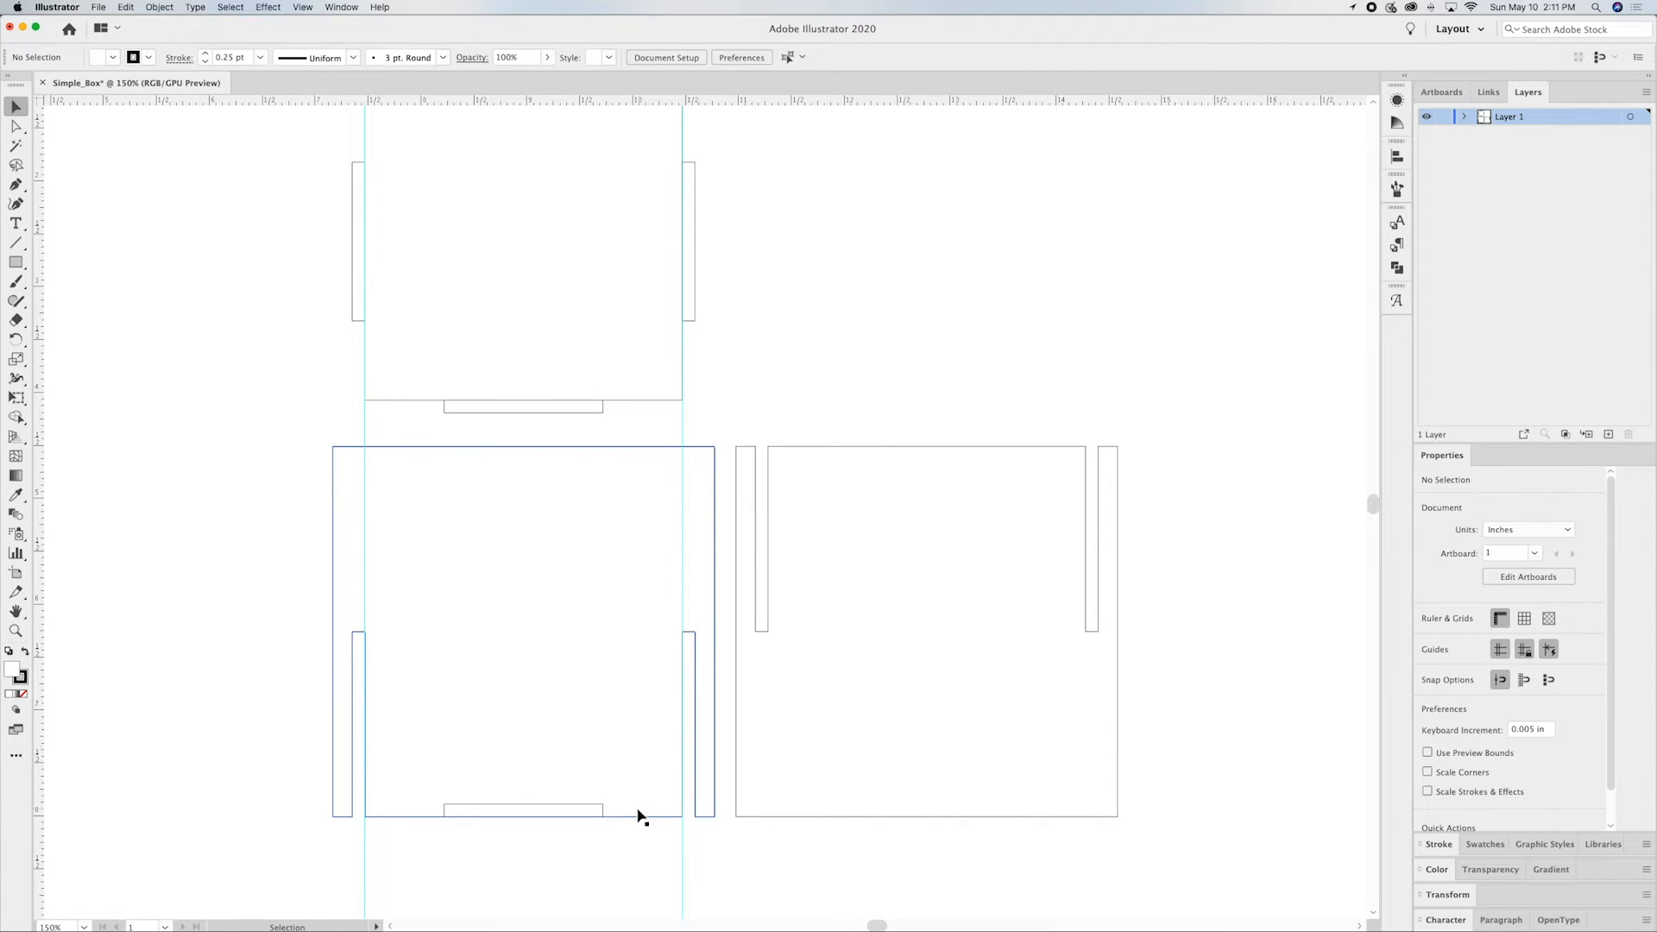
Step: Raise the copied rectangle in the left slotted panel by its own 0.119 in height above the bottom edge
{"action": "left_click", "coordinate": [573, 815], "text": "shift"}
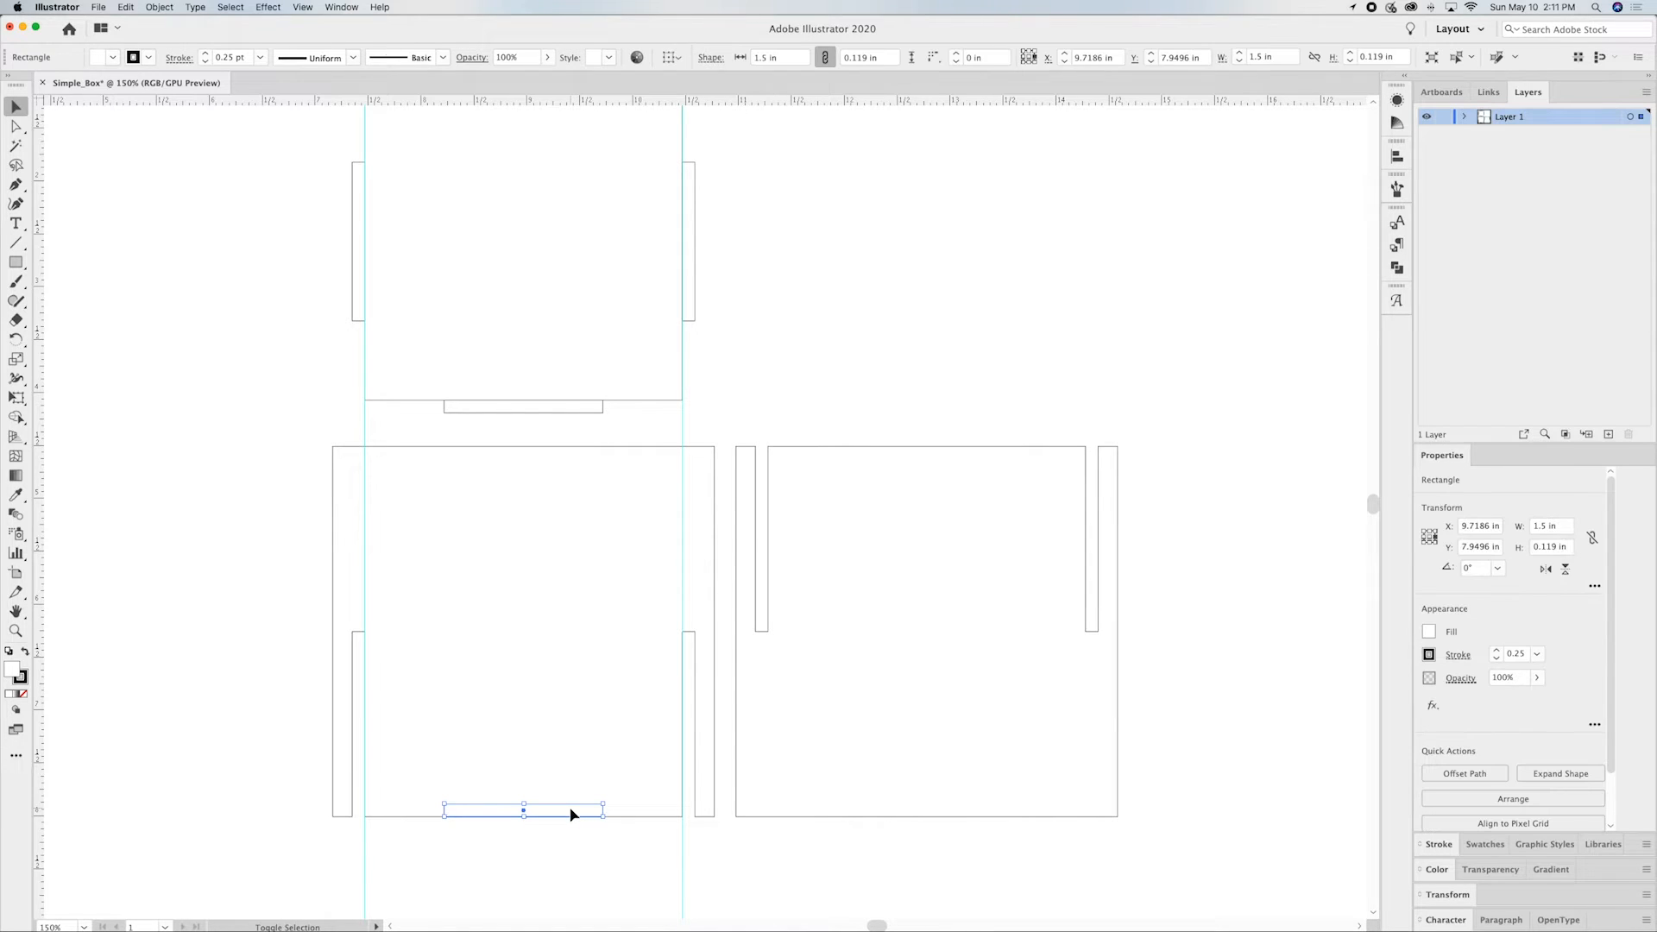
{"action": "left_click", "coordinate": [571, 815], "text": "shift"}
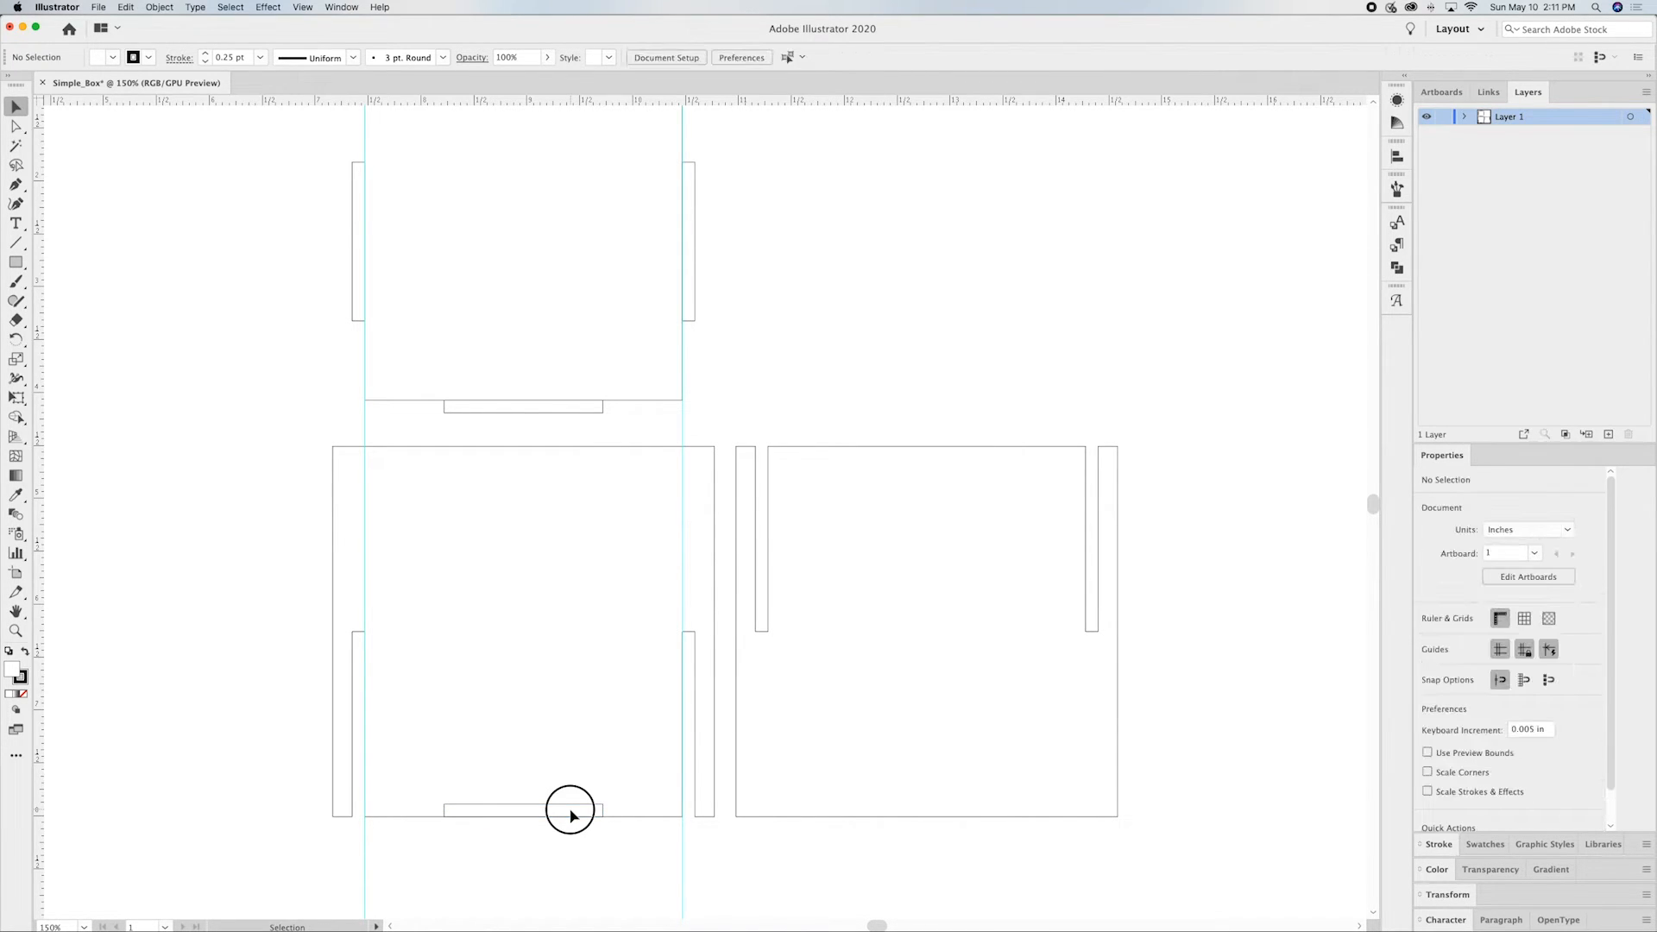
{"action": "left_click", "coordinate": [570, 814], "text": "shift"}
{"action": "left_click_drag", "start_coordinate": [572, 813], "coordinate": [570, 803]}
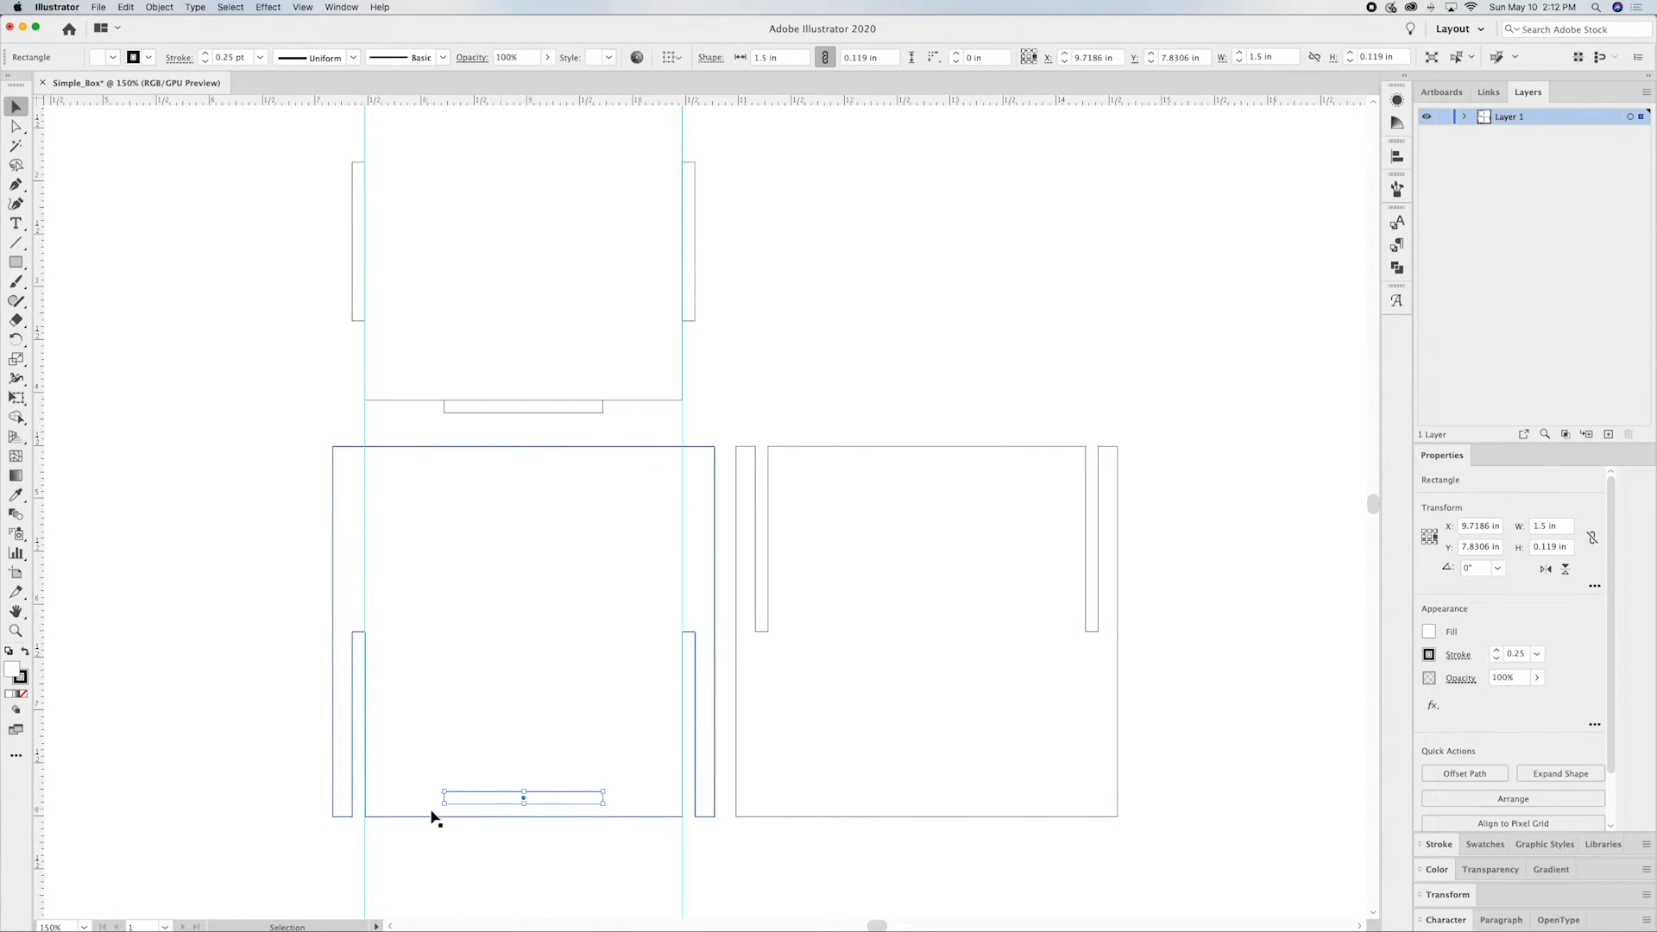
{"action": "left_click", "coordinate": [577, 863]}
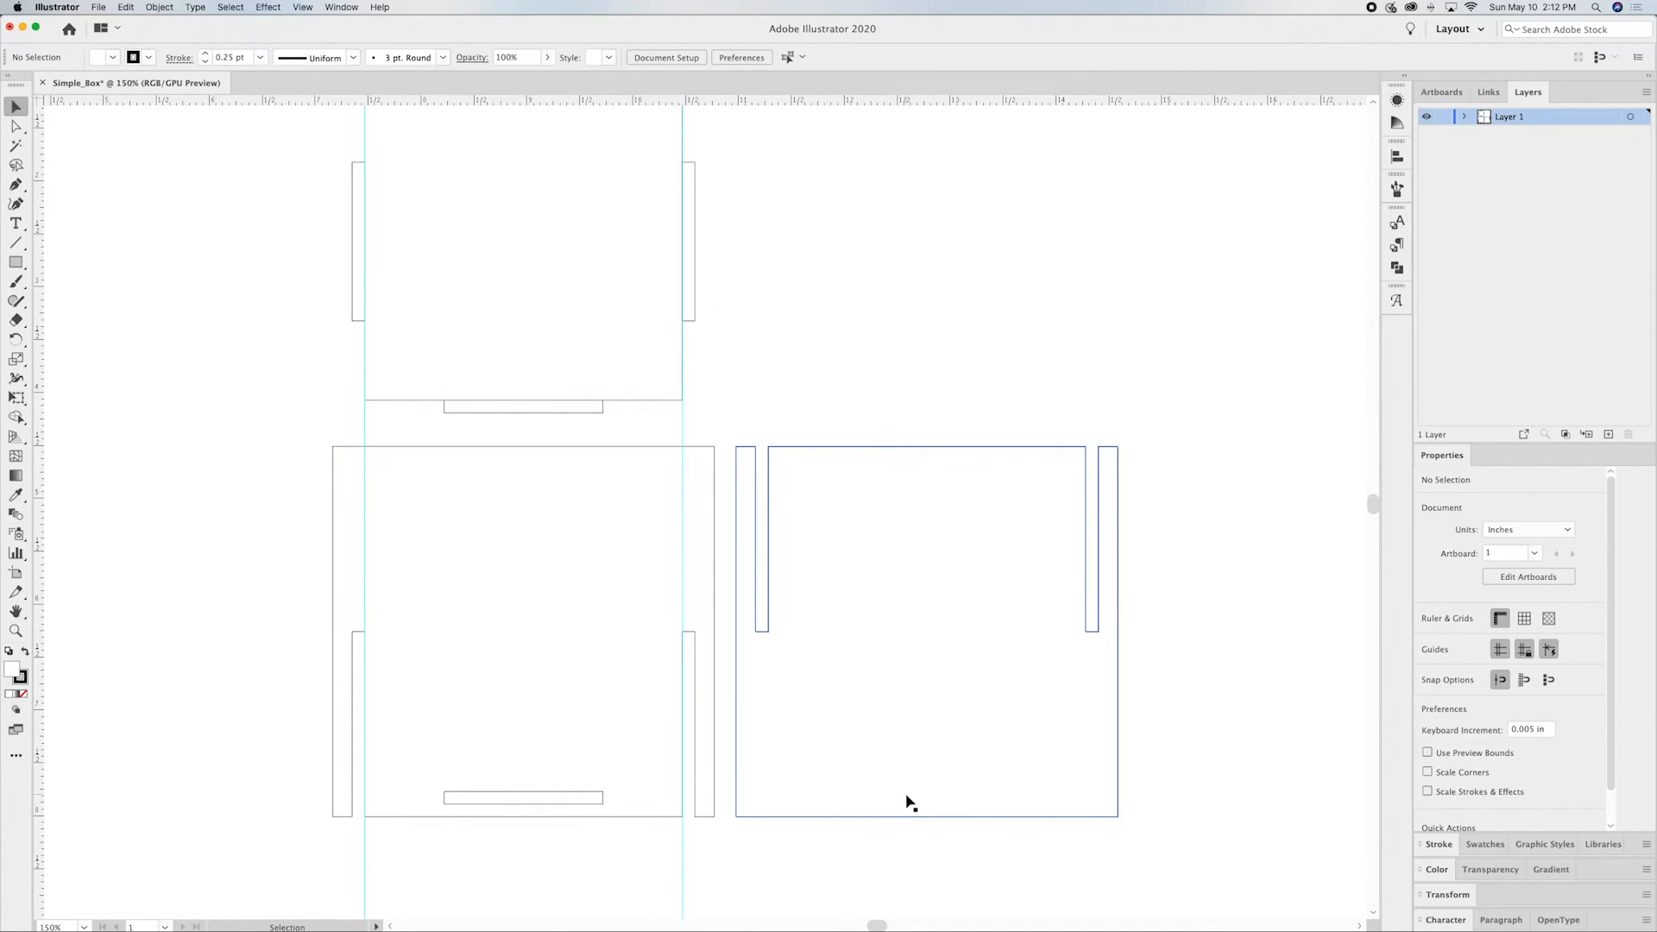
Step: Duplicate the raised slot rectangle horizontally to the matching centred position in the right slotted panel
{"action": "left_click", "coordinate": [561, 803]}
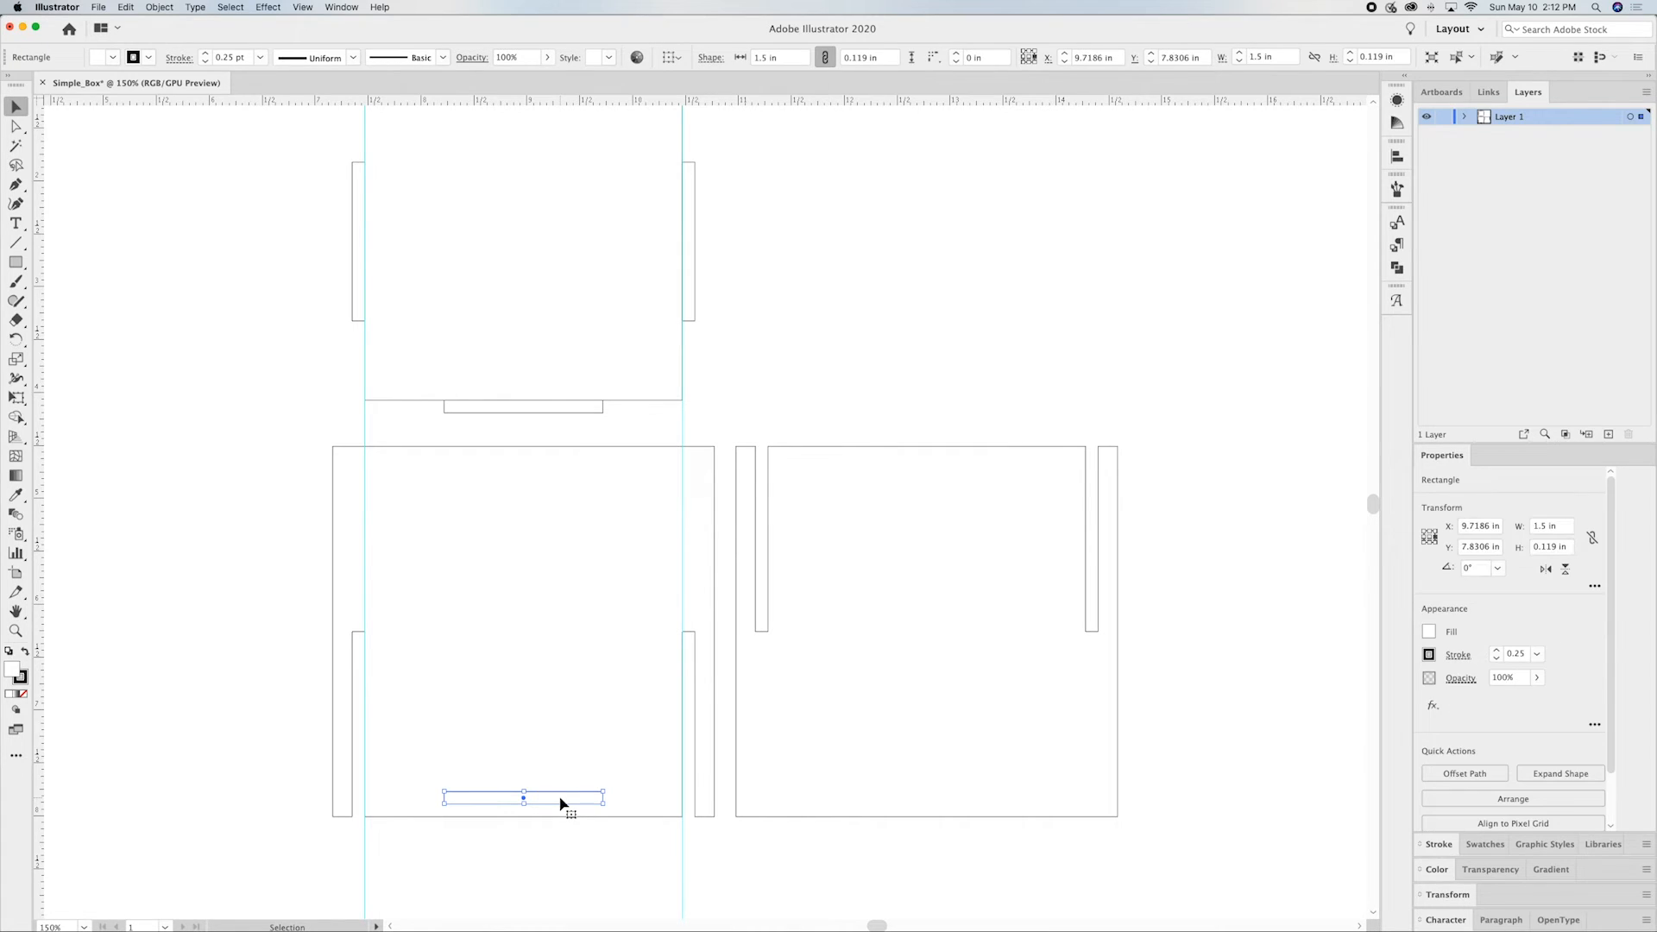
{"action": "left_click_drag", "start_coordinate": [561, 803], "coordinate": [968, 814]}
{"action": "left_click", "coordinate": [926, 861]}
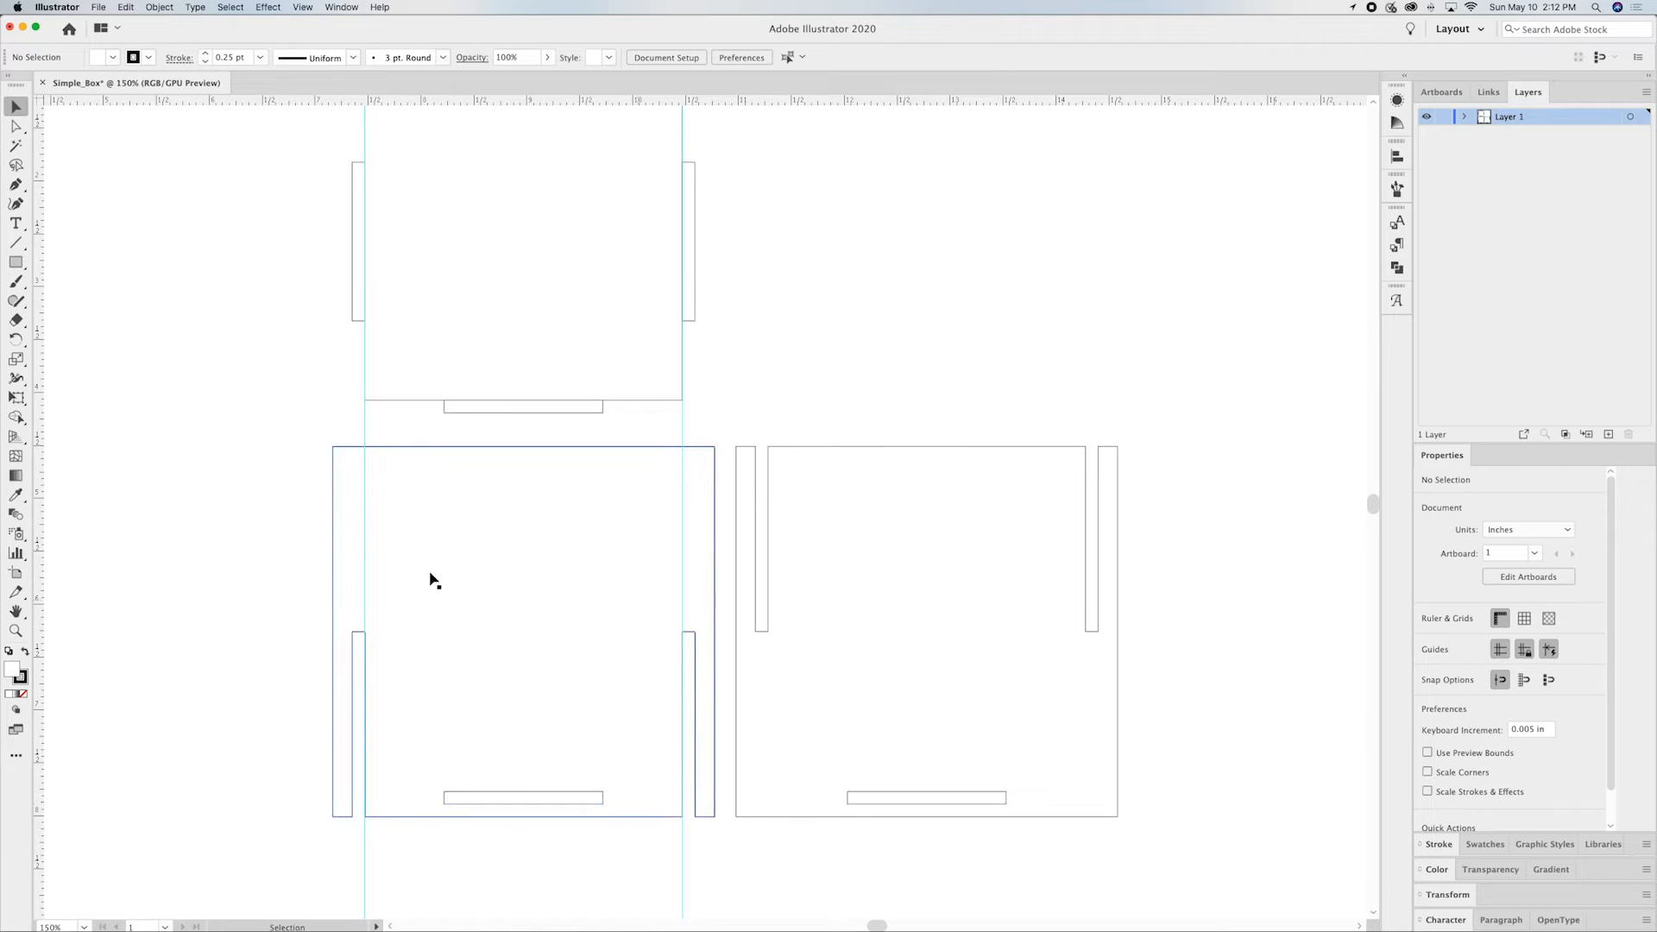
Step: Cut the bottom slot rectangles out of the left and right slotted panels, making each panel a compound path
{"action": "left_click_drag", "start_coordinate": [306, 706], "coordinate": [551, 837]}
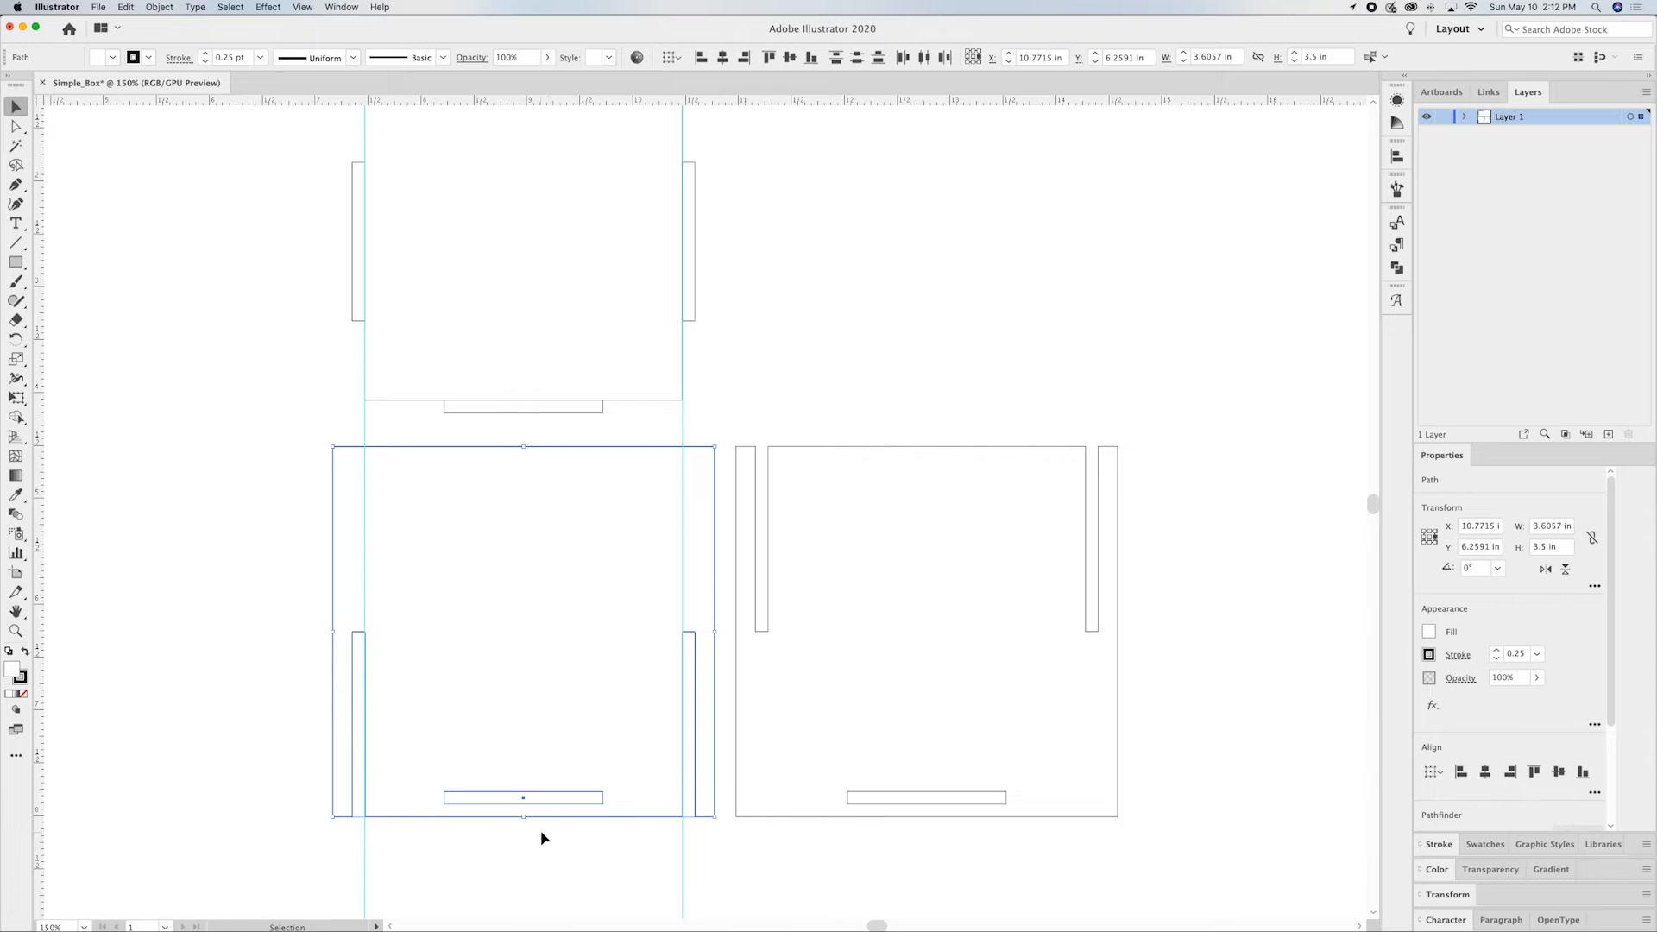
{"action": "scroll", "coordinate": [1467, 768], "scroll_direction": "down", "scroll_amount": 3}
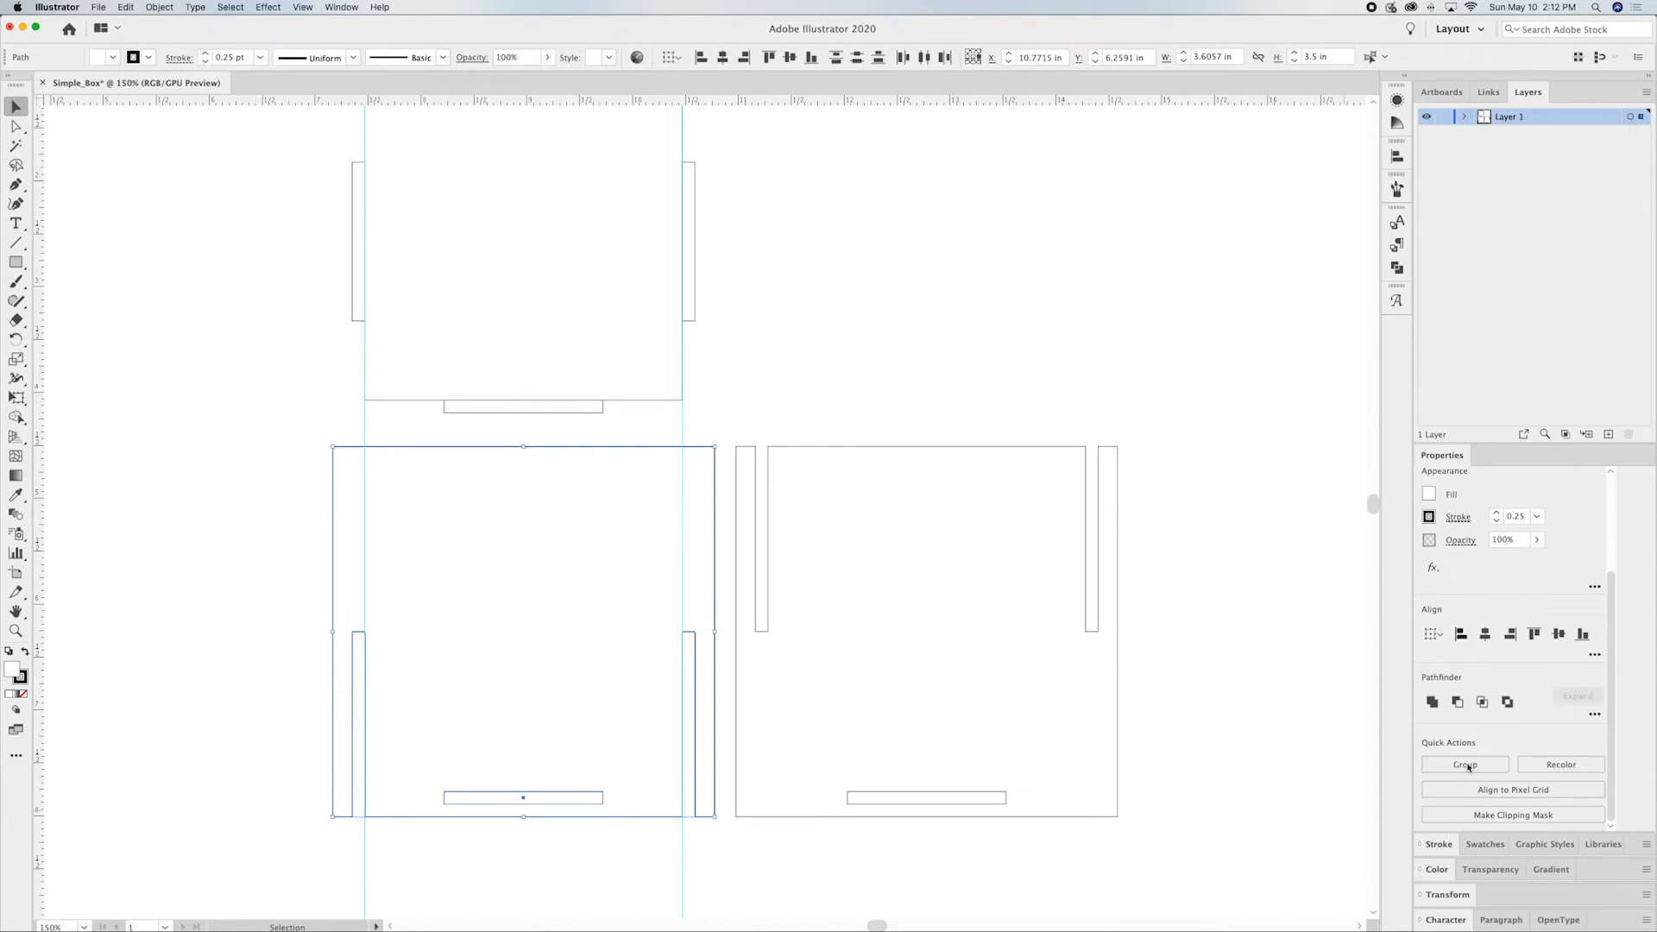
{"action": "left_click", "coordinate": [1458, 704]}
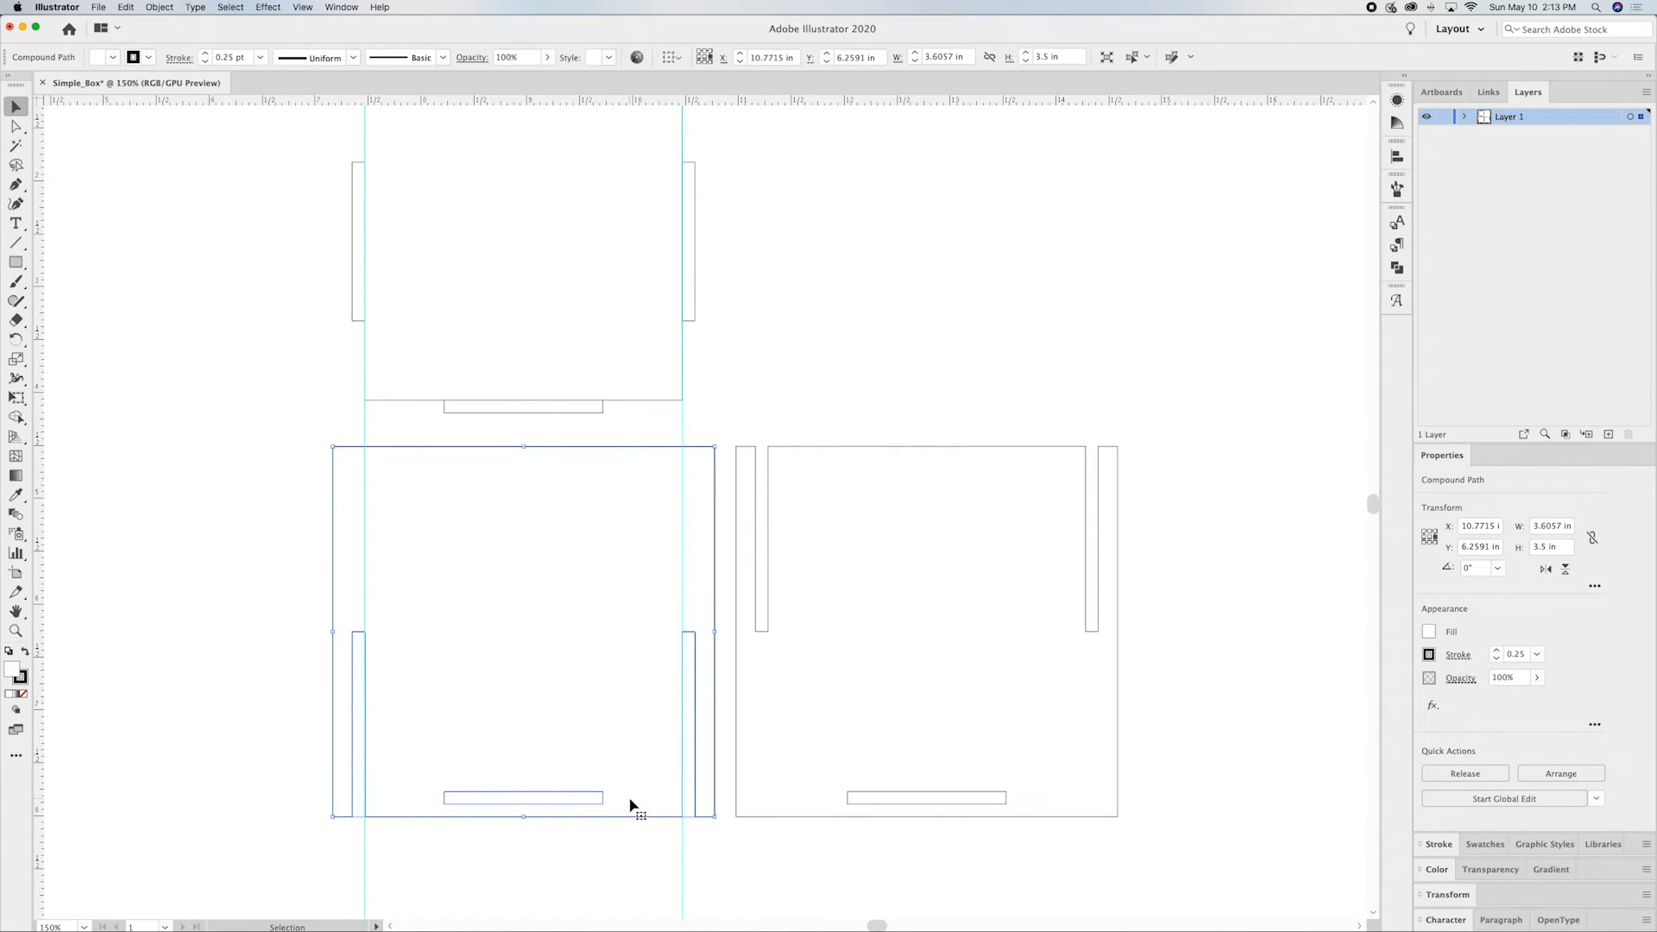
{"action": "left_click", "coordinate": [863, 858]}
{"action": "left_click_drag", "start_coordinate": [833, 861], "coordinate": [968, 779]}
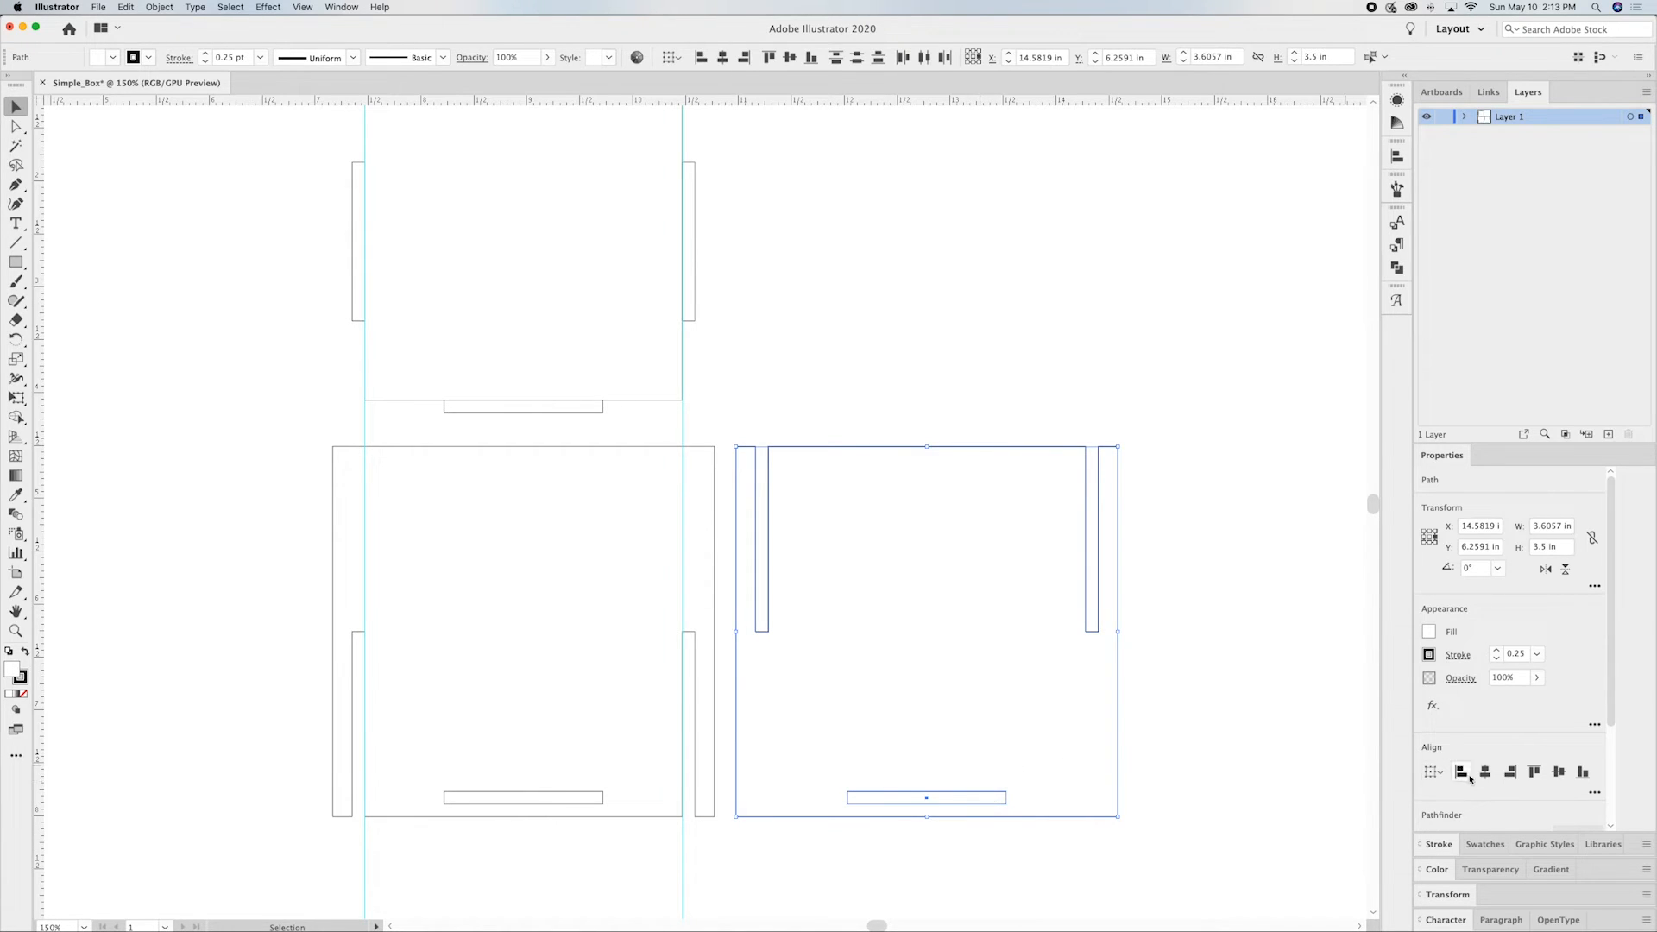
{"action": "key", "text": "super+8"}
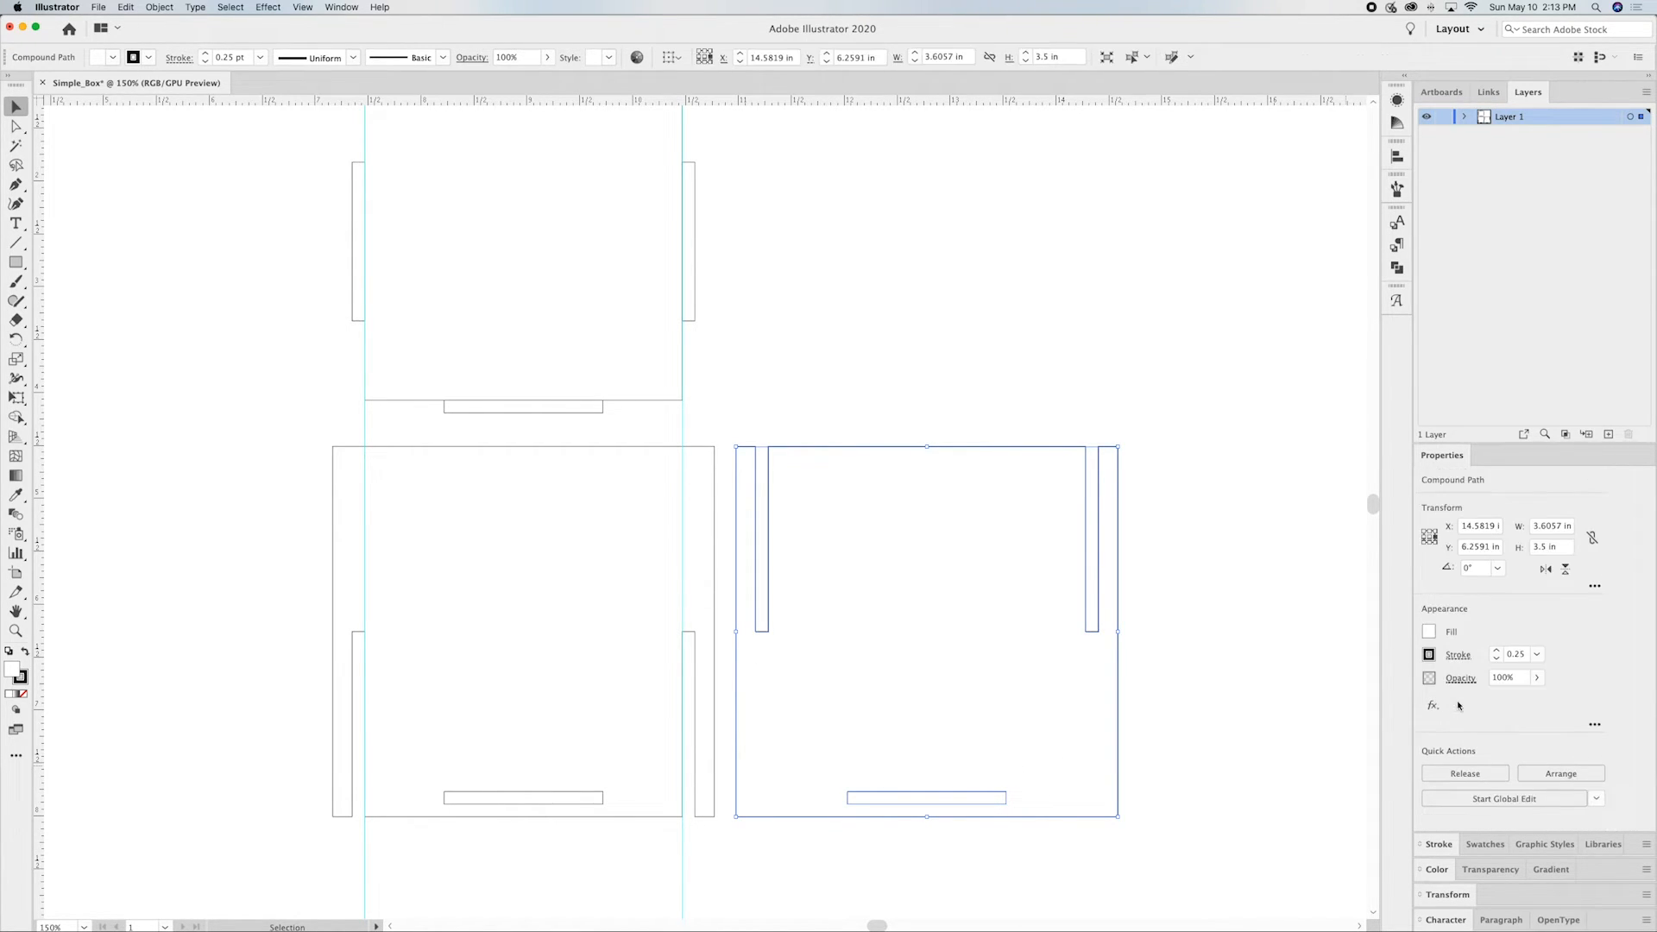
{"action": "left_click", "coordinate": [1161, 761]}
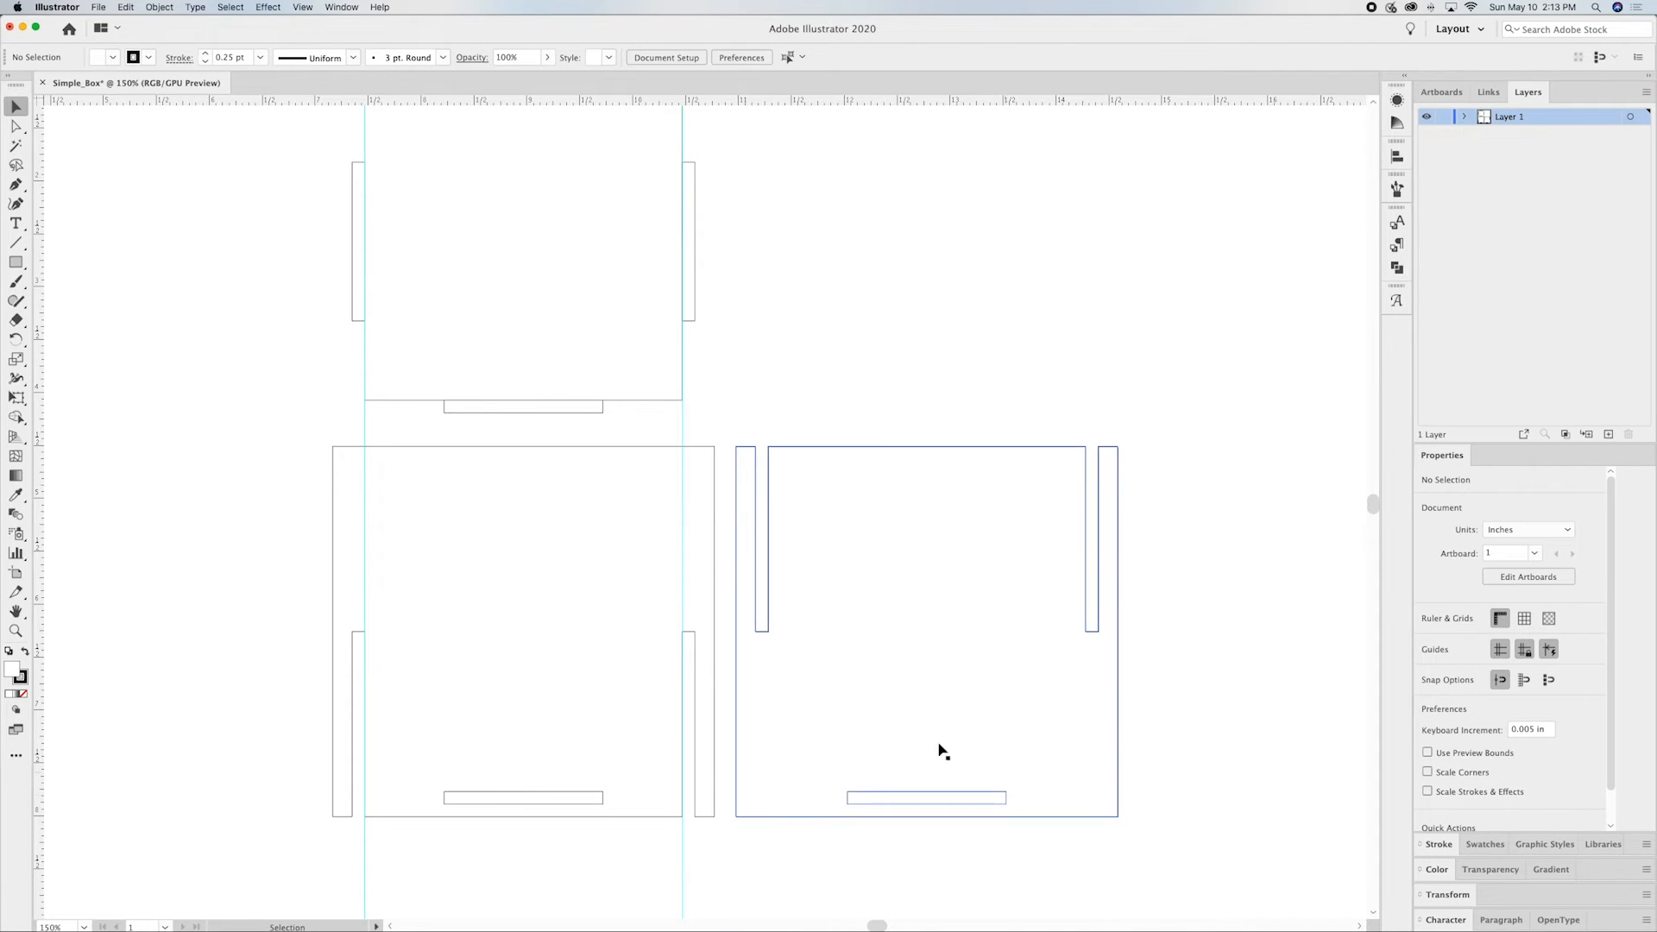
Step: Unite the upper square and its four surrounding tabs into a single base outline
{"action": "scroll", "coordinate": [531, 627], "scroll_direction": "up", "scroll_amount": 2}
{"action": "scroll", "coordinate": [531, 628], "scroll_direction": "up", "scroll_amount": 1}
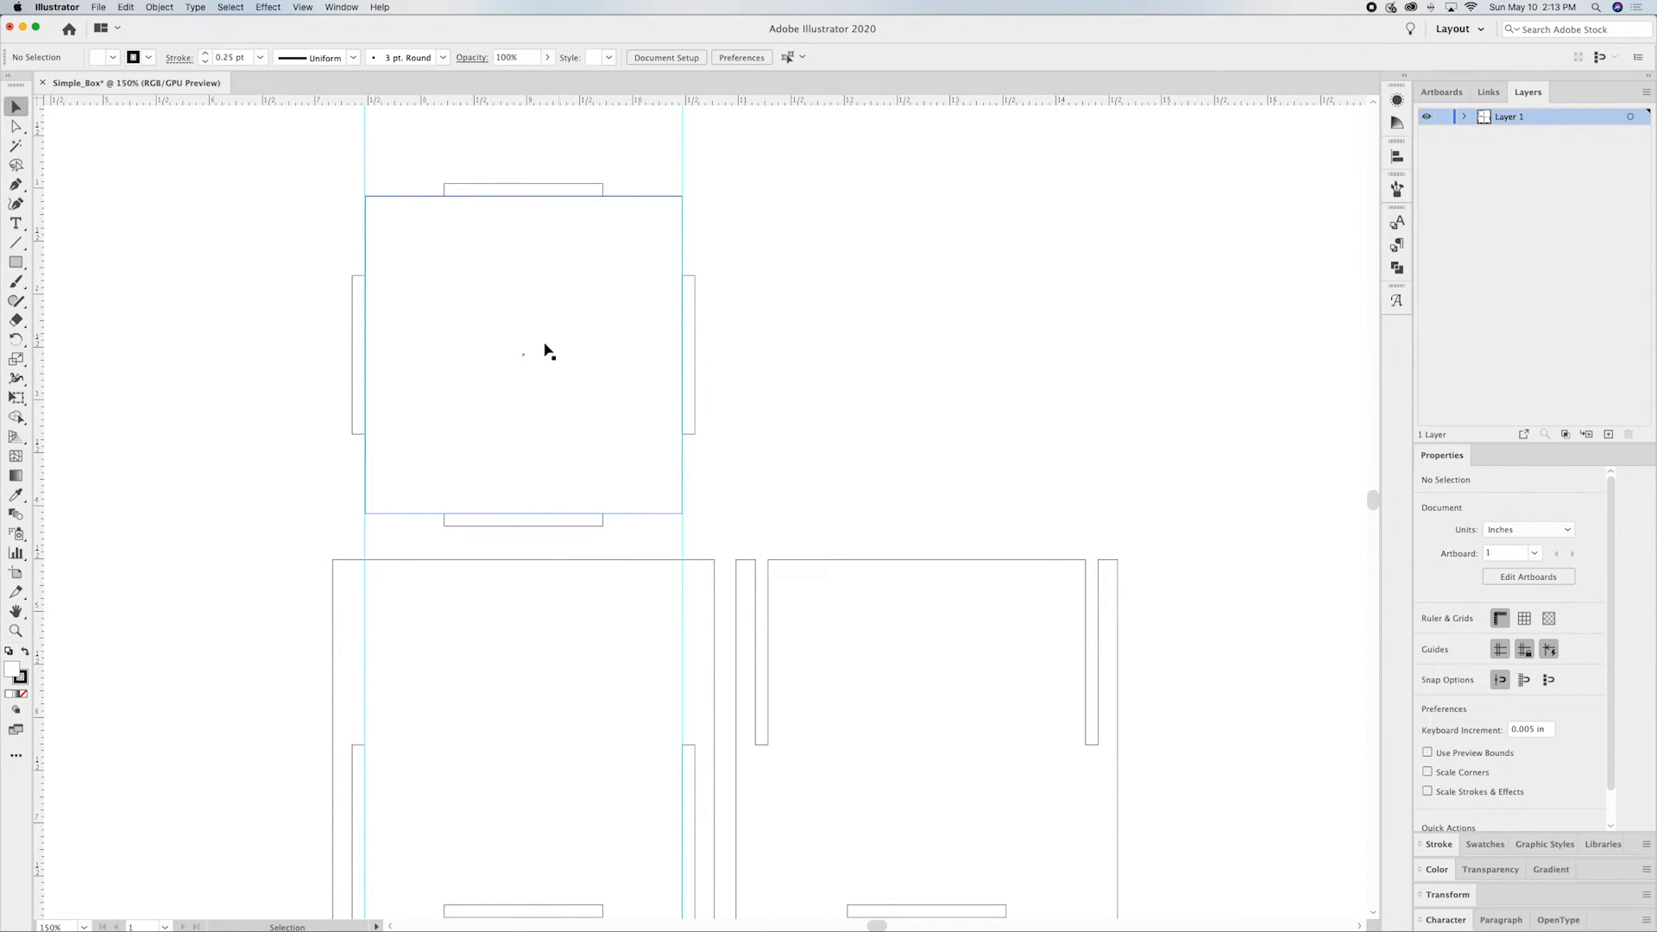
{"action": "left_click_drag", "start_coordinate": [305, 159], "coordinate": [740, 535]}
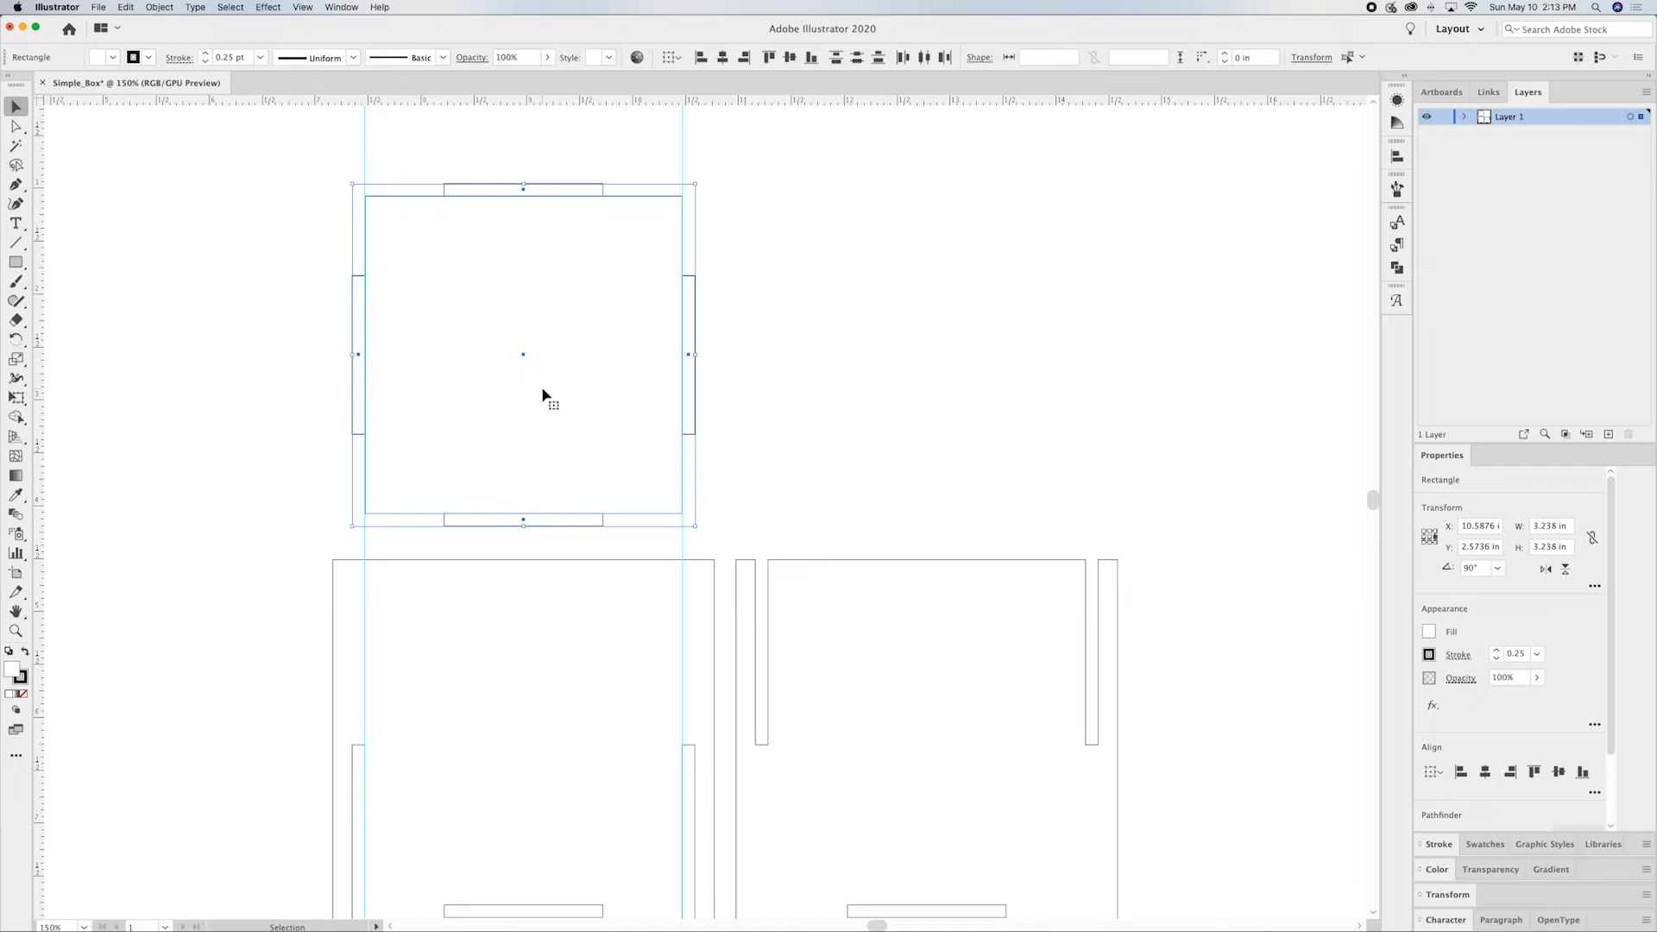
{"action": "scroll", "coordinate": [1472, 714], "scroll_direction": "down", "scroll_amount": 3}
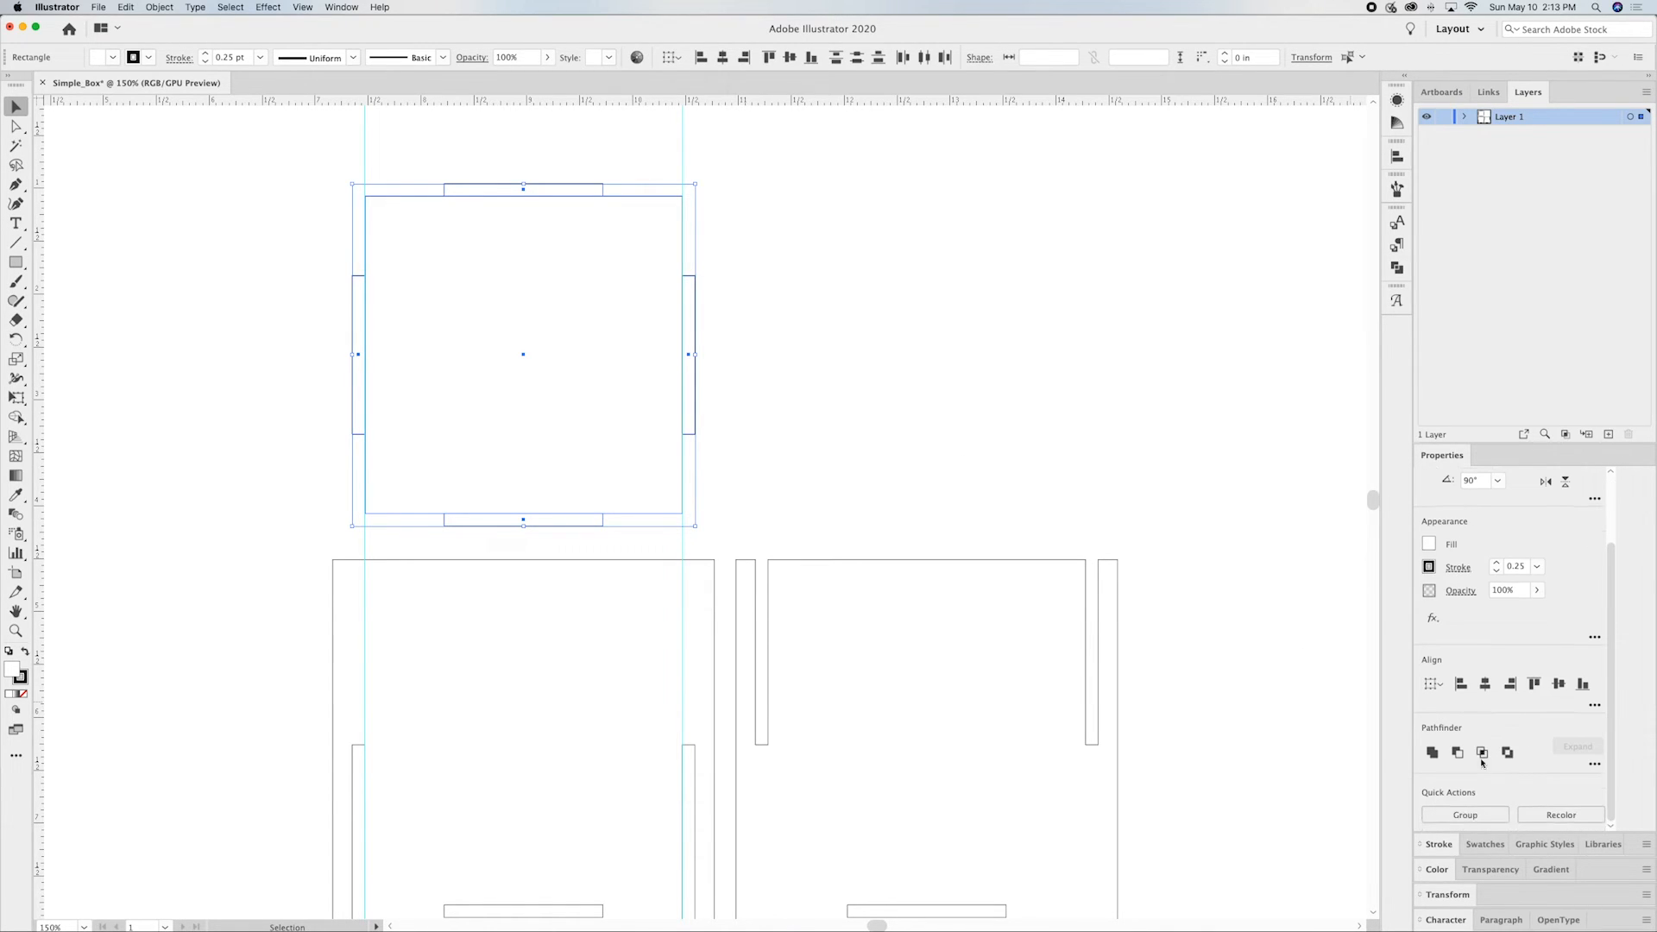
{"action": "left_click", "coordinate": [1432, 753]}
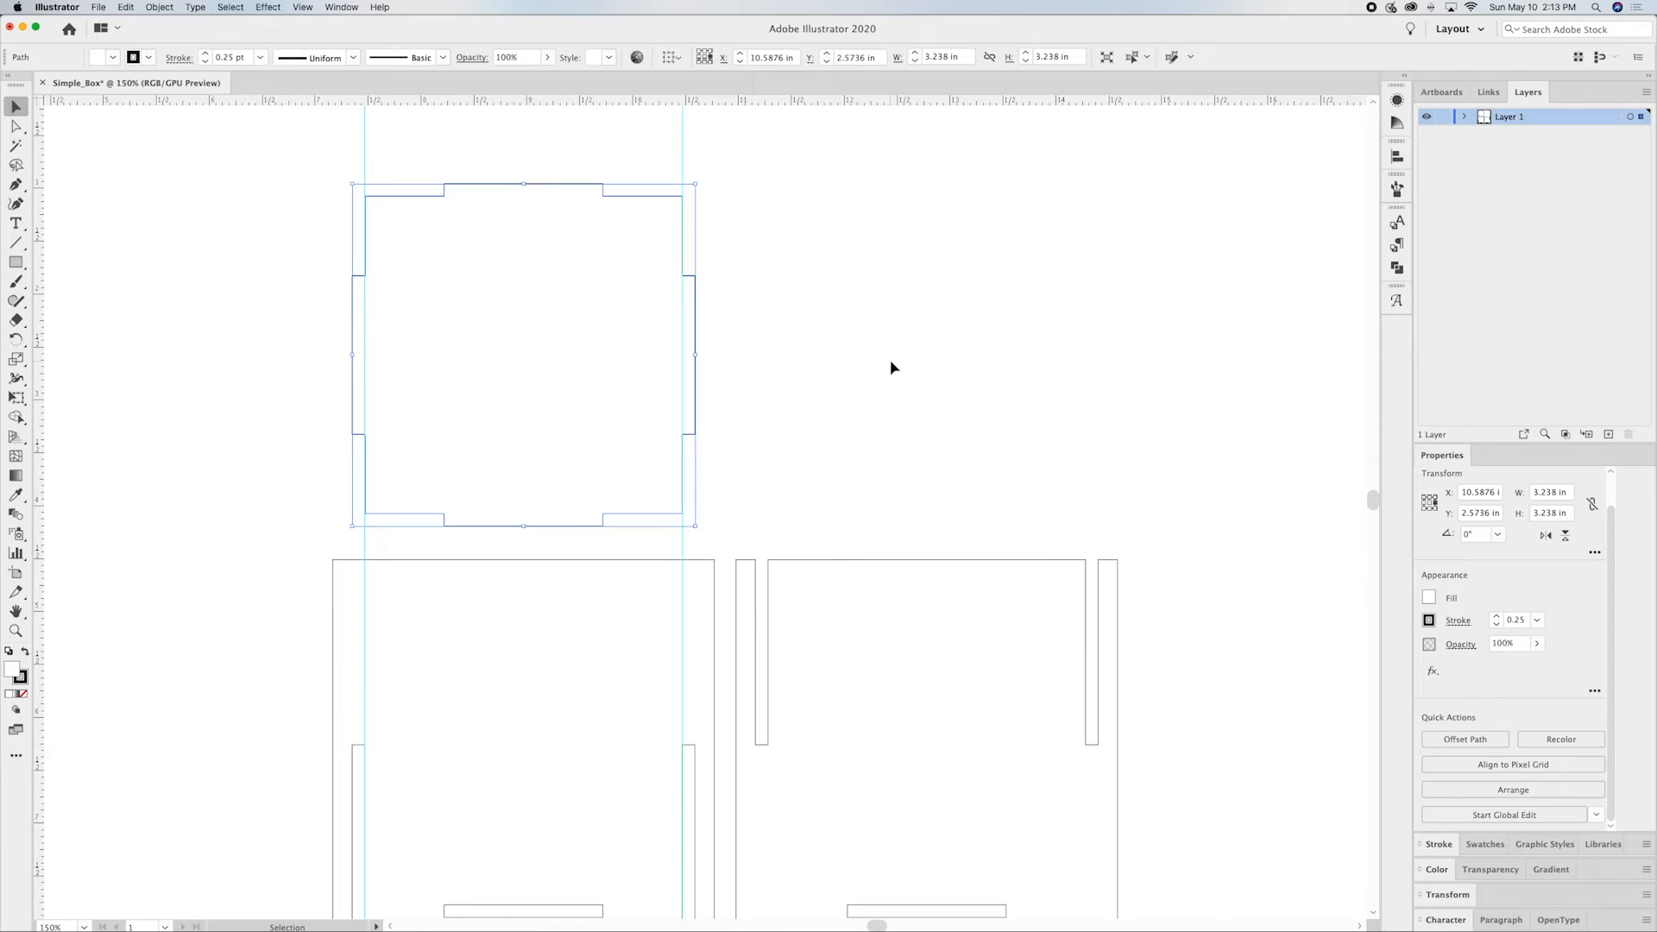
{"action": "left_click", "coordinate": [859, 354]}
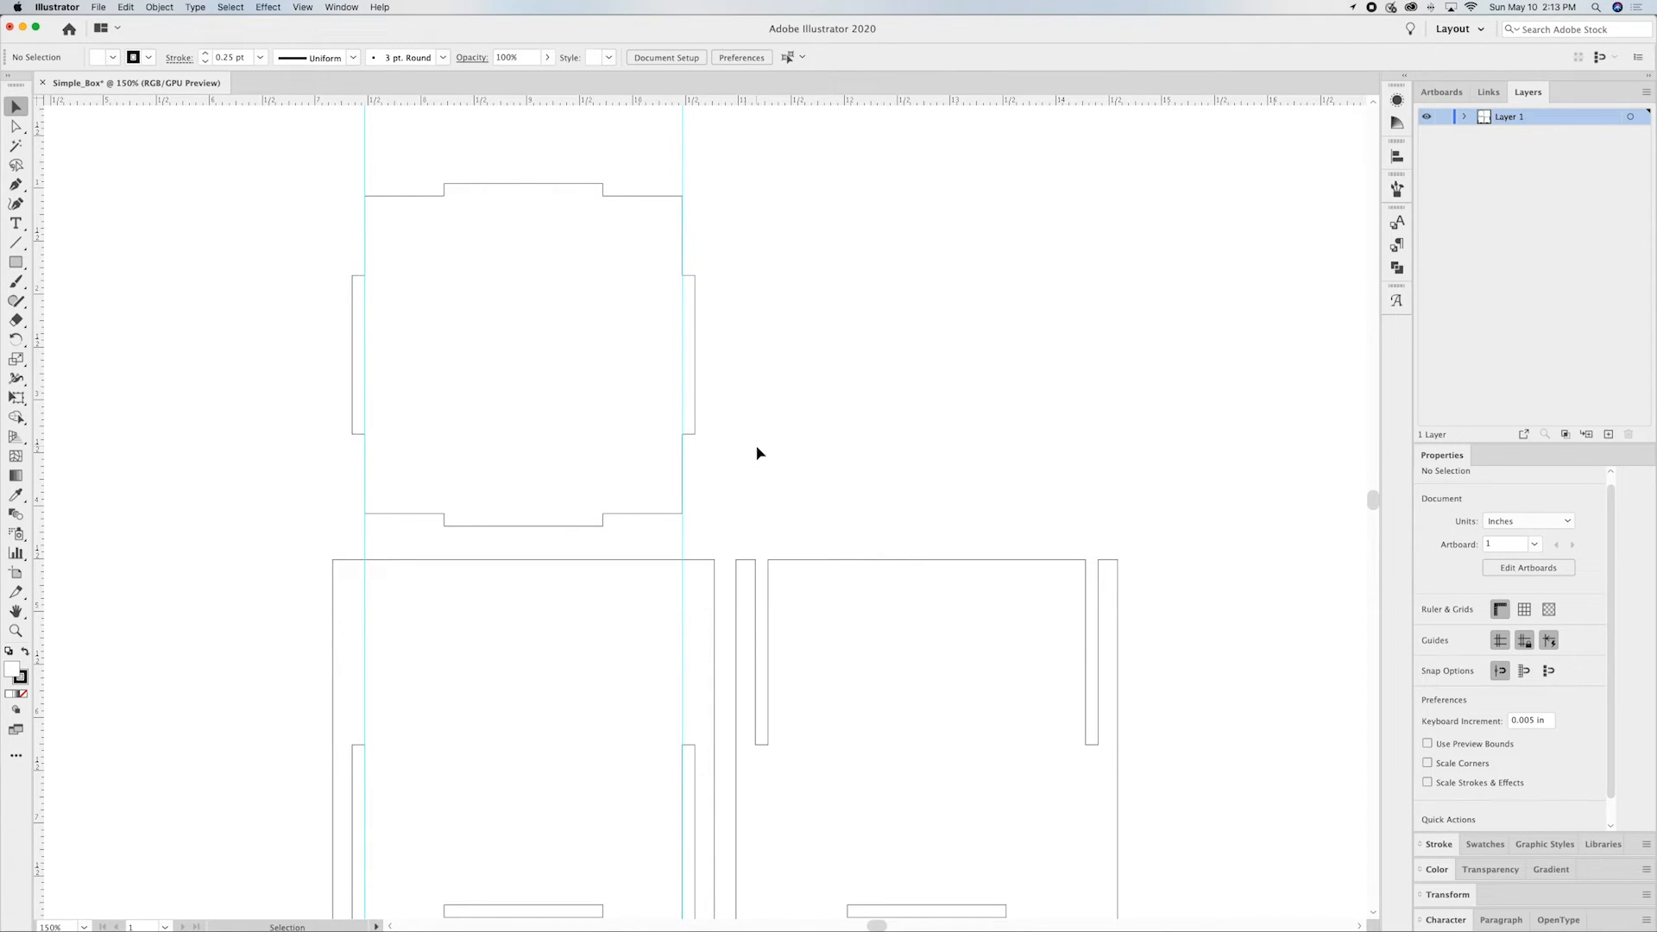
Step: Duplicate both slotted side panels to the left of the originals, making a row of four side panels
{"action": "key", "text": "super+minus"}
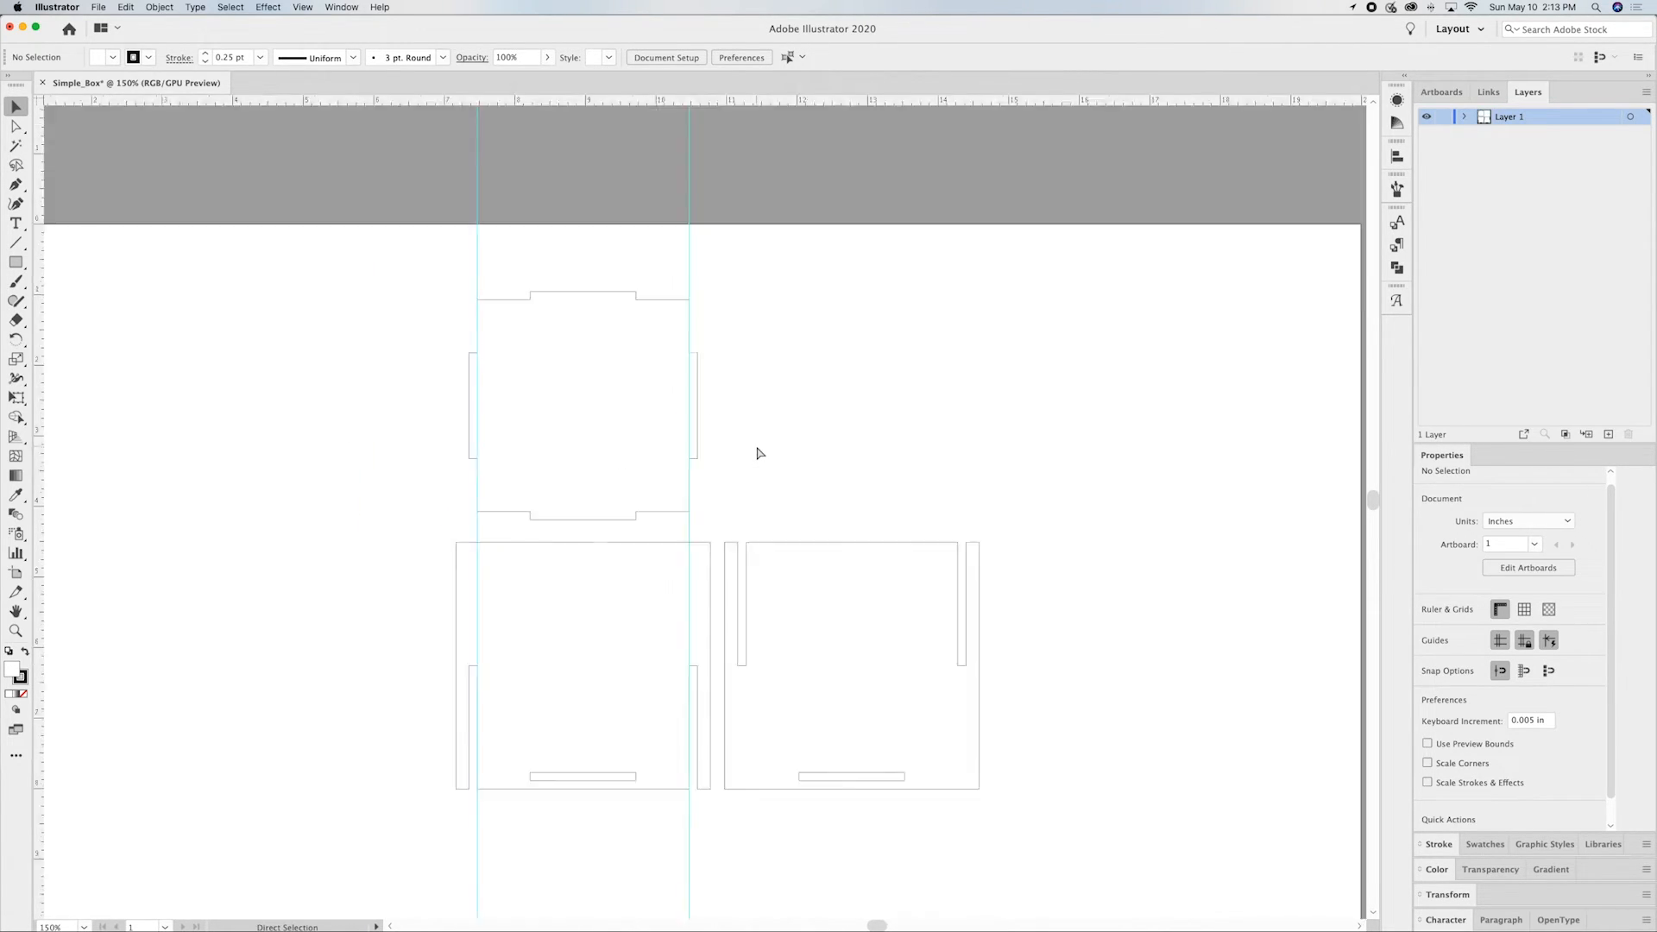
{"action": "scroll", "coordinate": [760, 453], "scroll_direction": "down", "scroll_amount": 3}
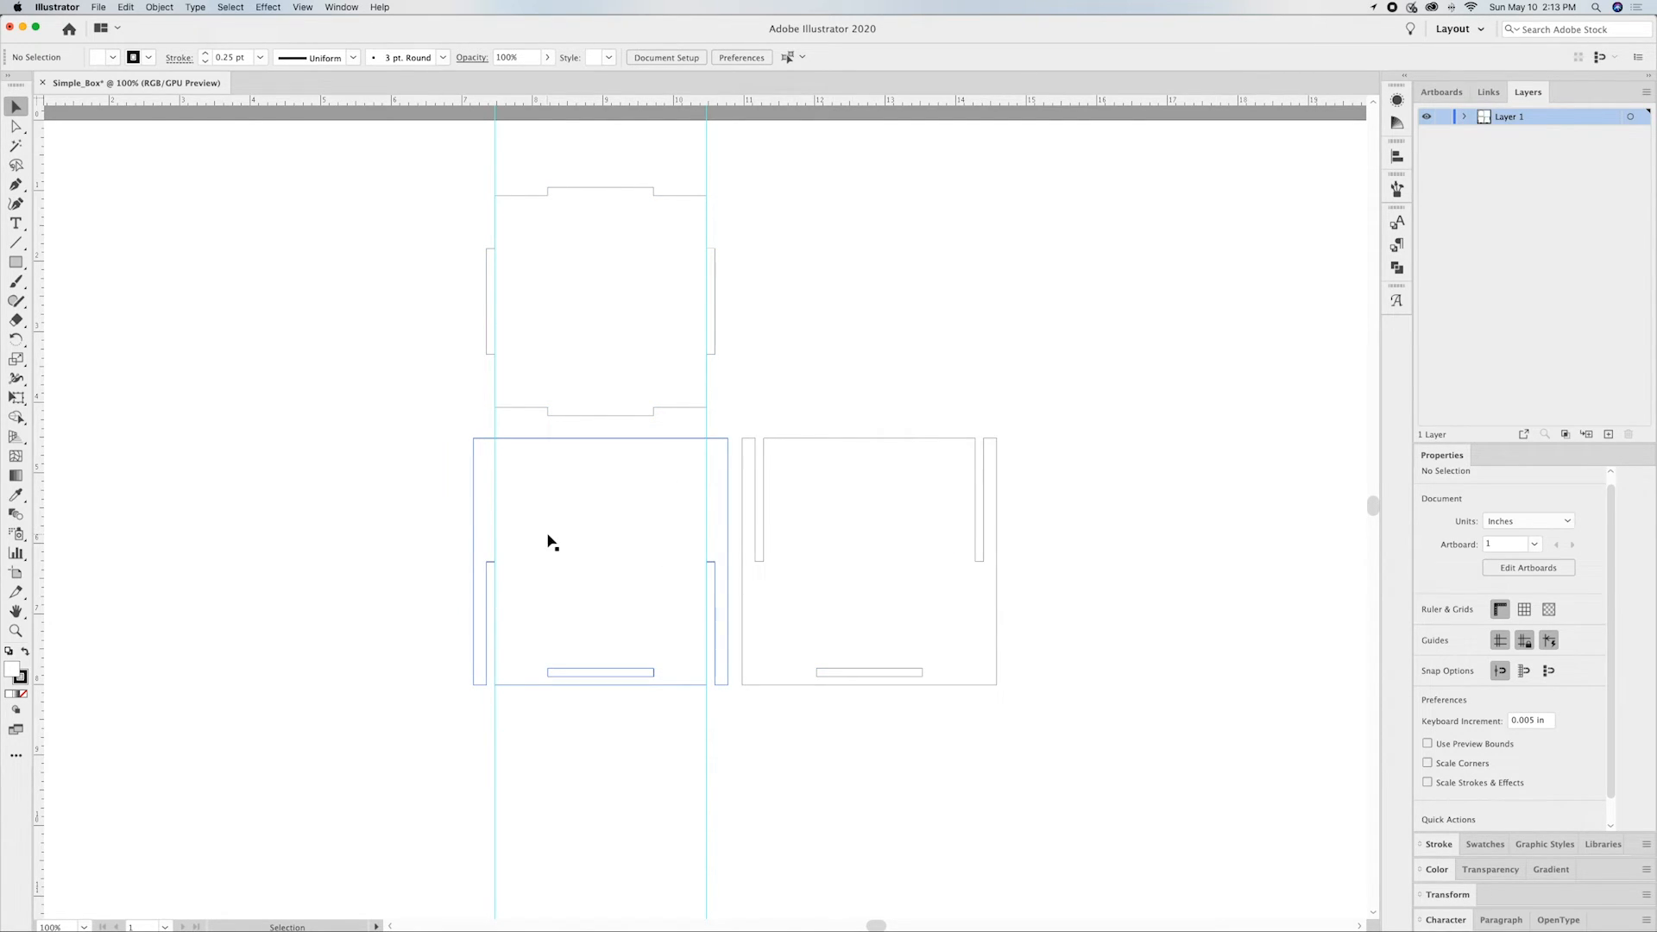
{"action": "left_click_drag", "start_coordinate": [428, 515], "coordinate": [362, 564]}
{"action": "left_click", "coordinate": [367, 784]}
{"action": "left_click_drag", "start_coordinate": [370, 783], "coordinate": [584, 790]}
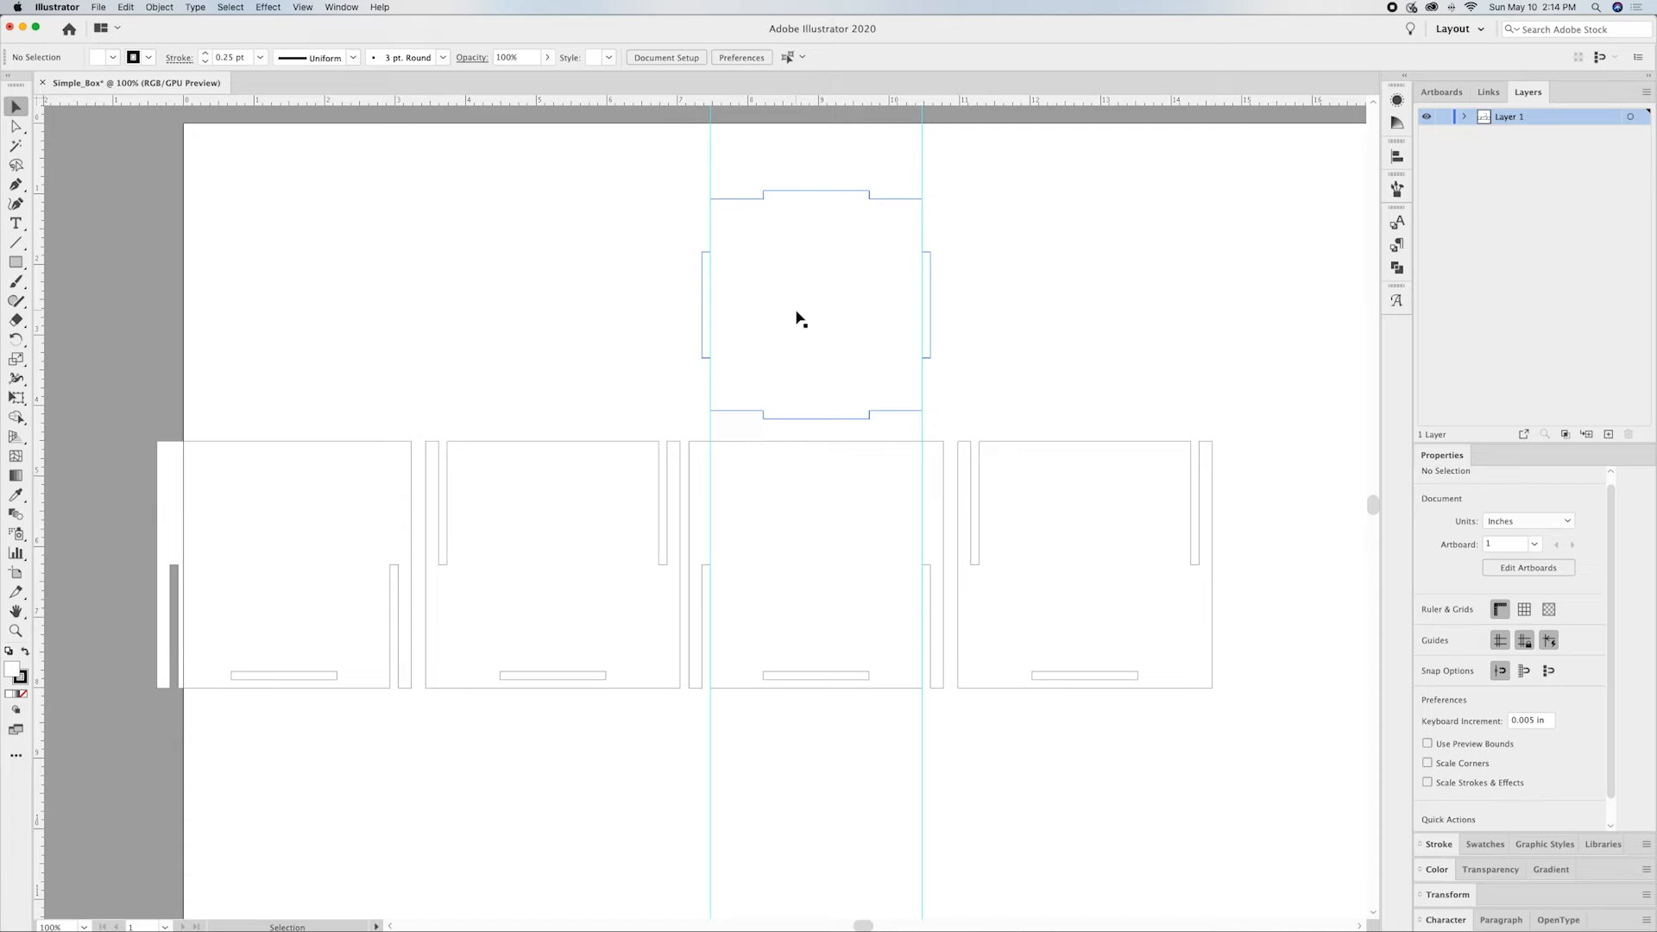
Step: Arrange the pieces in the artboard's upper-left corner, with the base and two side panels above the other two side panels
{"action": "left_click_drag", "start_coordinate": [818, 307], "coordinate": [338, 283]}
{"action": "left_click", "coordinate": [551, 296]}
{"action": "left_click_drag", "start_coordinate": [278, 542], "coordinate": [576, 262]}
{"action": "left_click_drag", "start_coordinate": [559, 566], "coordinate": [852, 293]}
{"action": "left_click_drag", "start_coordinate": [806, 473], "coordinate": [342, 460]}
{"action": "left_click_drag", "start_coordinate": [1070, 514], "coordinate": [617, 490]}
{"action": "left_click", "coordinate": [863, 444]}
{"action": "left_click_drag", "start_coordinate": [855, 266], "coordinate": [857, 278]}
{"action": "left_click", "coordinate": [869, 451]}
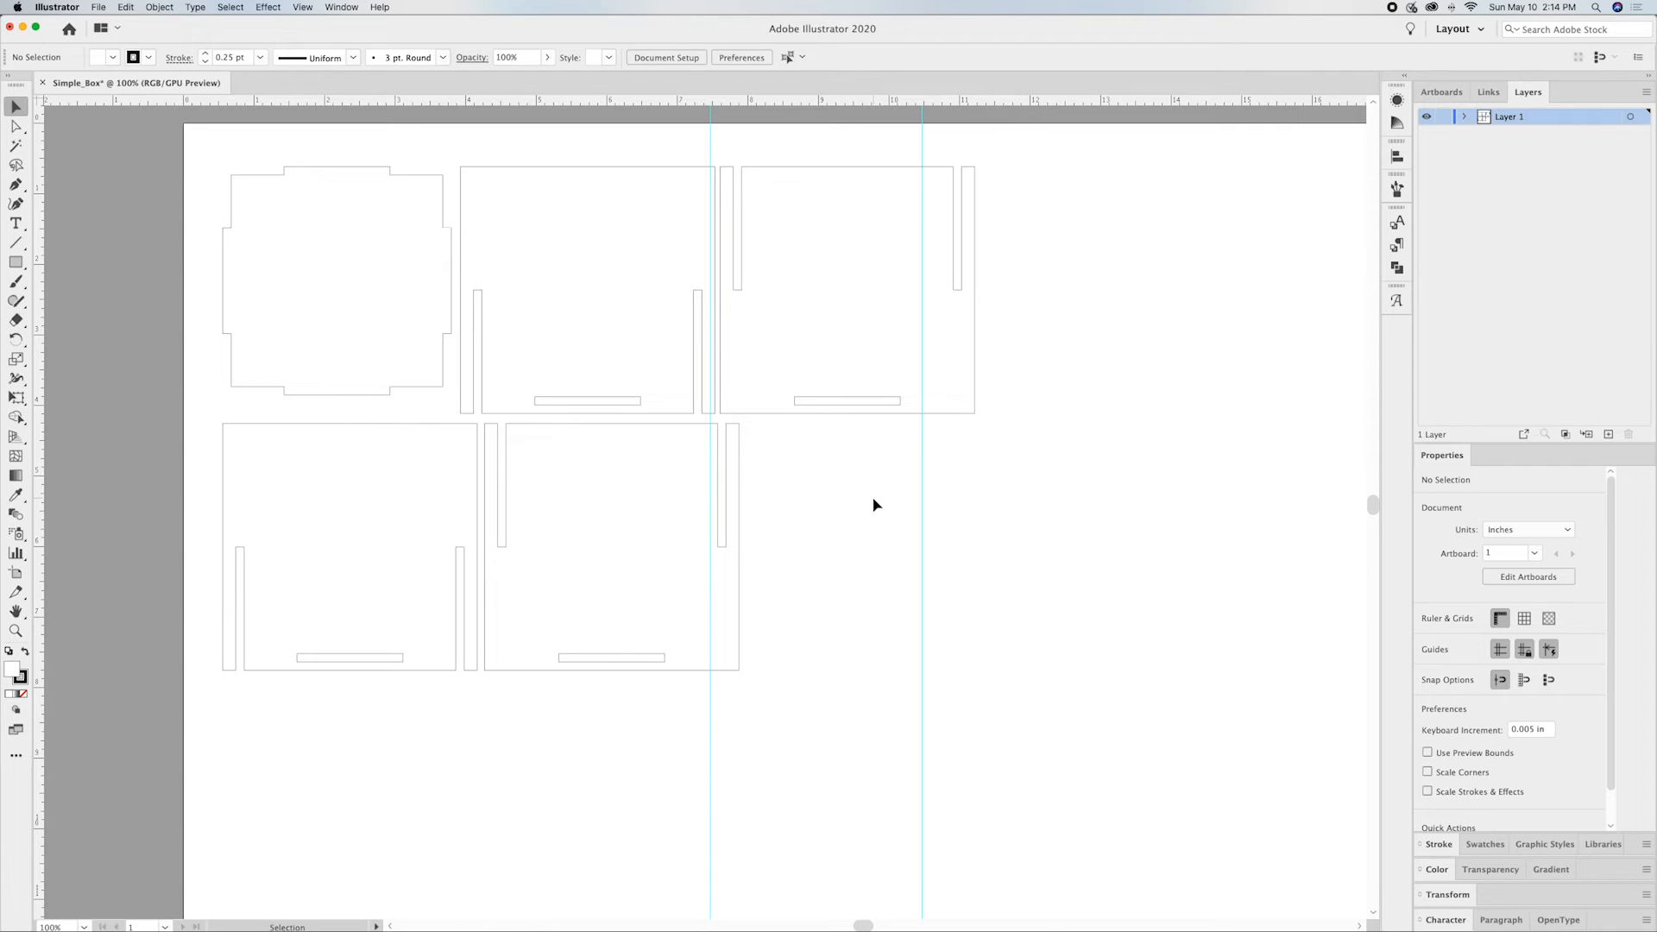
Step: Rotate the upper row's right-hand side panel 90° so its open slots face left
{"action": "scroll", "coordinate": [866, 501], "scroll_direction": "right", "scroll_amount": 5}
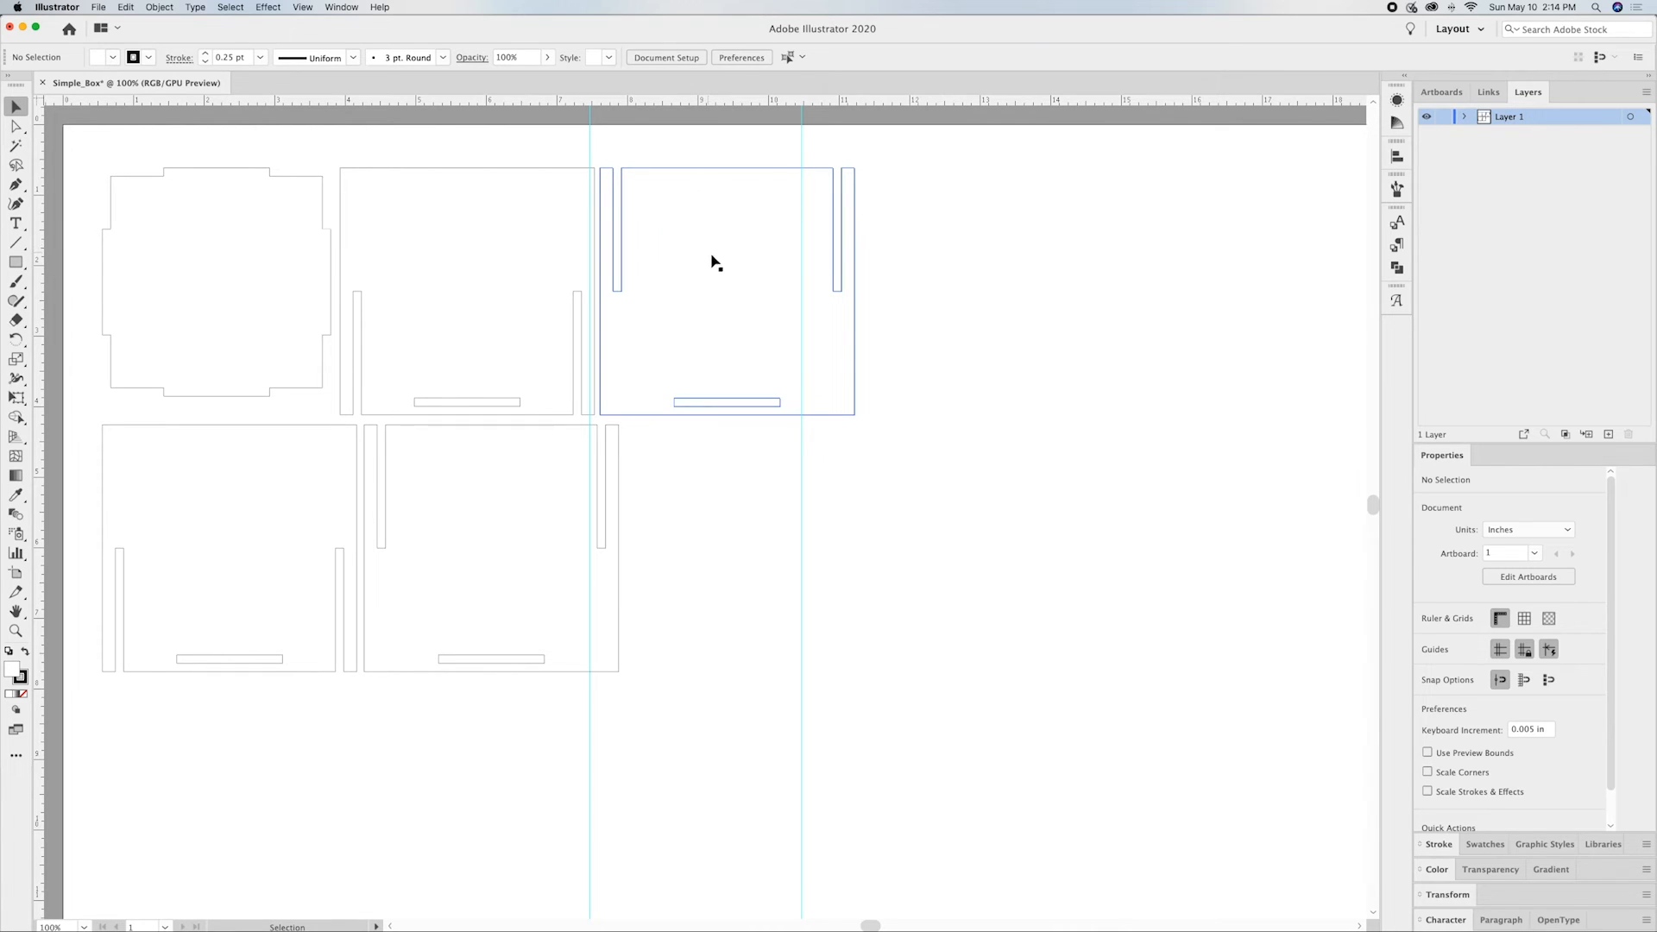
{"action": "left_click", "coordinate": [710, 333]}
{"action": "left_click_drag", "start_coordinate": [867, 417], "coordinate": [954, 181]}
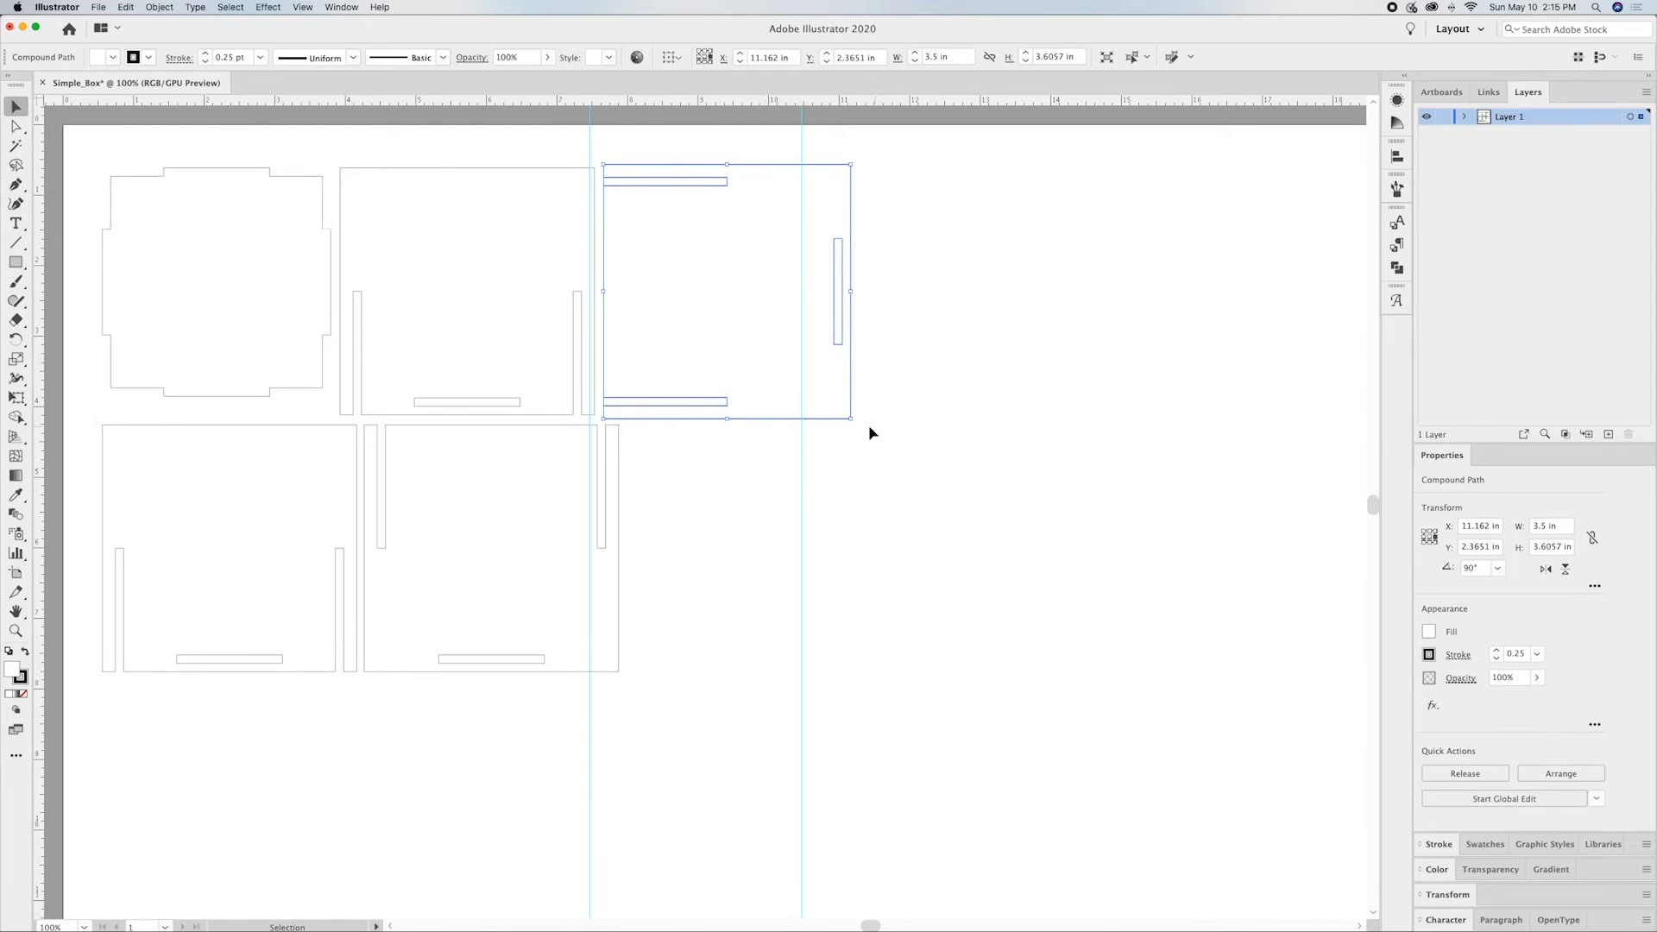
Step: Undo the rotation of the upper row's right-hand side panel and deselect it
{"action": "key", "text": "super+z"}
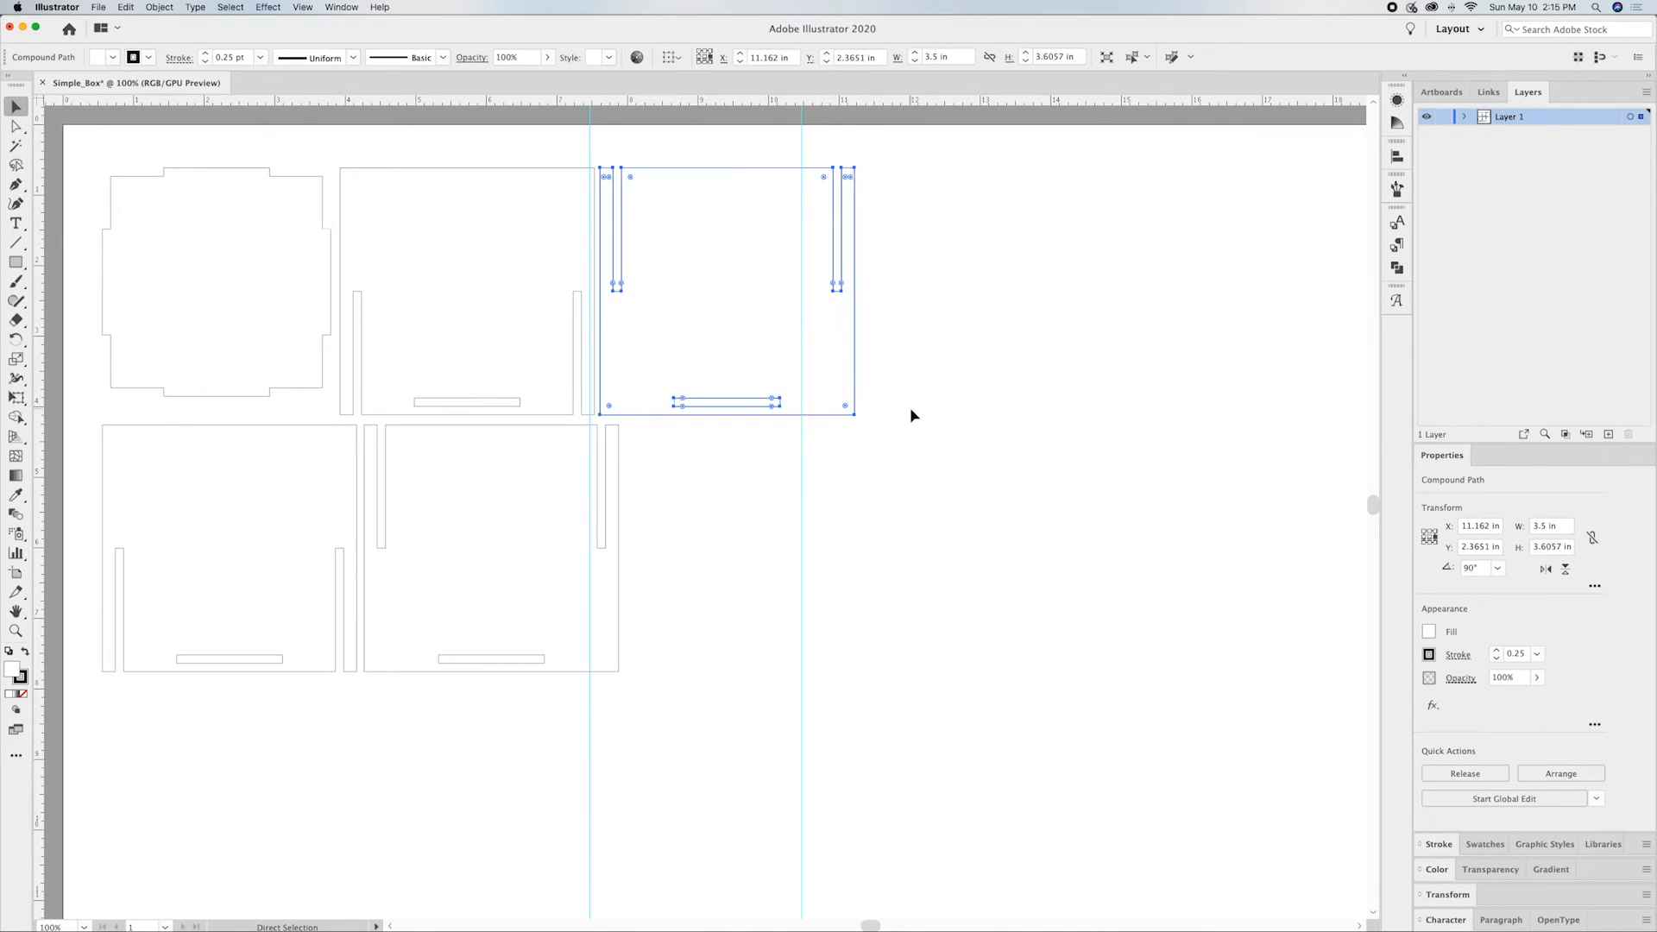
{"action": "left_click", "coordinate": [946, 406]}
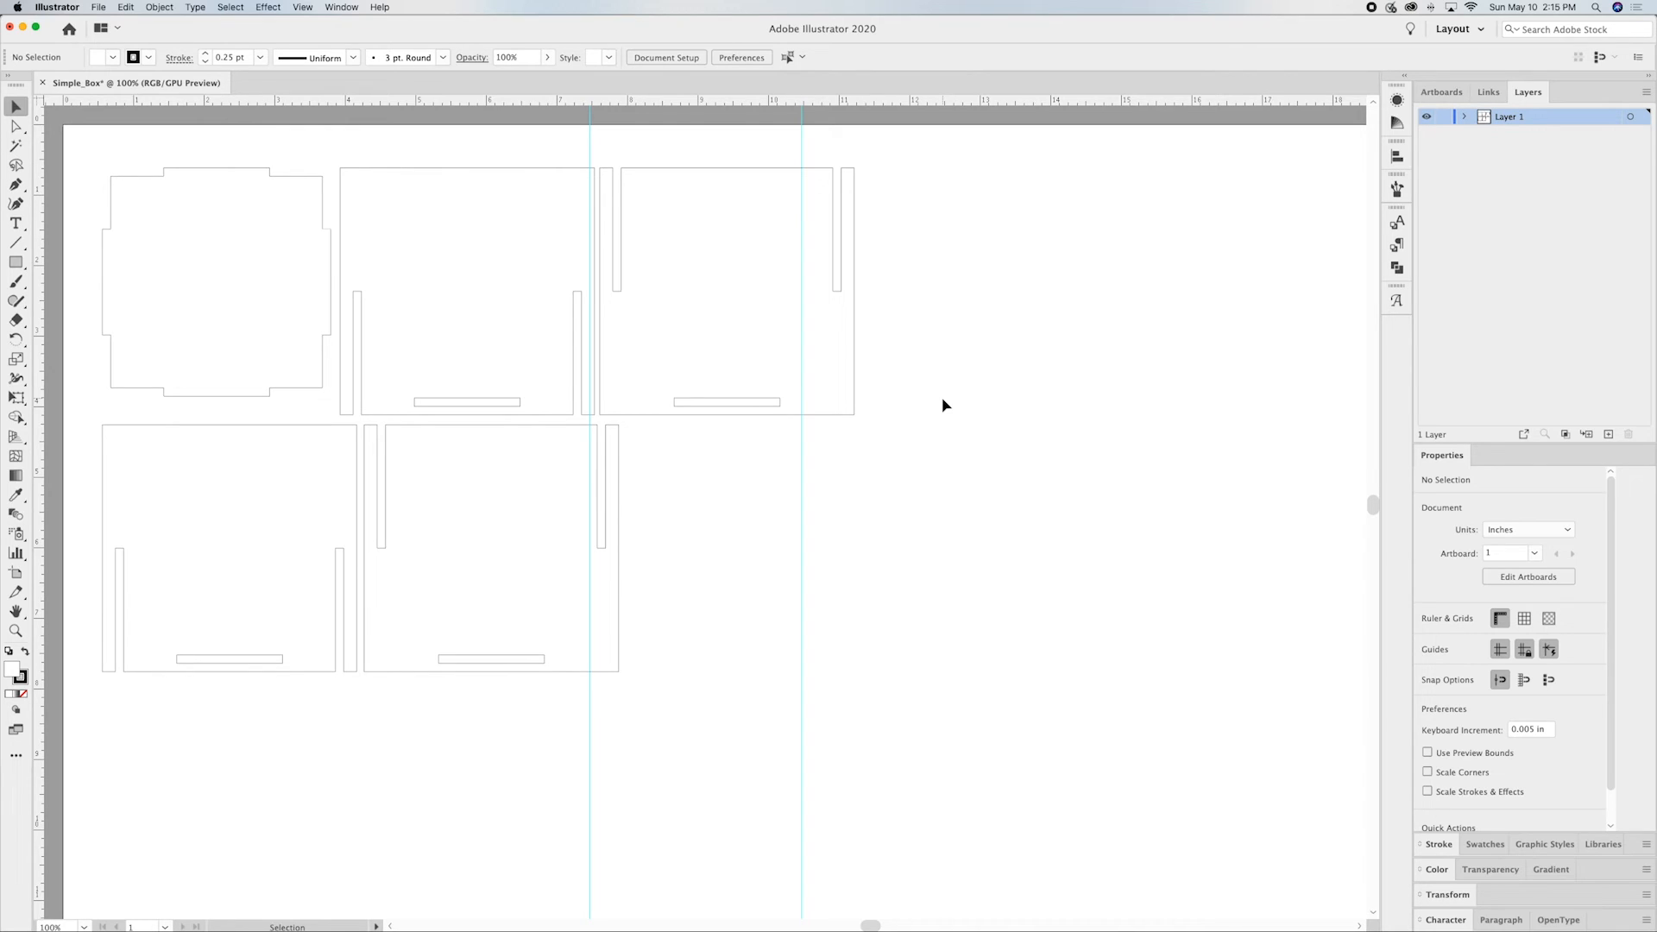
Step: Save the box layout to the Desktop in SVG format as Simple_Box.svg, keeping the offered SVG 1.1 options
{"action": "key", "text": "super"}
{"action": "key", "text": "super+shift+s"}
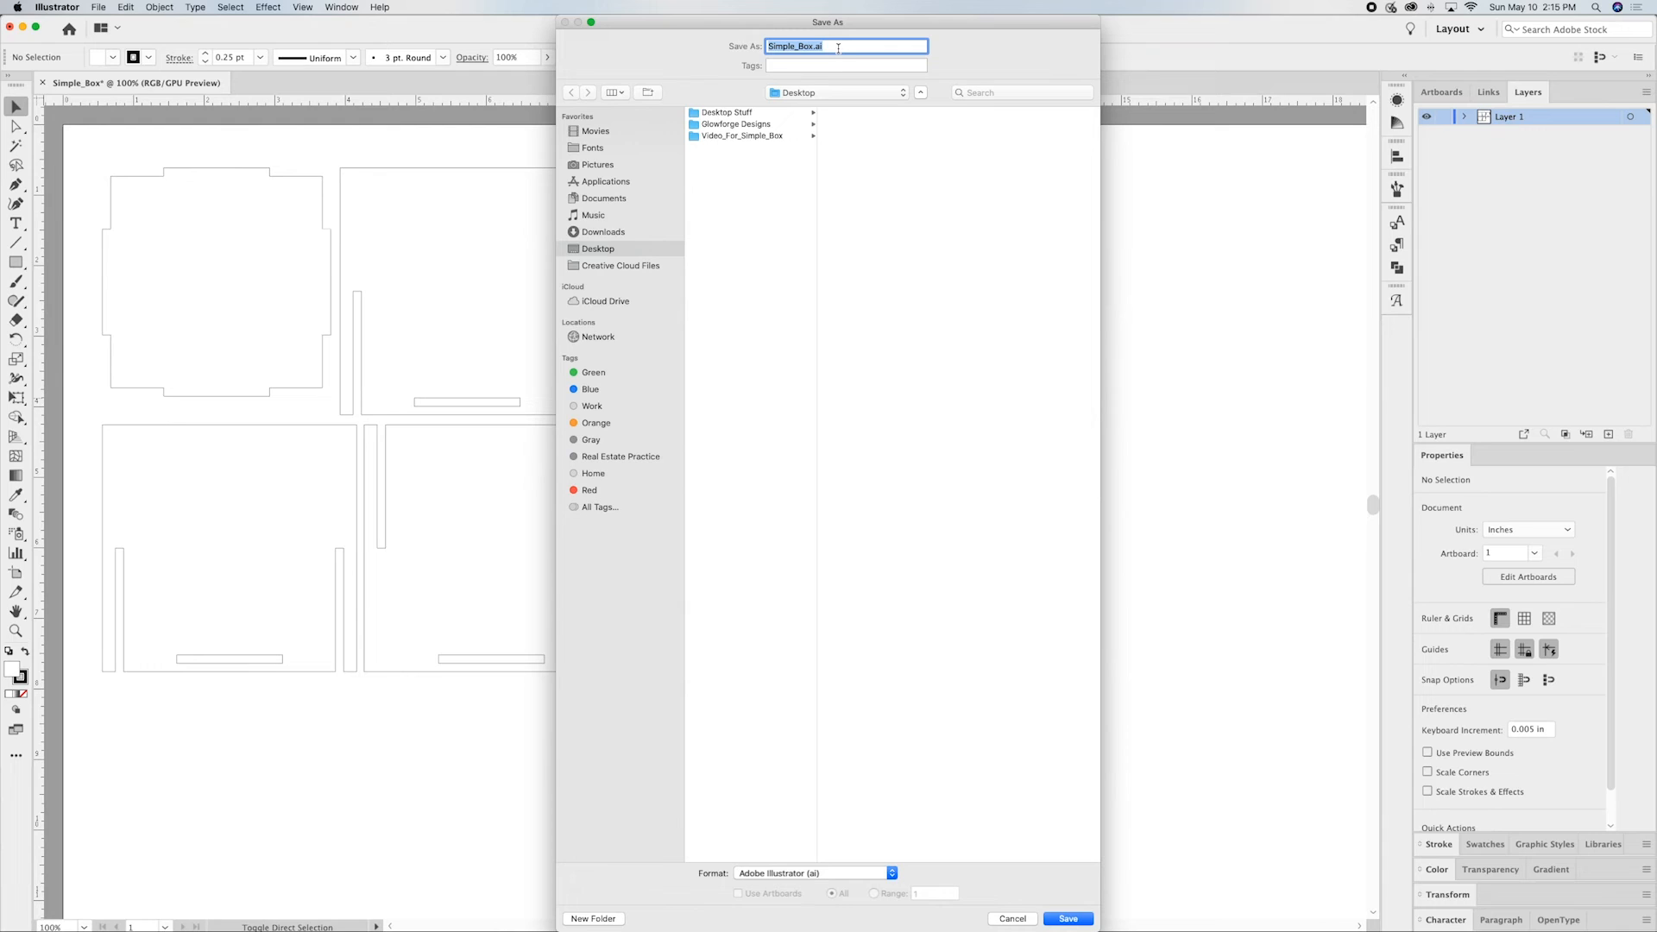
{"action": "left_click", "coordinate": [887, 875]}
{"action": "left_click", "coordinate": [863, 916]}
{"action": "left_click", "coordinate": [1070, 918]}
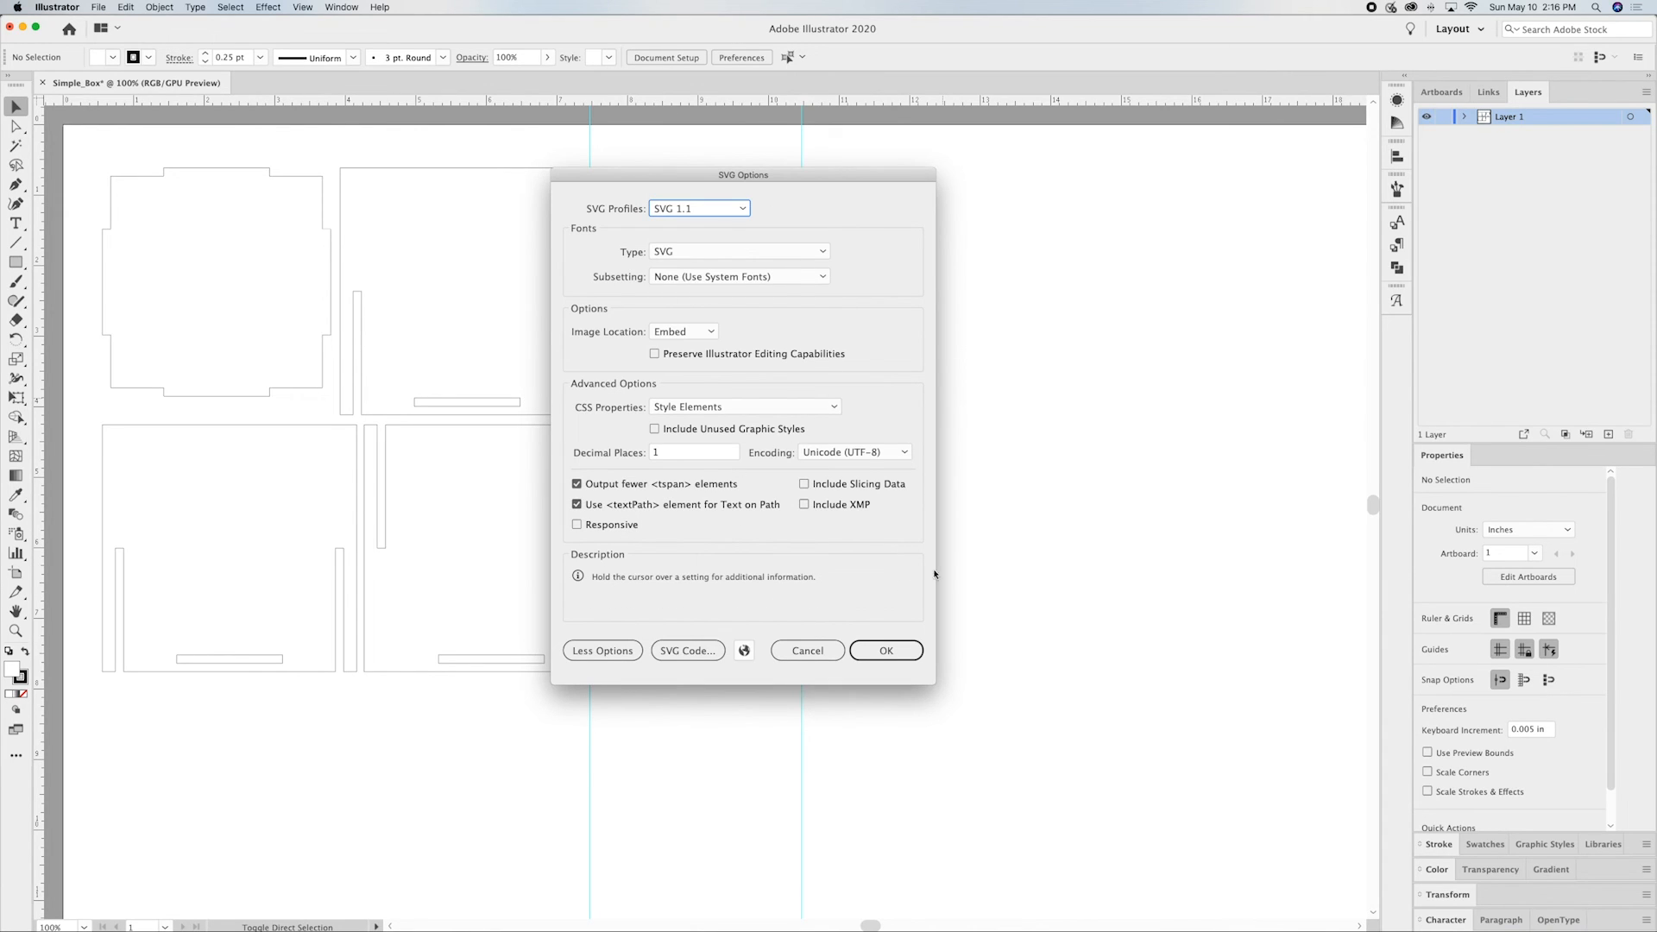
{"action": "left_click", "coordinate": [887, 651]}
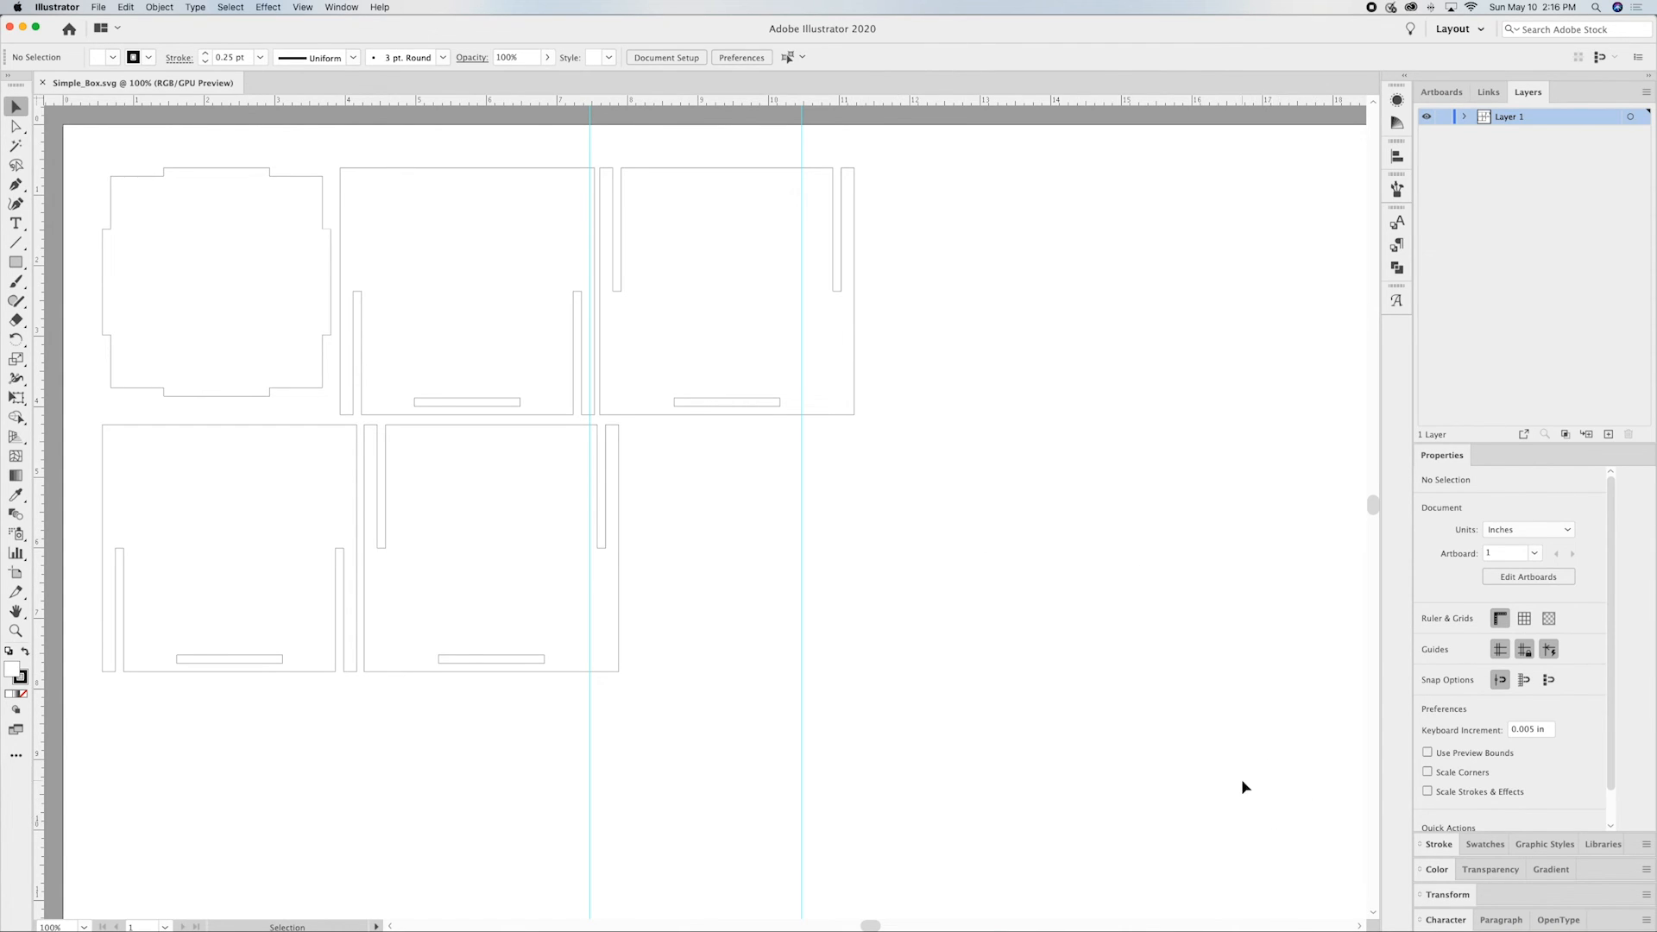
Step: Switch to the Glowforge app in Chrome and upload Simple_Box.svg from the Desktop into the open design
{"action": "mouse_move", "coordinate": [1545, 928]}
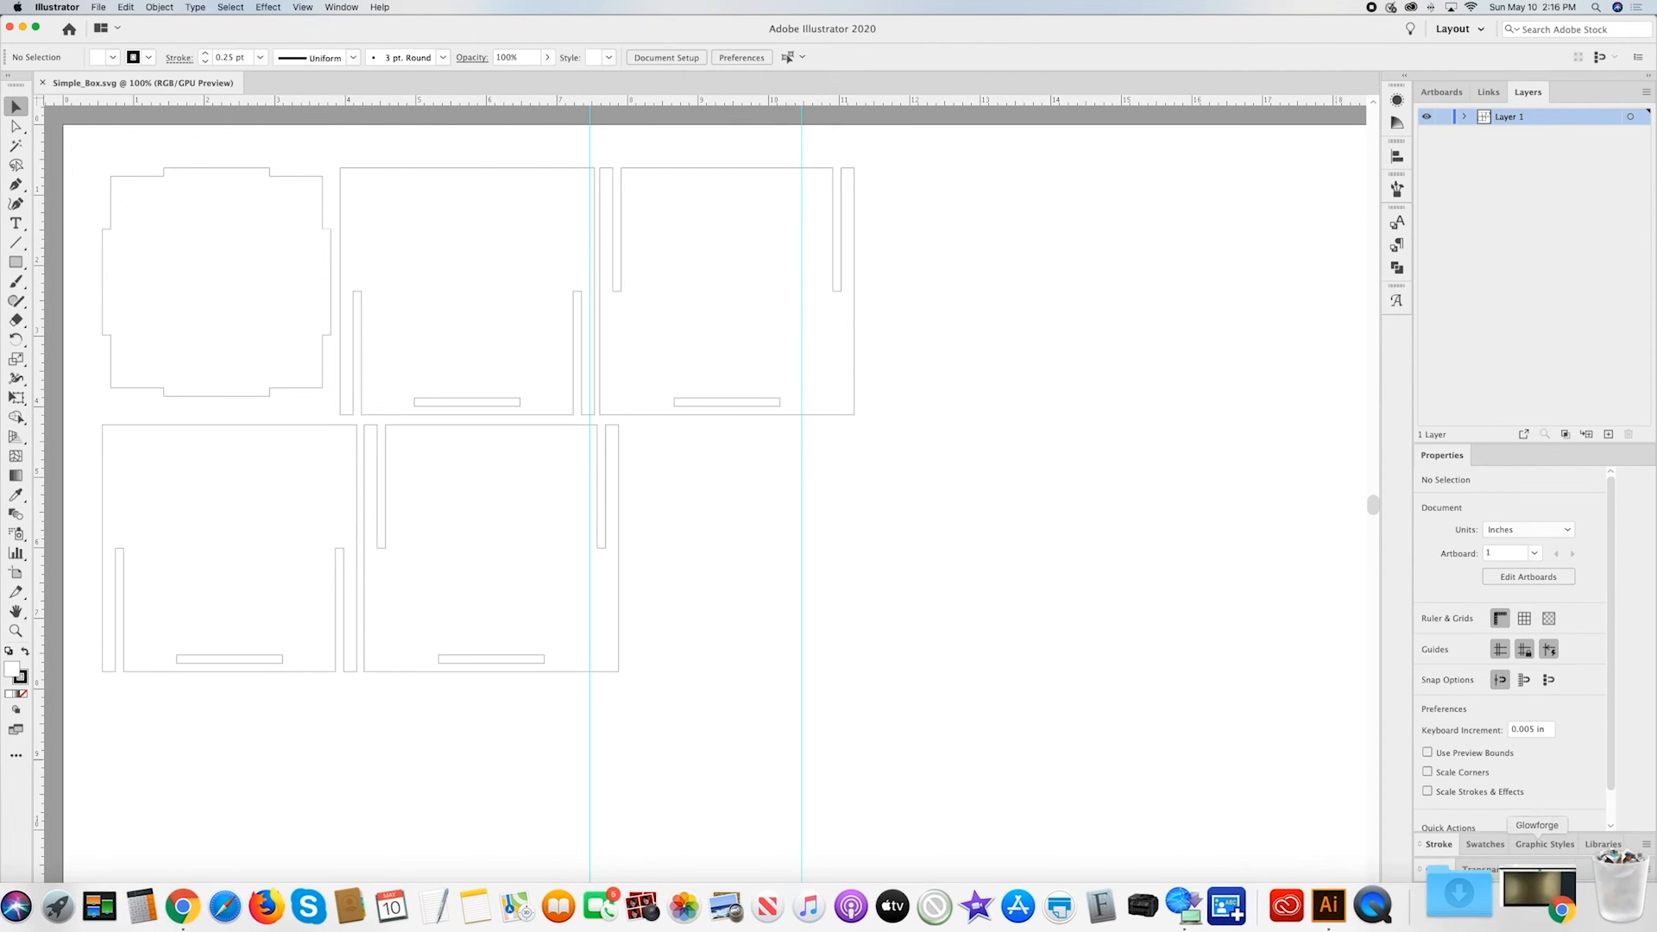
{"action": "left_click", "coordinate": [1547, 898]}
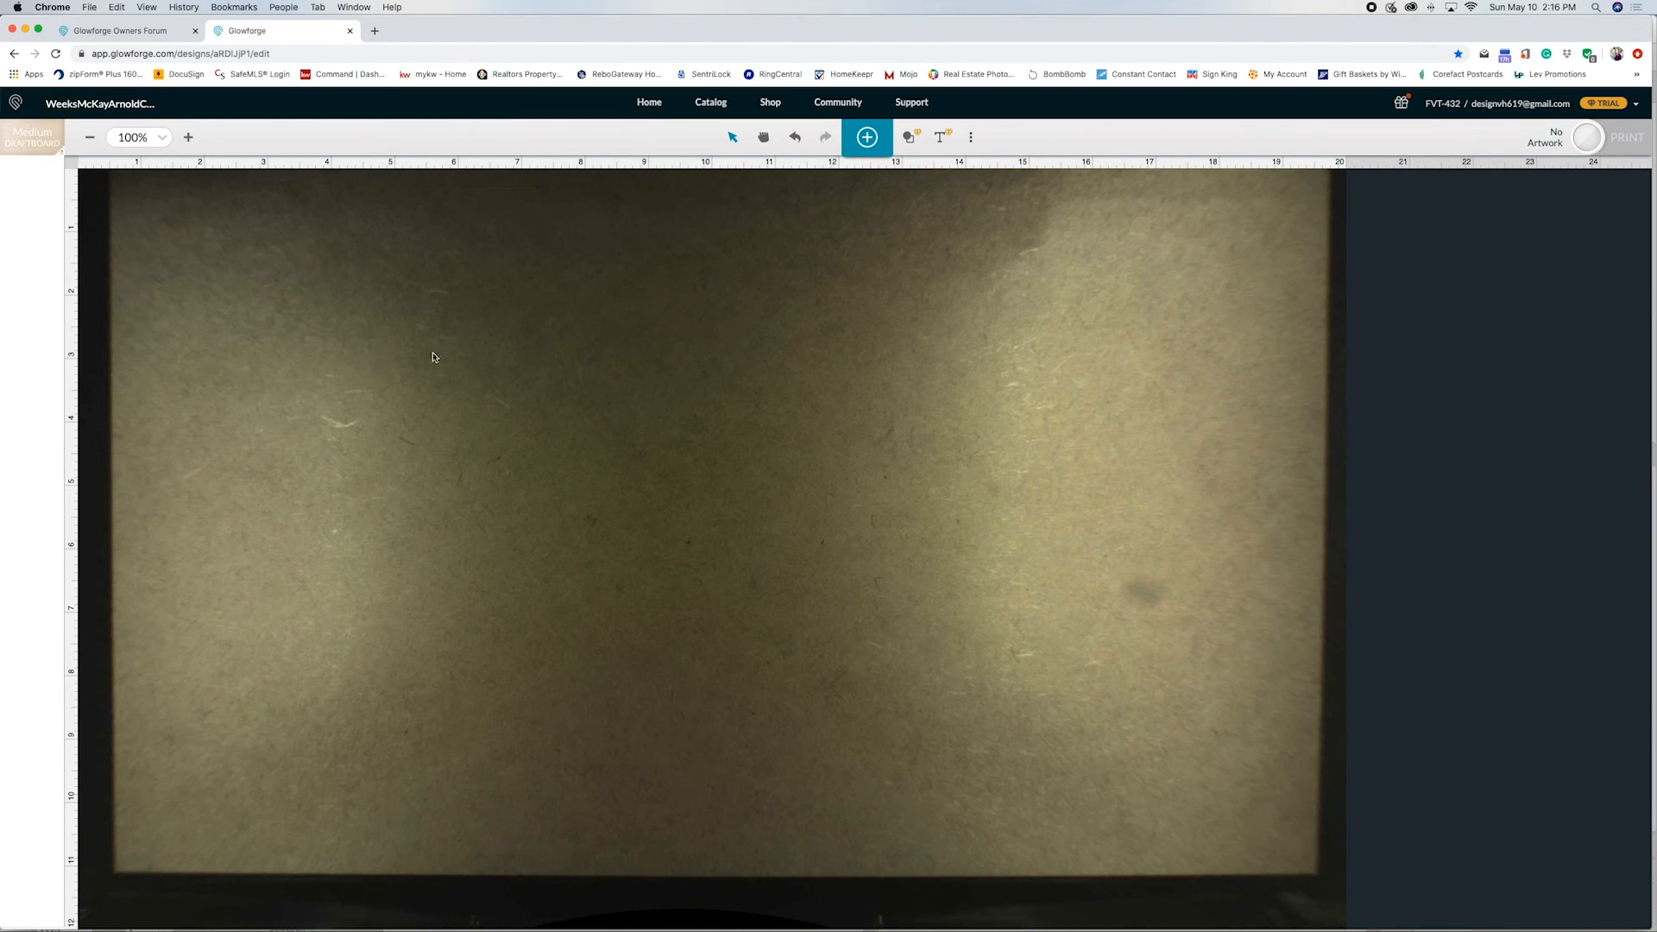
{"action": "left_click", "coordinate": [870, 139]}
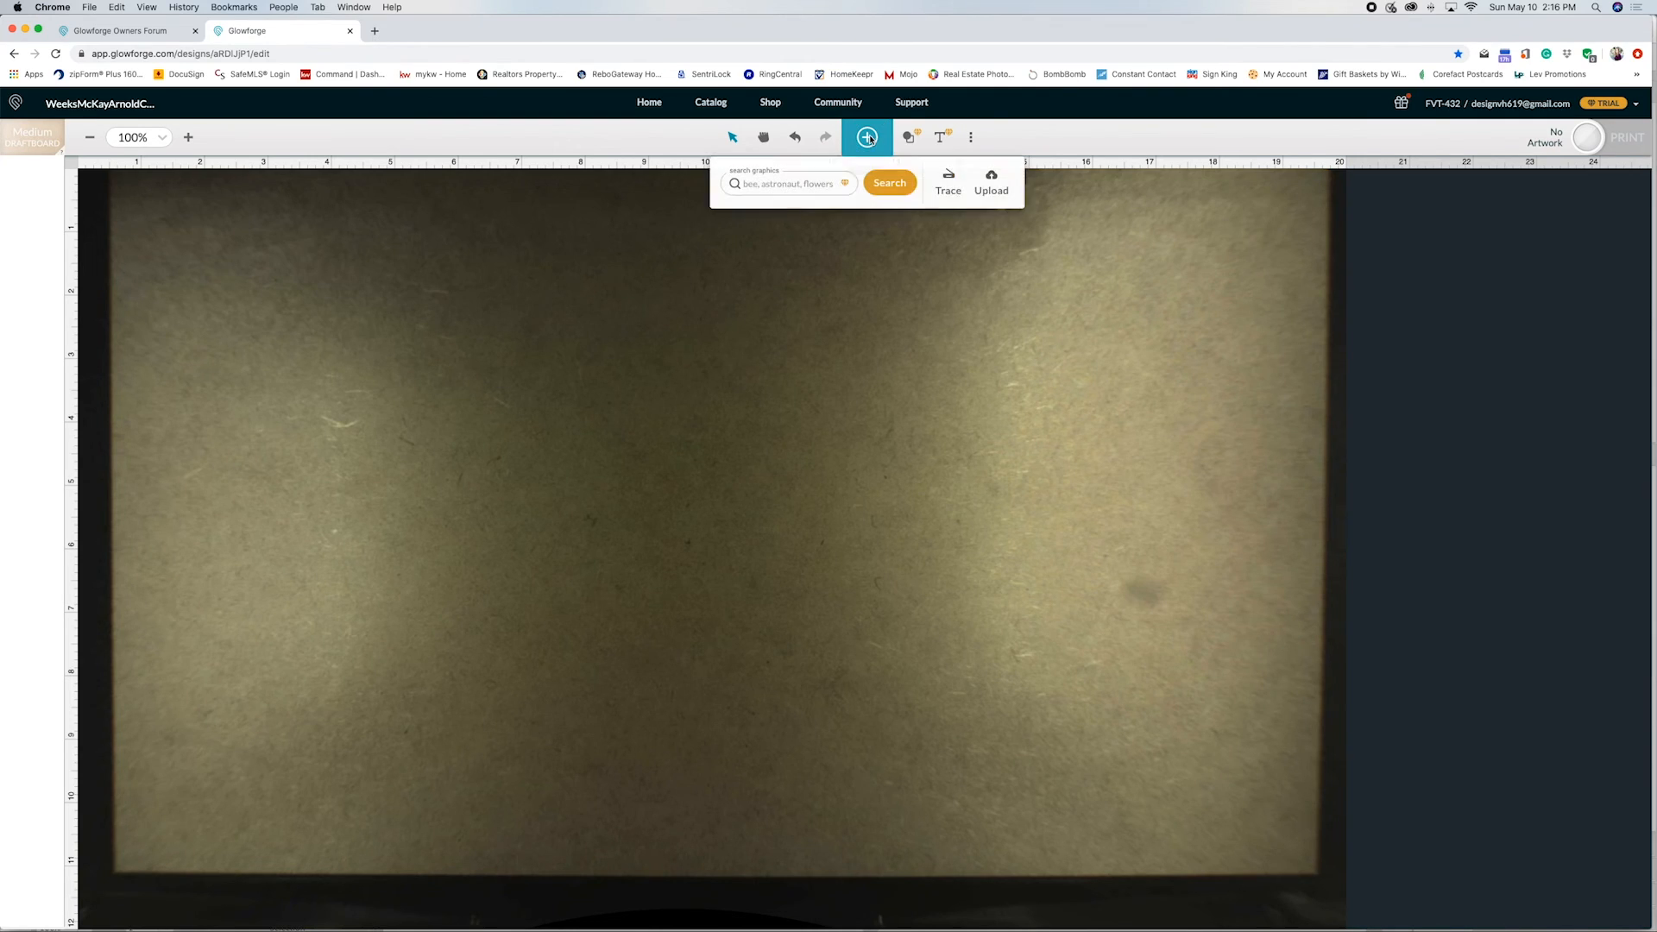
{"action": "left_click", "coordinate": [993, 182]}
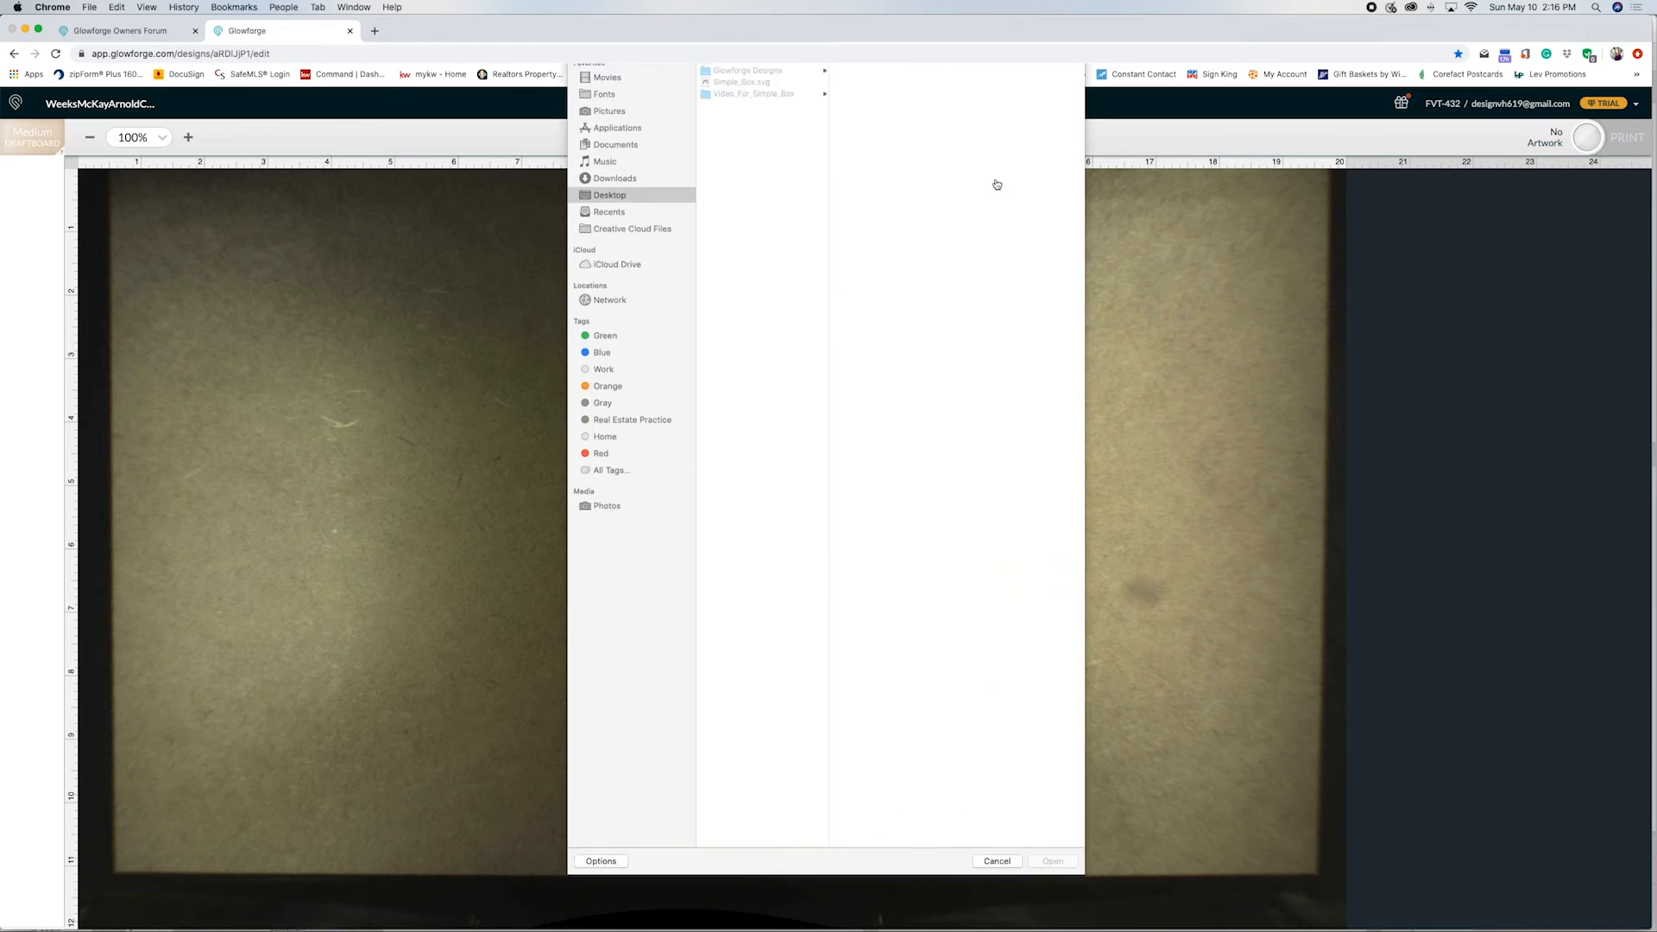
{"action": "left_click", "coordinate": [753, 123]}
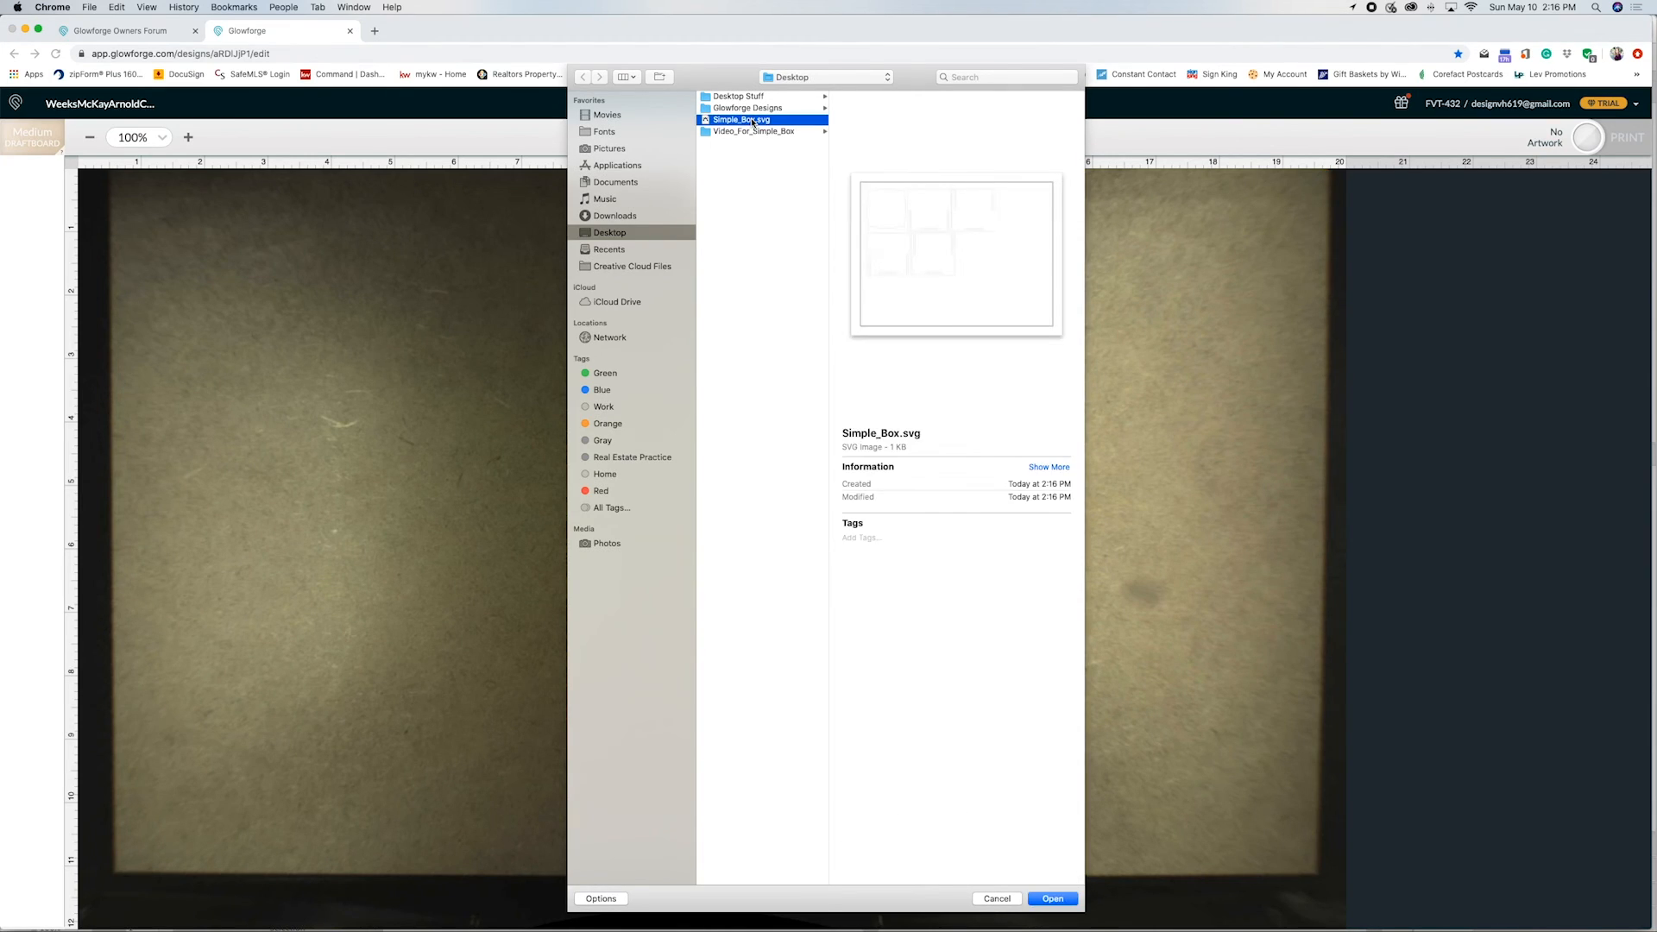
{"action": "left_click", "coordinate": [1055, 900]}
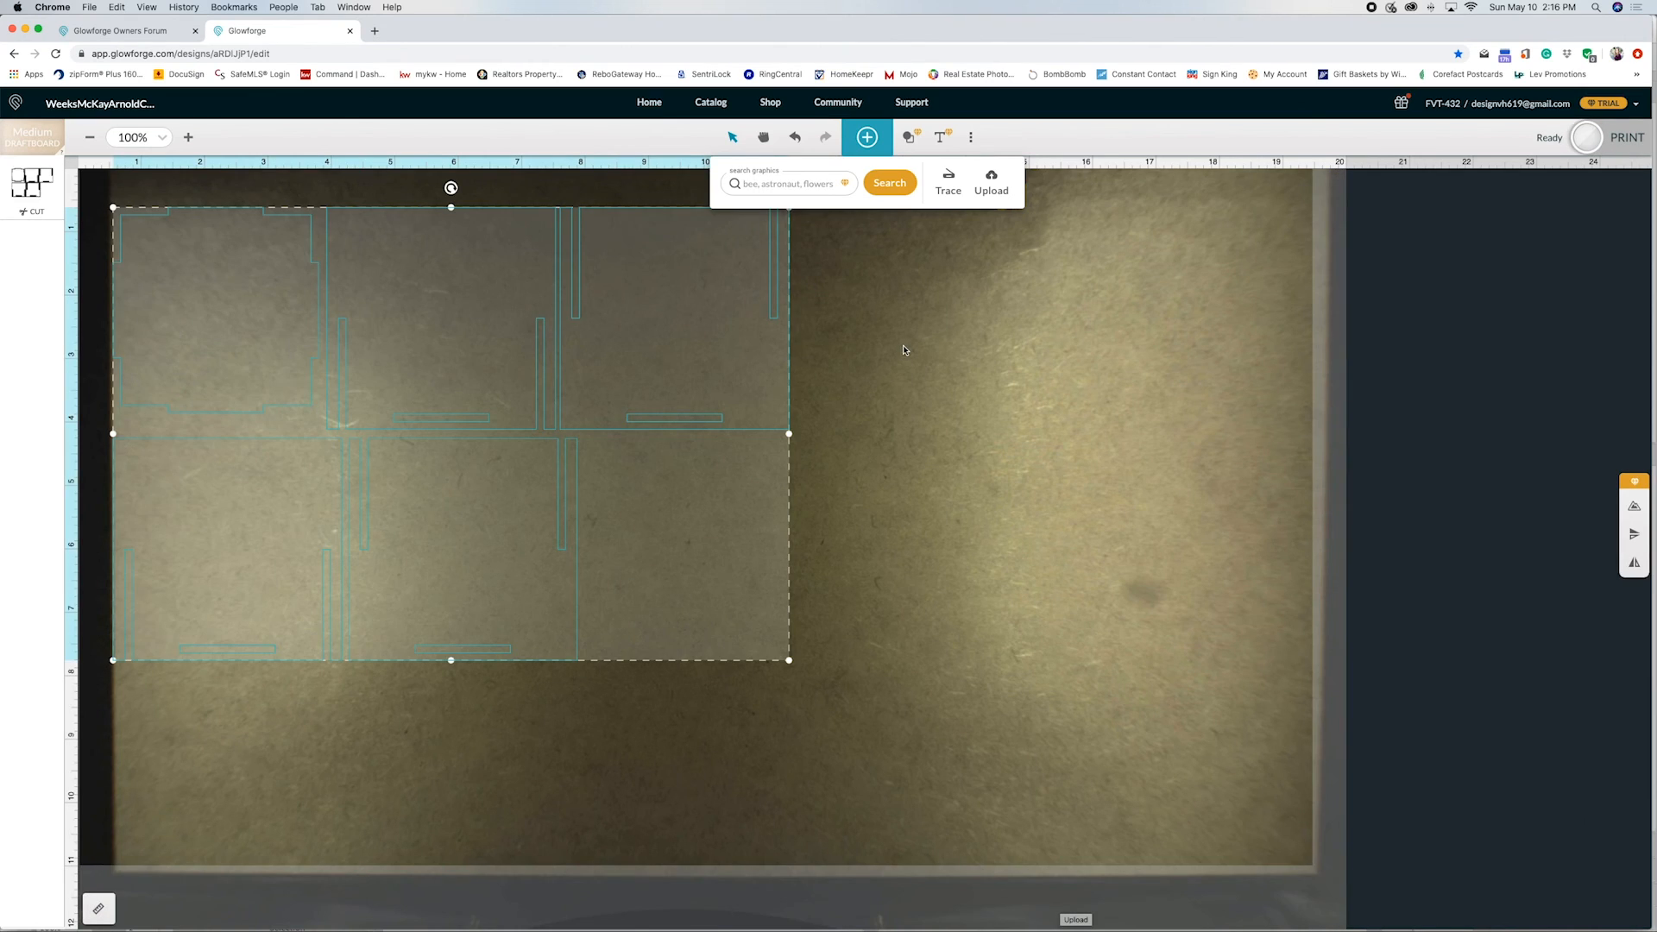
{"action": "left_click", "coordinate": [905, 350]}
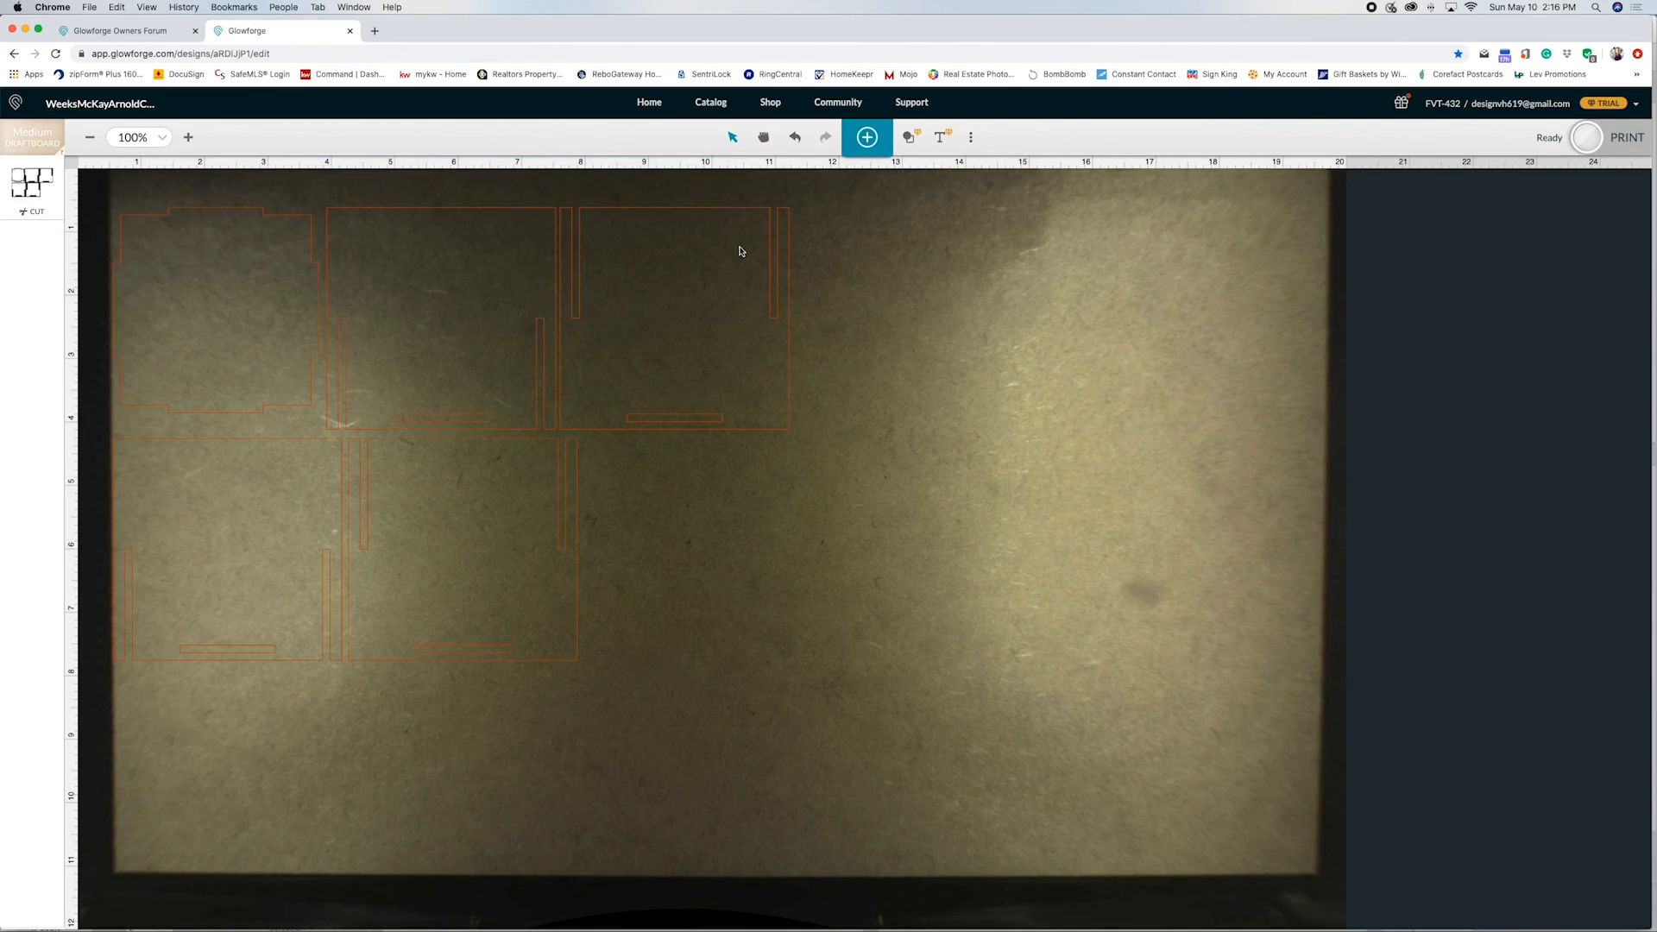
Step: Move the whole artwork about 0.25 in right and 0.5 in up on the draftboard, and start preparing the print
{"action": "left_click", "coordinate": [398, 450]}
{"action": "left_click_drag", "start_coordinate": [254, 208], "coordinate": [268, 179]}
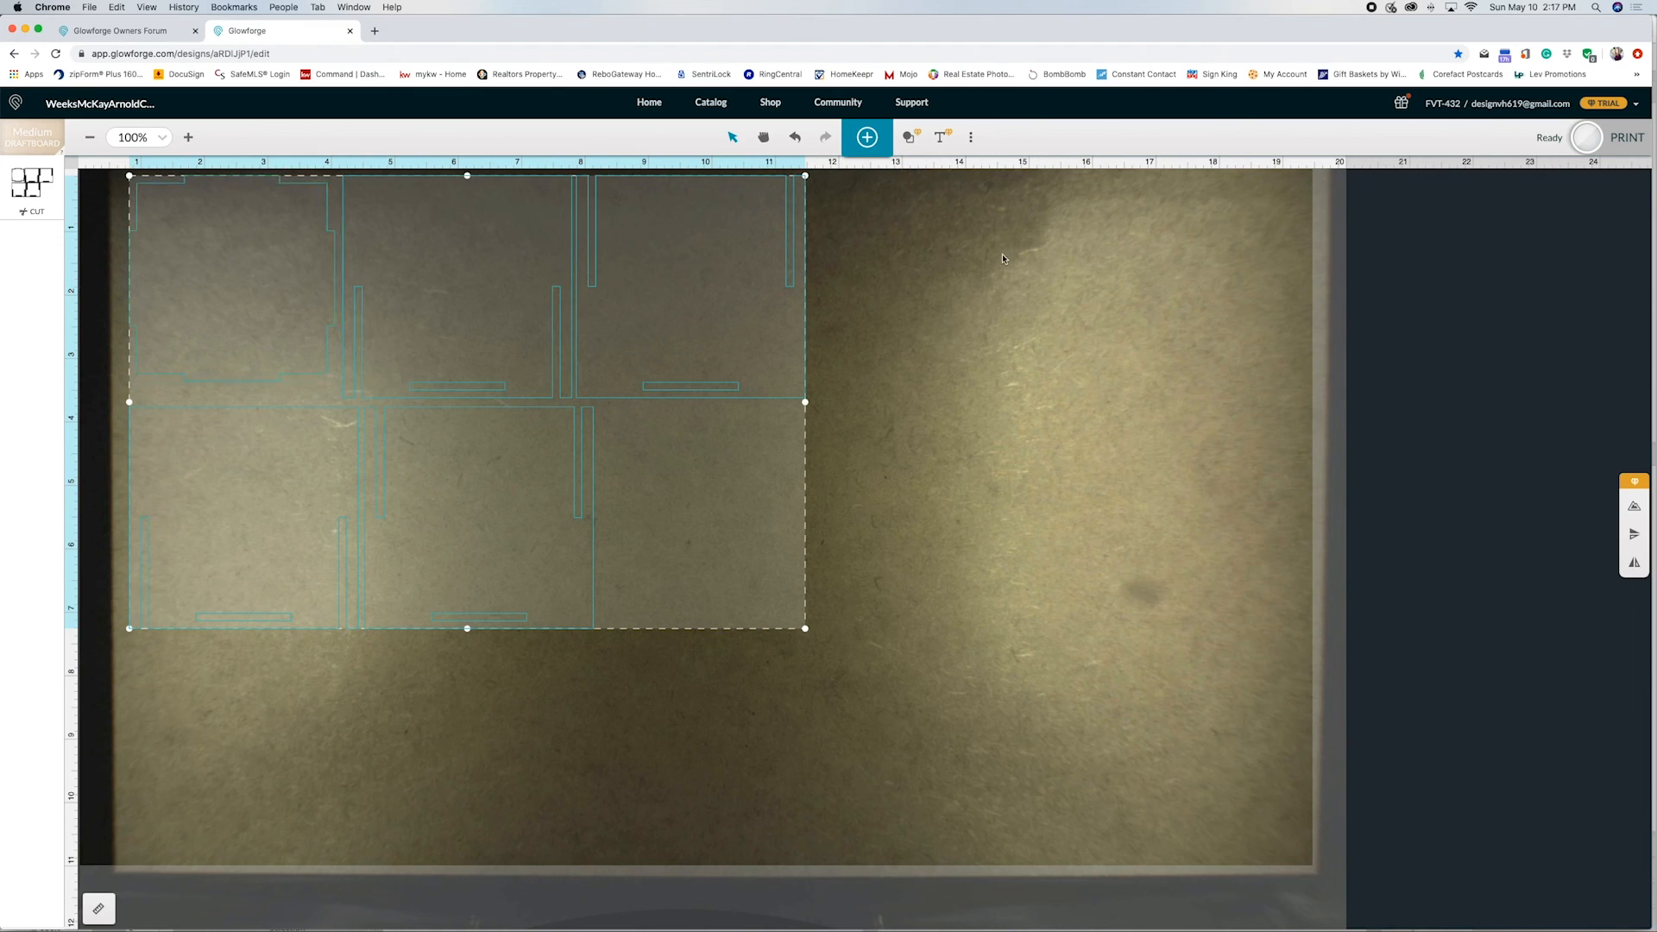
{"action": "left_click", "coordinate": [967, 266]}
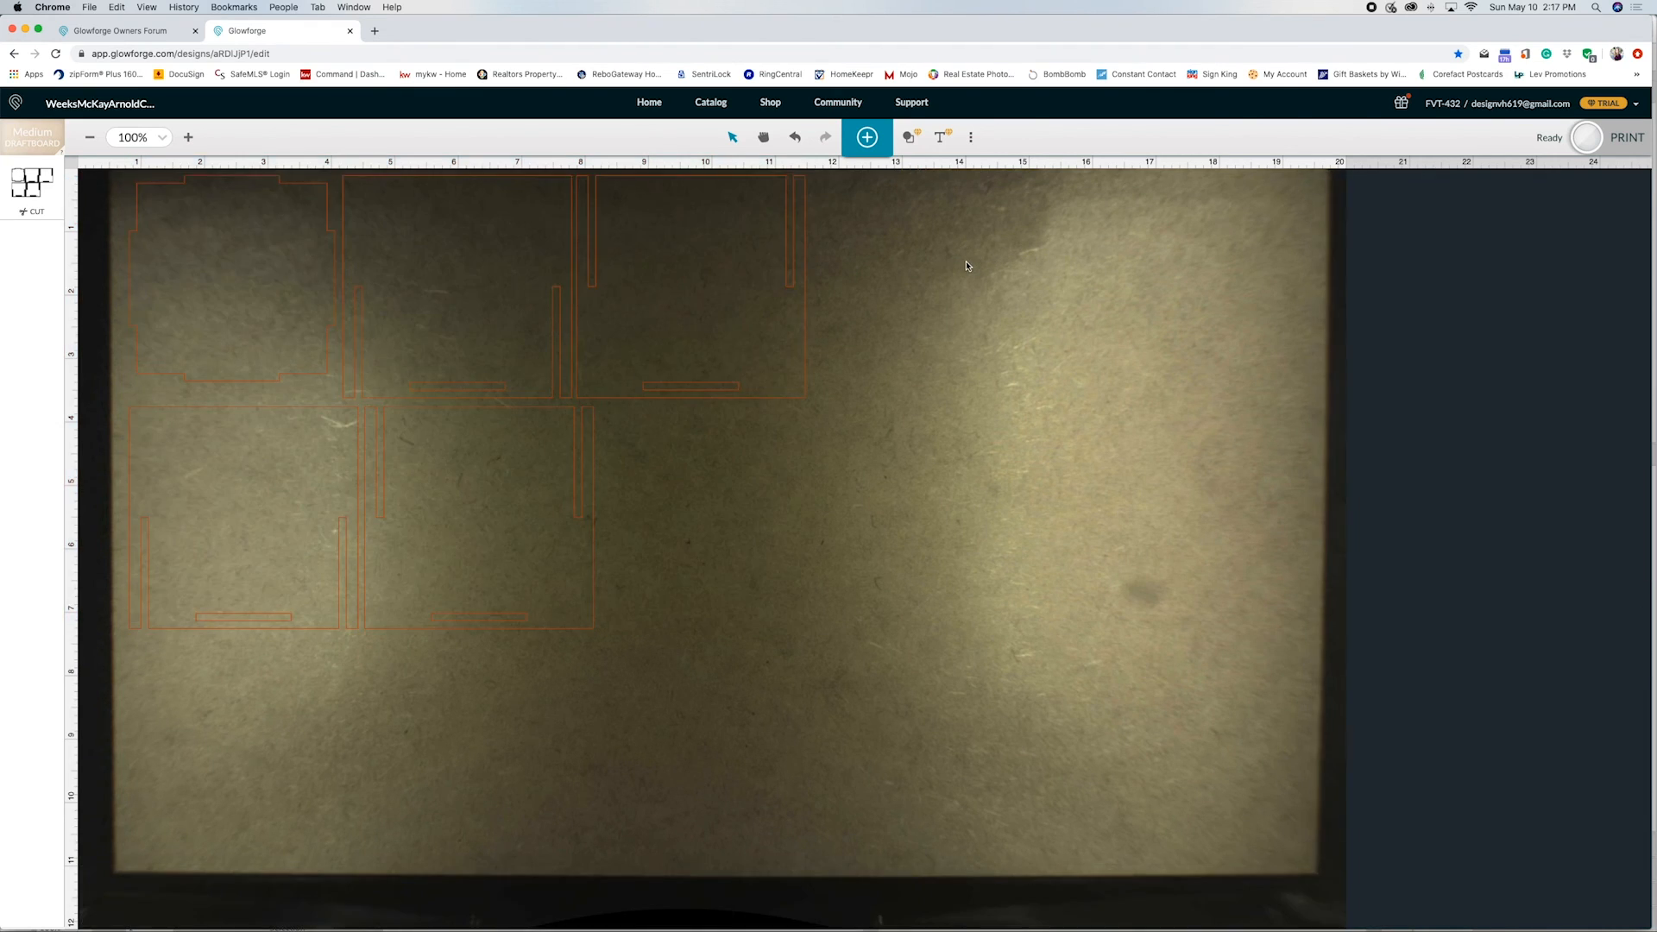
{"action": "left_click", "coordinate": [1613, 142]}
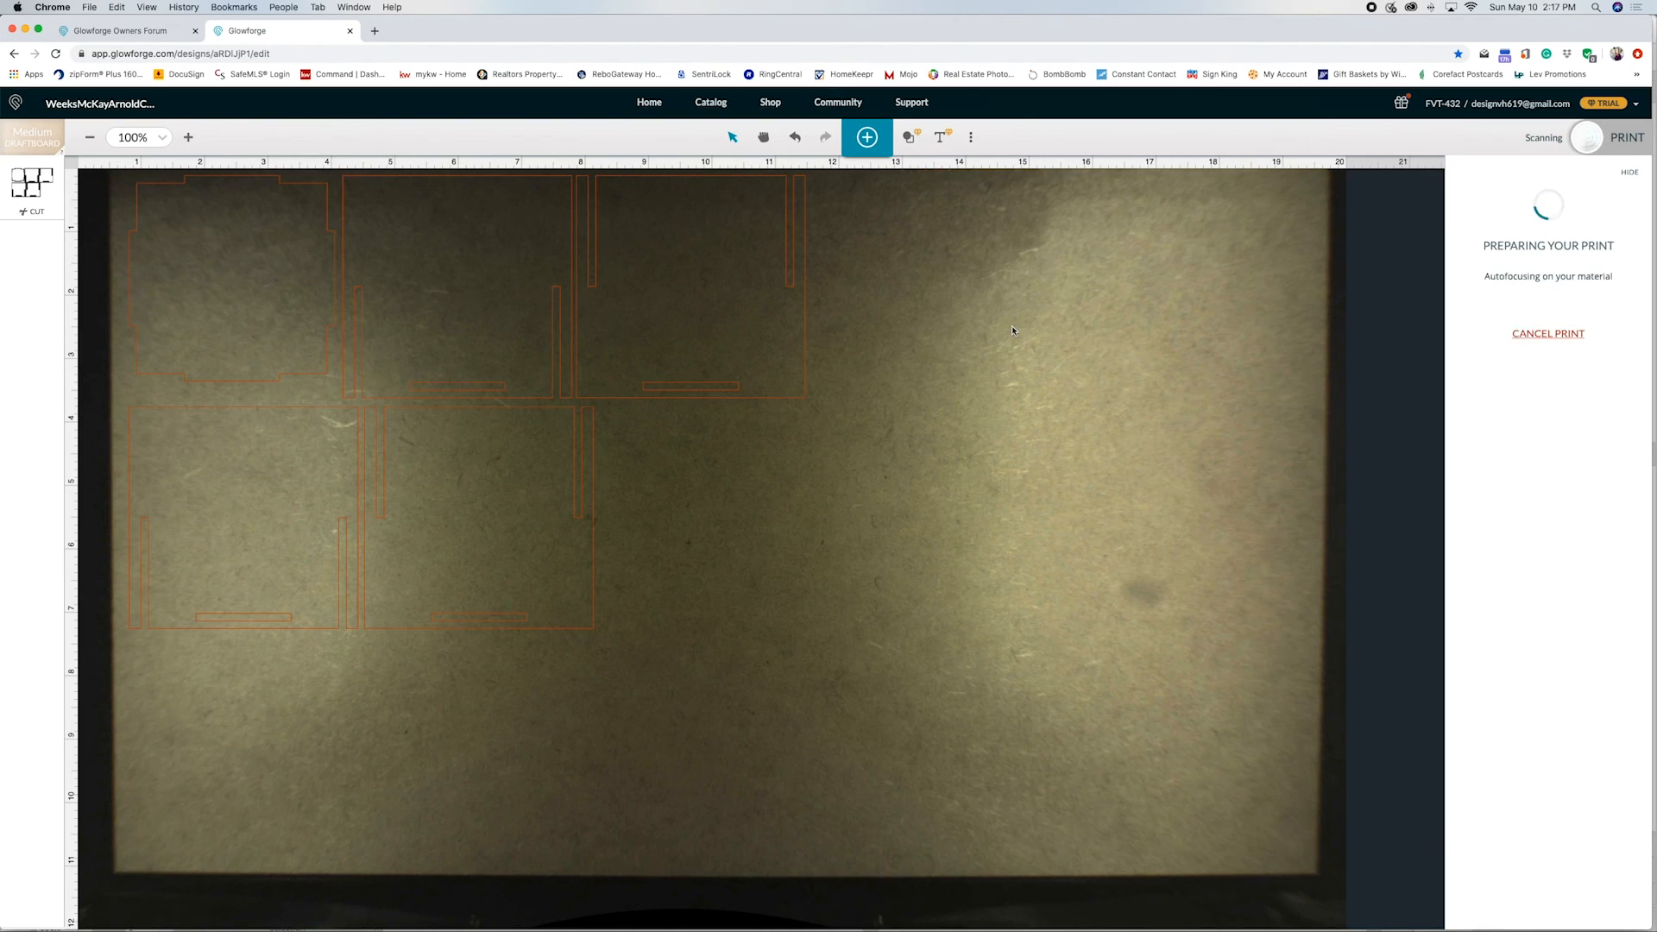